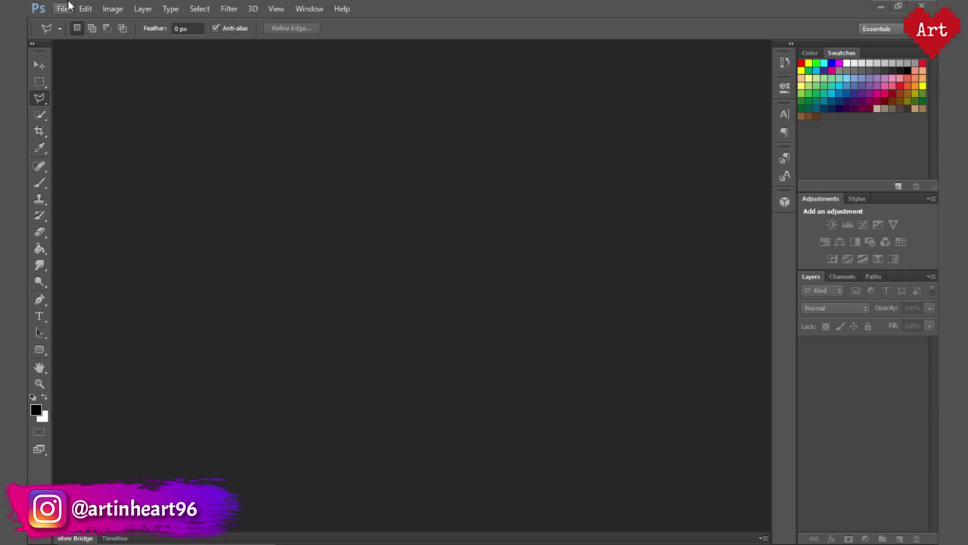
Open Main.jpg and zoom in on the man's leather jacket
left_click(63, 9)
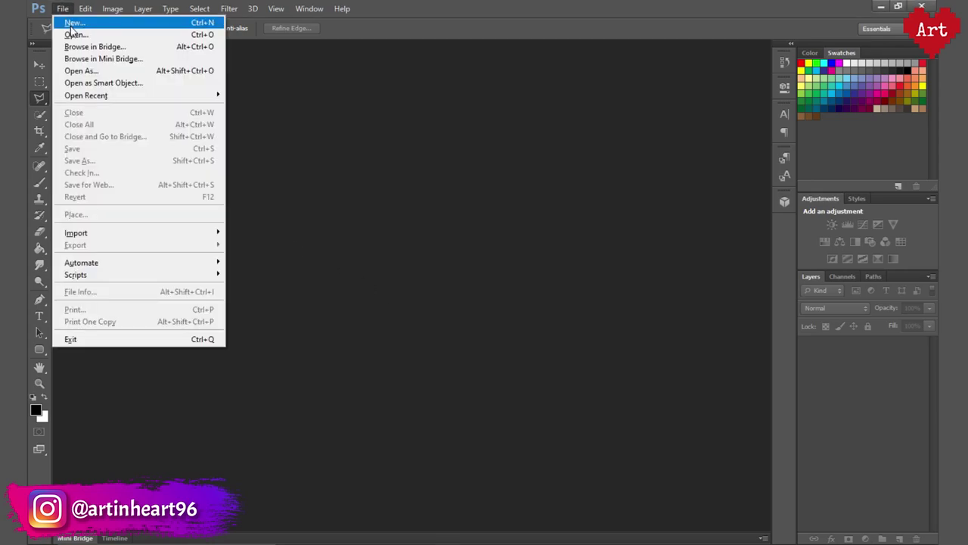
left_click(83, 32)
left_click(433, 148)
left_click(660, 411)
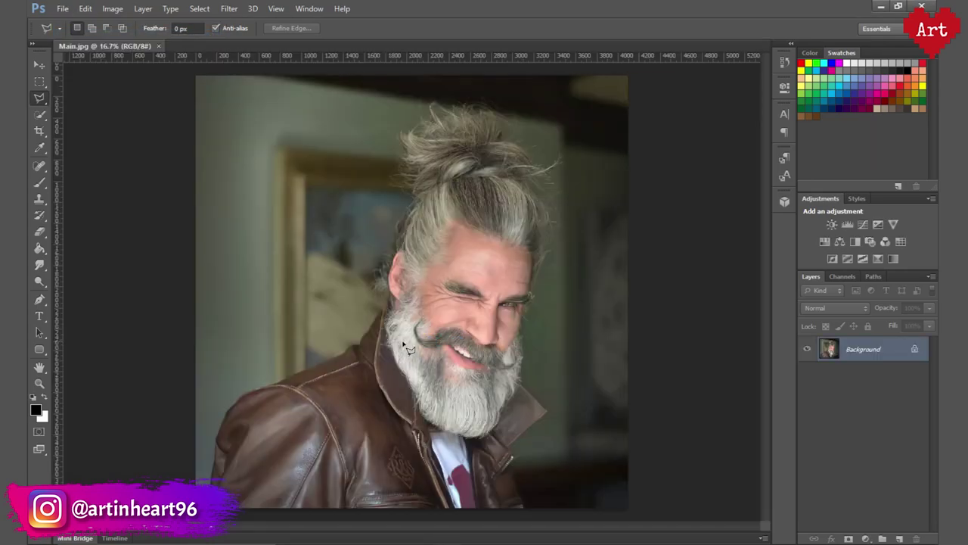
scroll(233, 487, "up", 1)
scroll(259, 432, "up", 2)
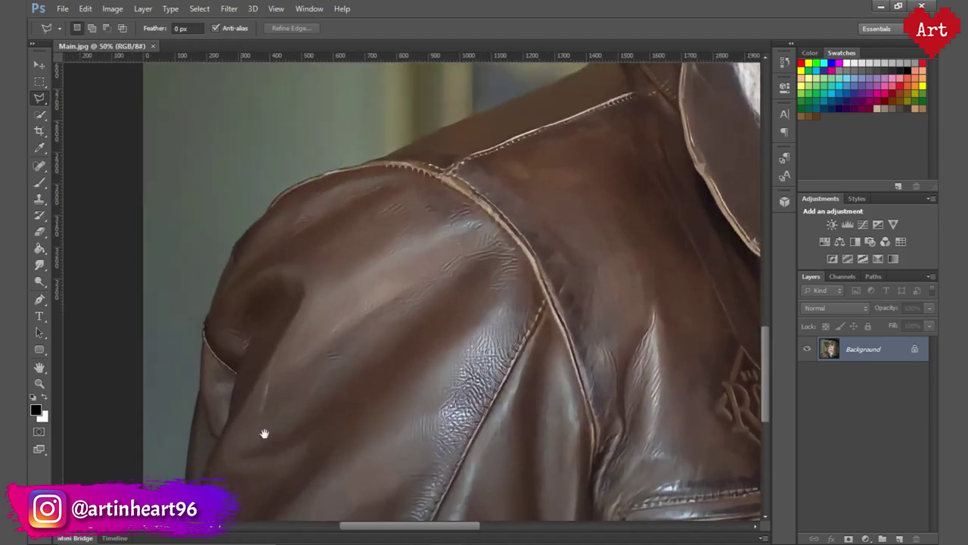
scroll(232, 480, "up", 1)
scroll(234, 477, "up", 2)
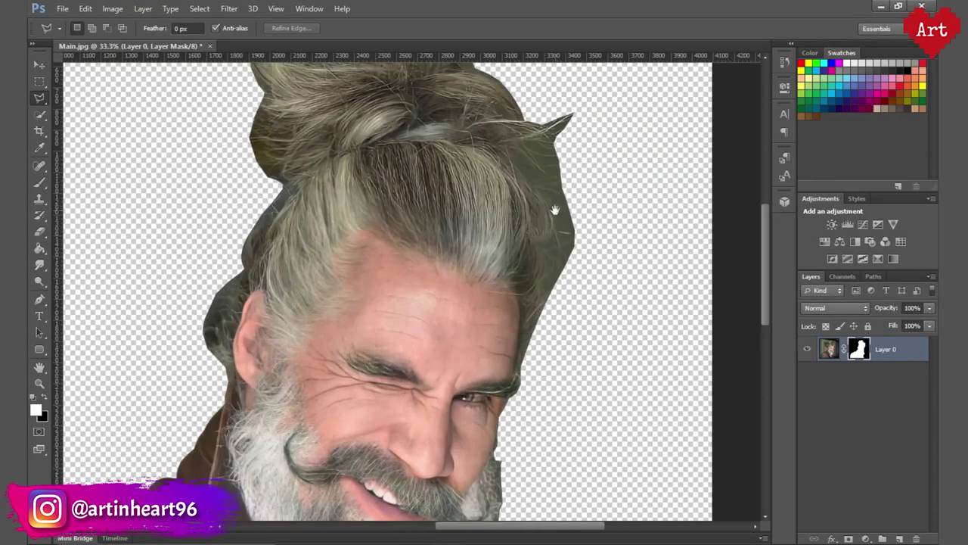
Outline the hair bun with the Polygonal Lasso and fill it on the layer mask
scroll(554, 210, "up", 2)
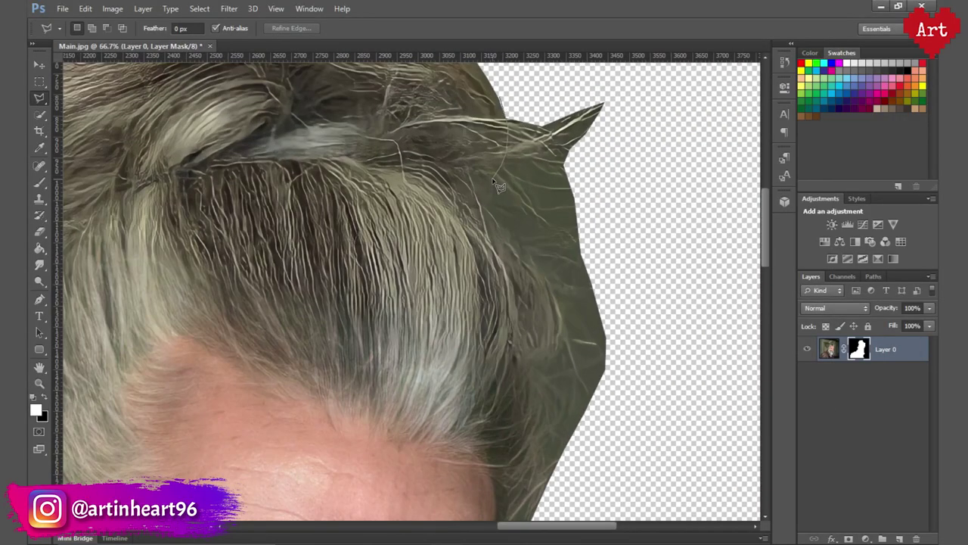
left_click_drag(573, 351, 549, 237)
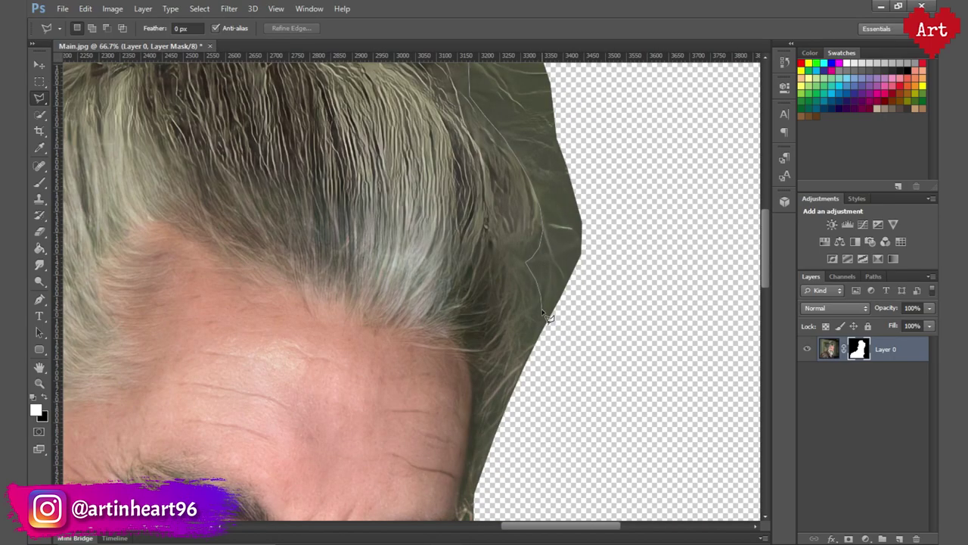
scroll(534, 365, "down", 1)
double_click(641, 205)
key("alt+BackSpace")
key("ctrl+d")
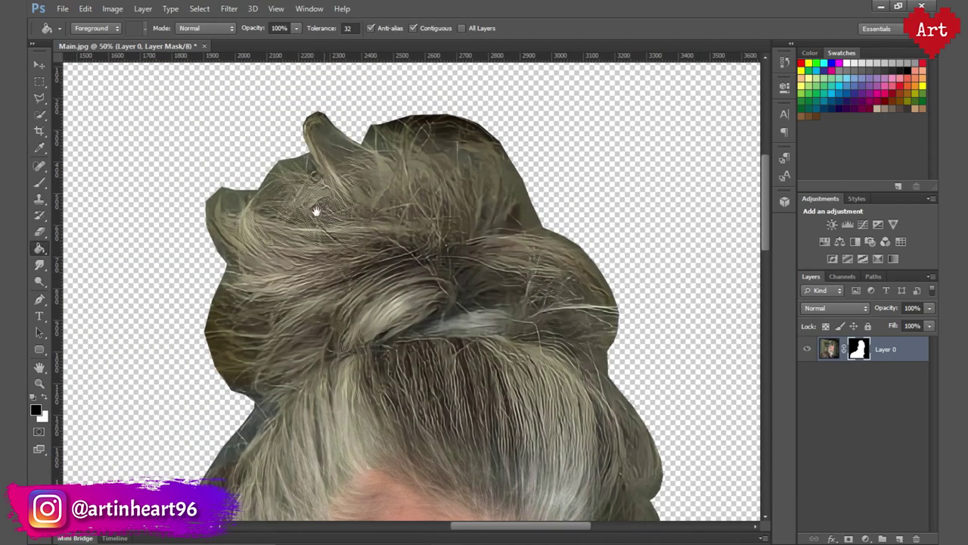
key("x")
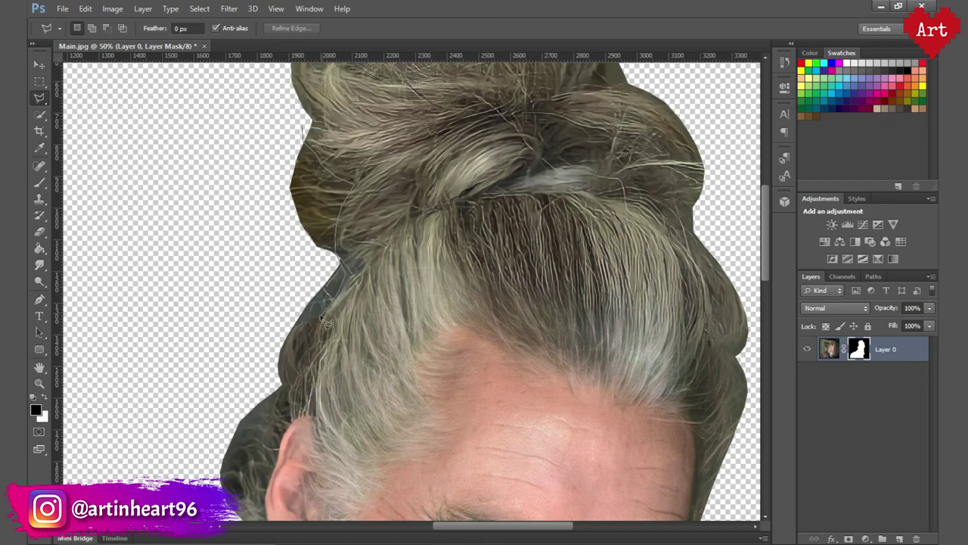
Trace a new outline along the hair edge by the ear and side of the face
left_click_drag(286, 387, 350, 274)
left_click(352, 280)
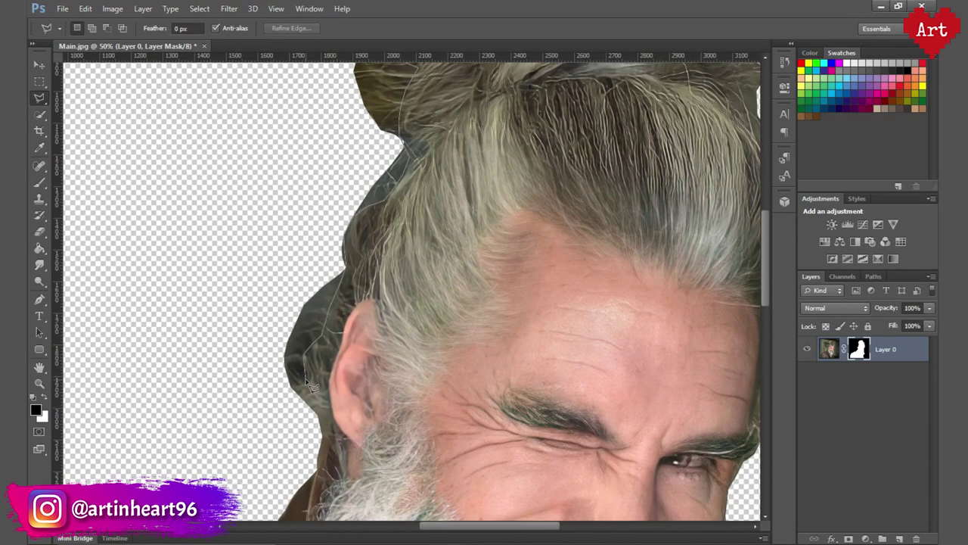
mouse_move(312, 386)
left_mouse_down()
mouse_move(312, 240)
mouse_move(270, 162)
left_mouse_up()
key("g")
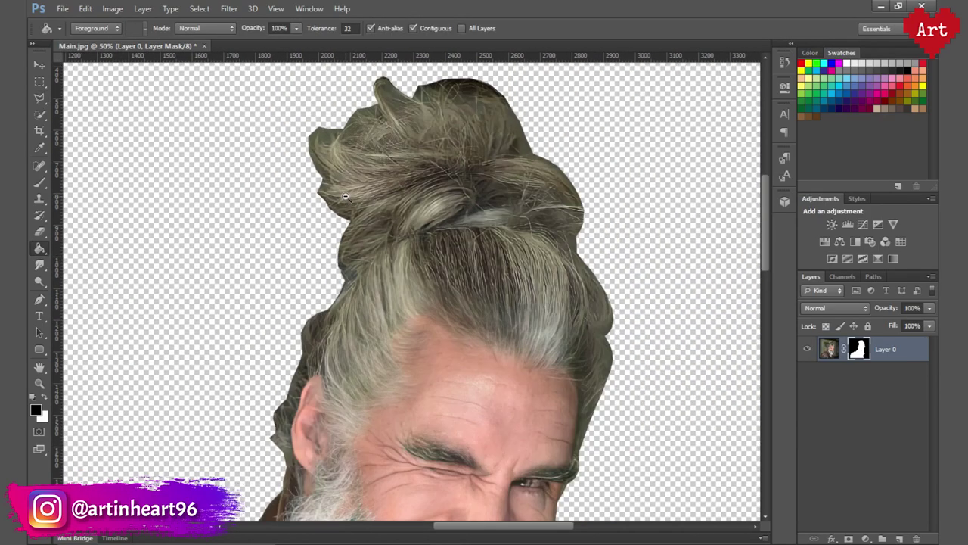
scroll(379, 265, "down", 2)
scroll(493, 211, "up", 2)
key("l")
scroll(529, 203, "up", 2)
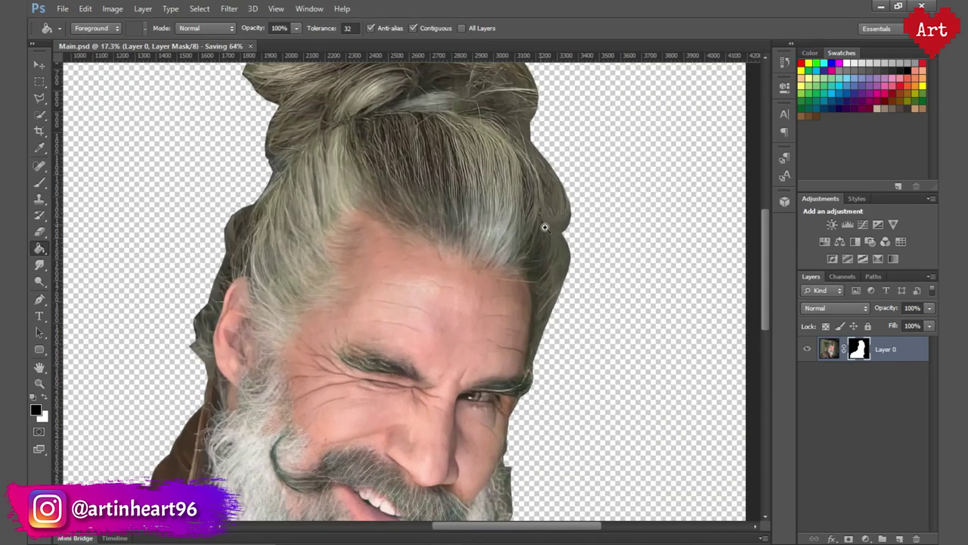
right_click(897, 350)
Duplicate Layer 0, hide the original, and select the copy for editing
left_click(764, 380)
left_click(806, 374)
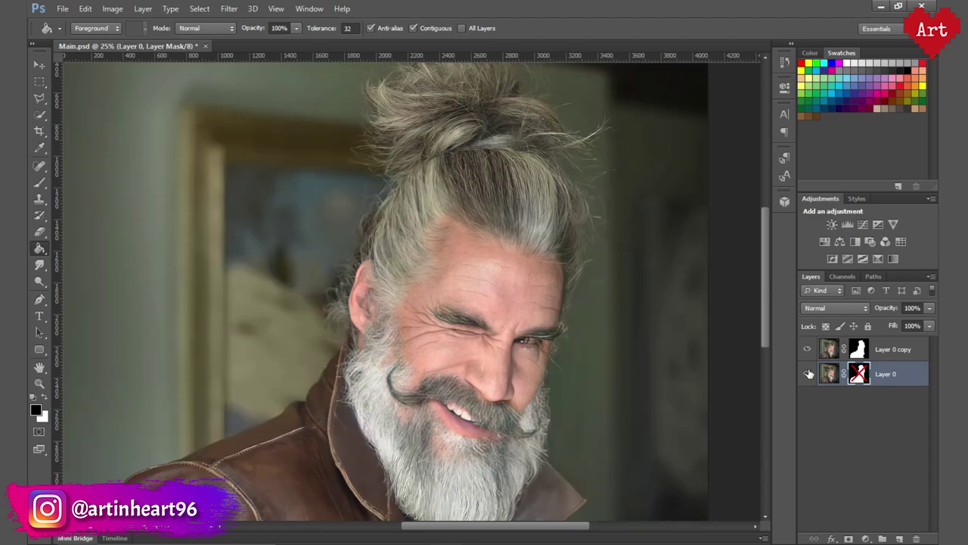
scroll(374, 315, "down", 1)
left_click(893, 348)
Add a Brightness/Contrast adjustment clipped to the cut-out layer
left_click(865, 539)
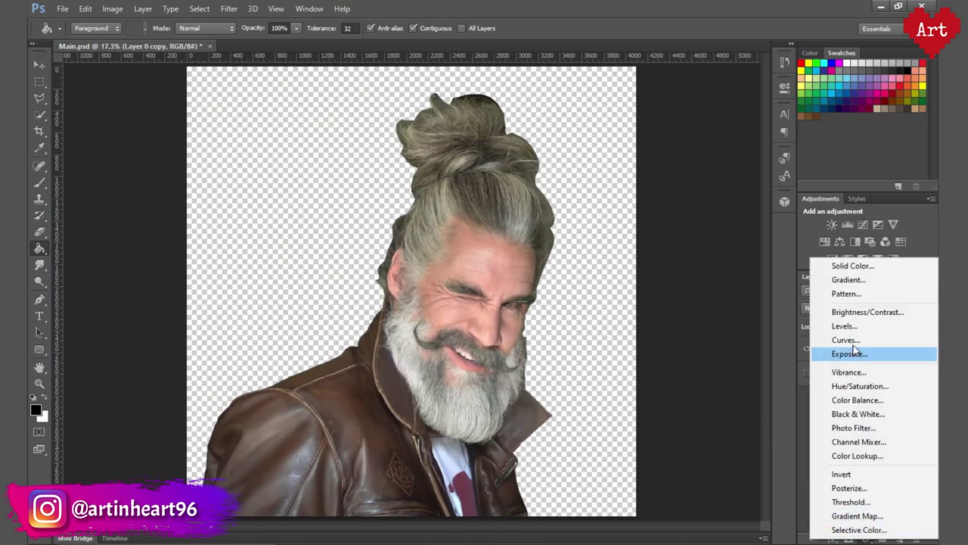
left_click(855, 307)
left_click_drag(676, 149, 668, 176)
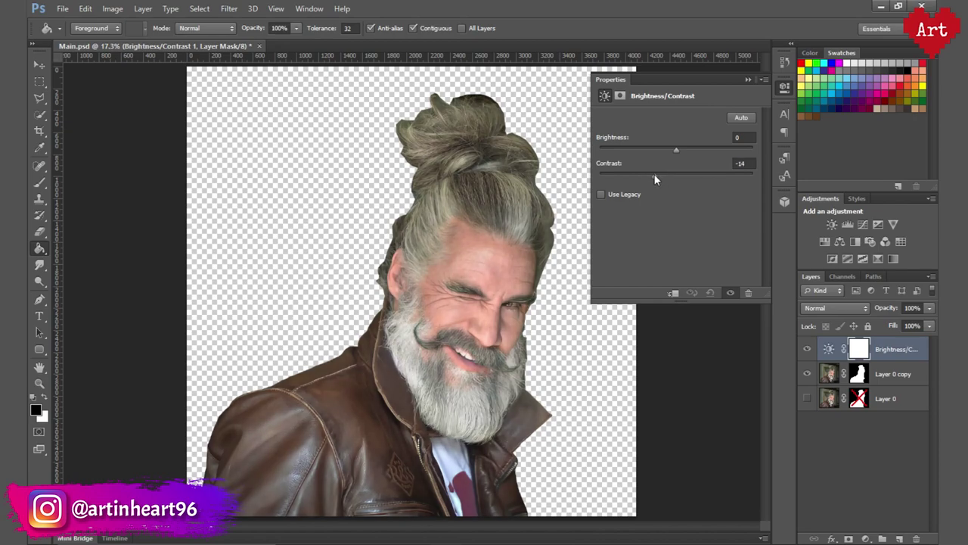
left_click(800, 188)
right_click(851, 364)
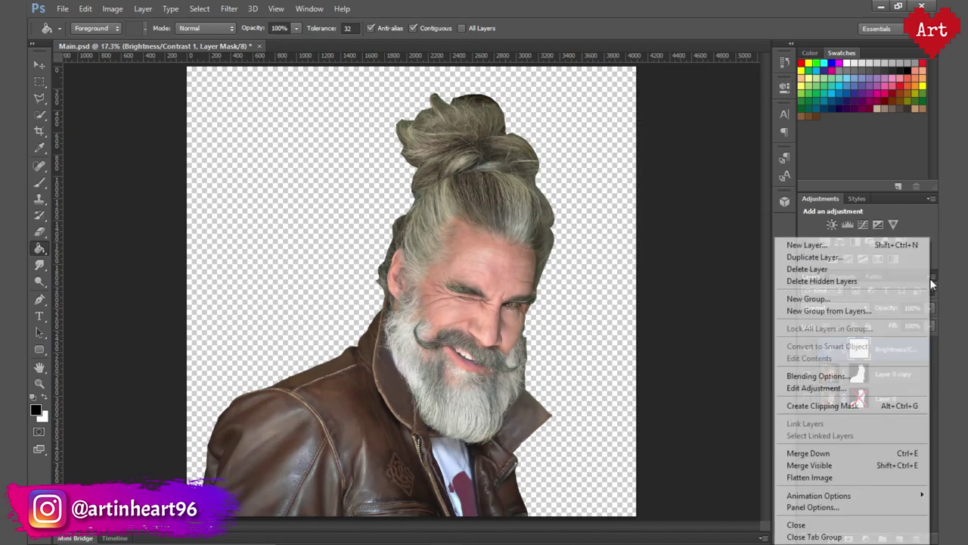
left_click(833, 402)
Add a Selective Color adjustment reducing cyan and raising yellow in the reds, then yellows
left_click(866, 538)
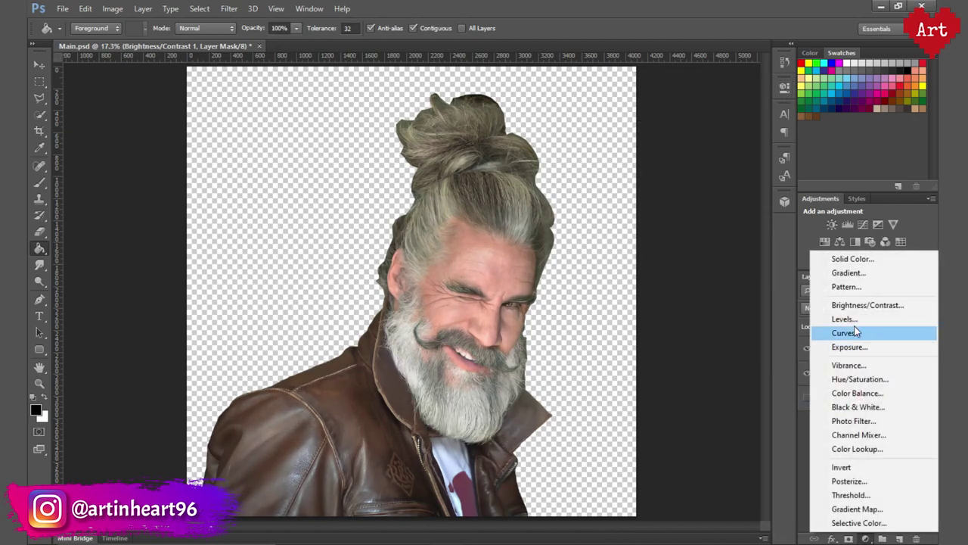
left_click(859, 523)
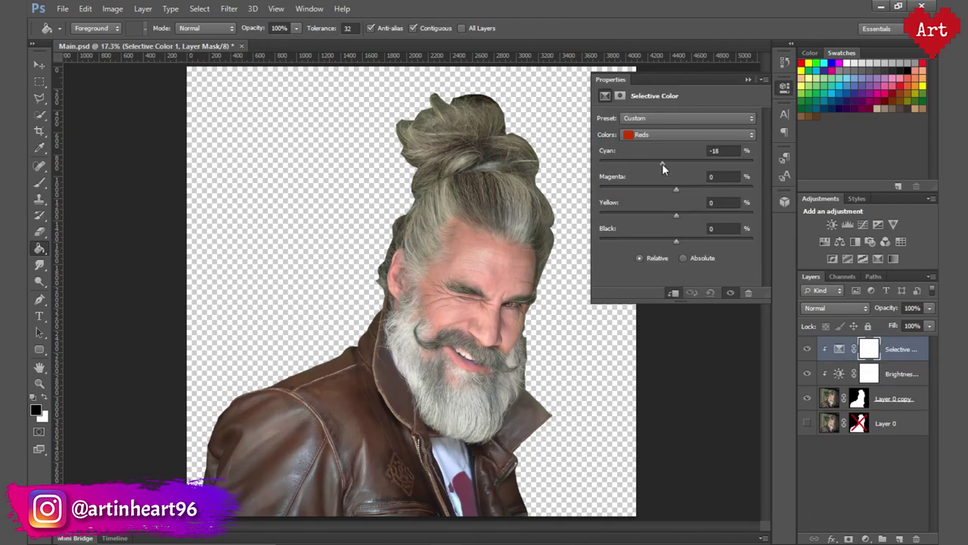
left_click_drag(661, 163, 661, 163)
left_click_drag(676, 216, 677, 216)
left_click(732, 134)
left_click(669, 156)
Add a Vibrance adjustment with vibrance +8 and saturation +6
left_click(866, 538)
left_click(851, 369)
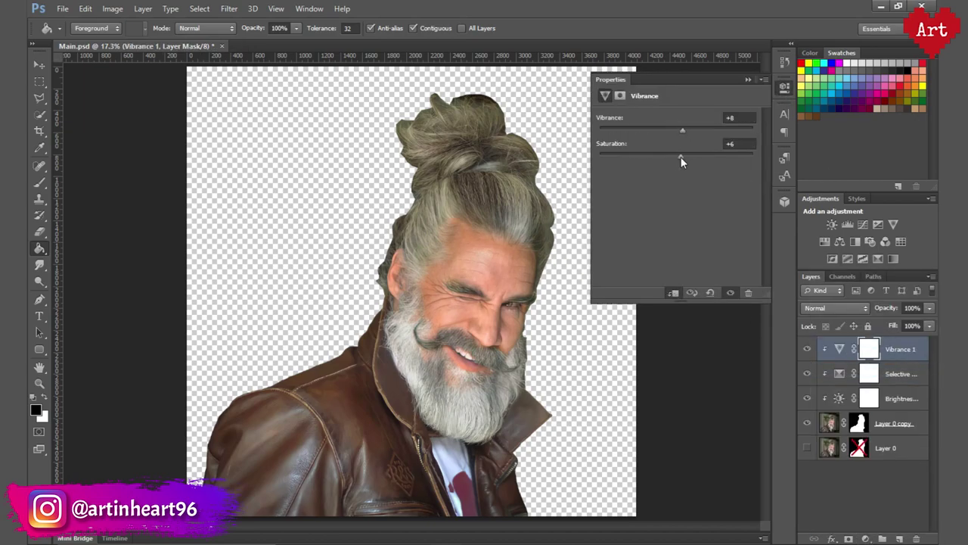
left_click(785, 98)
scroll(562, 267, "up", 2)
scroll(505, 296, "up", 2)
Fit the document in the window and make Layer 0 visible again
key("ctrl+0")
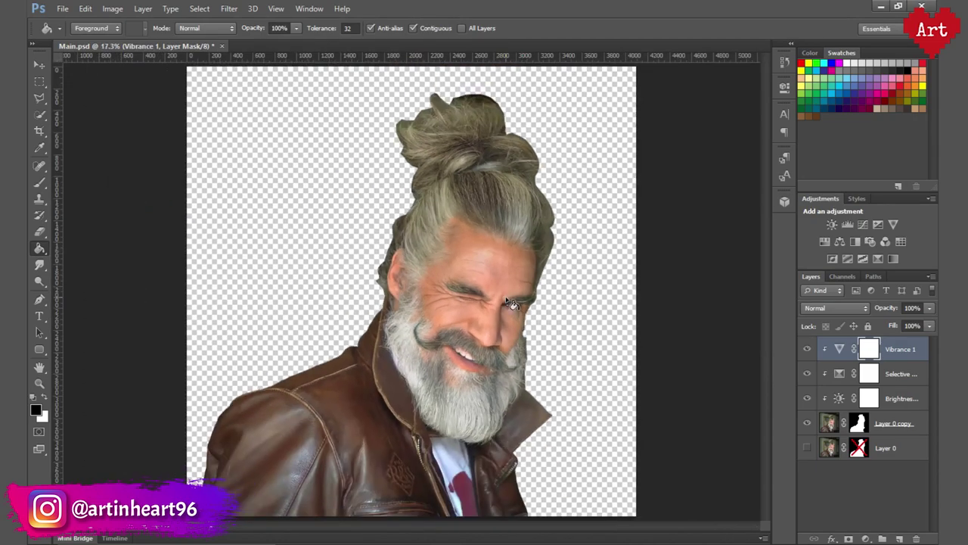
left_click(807, 448)
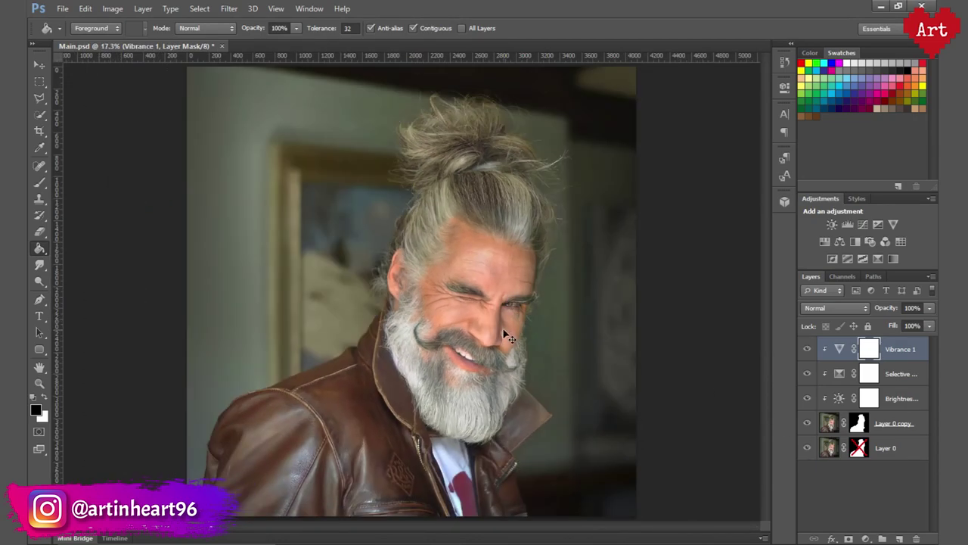
key("v")
left_click(807, 449)
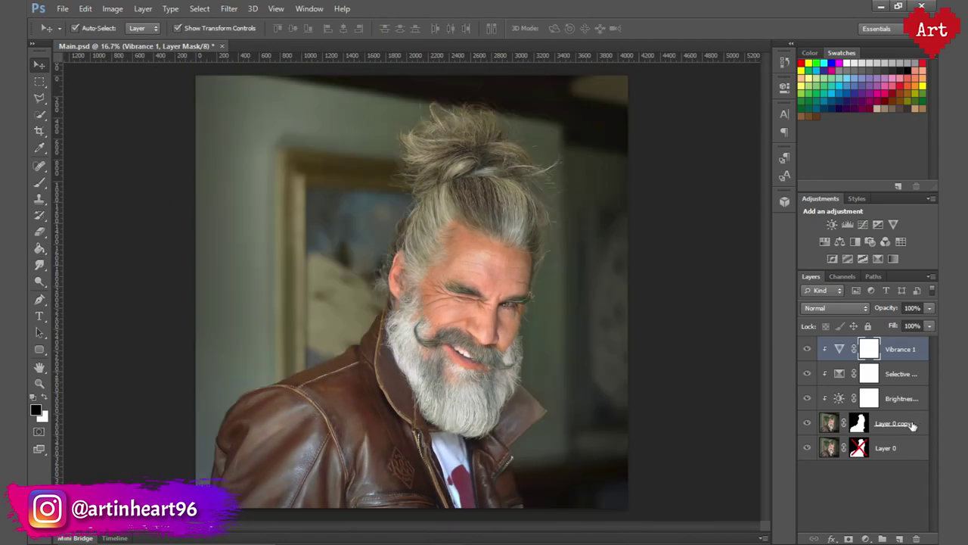
Create a new blank document using the DP preset size
left_click(67, 11)
left_click(79, 24)
left_click(454, 154)
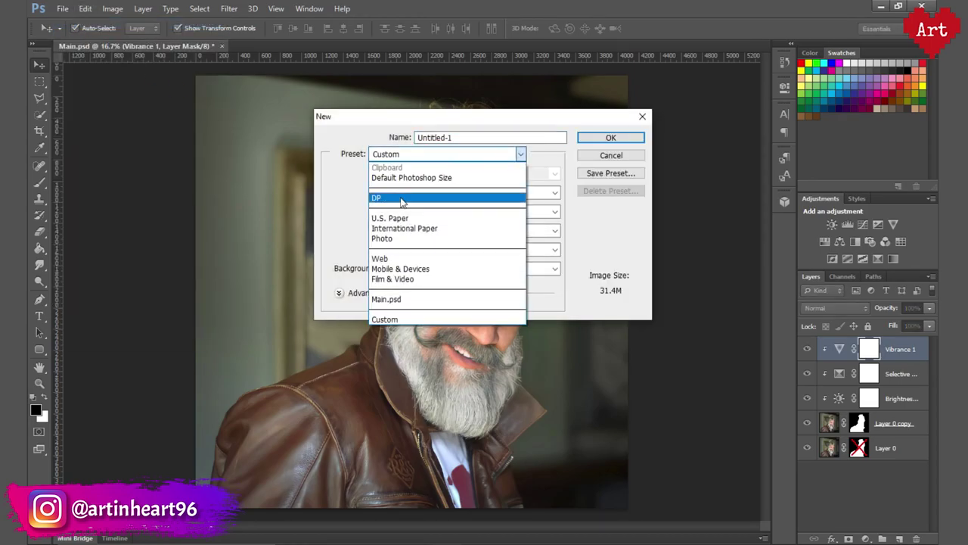
left_click(469, 193)
left_click(611, 137)
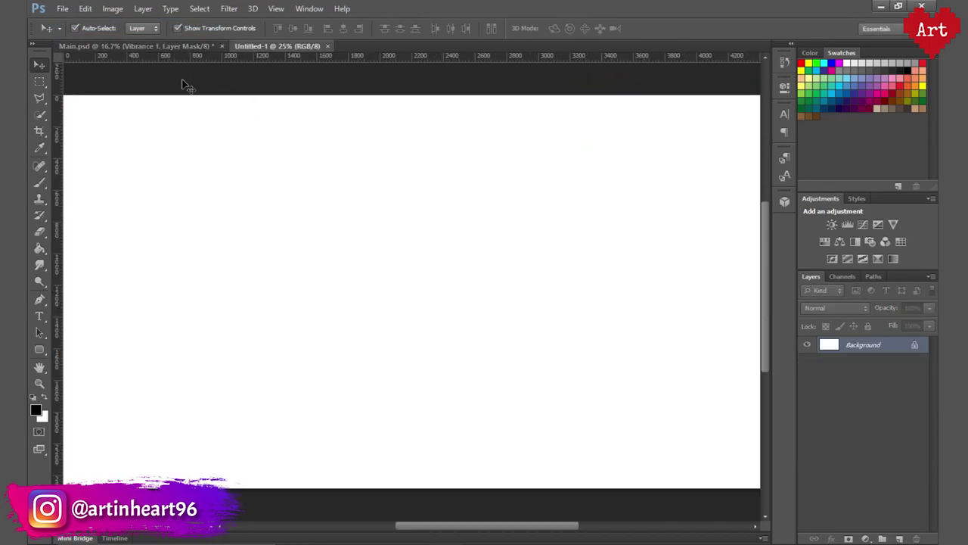
Duplicate the cut-out and its adjustment layers into Untitled-1
left_click(174, 46)
left_click(892, 423, "shift")
right_click(902, 376)
left_click(761, 106)
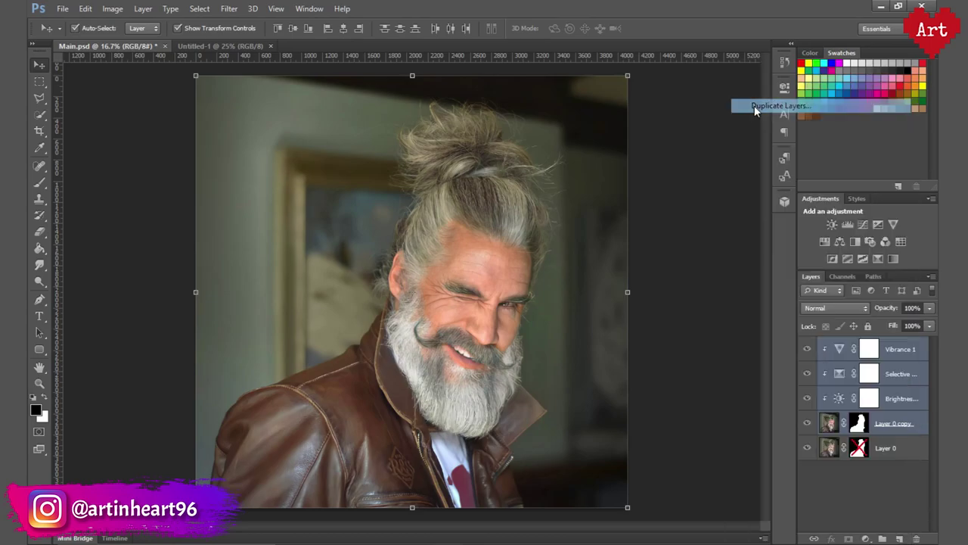
left_click(446, 217)
left_click(593, 169)
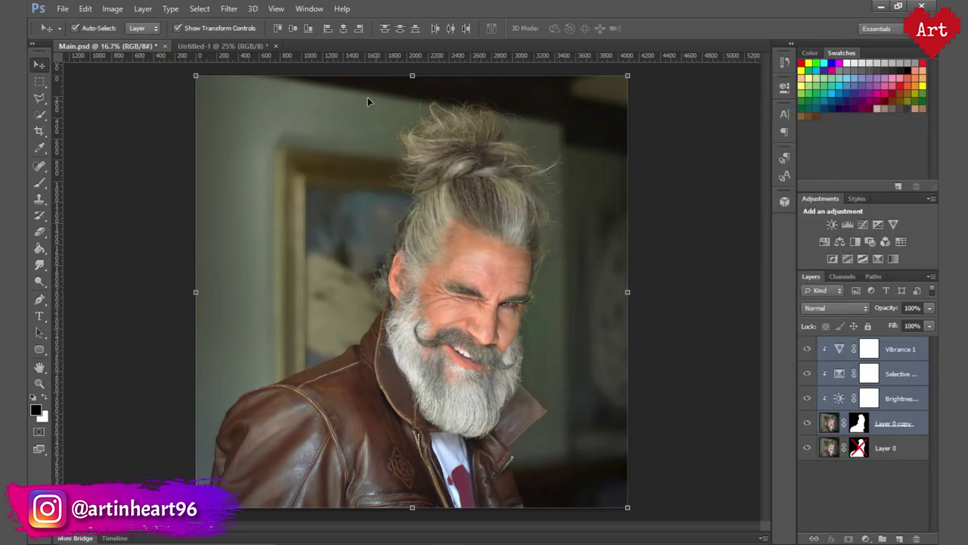
left_click(223, 46)
Scale the portrait to about 55% and place it near the canvas centre
key("ctrl+t")
key("ctrl+minus")
key("ctrl+minus")
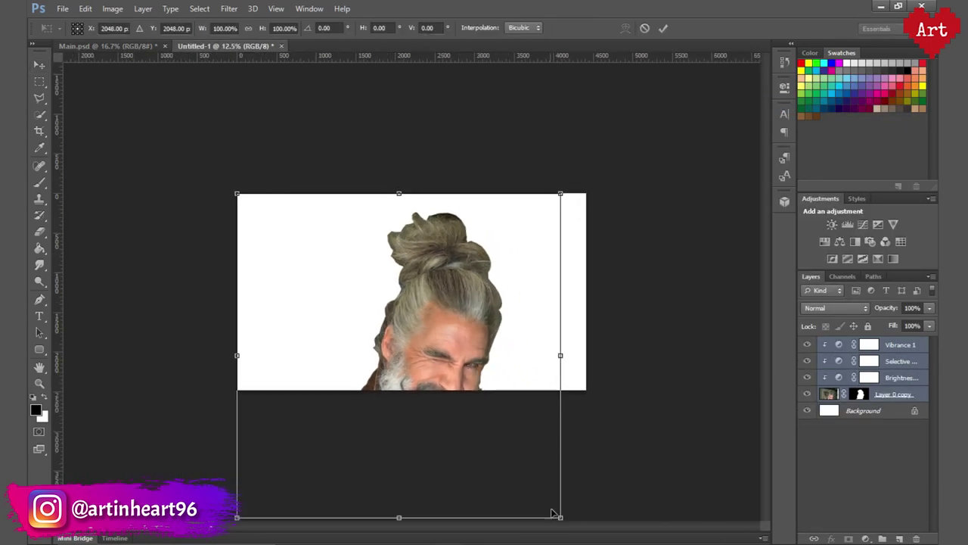
left_click_drag(561, 517, 449, 405)
key("ctrl+plus")
key("ctrl+plus")
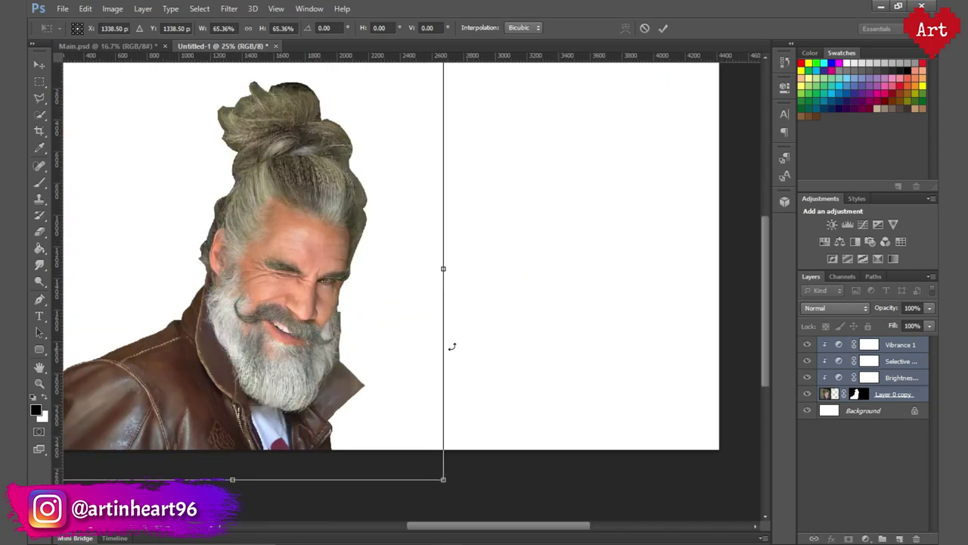
left_click_drag(317, 265, 439, 273)
mouse_move(565, 484)
left_mouse_down()
mouse_move(489, 411)
mouse_move(499, 420)
left_mouse_up()
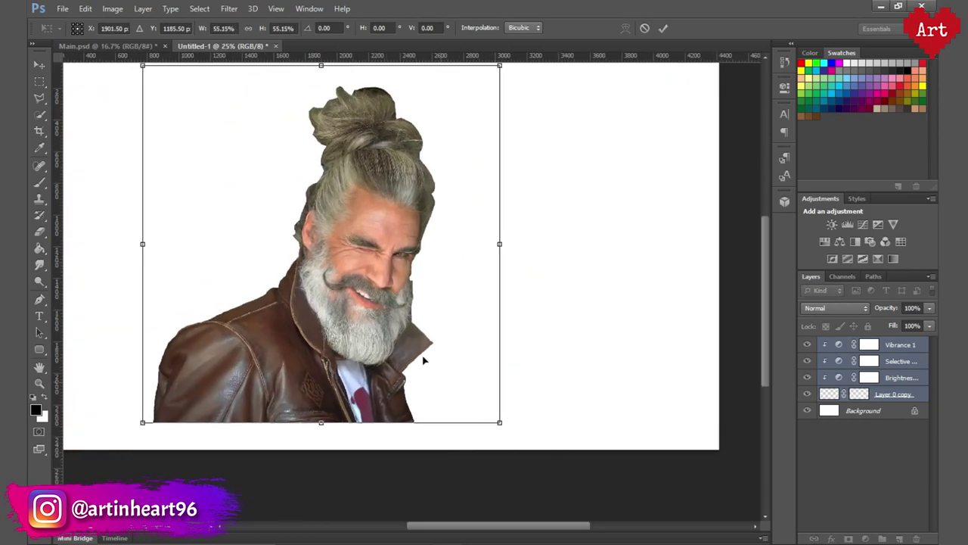
left_click_drag(368, 299, 435, 309)
left_click(662, 27)
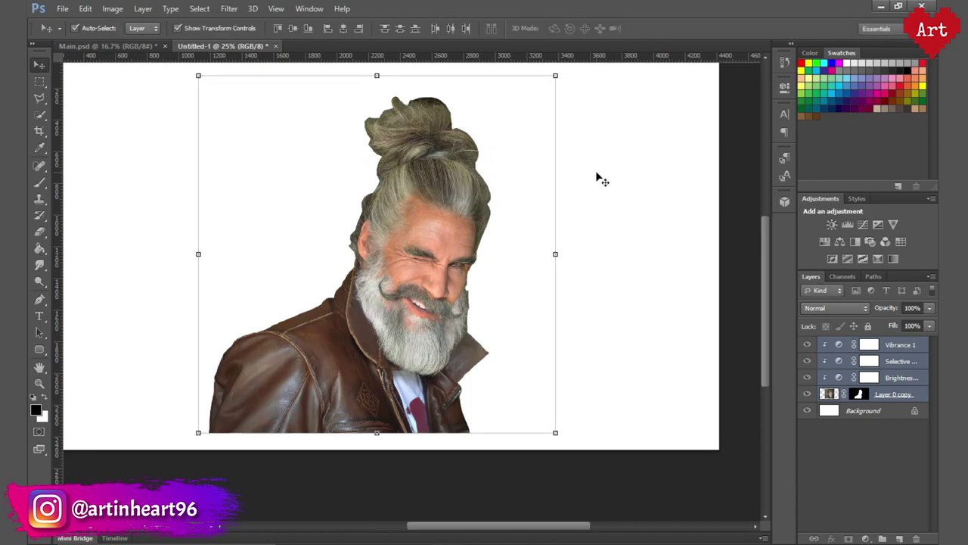
Group the selected layers as 'Main' and align the group to the canvas centre
key("ctrl+0")
left_click(930, 277)
left_click(821, 251)
type("M")
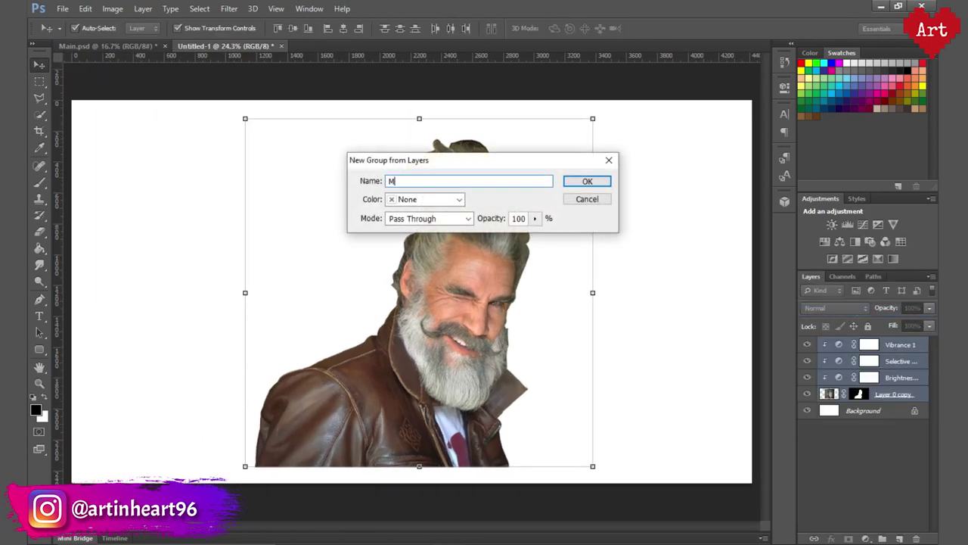
type("ain")
key("Return")
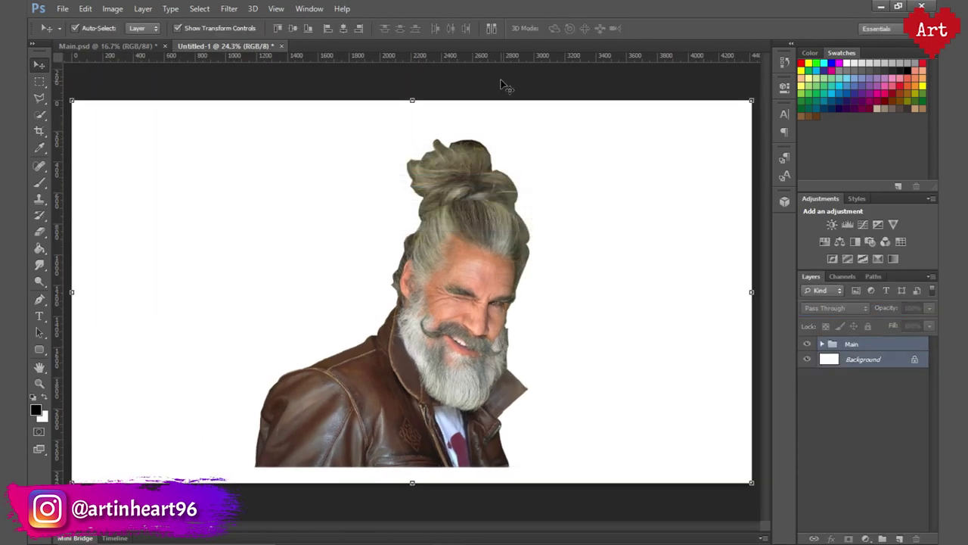
left_click(344, 29)
left_click(291, 29)
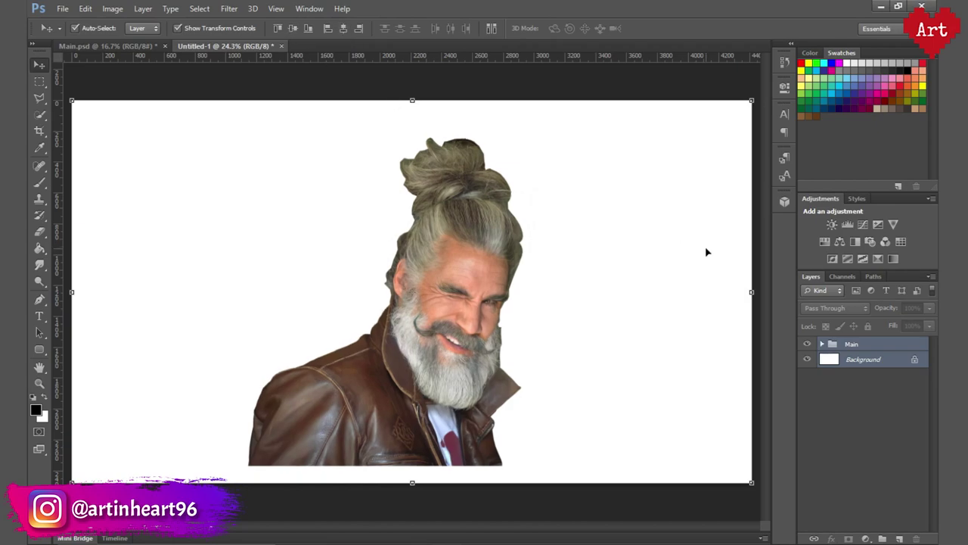
Fill the Background layer with a golden-brown colour using the Paint Bucket
left_click(859, 361)
left_click(35, 409)
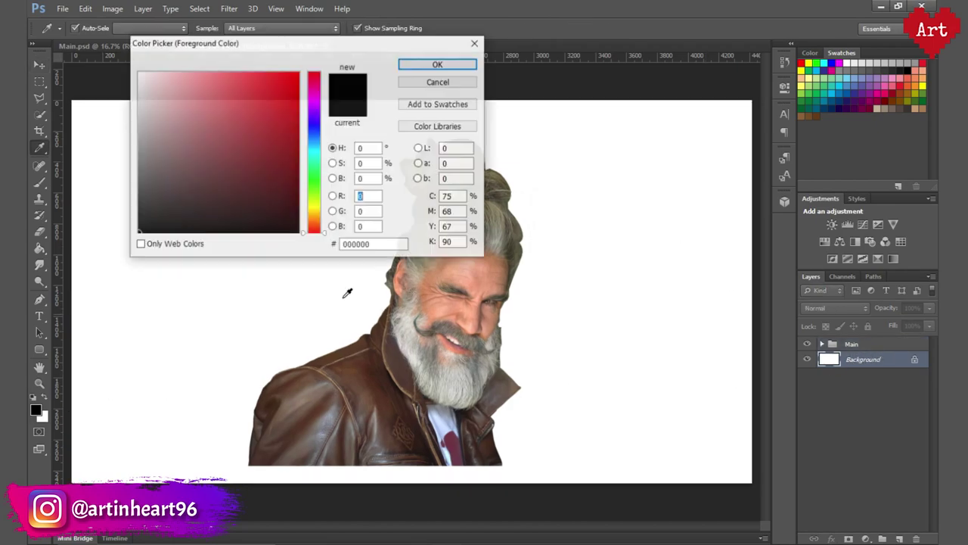
left_click_drag(227, 139, 245, 114)
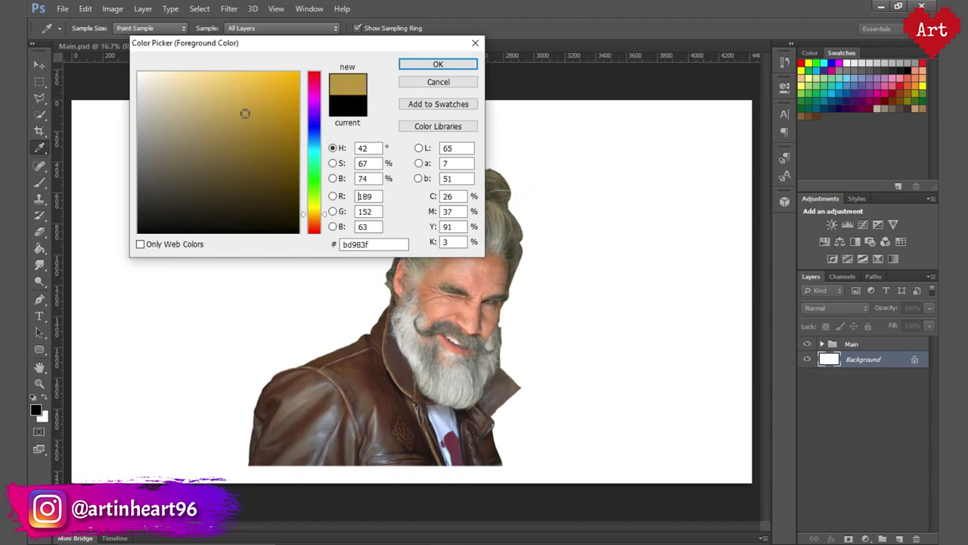
left_click(438, 64)
left_click(39, 251)
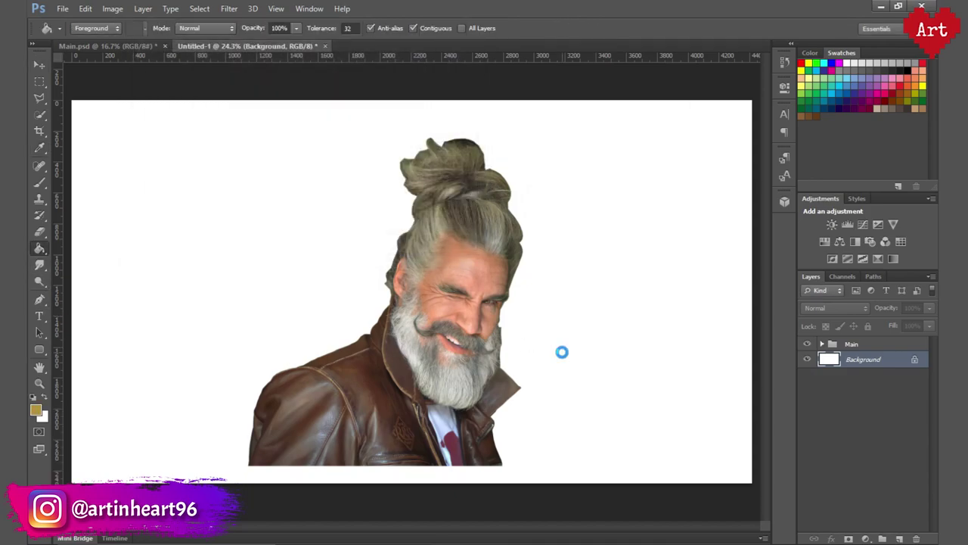
left_click(562, 350)
Refill the background with the darker golden brown #8e763d and select the Main group
left_click(35, 410)
left_click(230, 143)
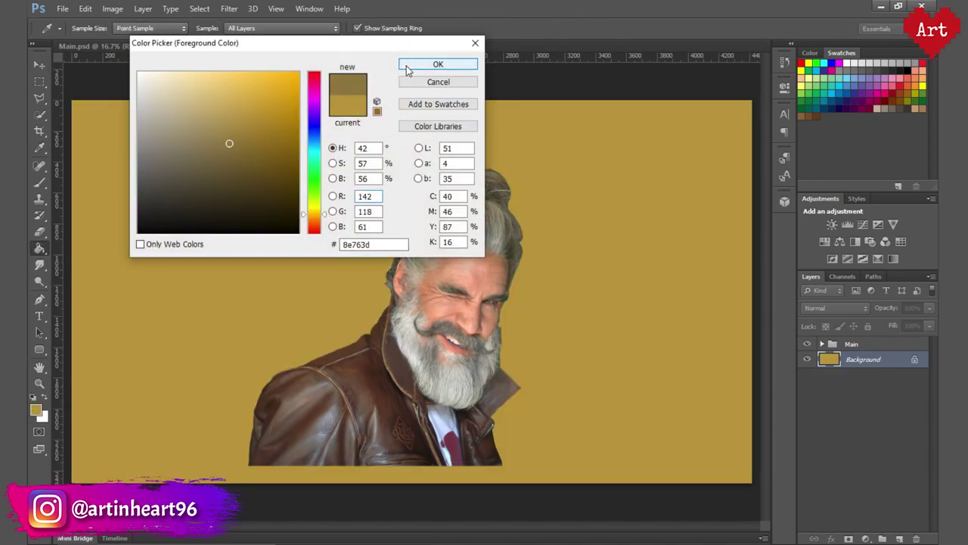
left_click(438, 64)
left_click(423, 292)
left_click(852, 344)
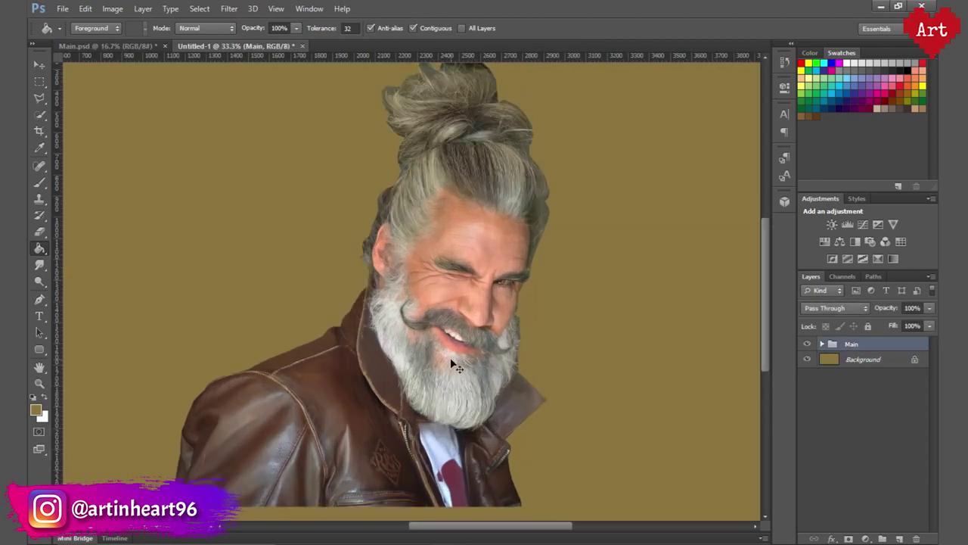
left_click(63, 8)
Save the document as DP.psd in the Beard2 > Main folder
left_click(87, 158)
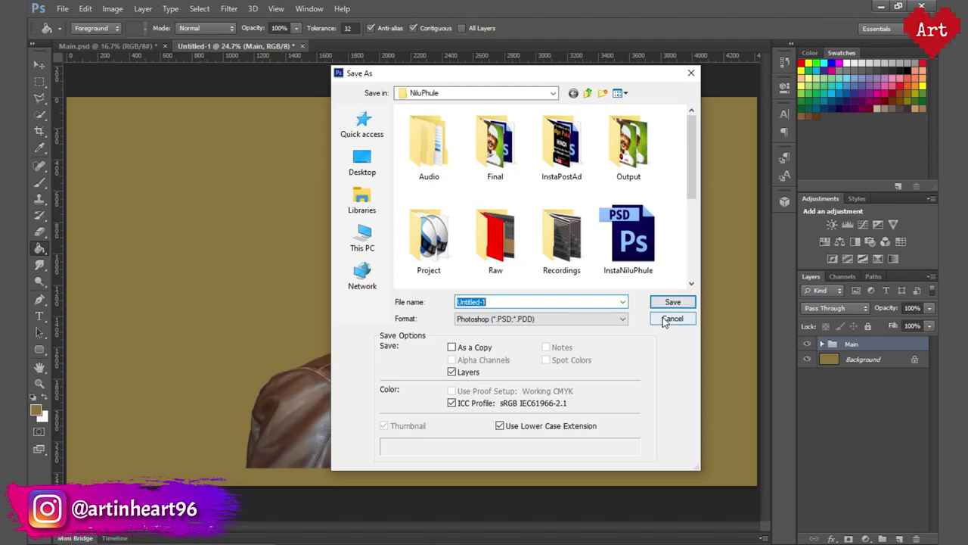
left_click(673, 318)
left_click(587, 95)
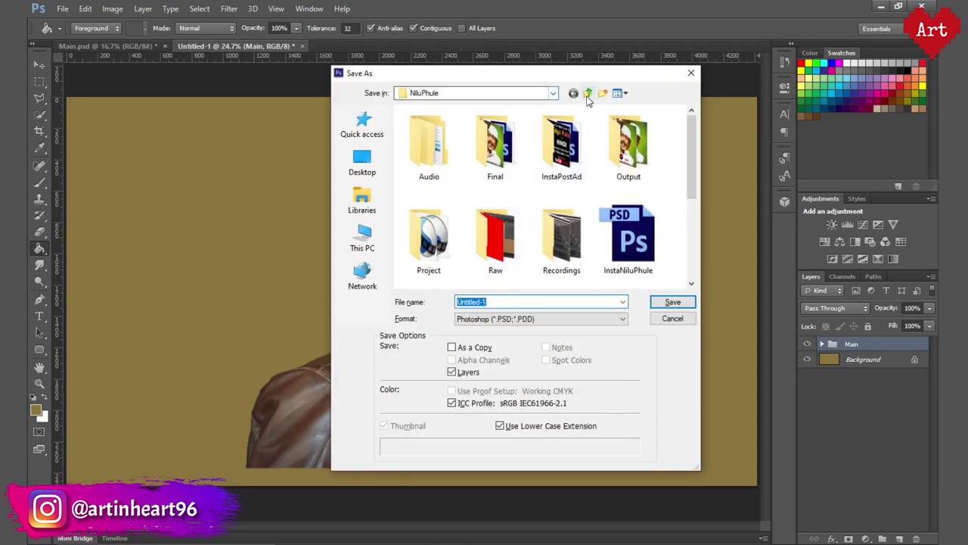
double_click(448, 171)
double_click(435, 136)
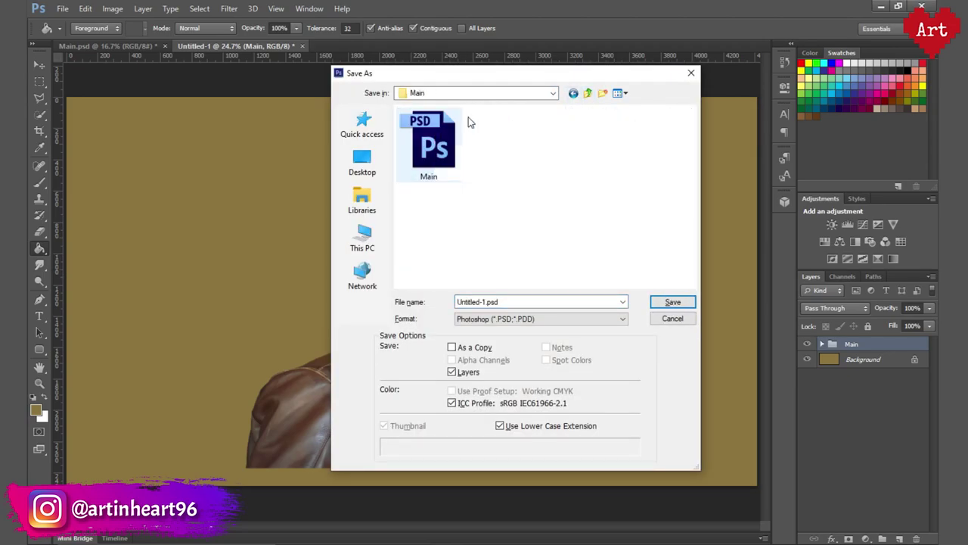
double_click(510, 302)
type("DP")
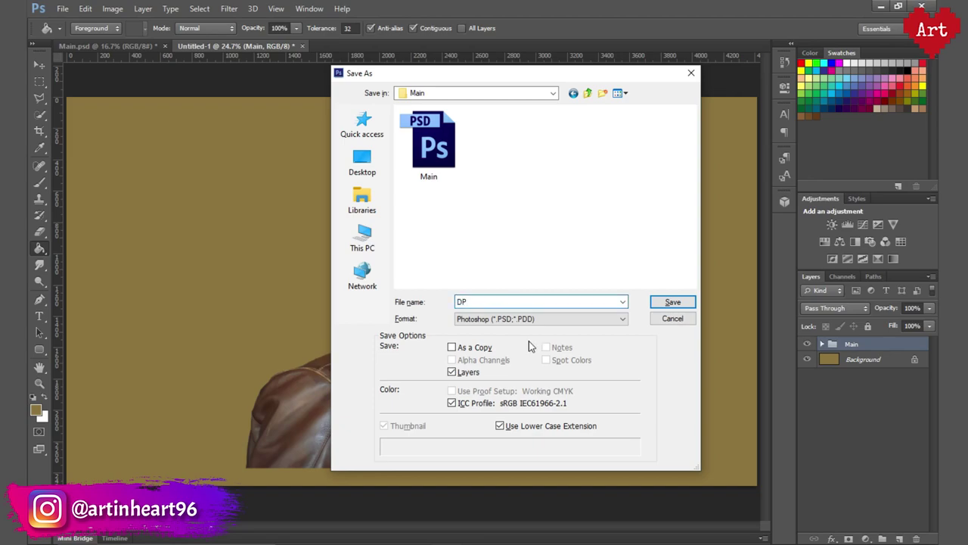
left_click(675, 302)
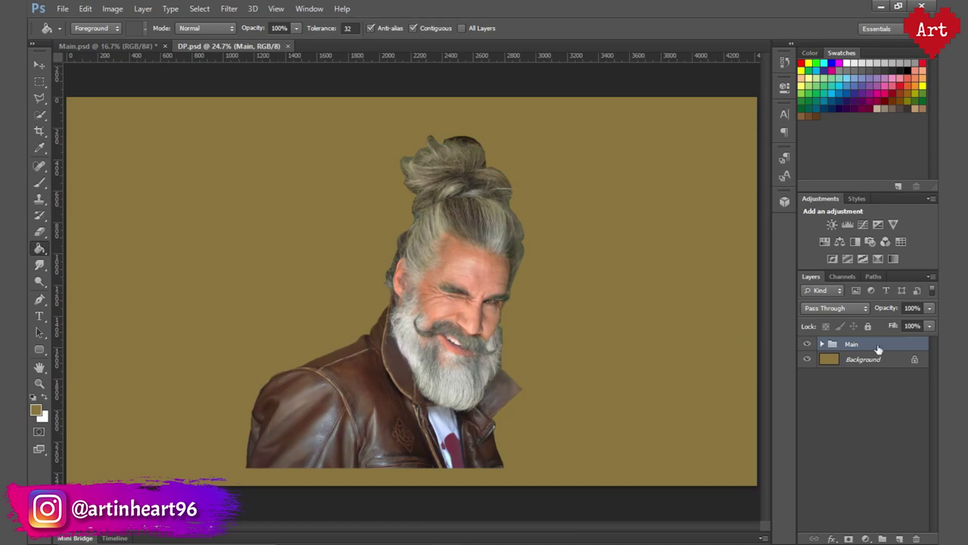
Duplicate the Main group and merge Main copy into a single layer
right_click(878, 347)
left_click(807, 44)
left_click(581, 167)
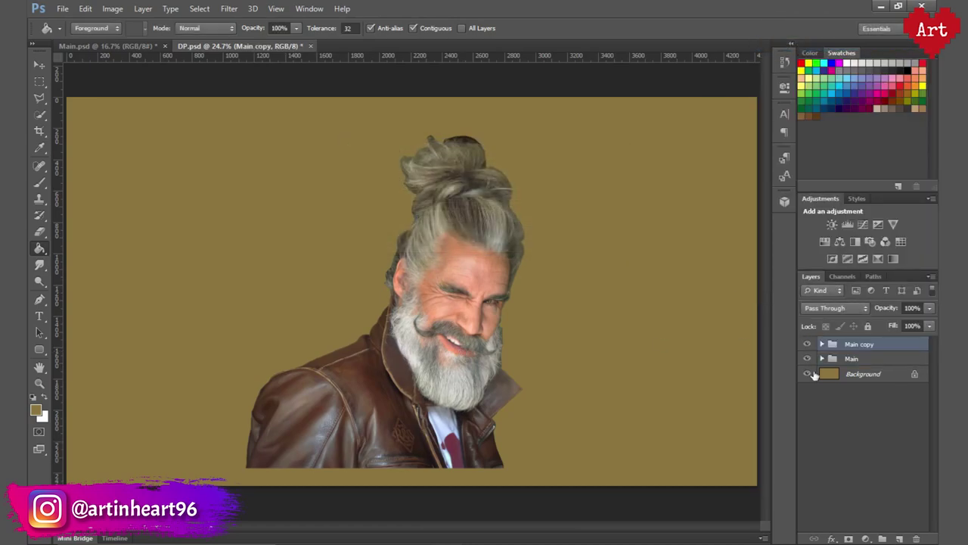
right_click(854, 346)
left_click(833, 218)
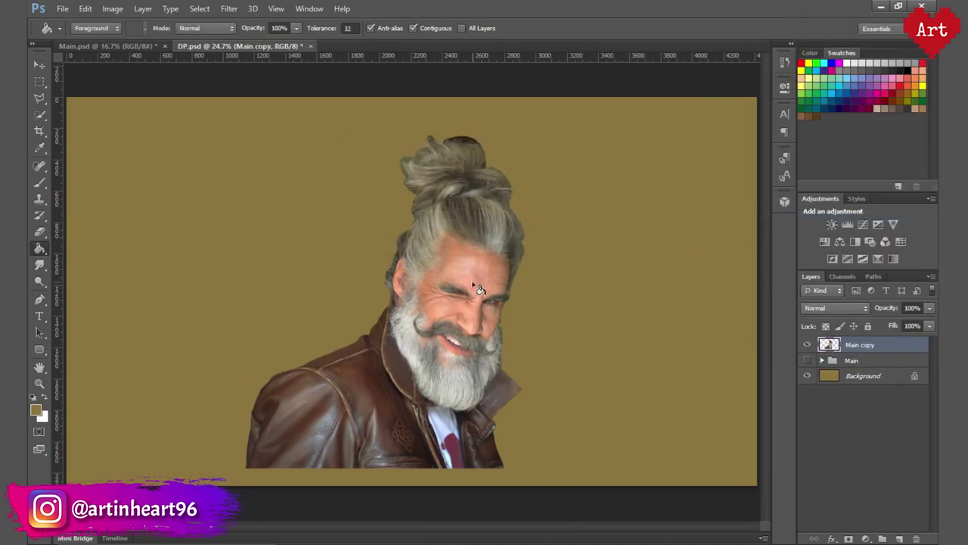
Apply Unsharp Mask to Main copy: 100% amount, 5.8-pixel radius, threshold 0
scroll(474, 296, "up", 2)
left_click(228, 9)
mouse_move(242, 197)
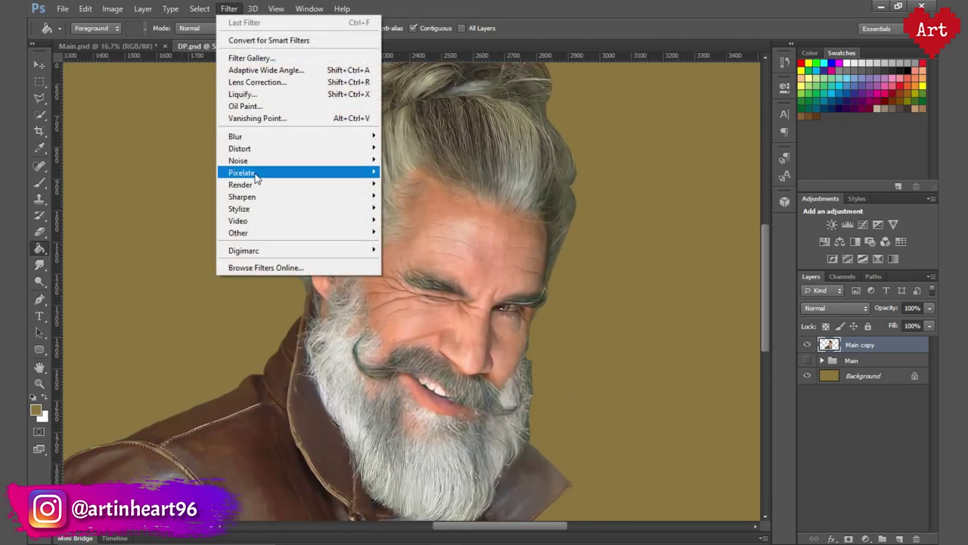
left_click(416, 244)
left_click_drag(453, 96, 691, 67)
left_click_drag(694, 281, 685, 282)
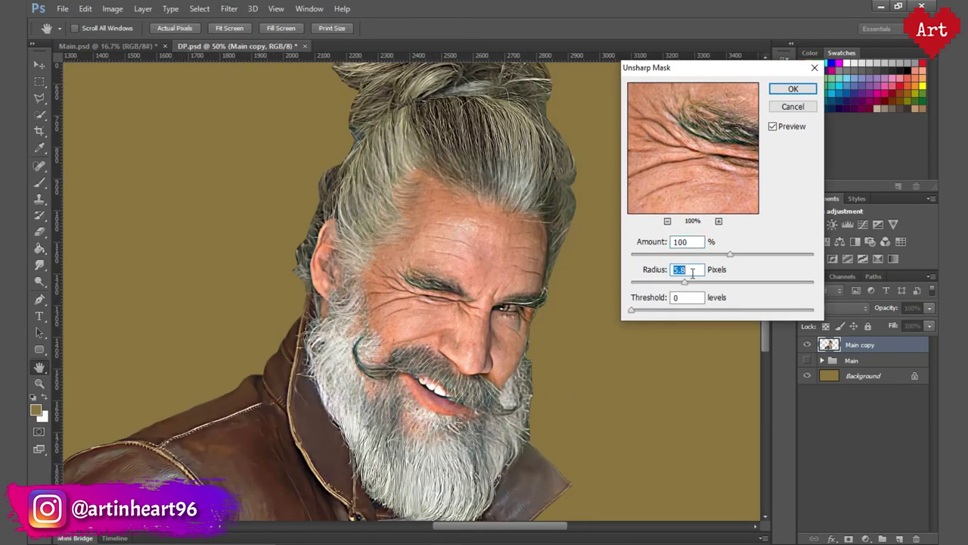
type("8")
left_click(774, 97)
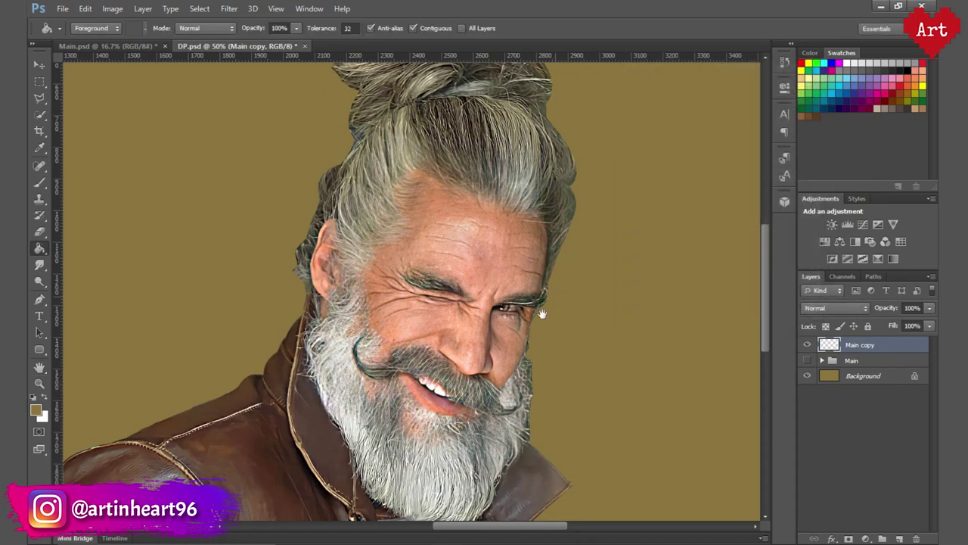
scroll(540, 313, "down", 4)
scroll(571, 317, "up", 4)
key("ctrl+plus")
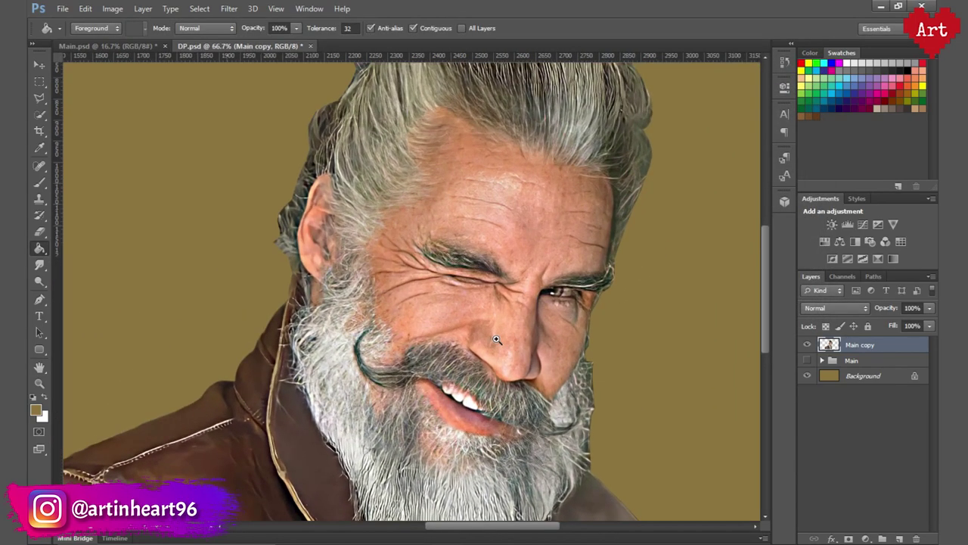
key("ctrl+plus")
Switch to the Smudge tool and pick a different brush preset for smudging
left_click(39, 264)
left_click(85, 28)
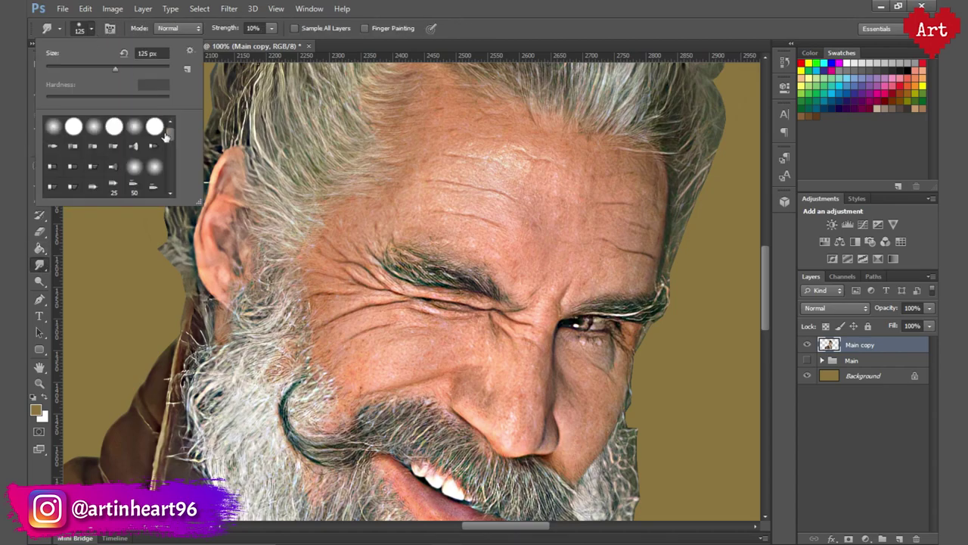
left_click_drag(169, 128, 169, 185)
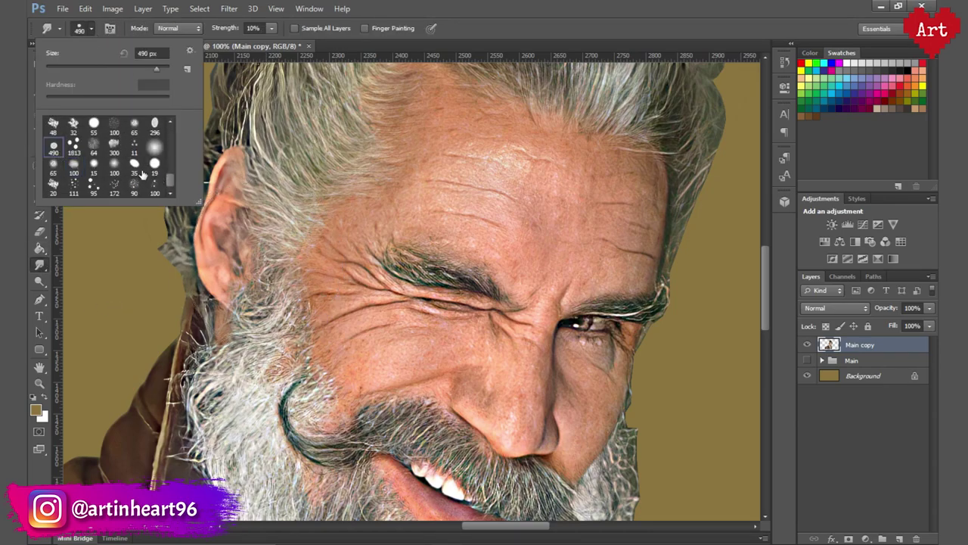
left_click(134, 124)
left_click(387, 18)
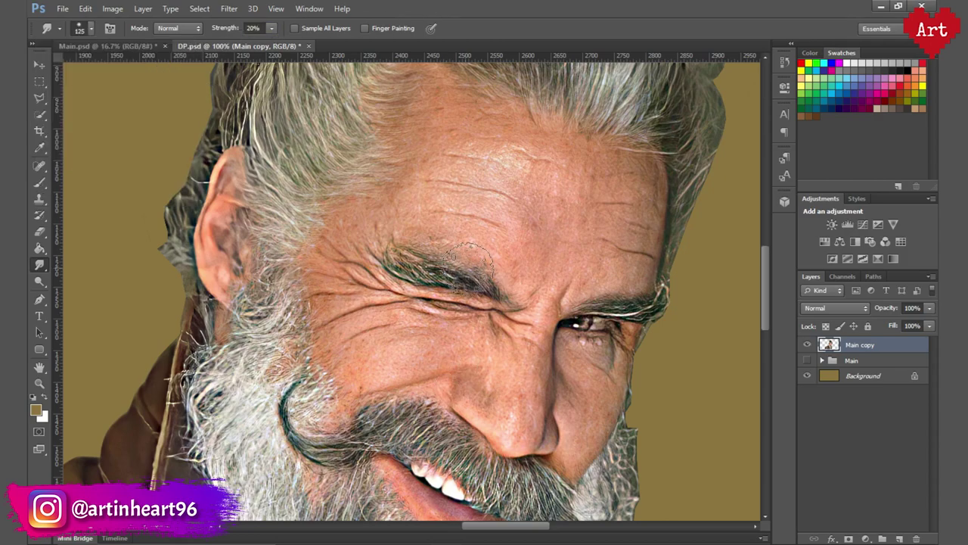
Smudge the upper forehead wrinkles smooth, then the lower forehead with a size-100 brush
scroll(484, 288, "up", 2)
scroll(499, 308, "up", 2)
scroll(498, 307, "down", 2)
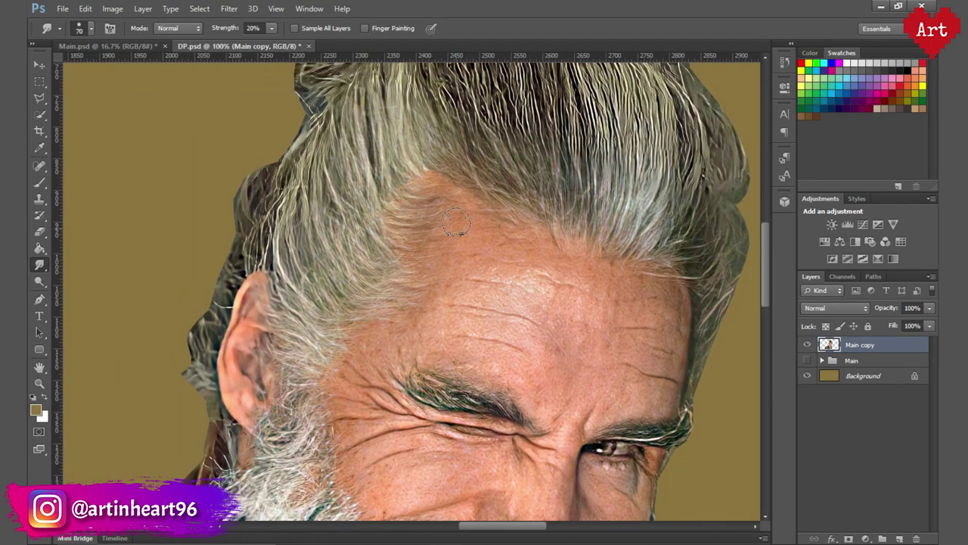
scroll(511, 251, "up", 1)
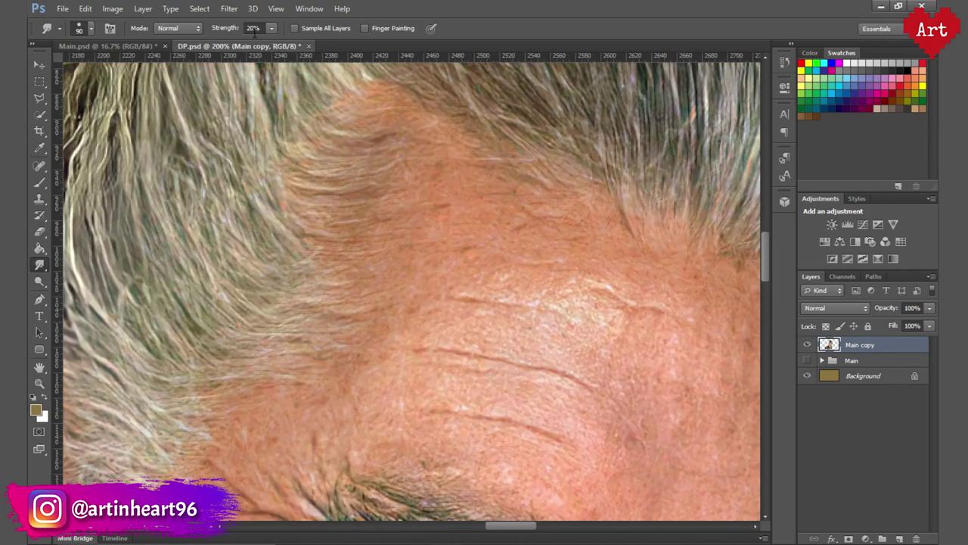
left_click(247, 30)
type("10")
key("bracketleft")
key("bracketleft")
key("bracketleft")
mouse_move(466, 196)
left_mouse_down()
mouse_move(558, 216)
mouse_move(437, 216)
left_mouse_up()
scroll(436, 217, "down", 2)
key("bracketright")
key("bracketright")
key("bracketright")
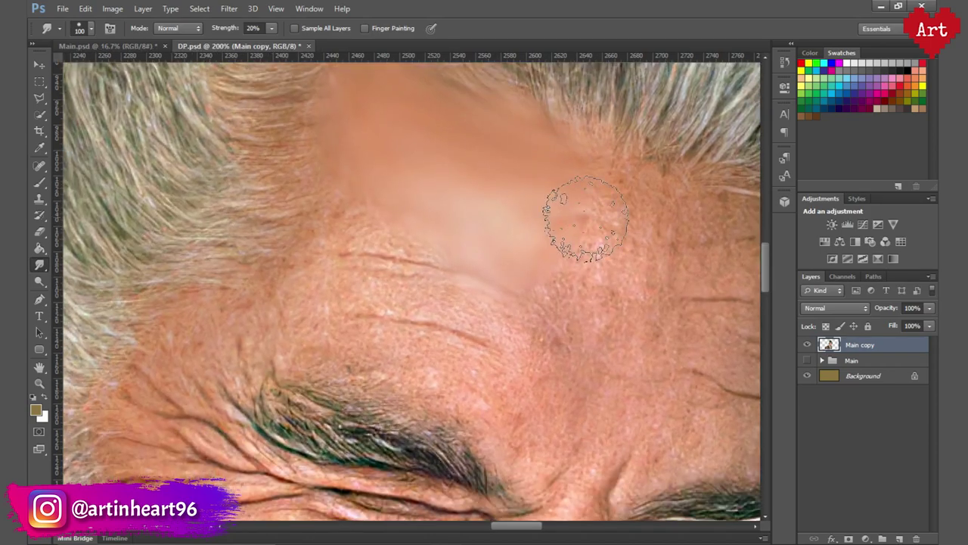
scroll(309, 246, "up", 1)
mouse_move(484, 320)
left_mouse_down()
mouse_move(378, 292)
mouse_move(583, 372)
left_mouse_up()
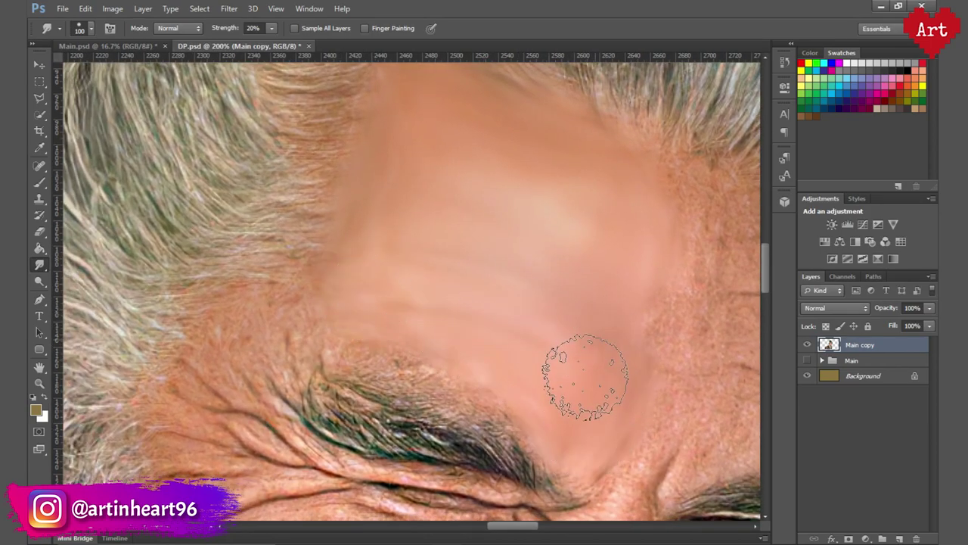
Shrink the brush to about 50 and smooth the middle of the forehead
scroll(498, 206, "right", 2)
left_click_drag(597, 295, 610, 237)
scroll(610, 237, "down", 2)
key("bracketleft")
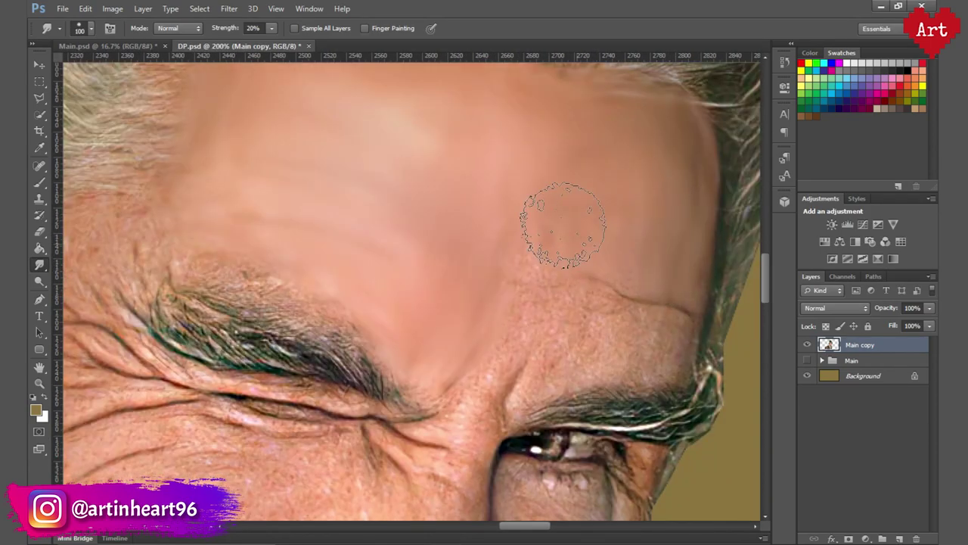
key("bracketleft")
key("bracketleft")
key("bracketleft")
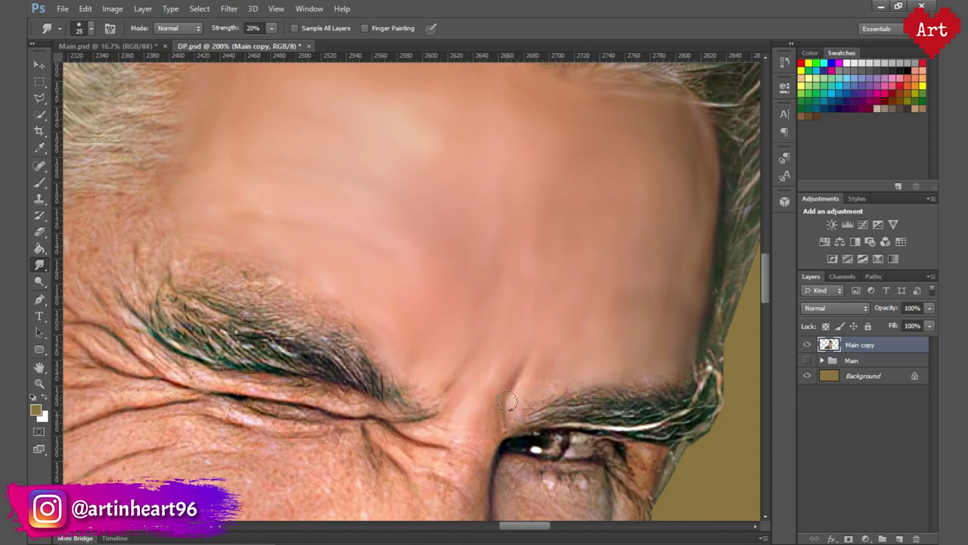
left_click_drag(631, 338, 631, 370)
key("ctrl+minus")
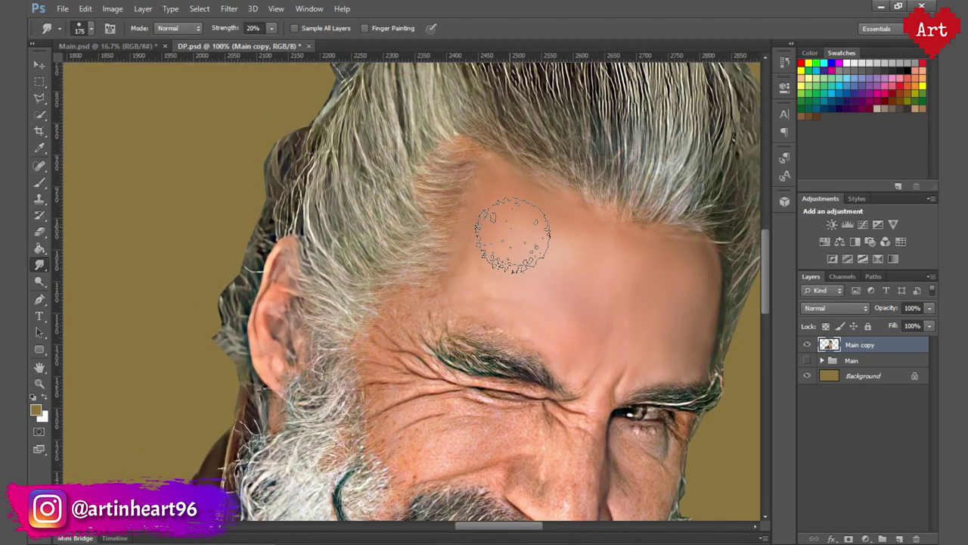
key("bracketright")
key("bracketright")
key("bracketright")
key("bracketleft")
key("bracketleft")
key("bracketleft")
left_click_drag(558, 270, 627, 277)
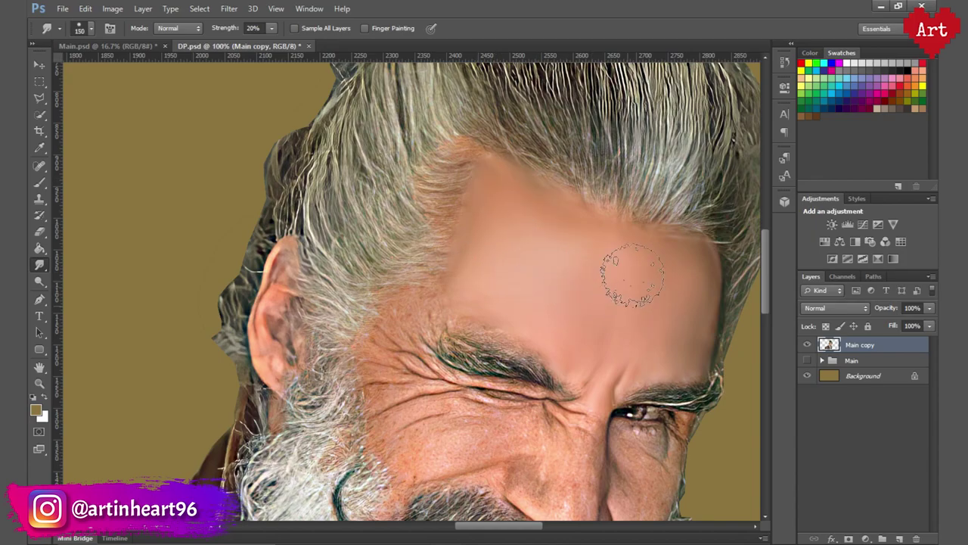
Zoom in on the winking eye and smooth the skin between the brows with a smaller brush
key("bracketright")
key("bracketright")
key("bracketright")
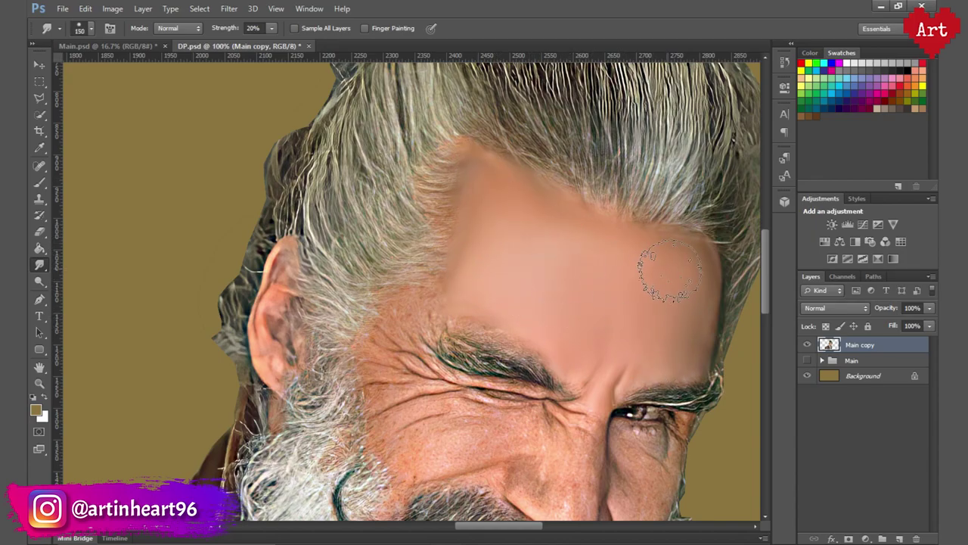
scroll(524, 196, "down", 3)
key("ctrl+plus")
key("bracketleft")
key("bracketleft")
key("bracketleft")
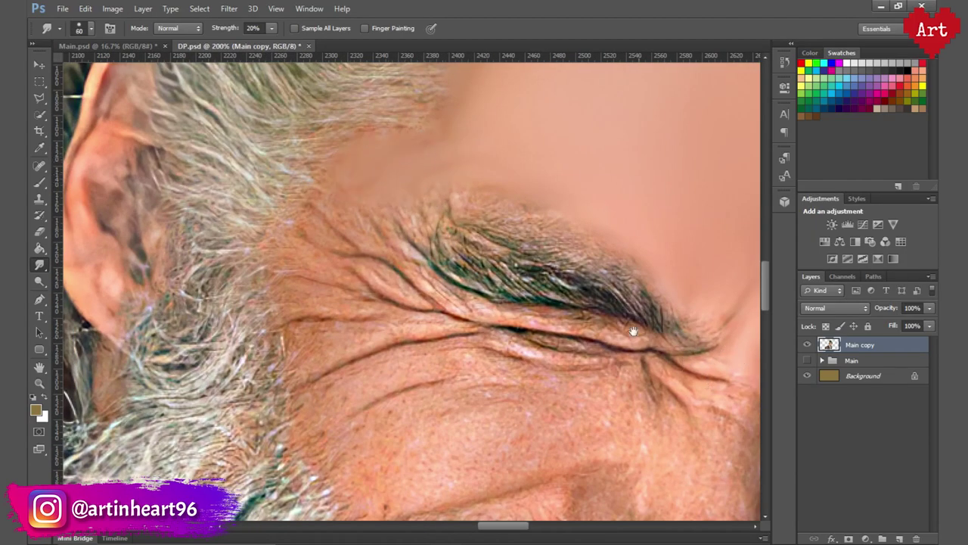
left_click_drag(651, 304, 666, 355)
key("bracketleft")
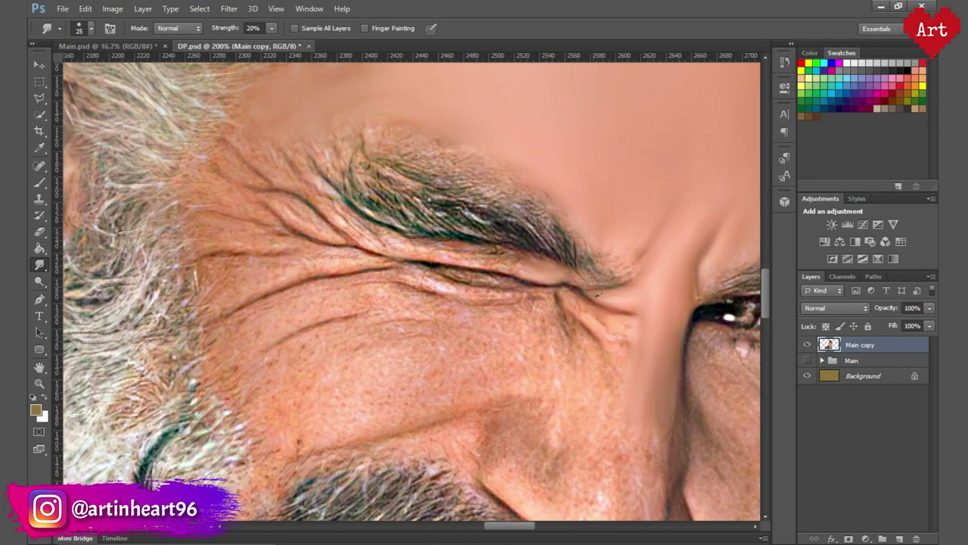
Smooth the band above the upper eyelid and the crease skin near the brow end
mouse_move(625, 284)
left_mouse_down()
mouse_move(383, 245)
mouse_move(475, 252)
left_mouse_up()
key("bracketleft")
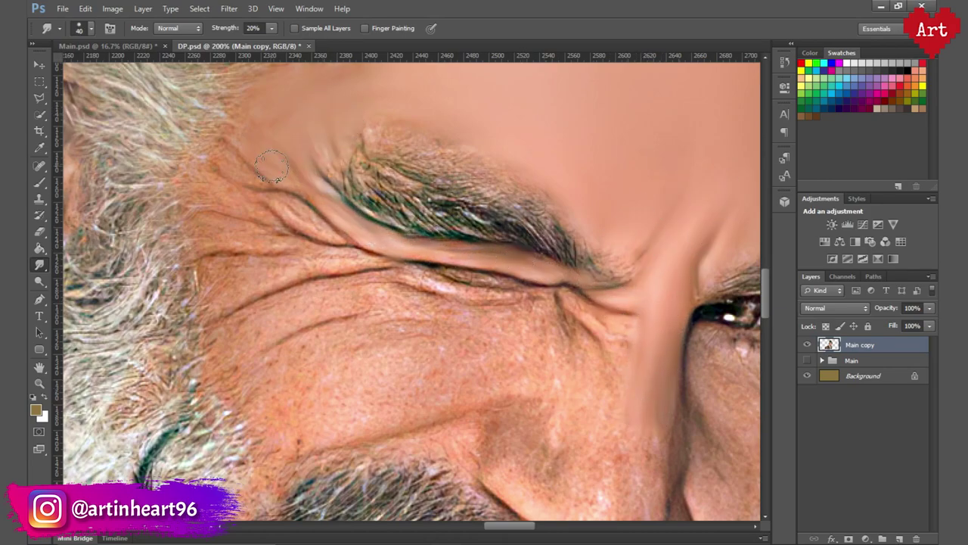
key("bracketleft")
left_click_drag(318, 226, 274, 217)
mouse_move(212, 242)
left_mouse_down()
mouse_move(368, 249)
mouse_move(235, 273)
left_mouse_up()
Enlarge the brush and smooth the skin under the eye crease and the cheek
key("bracketright")
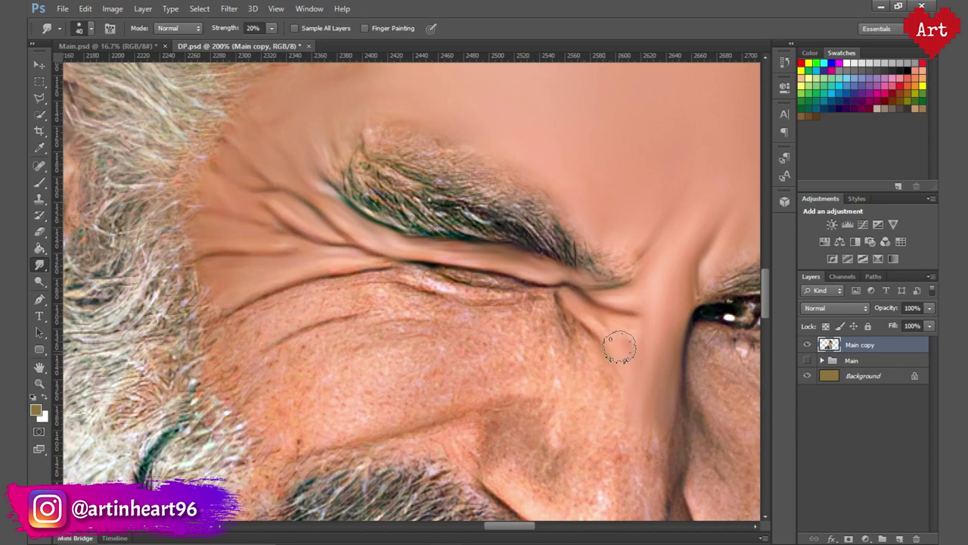
key("bracketright")
mouse_move(441, 286)
left_mouse_down()
mouse_move(537, 298)
mouse_move(378, 281)
mouse_move(281, 323)
mouse_move(410, 292)
left_mouse_up()
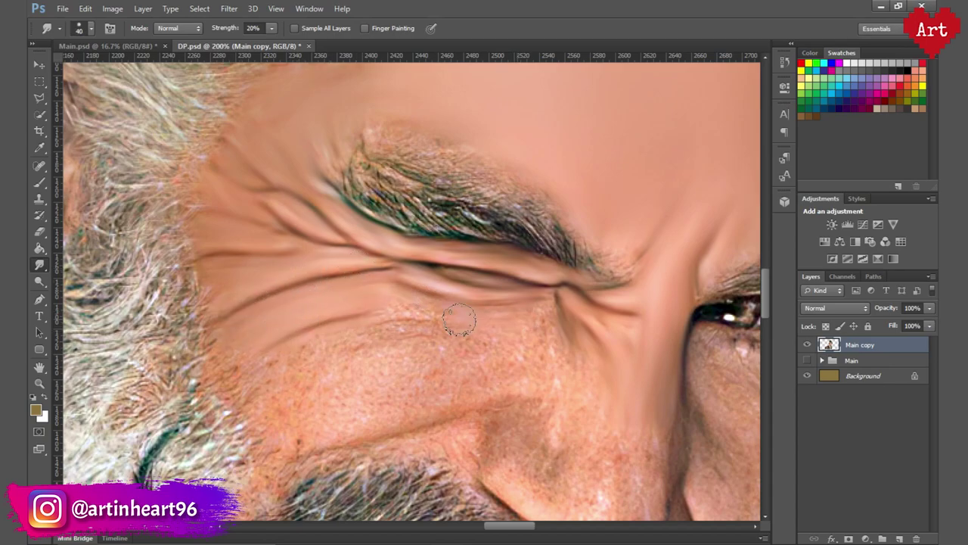
scroll(518, 295, "down", 2)
key("bracketright")
key("bracketright")
key("bracketright")
mouse_move(523, 266)
left_mouse_down()
mouse_move(281, 328)
mouse_move(433, 257)
left_mouse_up()
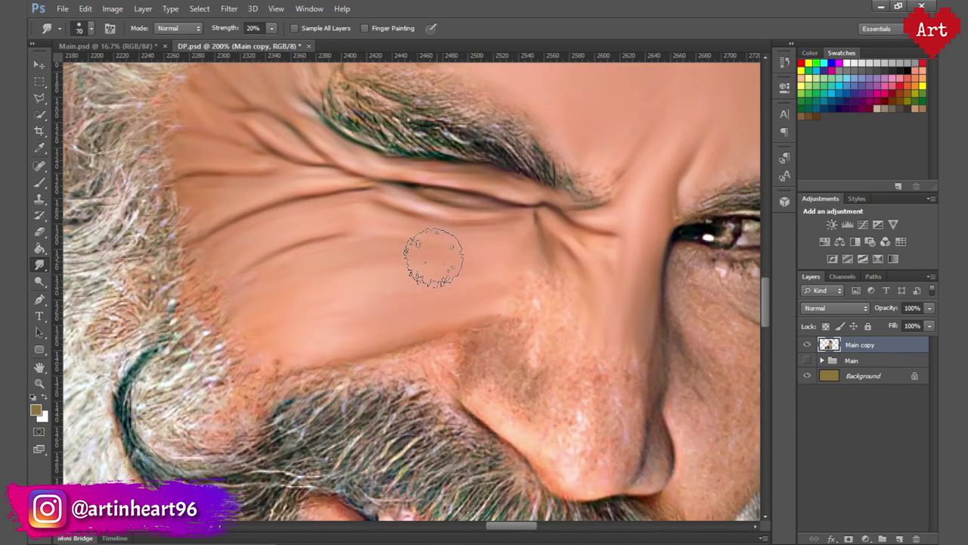
Smudge the nose bridge and tip smooth with a smaller brush
scroll(443, 281, "right", 3)
key("bracketleft")
key("bracketleft")
key("bracketleft")
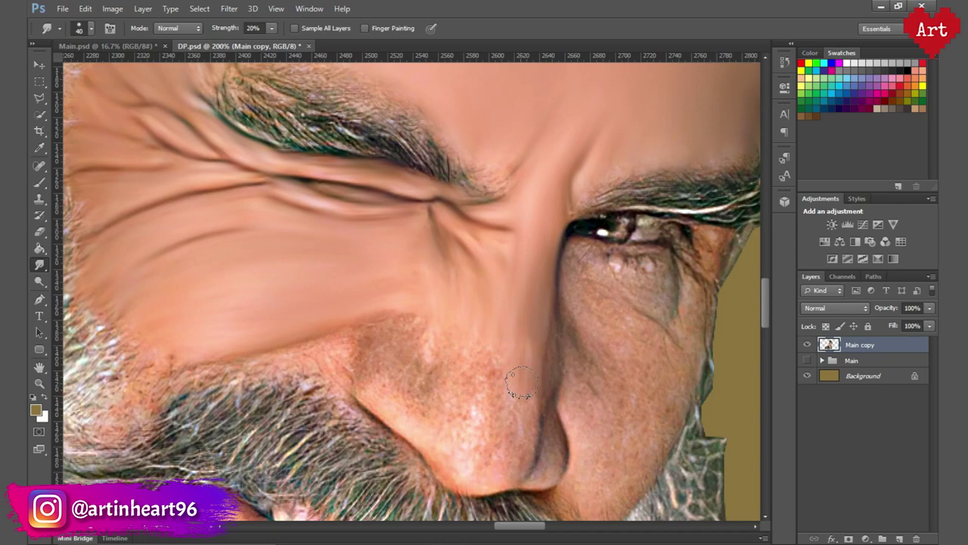
mouse_move(520, 384)
left_mouse_down()
mouse_move(484, 411)
mouse_move(479, 275)
left_mouse_up()
key("bracketleft")
key("bracketleft")
key("bracketleft")
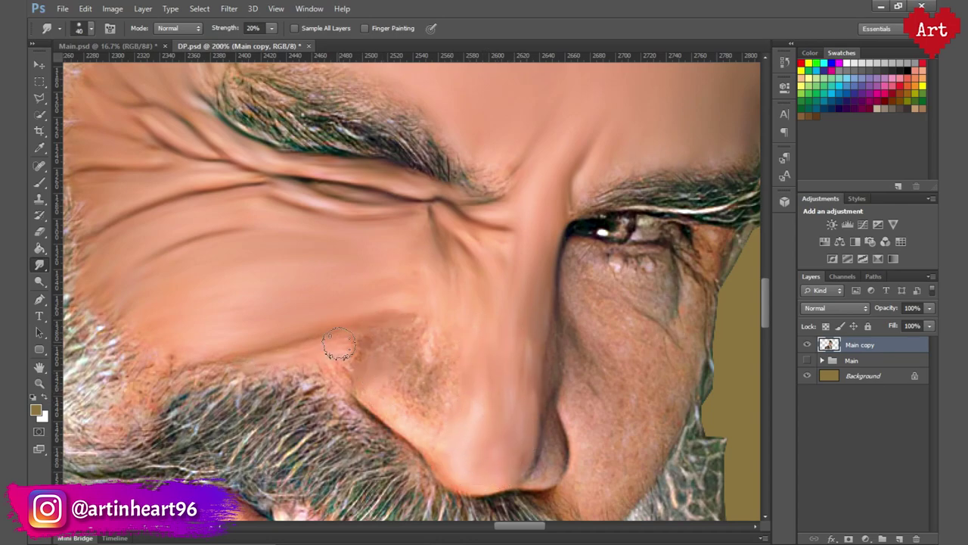
key("bracketright")
key("bracketright")
key("bracketright")
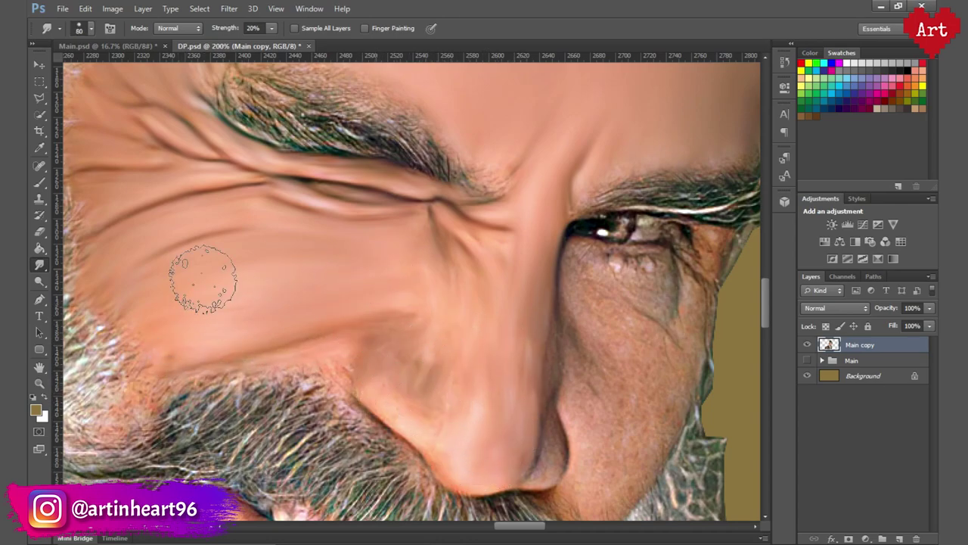
key("bracketleft")
key("bracketleft")
key("bracketleft")
Smooth the skin under the lower eyelid, then zoom out to check the whole face
scroll(495, 344, "right", 2)
scroll(495, 344, "down", 1)
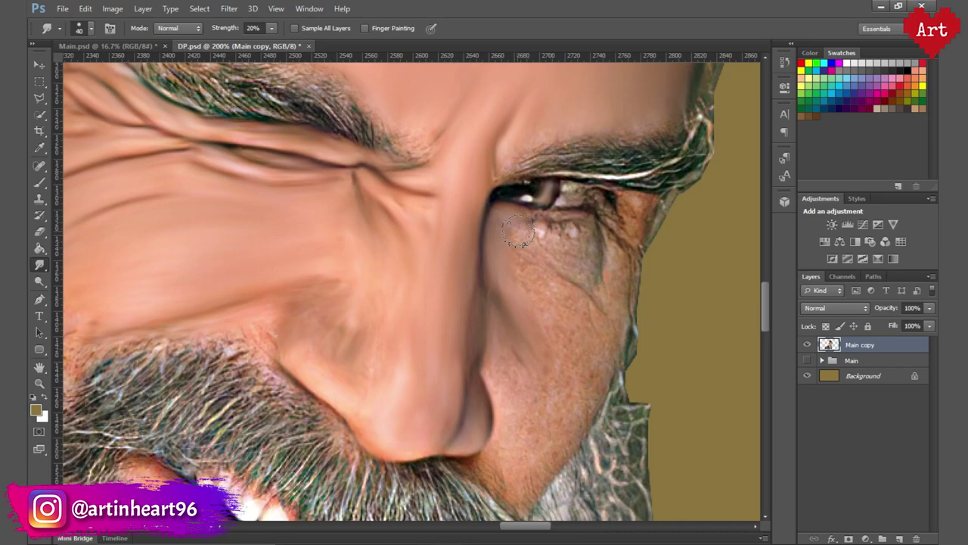
key("bracketleft")
left_click_drag(582, 250, 594, 202)
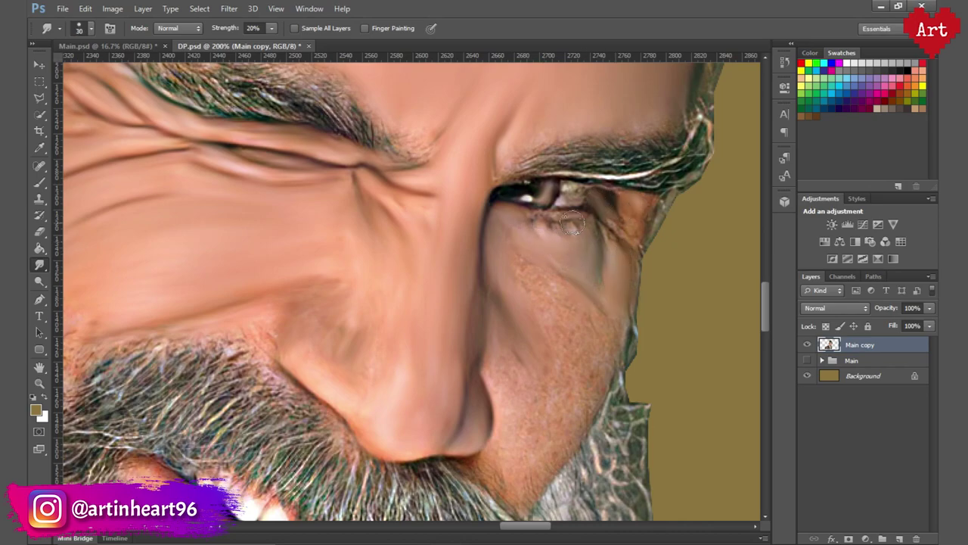
scroll(605, 310, "down", 3)
scroll(615, 242, "left", 1)
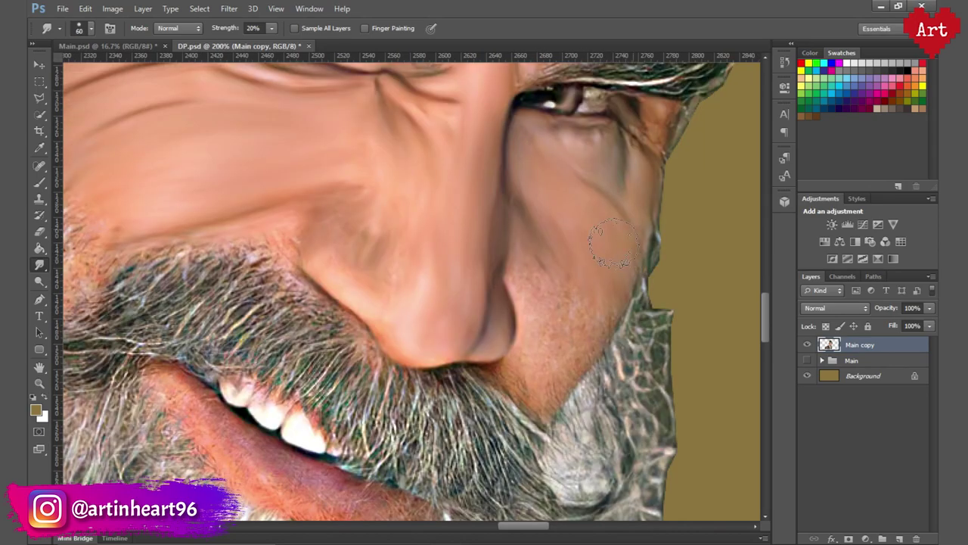
key("bracketleft")
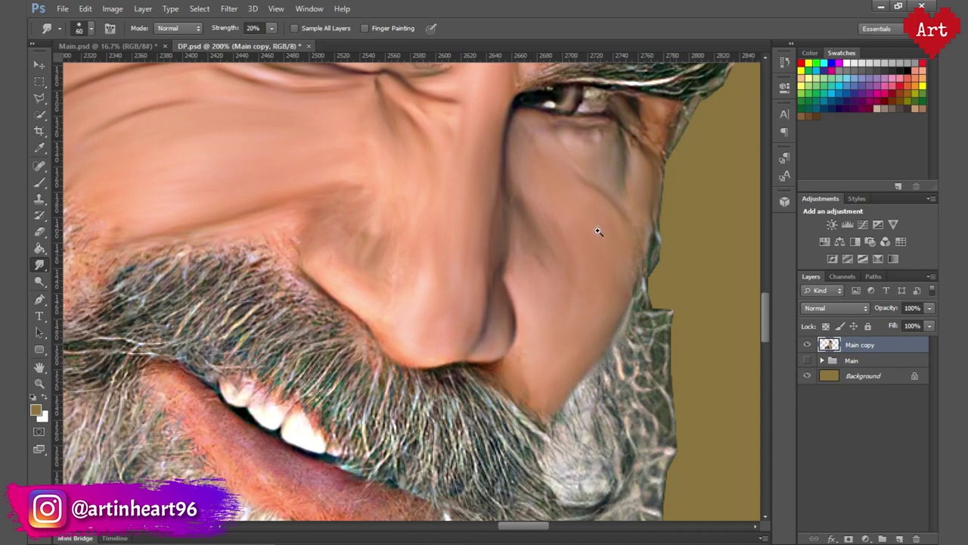
scroll(597, 231, "down", 2)
key("bracketright")
key("bracketright")
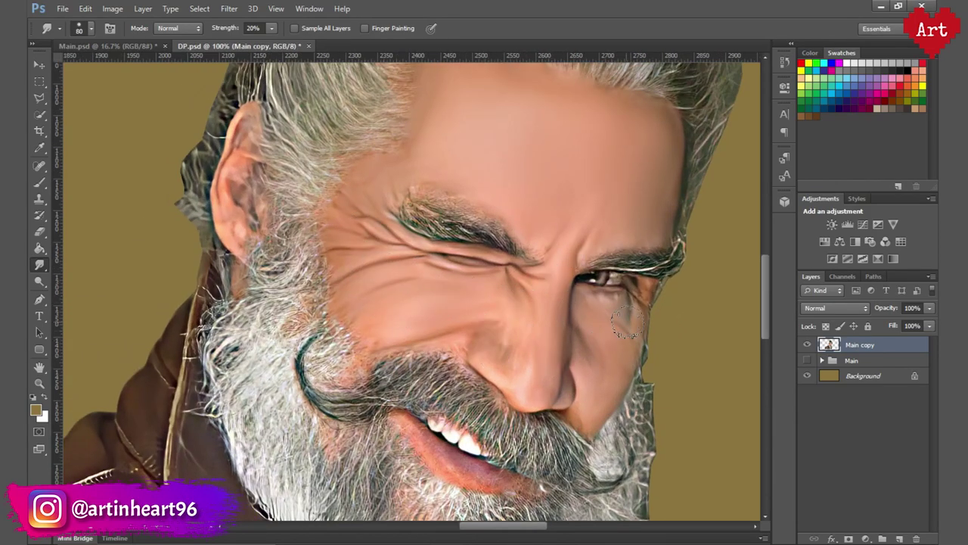
Smudge along the full length of the lower lip with a small brush
scroll(626, 321, "up", 2)
key("bracketleft")
key("bracketleft")
key("bracketleft")
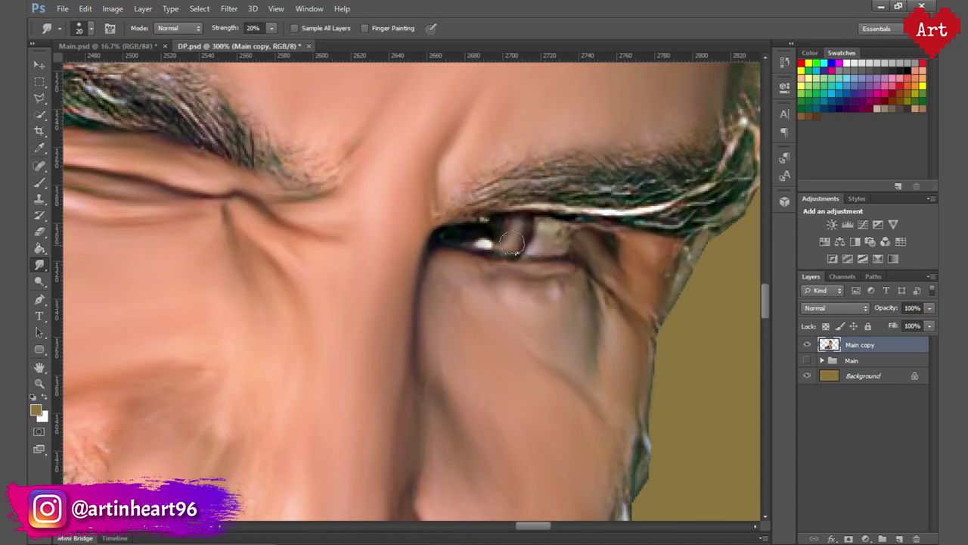
scroll(511, 244, "down", 2)
scroll(466, 314, "up", 2)
key("bracketright")
key("bracketright")
key("bracketright")
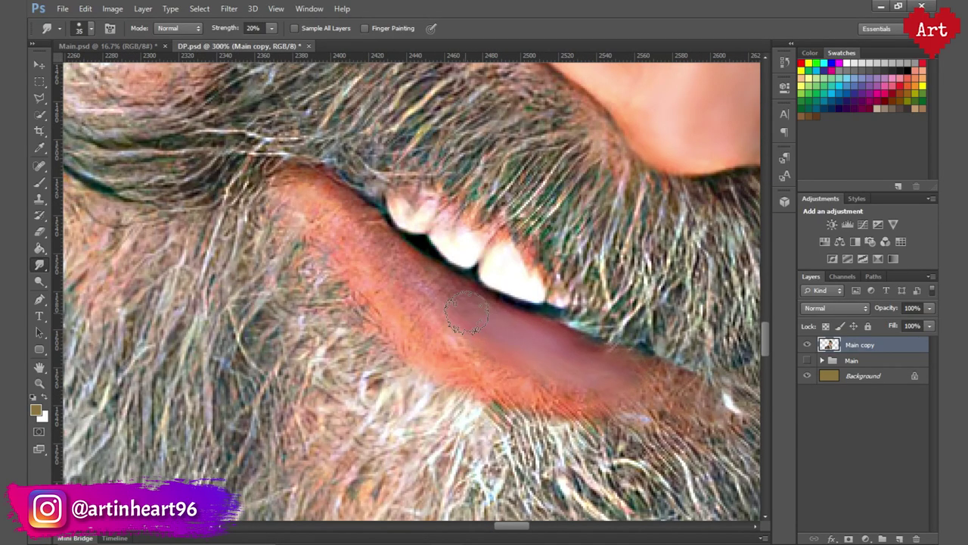
mouse_move(466, 313)
left_mouse_down()
mouse_move(356, 212)
mouse_move(530, 393)
left_mouse_up()
left_click_drag(318, 204, 394, 227)
key("bracketleft")
key("bracketleft")
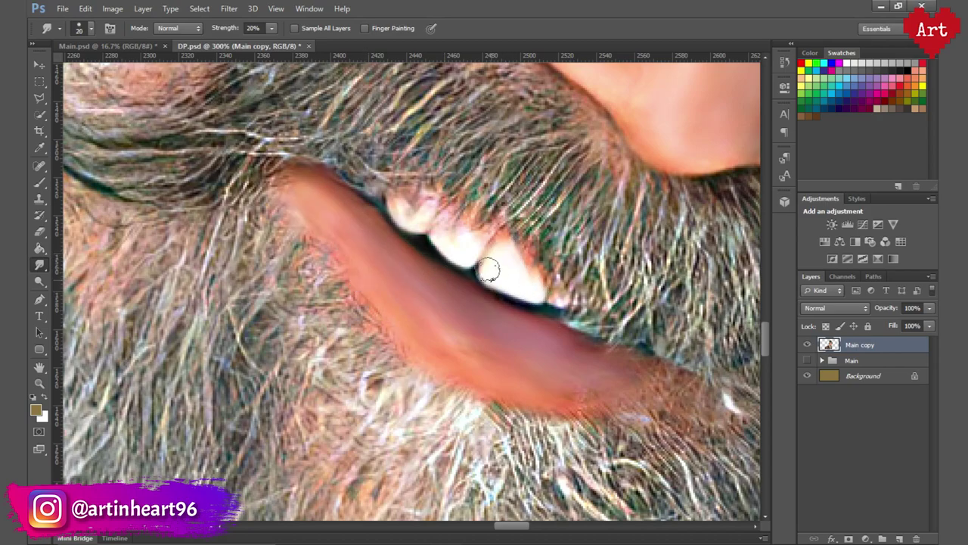
Smudge the inside of the ear smooth
scroll(567, 296, "down", 1)
left_click(806, 360)
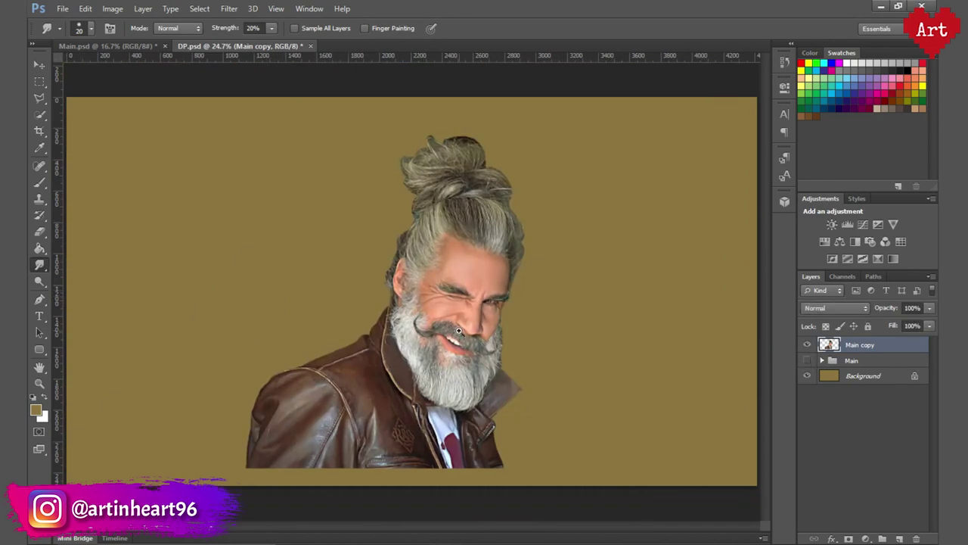
scroll(452, 183, "up", 6)
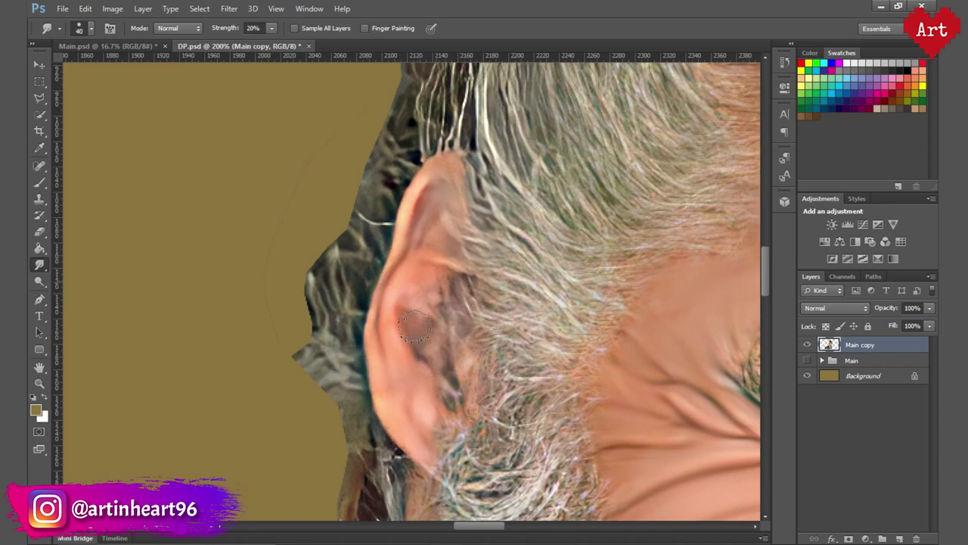
scroll(457, 286, "down", 2)
scroll(458, 286, "down", 3)
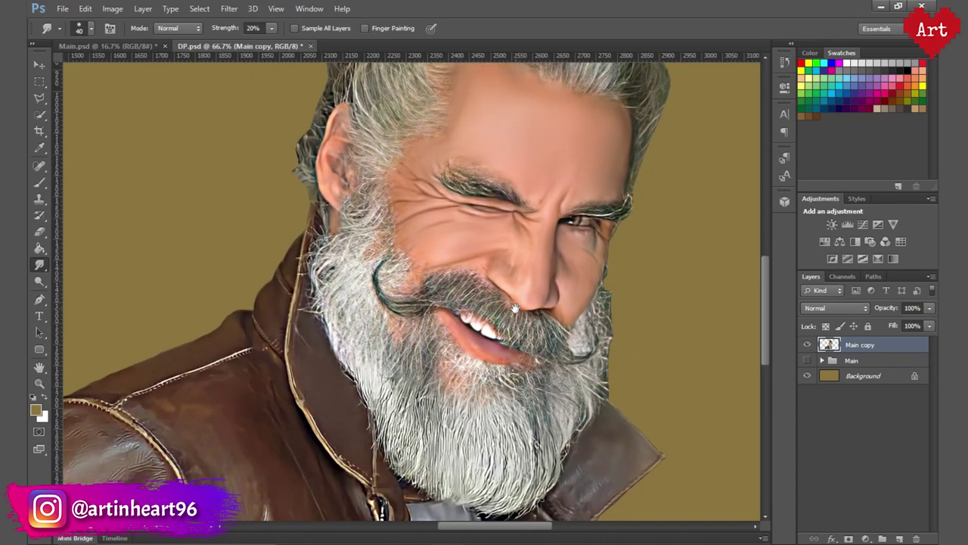
scroll(523, 205, "up", 5)
scroll(279, 353, "down", 3)
scroll(454, 424, "up", 3)
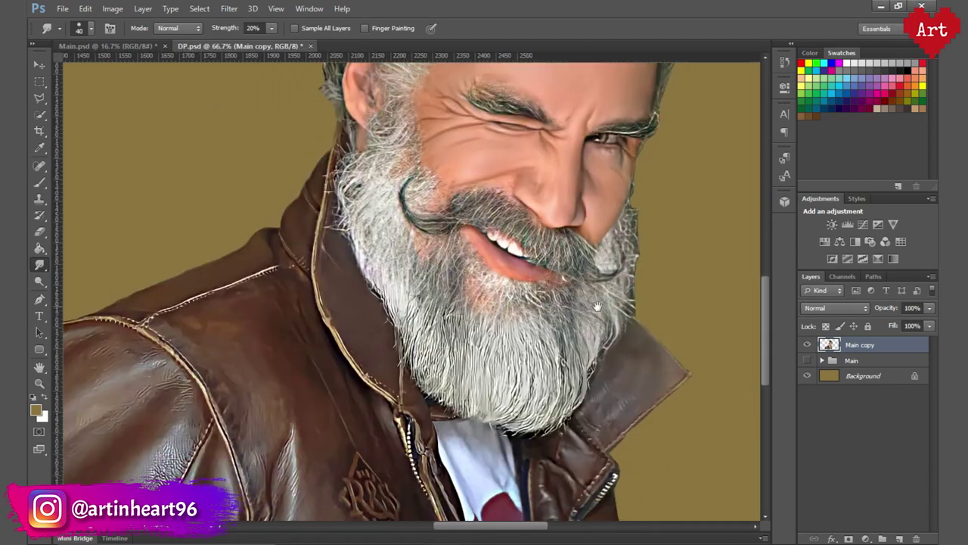
Resize the Smudge brush while panning over the beard, collar, shoulder and jacket pocket
key("bracketleft")
key("bracketleft")
key("bracketleft")
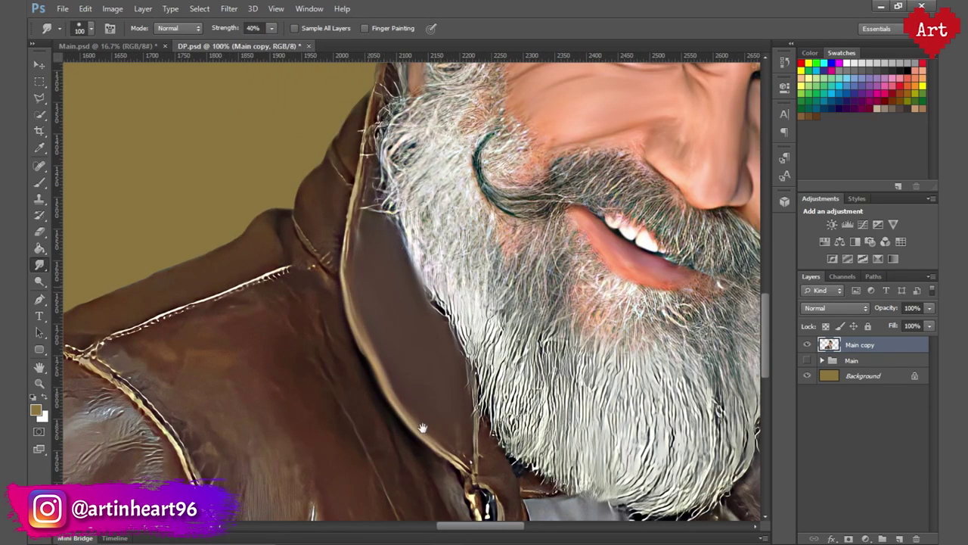
scroll(426, 286, "up", 3)
scroll(426, 286, "left", 1)
key("bracketright")
scroll(365, 349, "down", 3)
scroll(365, 349, "left", 1)
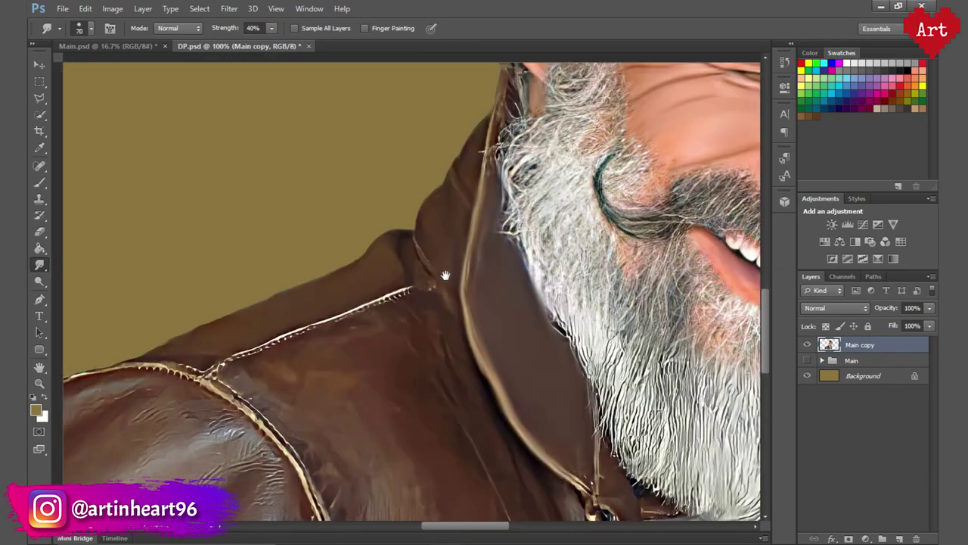
scroll(443, 235, "down", 1)
scroll(454, 254, "down", 2)
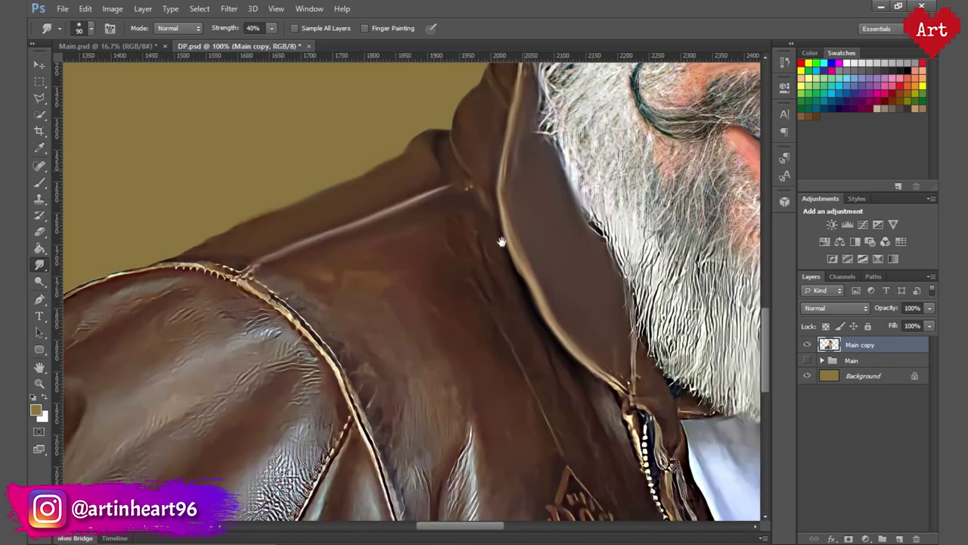
key("bracketright")
scroll(439, 303, "down", 2)
key("bracketleft")
scroll(400, 169, "down", 3)
key("bracketleft")
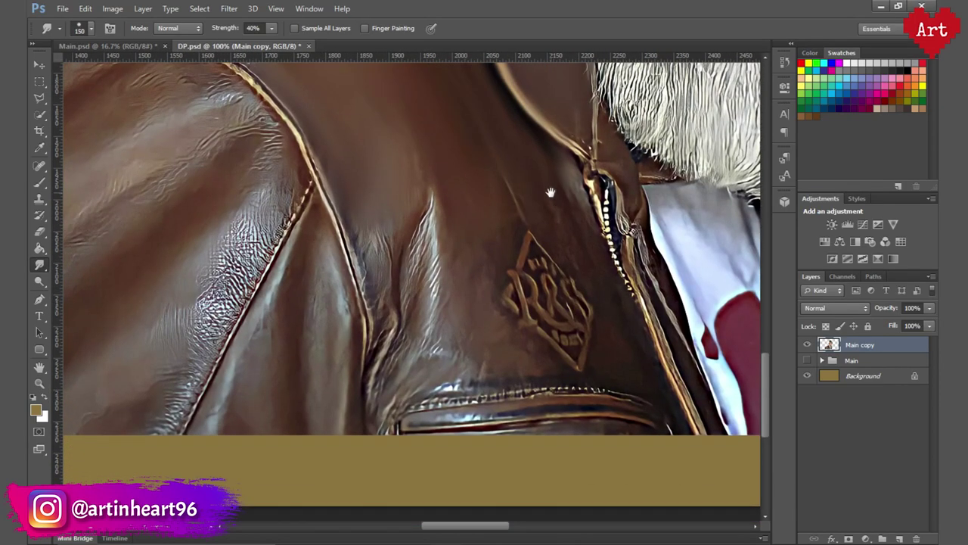
key("bracketleft")
key("bracketright")
key("bracketright")
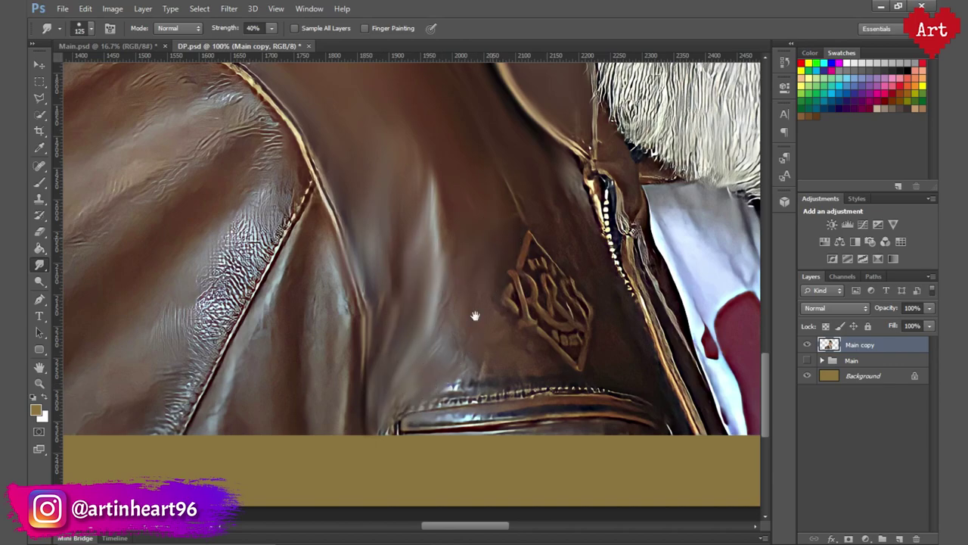
Blend the jacket edge beside the shirt and the white shirt edge down into the background
scroll(476, 318, "up", 3)
scroll(476, 318, "right", 1)
scroll(535, 410, "down", 3)
scroll(535, 410, "left", 1)
key("bracketleft")
key("bracketleft")
key("bracketleft")
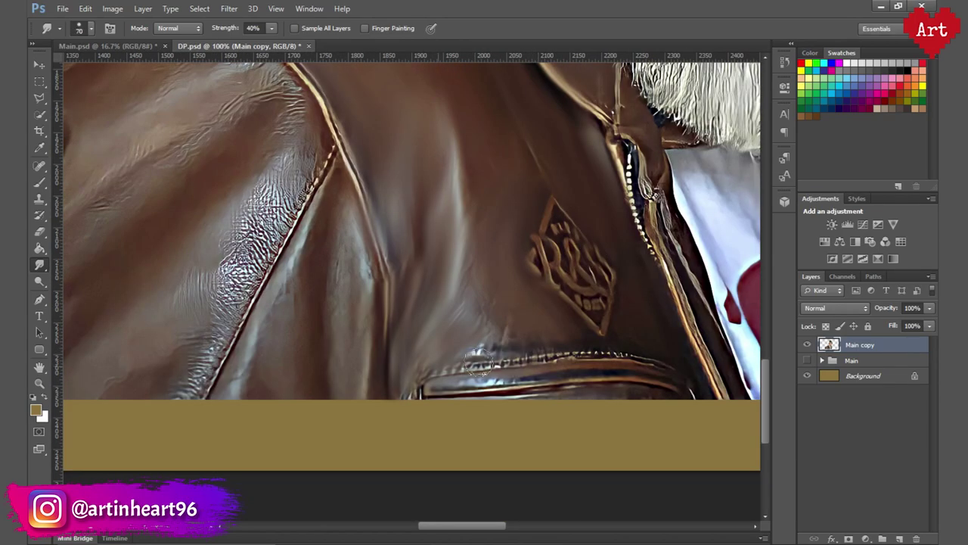
scroll(527, 390, "right", 5)
scroll(527, 390, "up", 1)
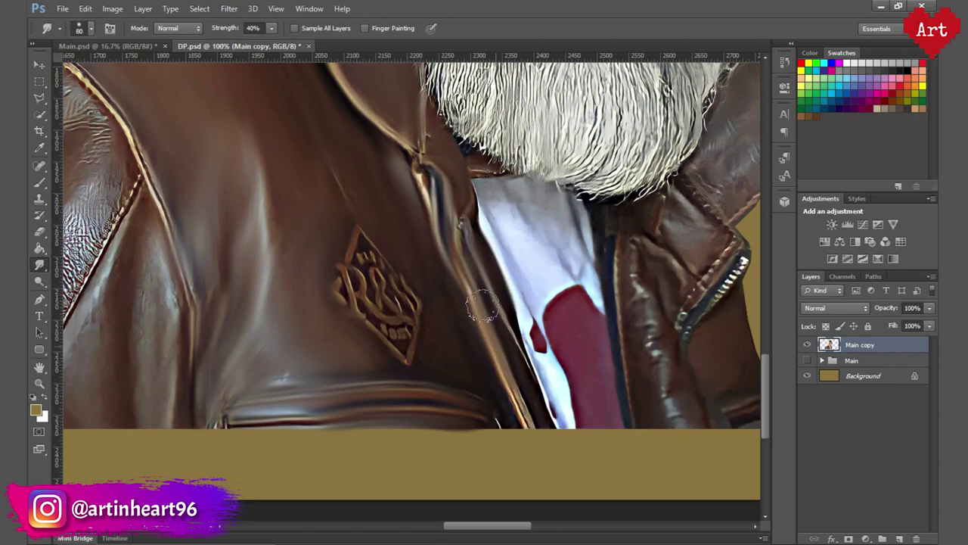
left_click_drag(467, 225, 533, 439)
key("bracketright")
left_click_drag(492, 231, 567, 432)
Smooth the crinkled leather texture across the jacket shoulder with a larger brush
key("bracketright")
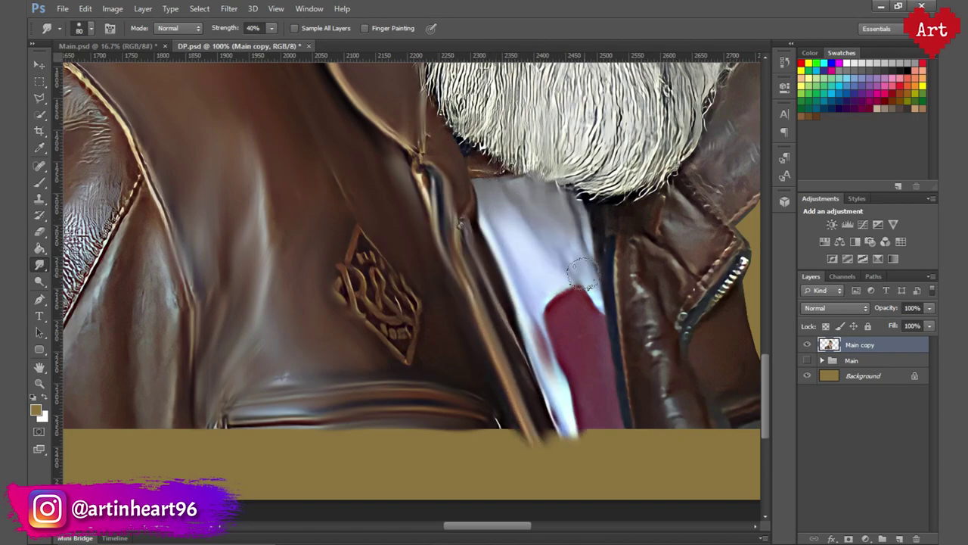
scroll(564, 312, "left", 8)
key("bracketright")
key("bracketright")
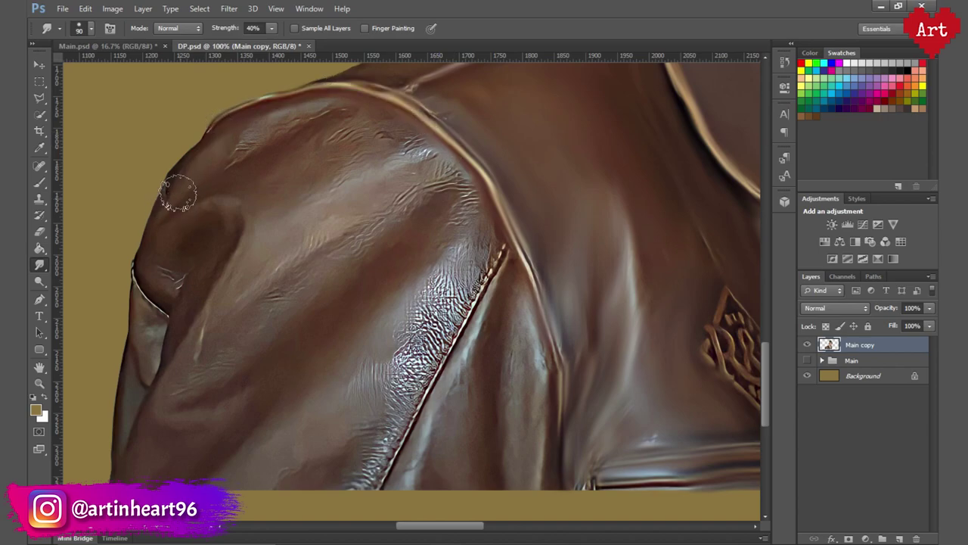
left_click_drag(372, 140, 401, 211)
left_click_drag(424, 152, 461, 258)
left_click_drag(484, 196, 493, 287)
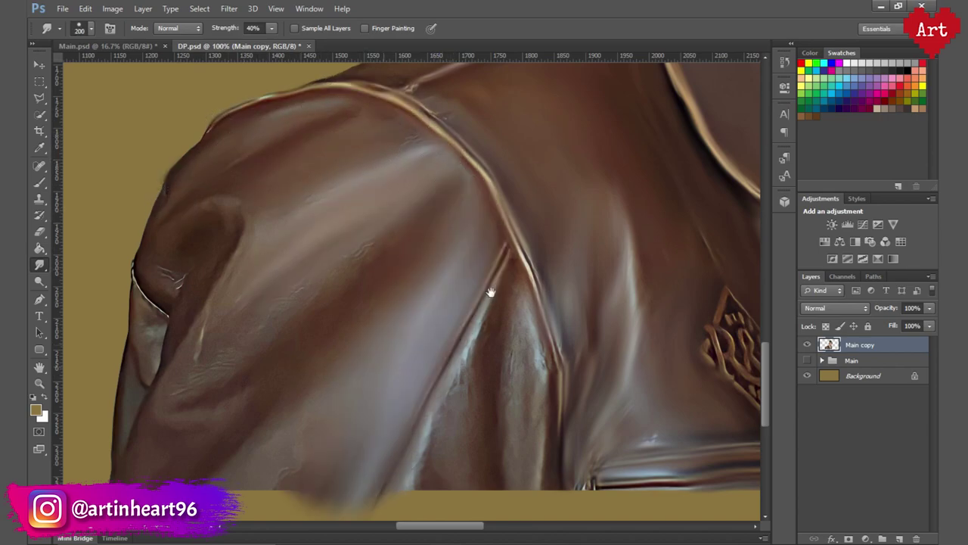
Smudge the jacket's lower-left and bottom edges softly into the background
scroll(359, 374, "down", 2)
scroll(358, 374, "left", 2)
key("bracketright")
mouse_move(359, 375)
left_mouse_down()
mouse_move(259, 389)
mouse_move(257, 454)
left_mouse_up()
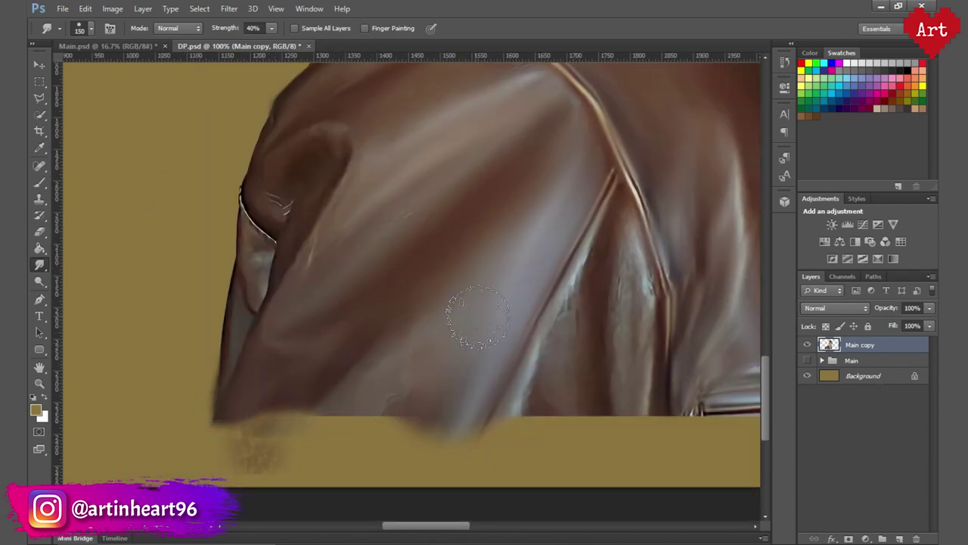
scroll(428, 387, "up", 2)
scroll(429, 388, "left", 2)
left_click_drag(417, 392, 452, 401)
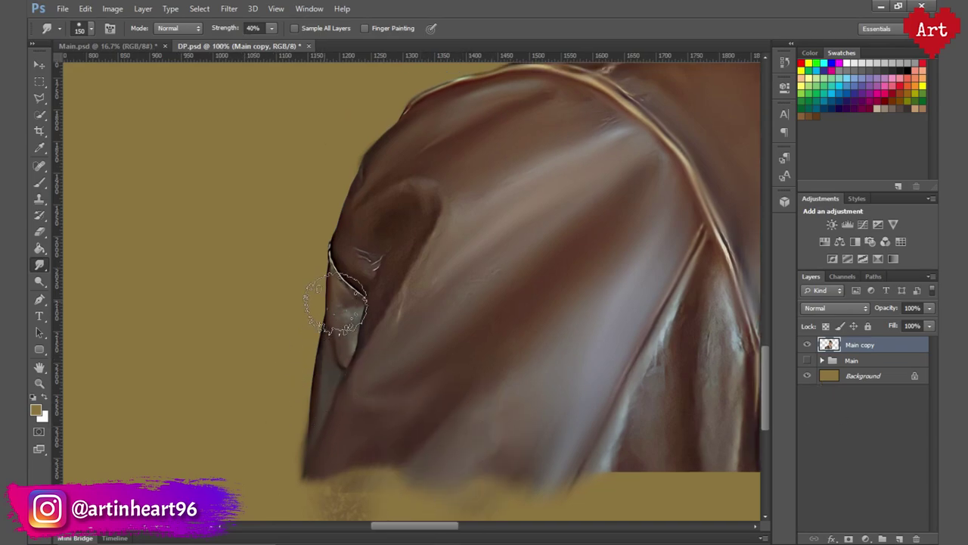
key("bracketright")
key("bracketright")
key("ctrl+minus")
key("ctrl+minus")
scroll(371, 389, "up", 2)
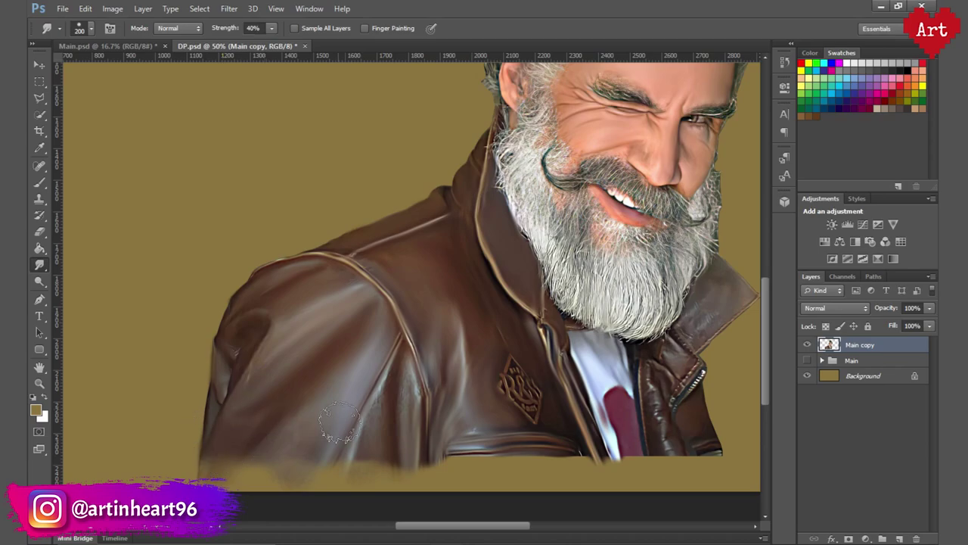
scroll(338, 423, "down", 2)
scroll(383, 472, "up", 2)
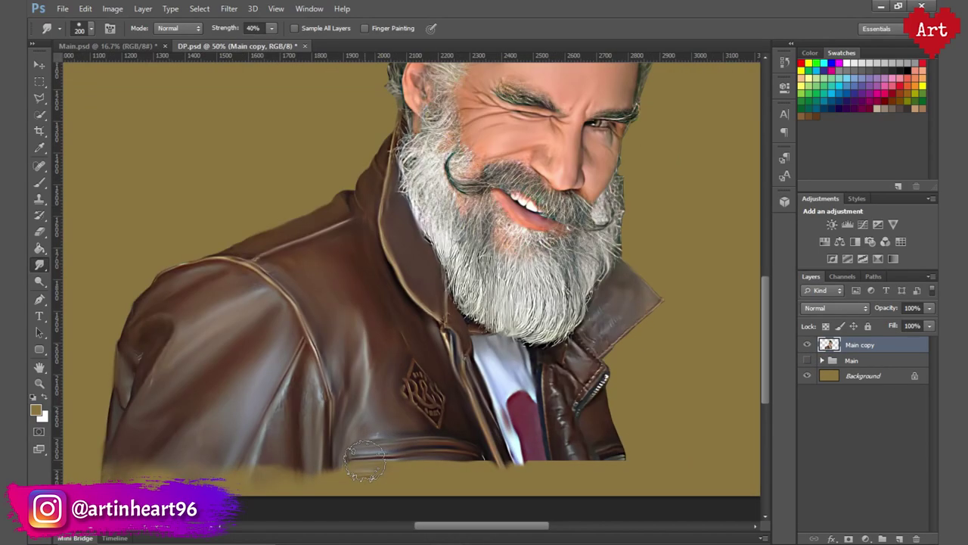
left_click_drag(365, 460, 393, 452)
Drag three long strokes blending the jacket's lower edge into the tan background
scroll(674, 436, "up", 1)
scroll(544, 303, "up", 1)
key("bracketleft")
key("bracketleft")
key("bracketleft")
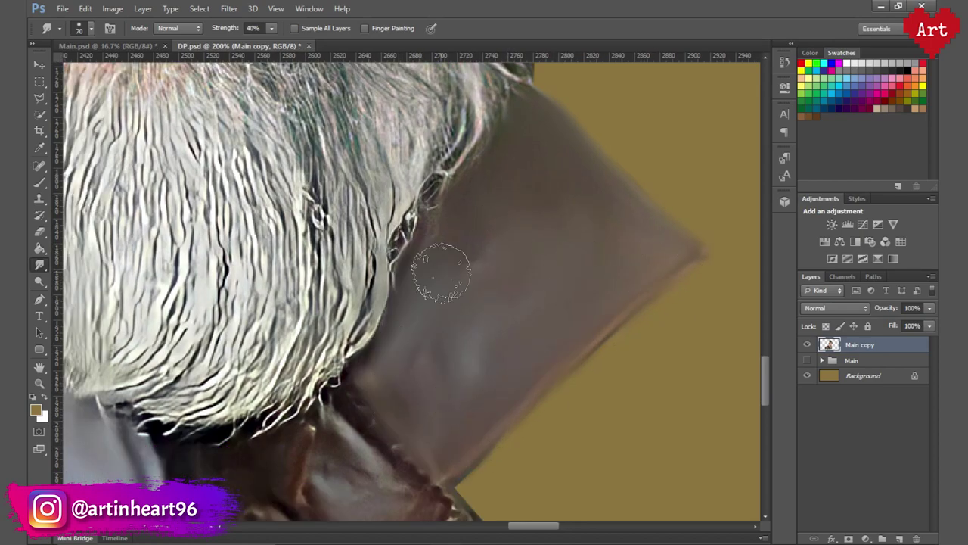
scroll(446, 261, "down", 3)
scroll(446, 261, "left", 2)
scroll(371, 209, "down", 4)
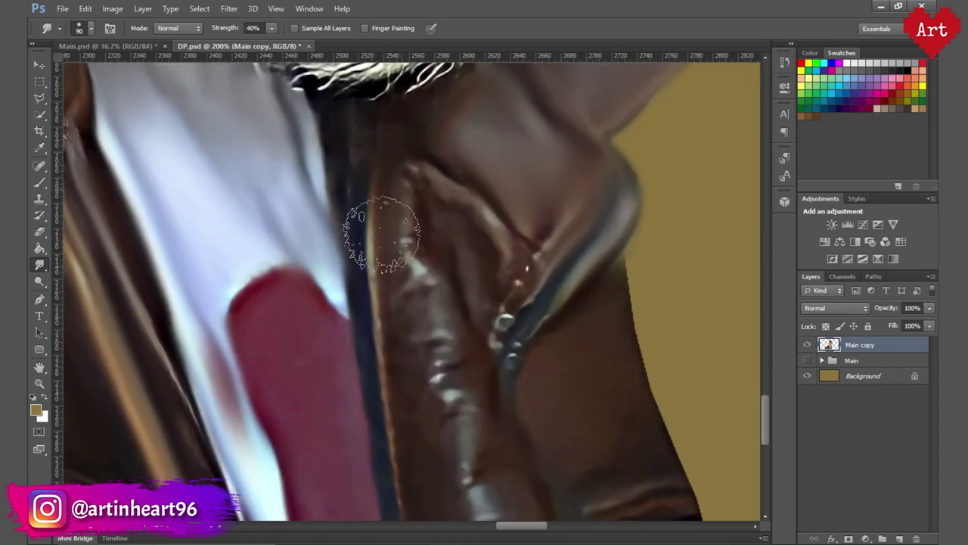
key("bracketright")
key("bracketright")
scroll(365, 212, "down", 1)
left_click_drag(365, 212, 386, 454)
left_click_drag(418, 260, 492, 461)
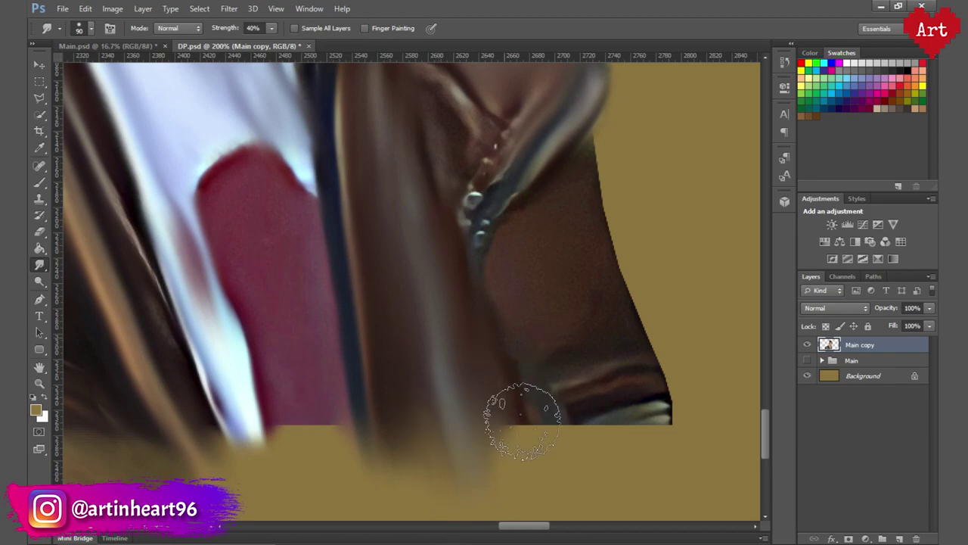
mouse_move(545, 209)
left_mouse_down()
mouse_move(648, 407)
mouse_move(598, 462)
left_mouse_up()
Reshape the top of the red tie, blend its bottom into the background, and fit the portrait in view
scroll(497, 249, "up", 3)
scroll(497, 249, "left", 1)
scroll(421, 222, "left", 1)
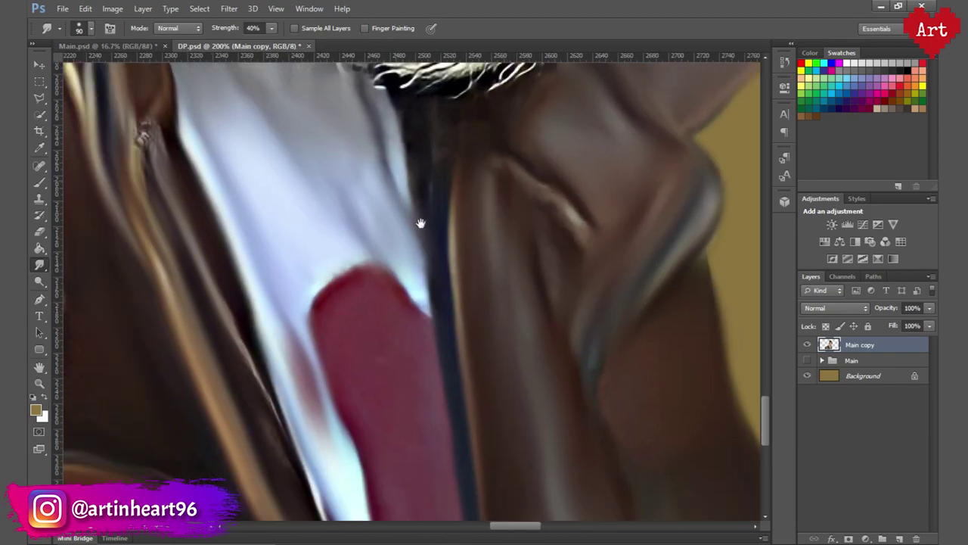
scroll(313, 217, "up", 2)
scroll(397, 136, "down", 5)
left_click_drag(397, 139, 435, 424)
left_click_drag(432, 335, 366, 463)
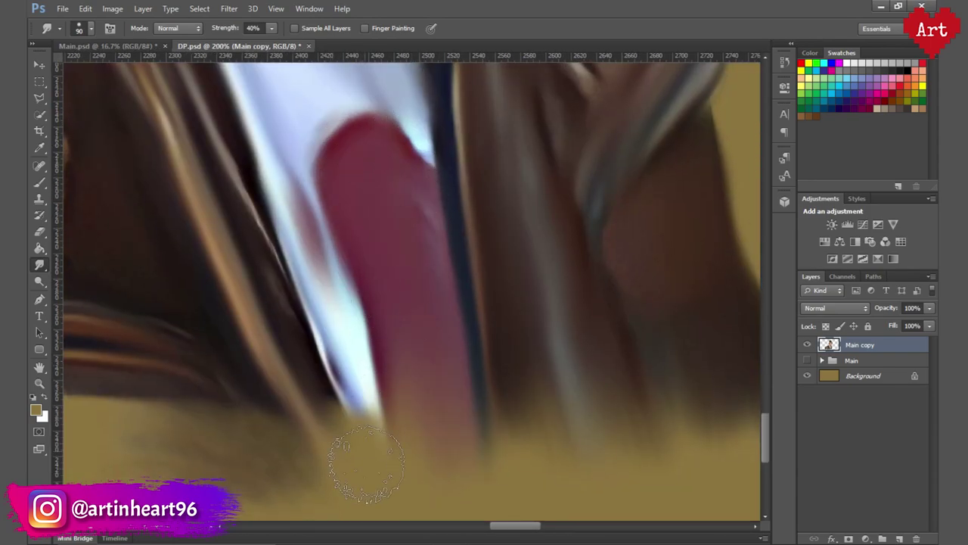
key("ctrl+0")
Zoom in on the eyebrows and tune the Smudge brush size, ending at 50% strength
scroll(514, 312, "up", 1)
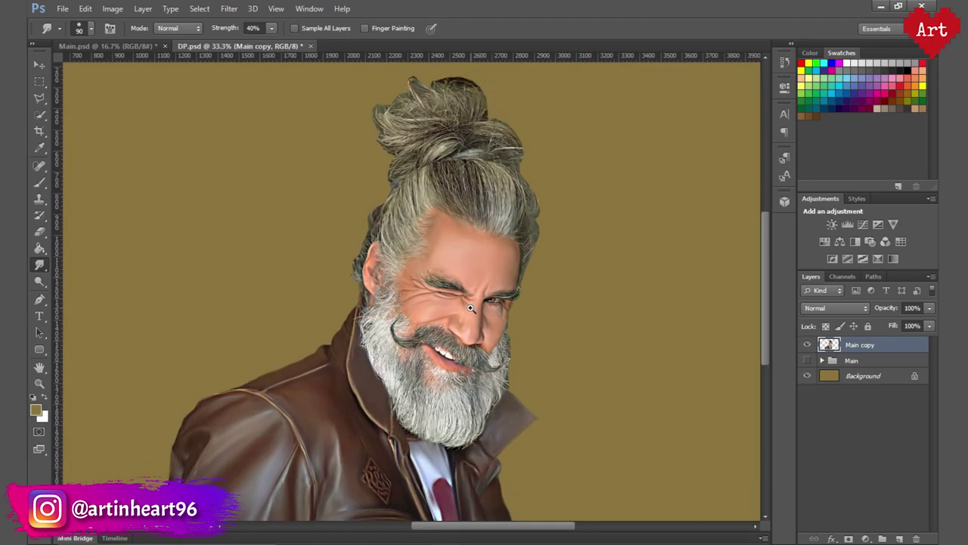
scroll(515, 311, "up", 1)
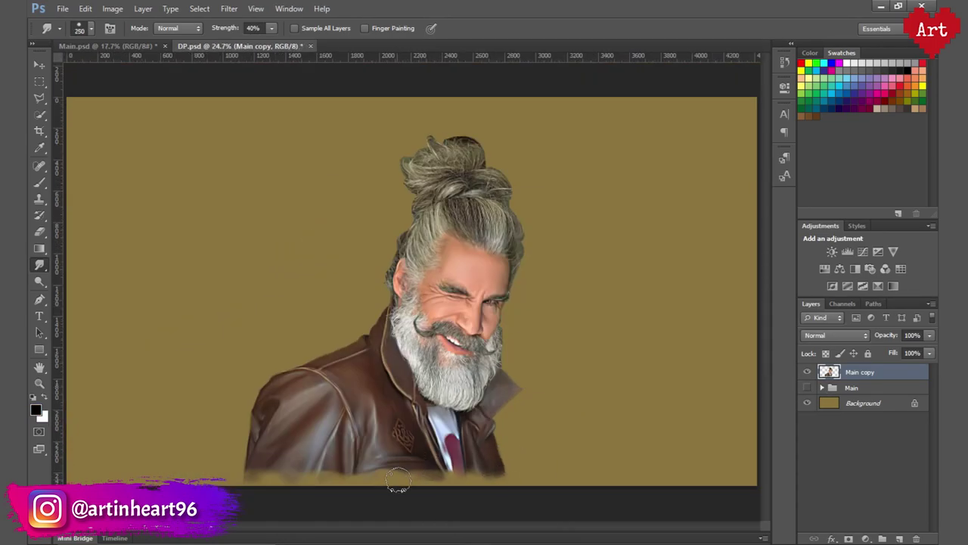
scroll(303, 478, "up", 1)
scroll(325, 341, "up", 2)
scroll(325, 325, "down", 1)
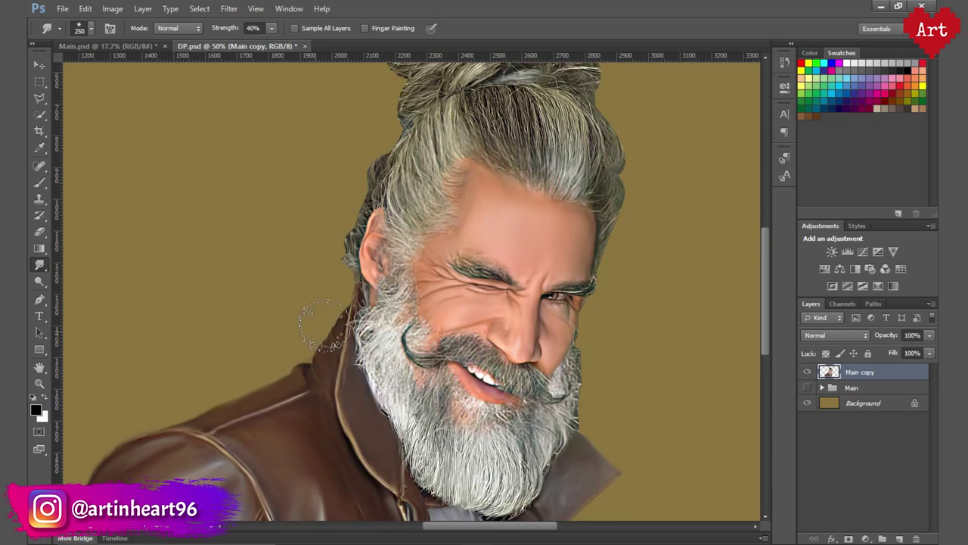
scroll(384, 371, "down", 1)
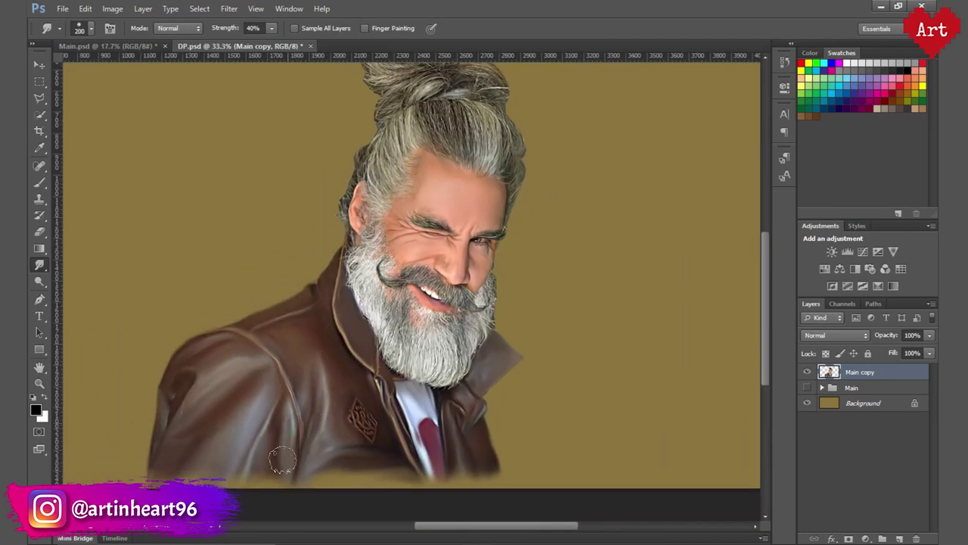
scroll(412, 174, "up", 1)
scroll(412, 174, "up", 1)
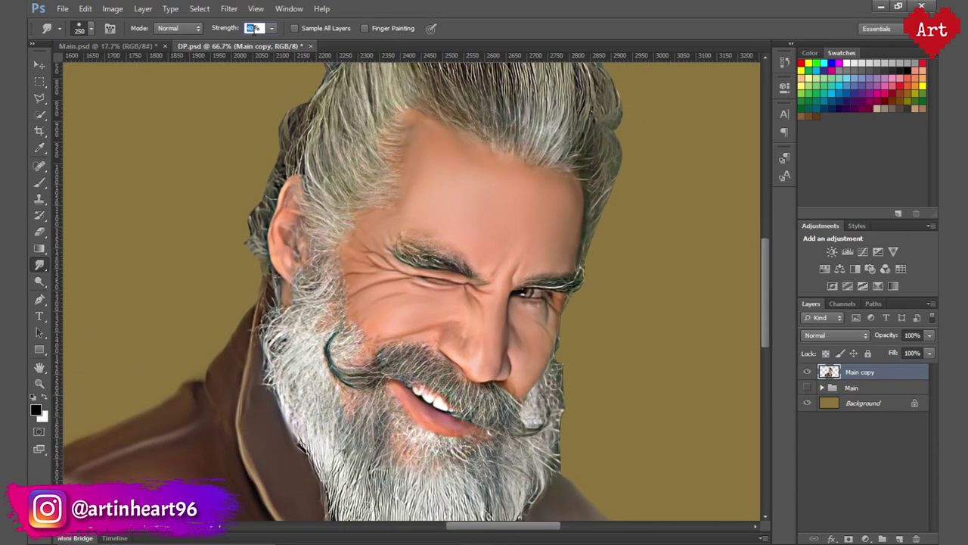
key("bracketleft")
key("bracketleft")
key("bracketleft")
key("1")
scroll(404, 248, "up", 1)
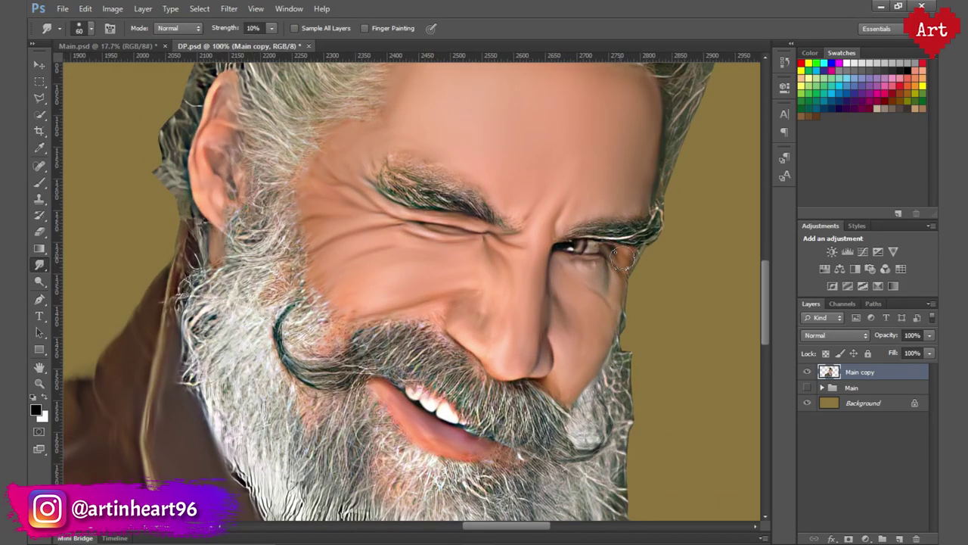
scroll(439, 242, "up", 3)
scroll(551, 324, "up", 2)
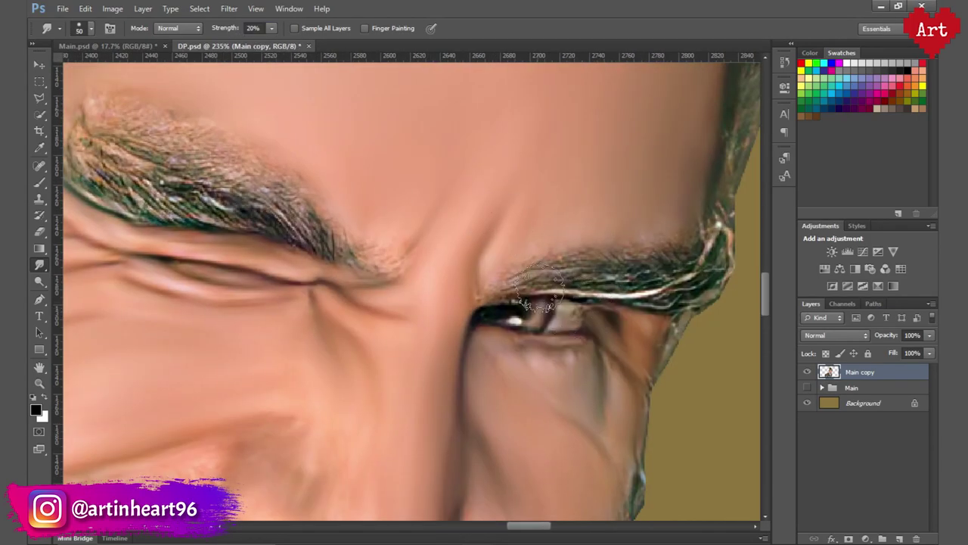
scroll(545, 318, "down", 2)
scroll(530, 318, "down", 2)
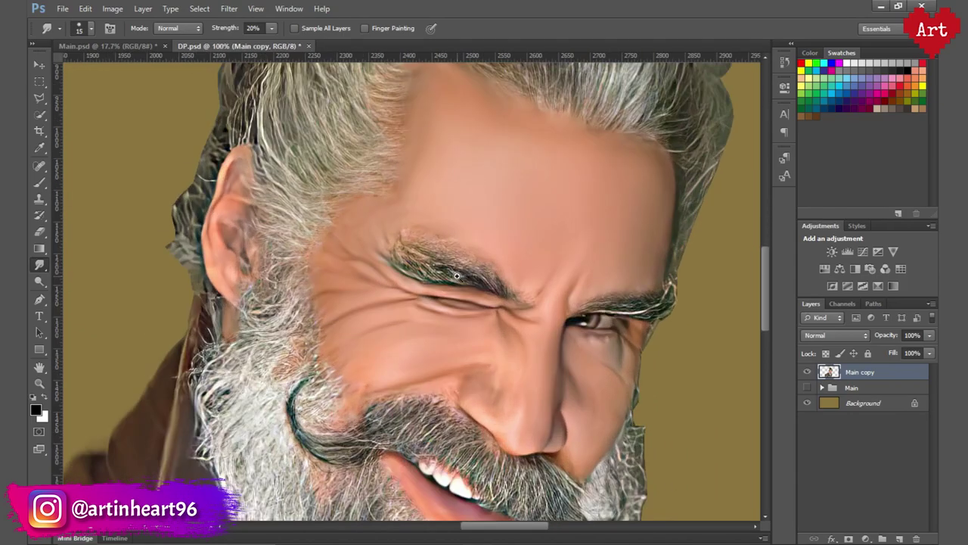
scroll(174, 257, "up", 3)
key("bracketright")
key("bracketright")
key("bracketright")
key("5")
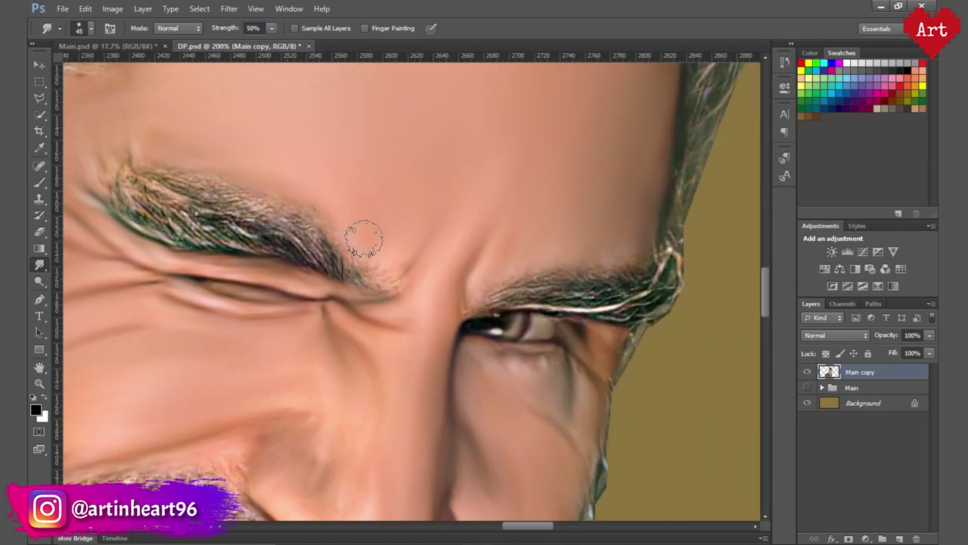
Smudge the brow hairs and the outer end of the right eyebrow into smooth strokes
left_click_drag(363, 234, 398, 270)
mouse_move(325, 220)
left_mouse_down()
mouse_move(262, 215)
mouse_move(378, 257)
left_mouse_up()
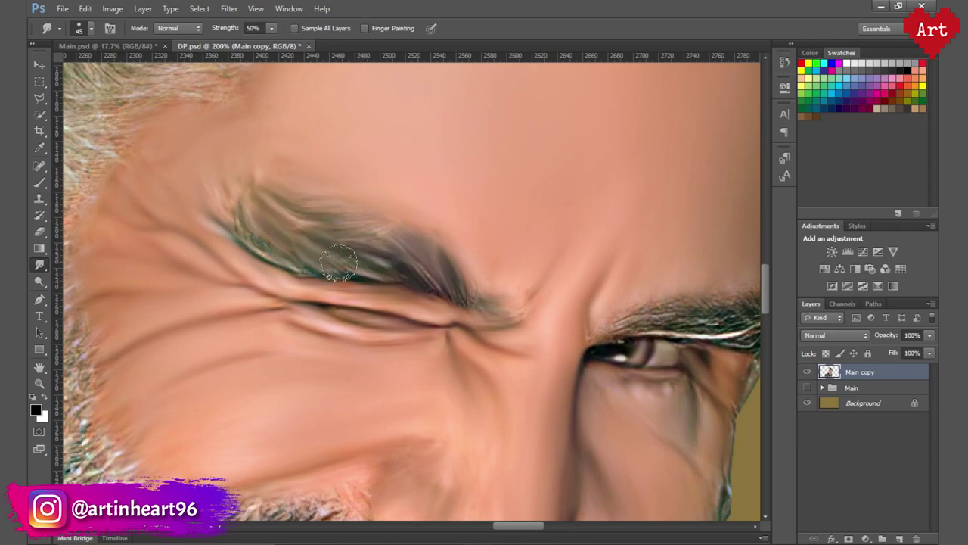
scroll(302, 242, "down", 3)
scroll(501, 289, "up", 3)
scroll(501, 289, "down", 1)
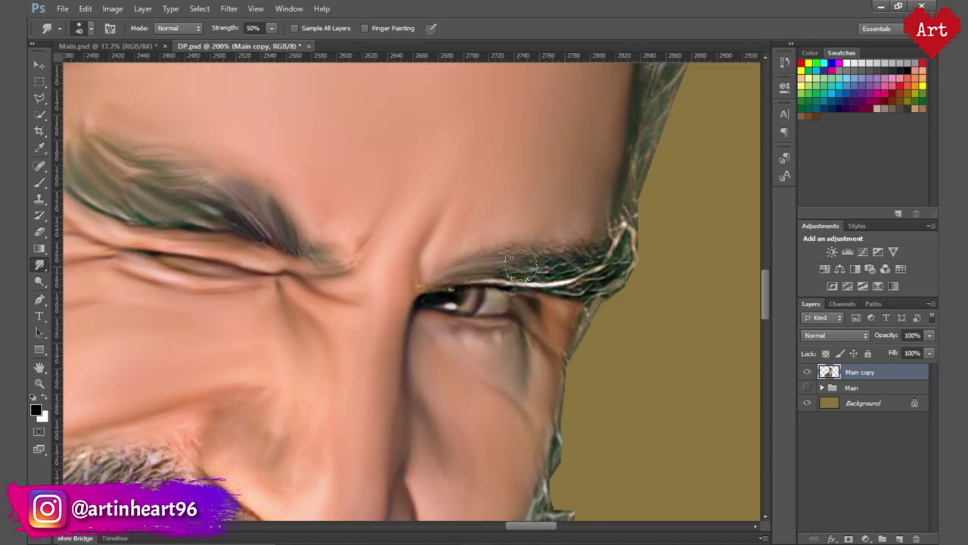
left_click_drag(575, 256, 629, 272)
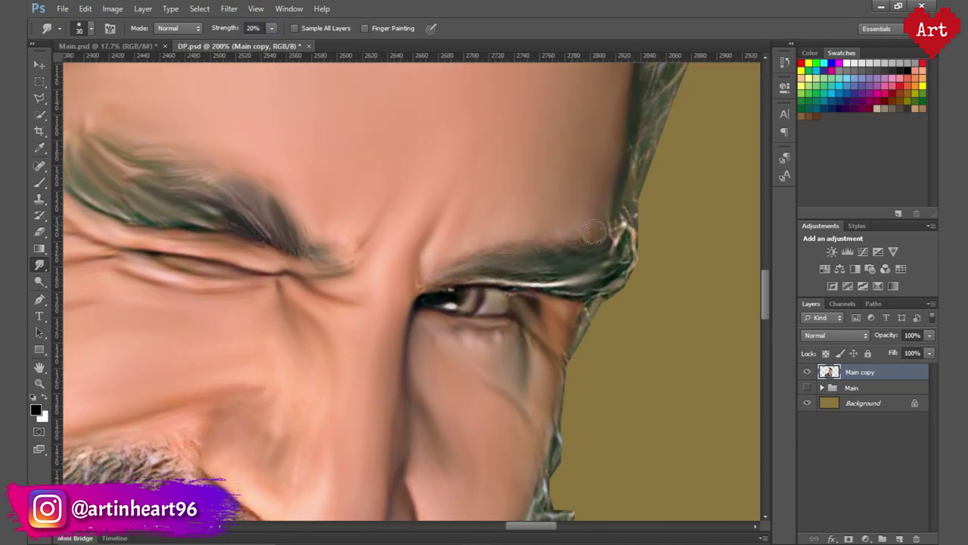
left_click_drag(239, 206, 341, 281)
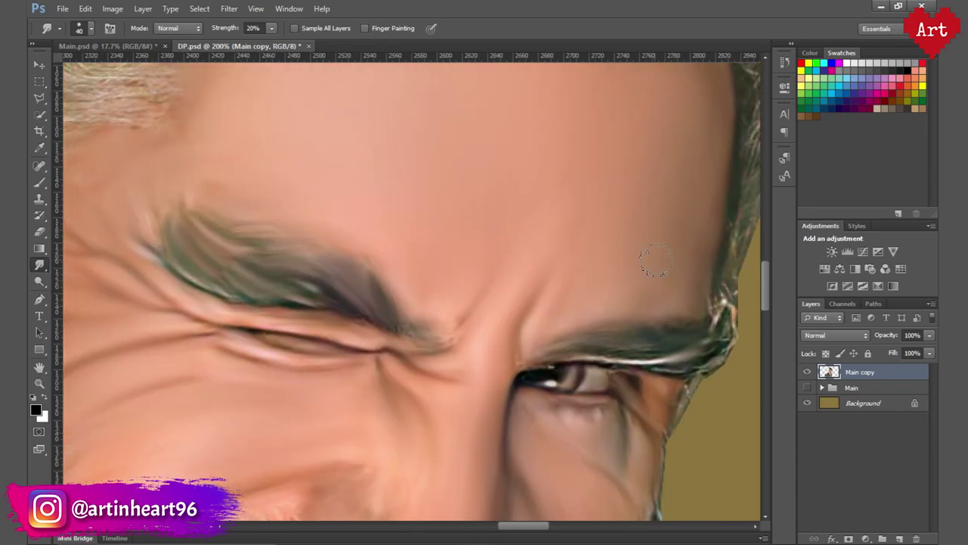
scroll(620, 351, "down", 4)
scroll(478, 329, "up", 3)
Duplicate the layer as Main copy 2 and smudge the top hair into downward strands at 50%
key("5")
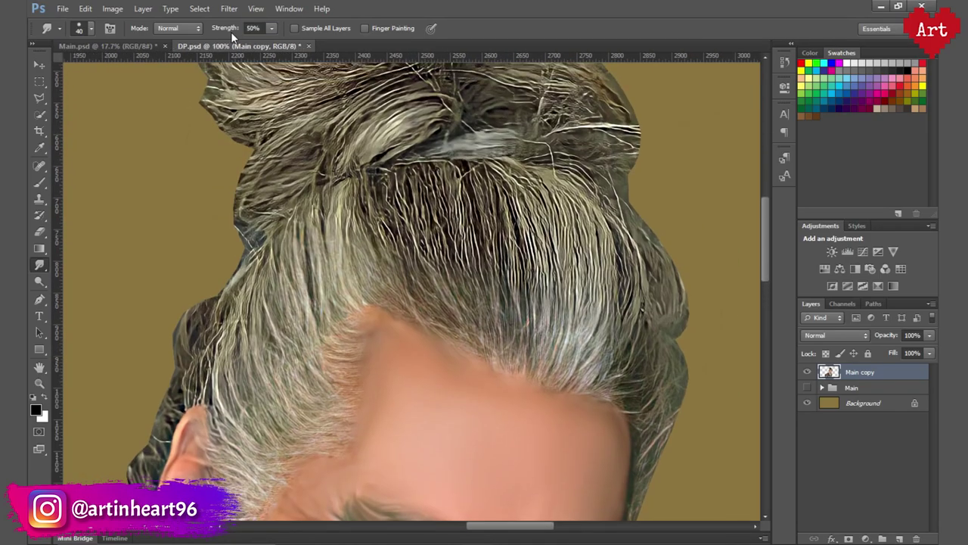
key("ctrl+j")
key("bracketright")
key("bracketright")
key("bracketright")
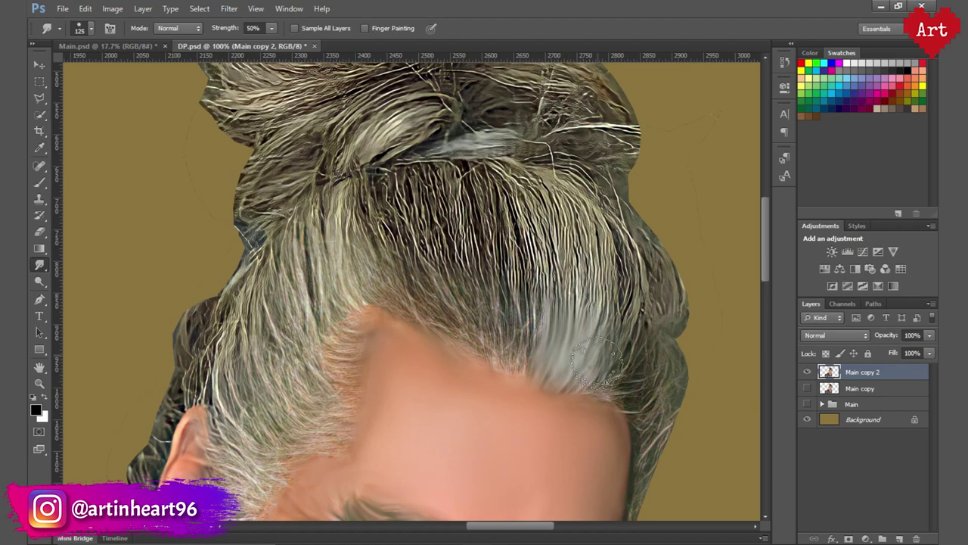
left_click_drag(597, 363, 484, 325)
left_click_drag(409, 159, 454, 302)
left_click_drag(469, 155, 500, 303)
left_click_drag(529, 155, 560, 348)
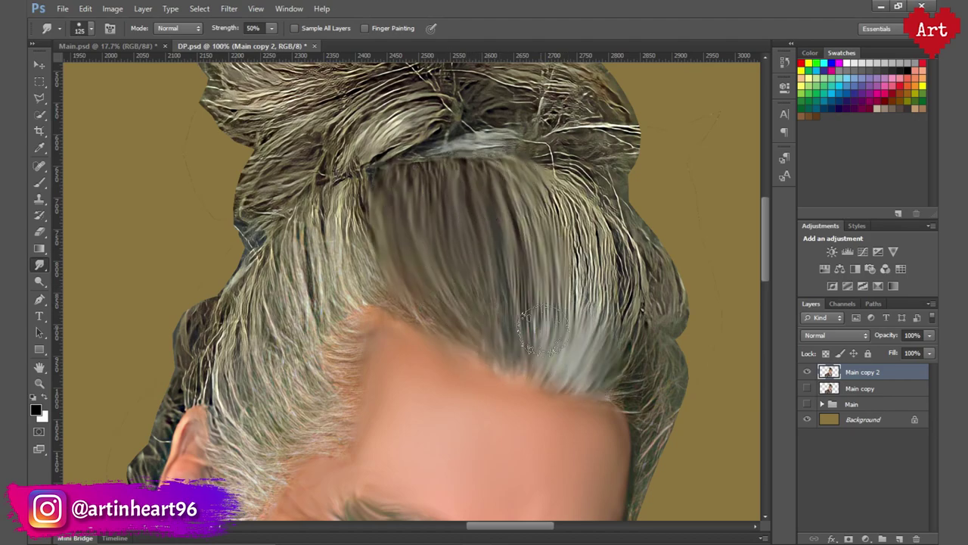
left_click_drag(597, 174, 576, 350)
Smudge the hair beside the forehead downward into smooth, sweeping strands
left_click_drag(614, 200, 605, 295)
mouse_move(356, 227)
left_mouse_down()
mouse_move(447, 249)
mouse_move(451, 295)
left_mouse_up()
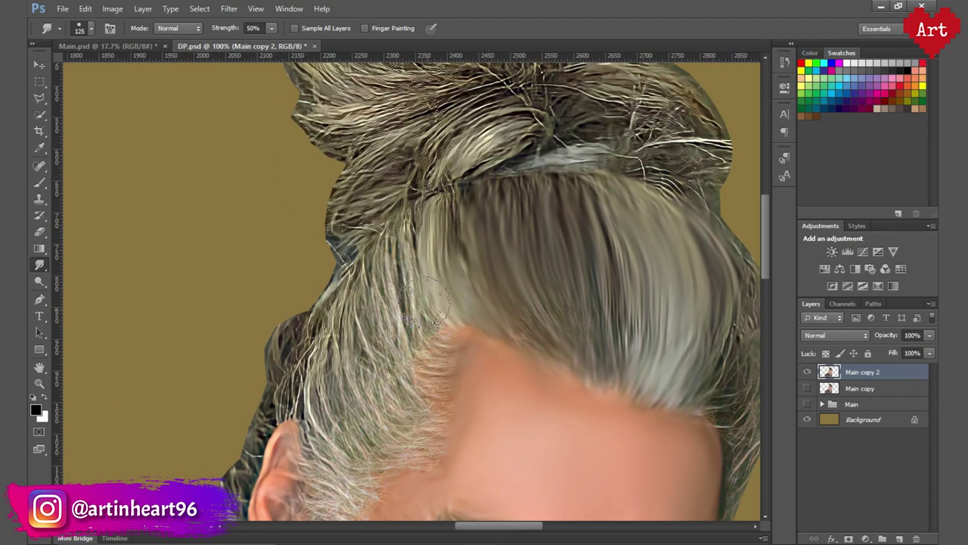
left_click_drag(423, 212, 401, 352)
scroll(401, 352, "down", 2)
left_click_drag(356, 204, 408, 356)
scroll(379, 340, "down", 2)
left_click_drag(601, 144, 586, 227)
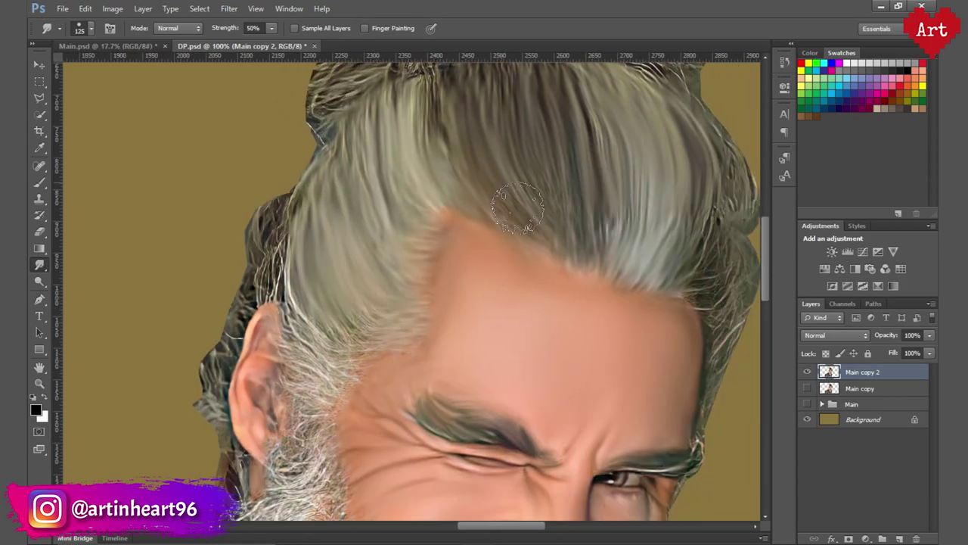
left_click_drag(530, 155, 499, 227)
left_click_drag(287, 272, 306, 280)
Adjust the zoom and reduce the smudge brush size for finer work
scroll(307, 279, "up", 1)
scroll(465, 317, "down", 1)
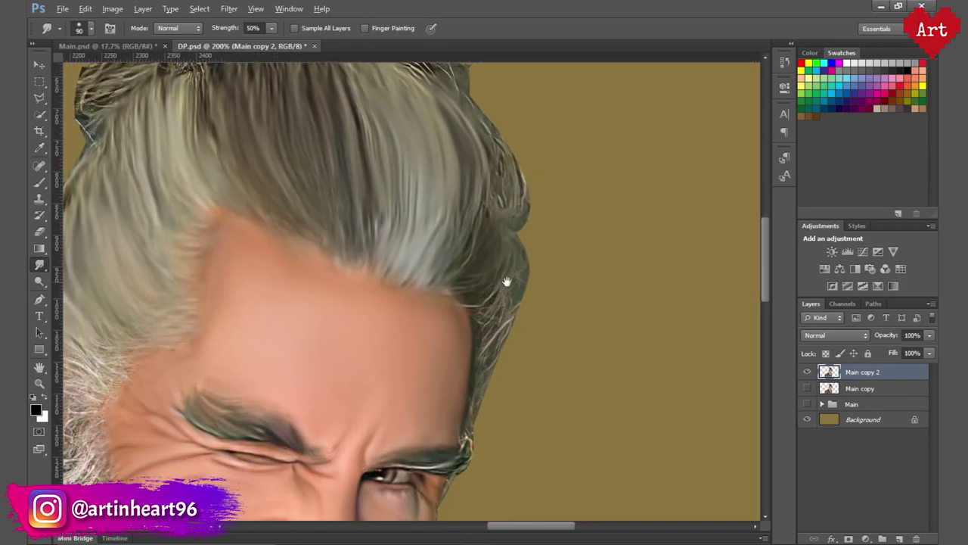
scroll(508, 277, "up", 1)
key("bracketleft")
key("bracketleft")
scroll(519, 280, "down", 1)
scroll(506, 227, "down", 2)
scroll(503, 189, "down", 1)
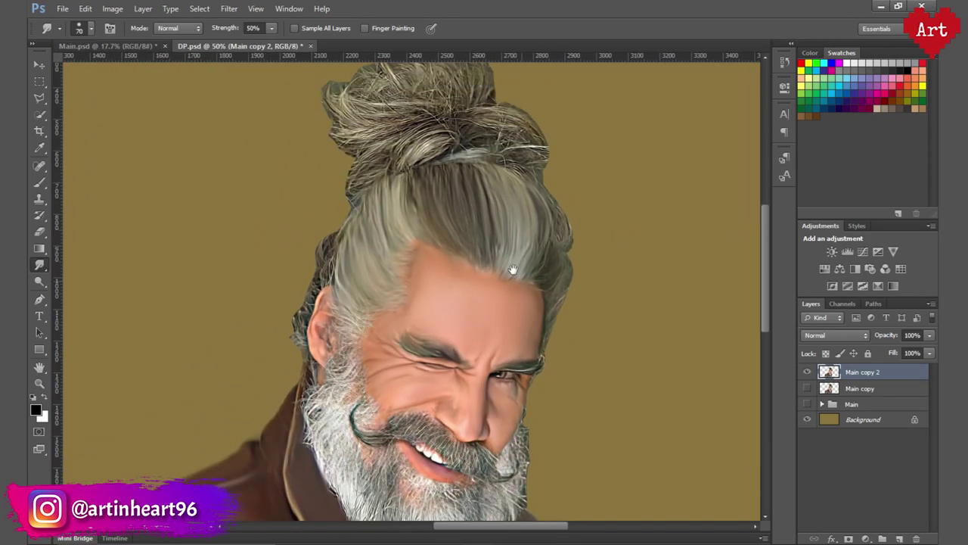
scroll(503, 161, "up", 1)
key("bracketleft")
key("bracketleft")
Frame the beard and moustache in view and set a suitable smudge brush size
left_click_drag(255, 386, 340, 219)
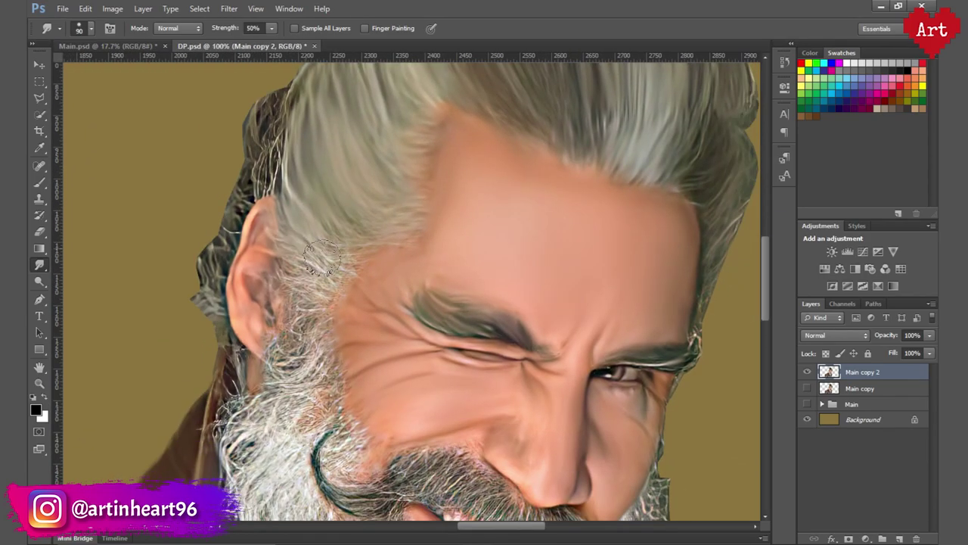
key("bracketleft")
key("bracketleft")
left_click_drag(328, 290, 335, 207)
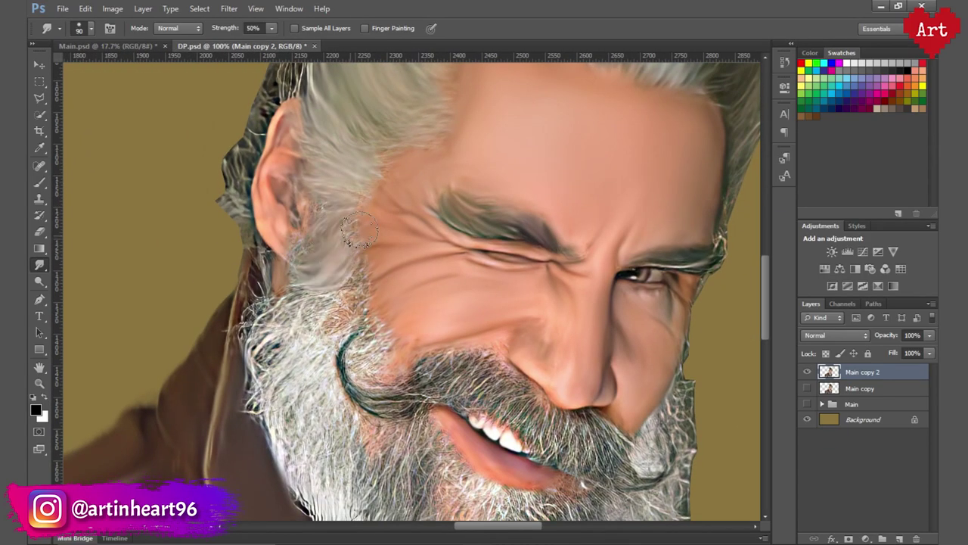
scroll(360, 231, "up", 1)
scroll(344, 227, "down", 1)
left_click_drag(331, 240, 330, 208)
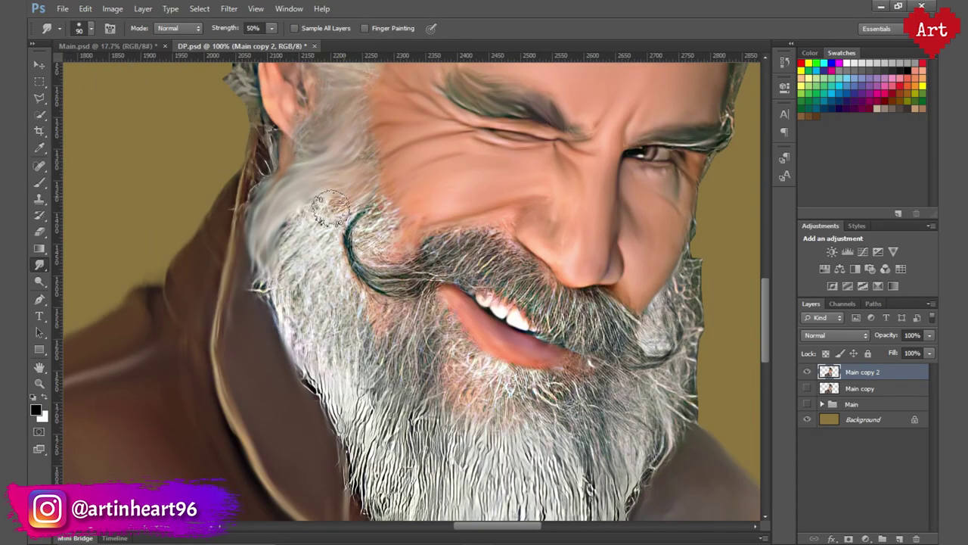
scroll(331, 208, "down", 1)
scroll(363, 197, "up", 2)
left_click_drag(378, 184, 378, 121)
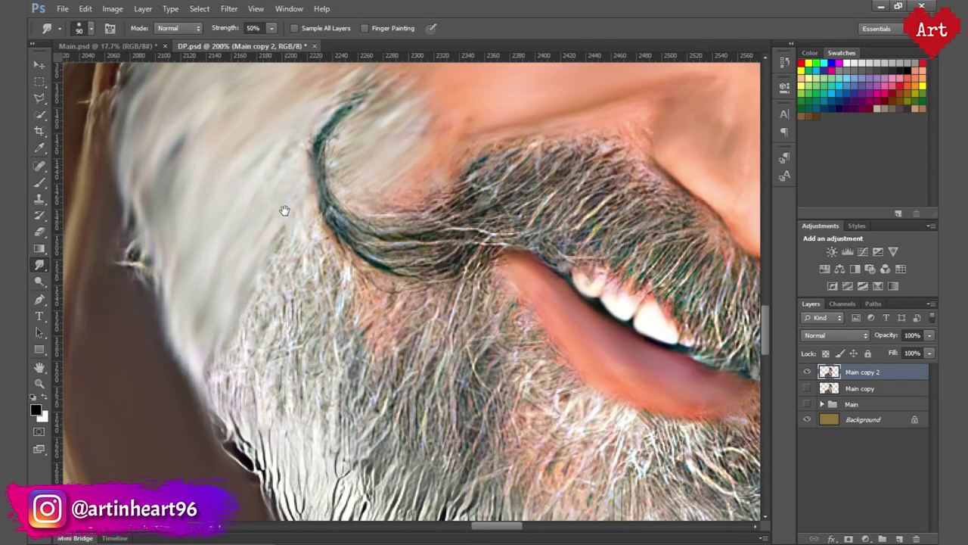
scroll(284, 211, "down", 1)
key("bracketright")
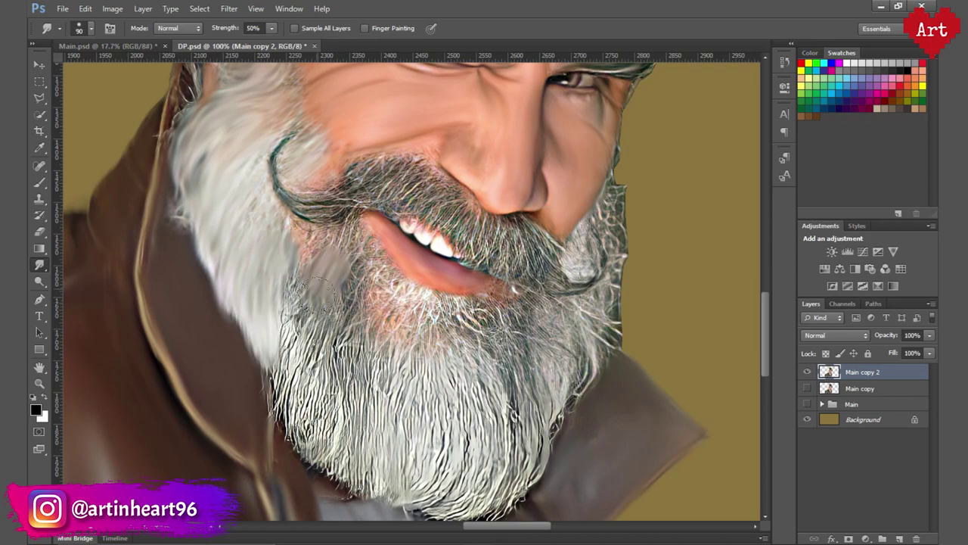
Smudge the lower beard and its right edge downward into smooth strands
left_click_drag(276, 240, 392, 310)
key("bracketright")
key("bracketright")
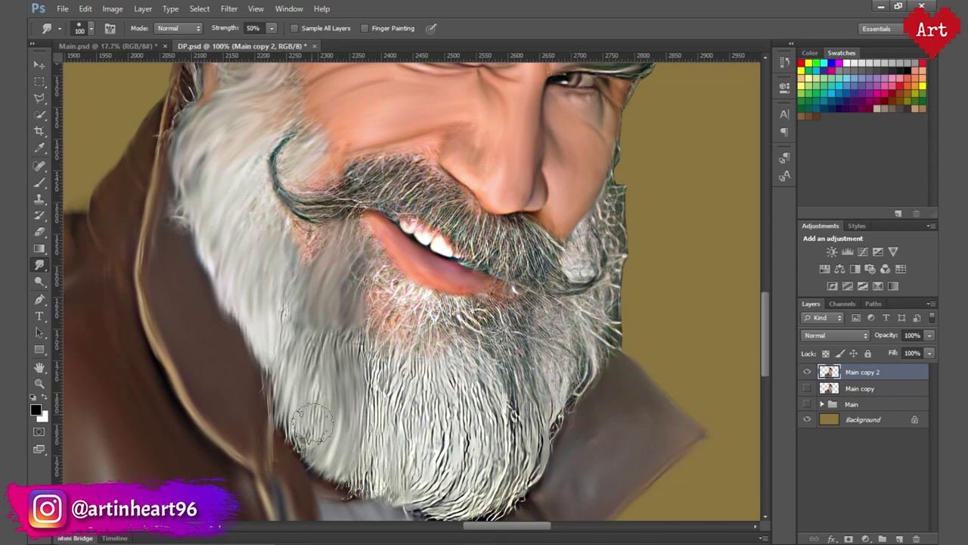
mouse_move(322, 280)
left_mouse_down()
mouse_move(325, 412)
mouse_move(345, 454)
left_mouse_up()
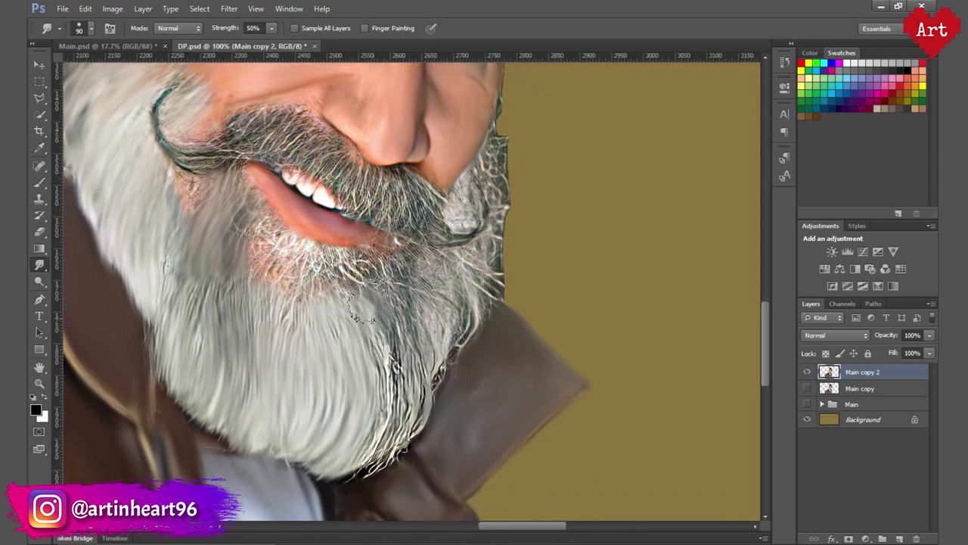
left_click_drag(348, 302, 378, 447)
left_click_drag(378, 303, 416, 454)
left_click_drag(401, 273, 454, 386)
left_click_drag(448, 275, 465, 329)
key("bracketleft")
key("bracketleft")
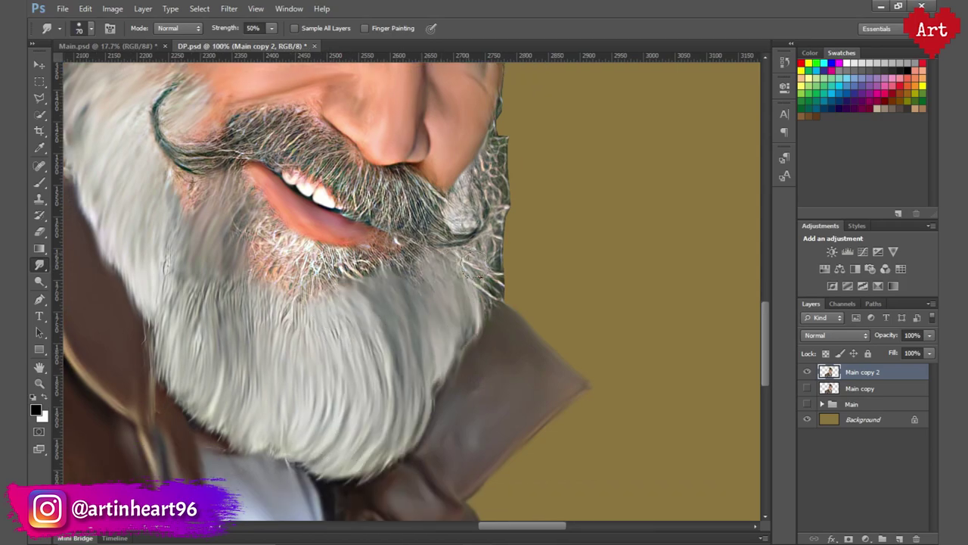
Zoom in and smudge the beard just below the lower lip
key("ctrl+plus")
left_click_drag(325, 258, 303, 333)
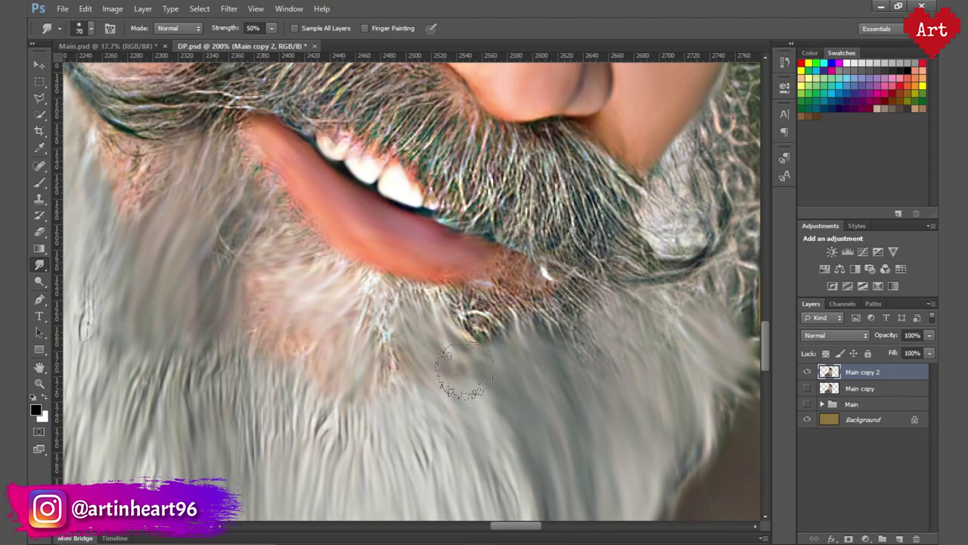
left_click_drag(364, 303, 499, 318)
left_click_drag(569, 317, 286, 295)
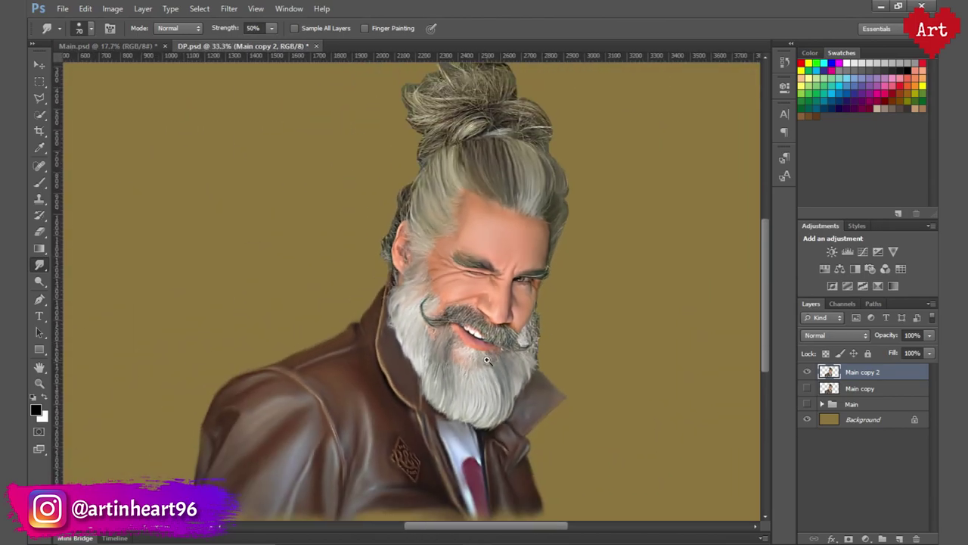
scroll(286, 295, "down", 1)
key("bracketleft")
key("bracketleft")
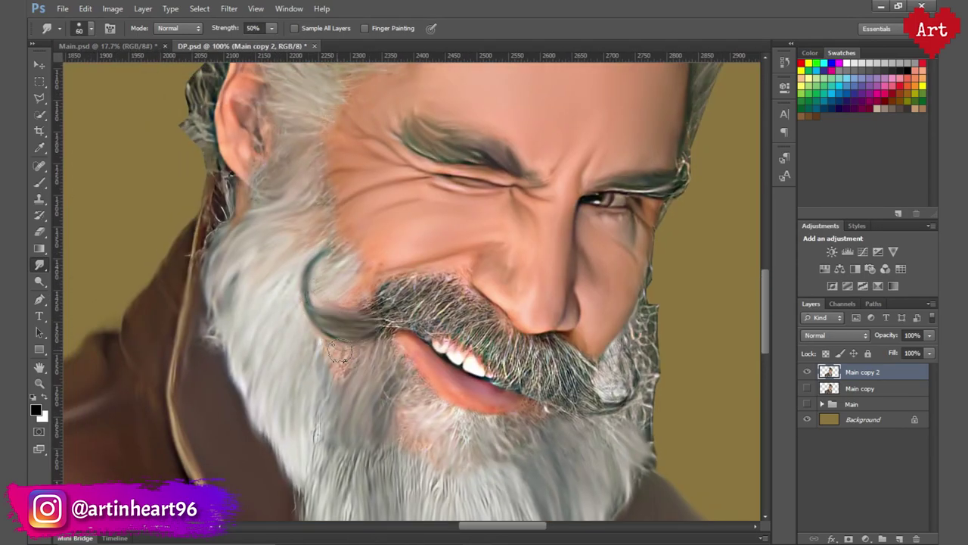
scroll(392, 294, "up", 1)
Smudge the moustache into softer strands, blending near the nose, then zoom out
left_click_drag(378, 302, 469, 242)
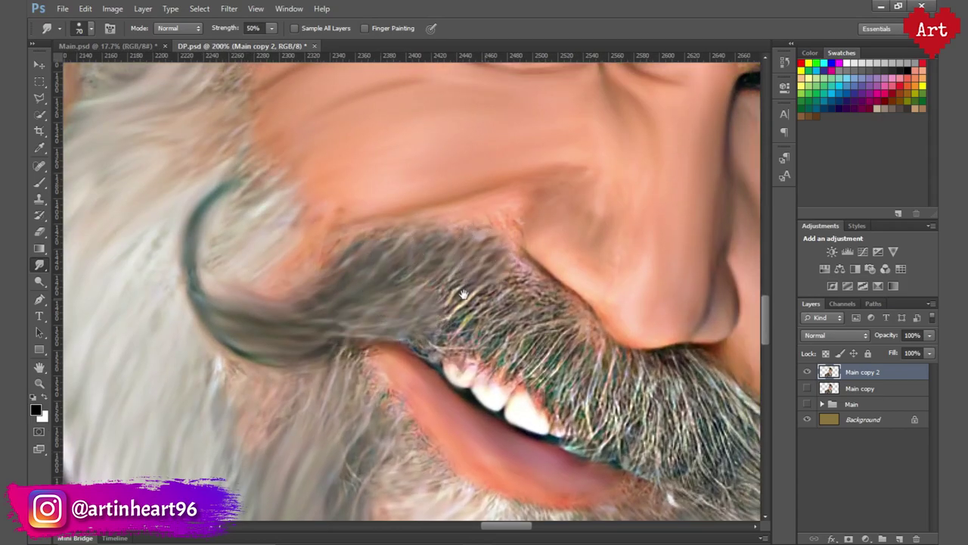
left_click_drag(341, 278, 288, 310)
key("bracketleft")
left_click_drag(388, 283, 305, 265)
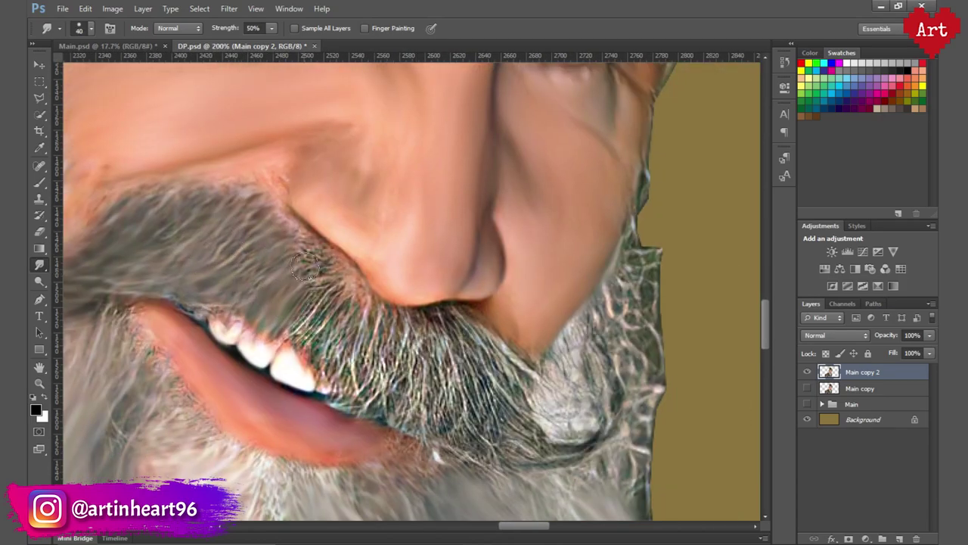
mouse_move(346, 306)
left_mouse_down()
mouse_move(291, 276)
mouse_move(279, 242)
mouse_move(360, 268)
mouse_move(313, 308)
mouse_move(449, 257)
left_mouse_up()
key("bracketright")
key("bracketright")
key("bracketleft")
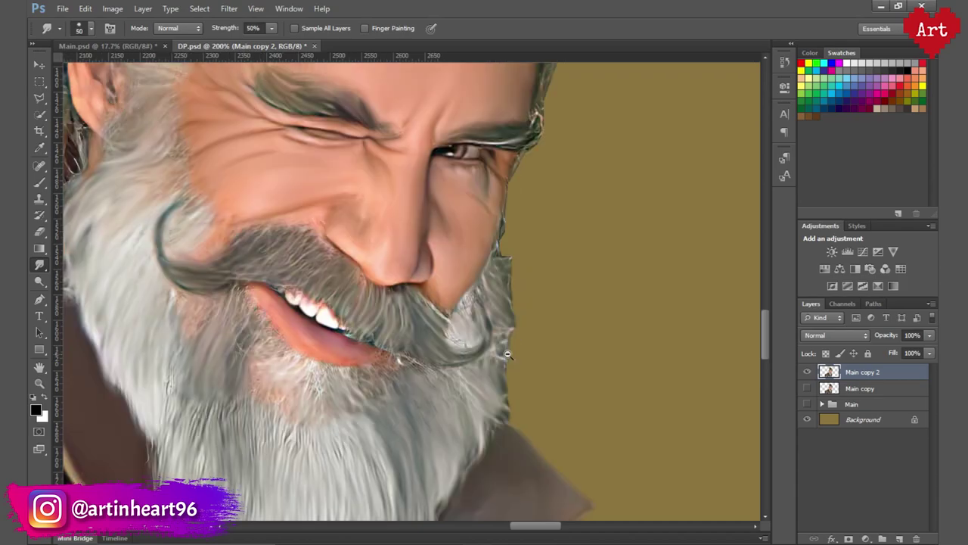
left_click_drag(545, 359, 499, 360)
scroll(367, 360, "up", 2)
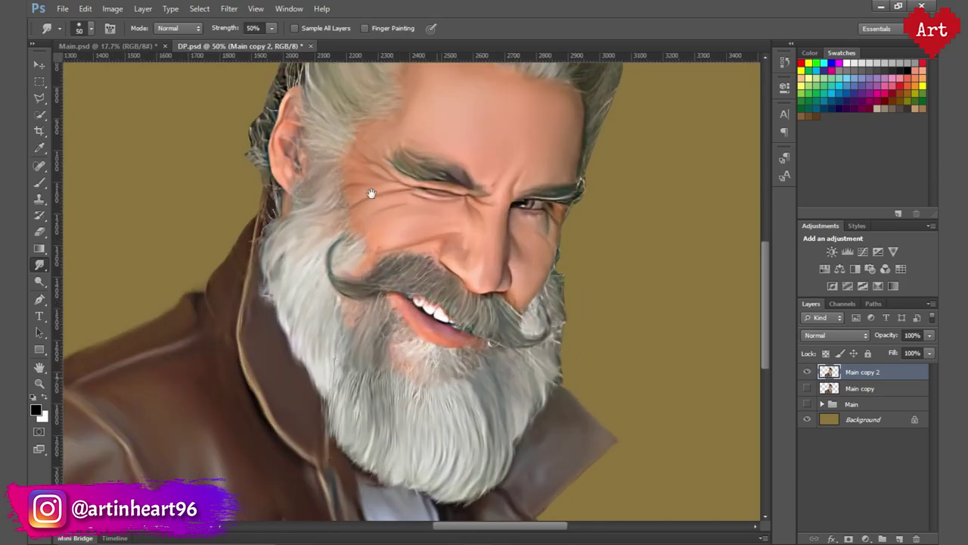
scroll(322, 294, "up", 2)
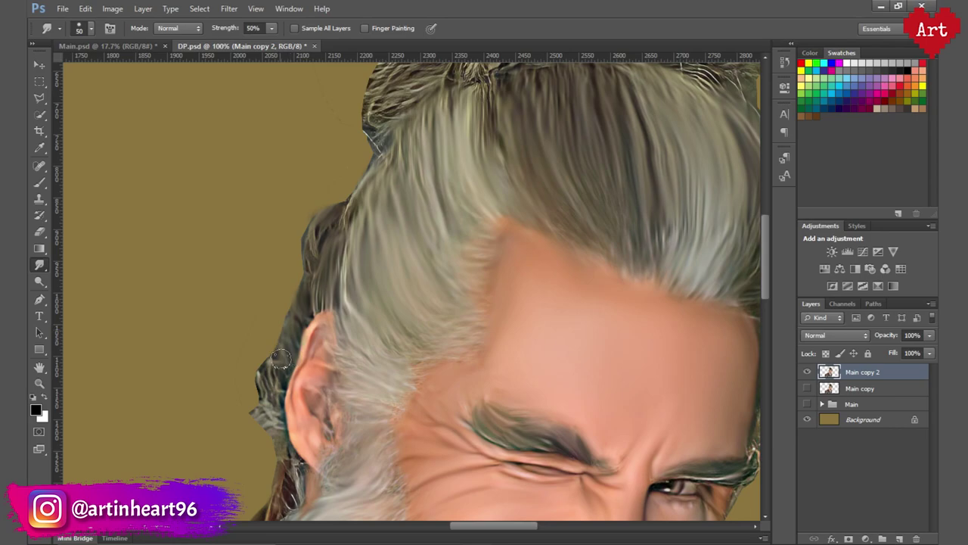
Smudge the middle, left and top strands of the hair bun with a larger brush
left_click_drag(367, 314, 254, 522)
key("bracketright")
key("bracketright")
key("bracketright")
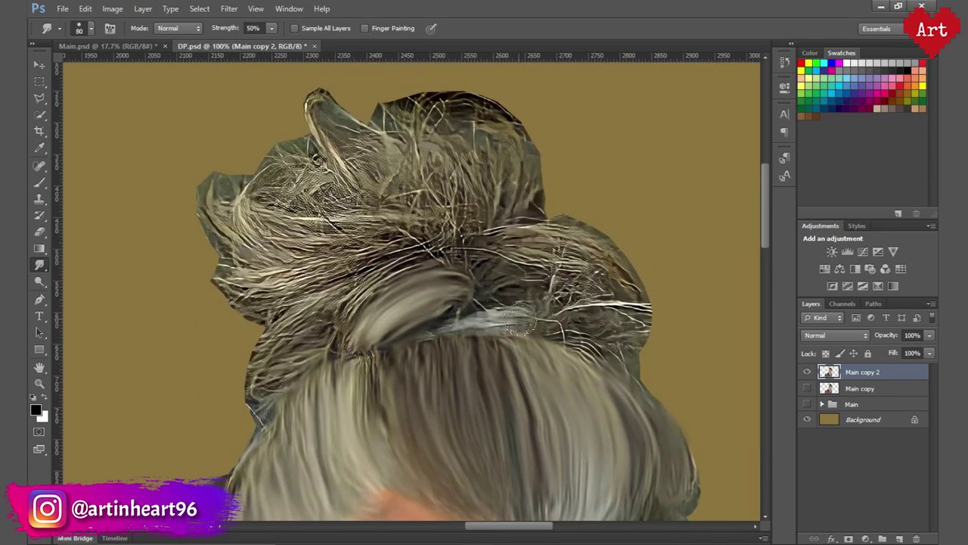
mouse_move(564, 340)
left_mouse_down()
mouse_move(643, 303)
mouse_move(499, 249)
mouse_move(431, 257)
mouse_move(254, 367)
mouse_move(348, 325)
left_mouse_up()
left_click_drag(212, 287, 341, 265)
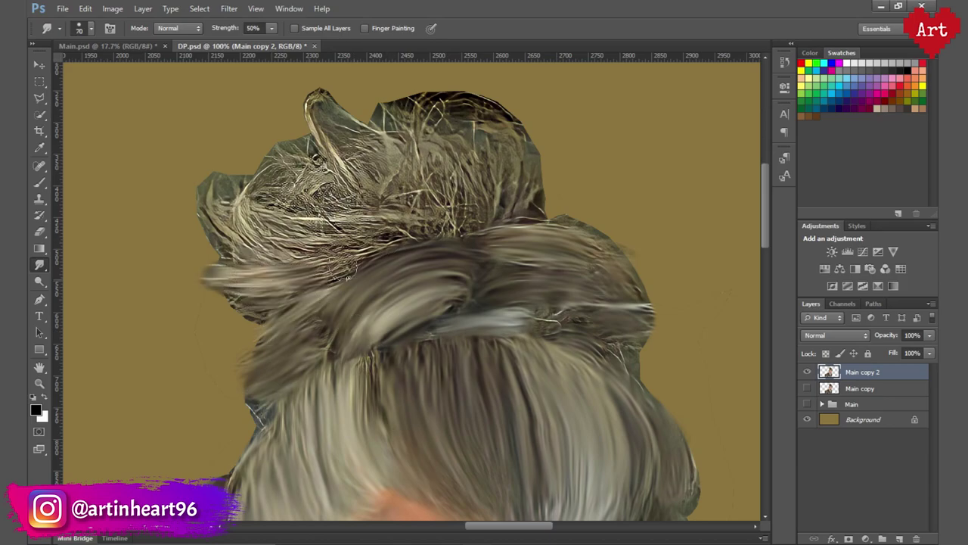
key("bracketright")
mouse_move(427, 219)
left_mouse_down()
mouse_move(446, 314)
mouse_move(249, 326)
mouse_move(439, 317)
left_mouse_up()
mouse_move(333, 333)
left_mouse_down()
mouse_move(454, 227)
mouse_move(545, 287)
left_mouse_up()
mouse_move(356, 249)
left_mouse_down()
mouse_move(343, 200)
mouse_move(423, 291)
mouse_move(295, 265)
left_mouse_up()
Zoom out and pan across the hair bun to check the blended edges
key("ctrl+0")
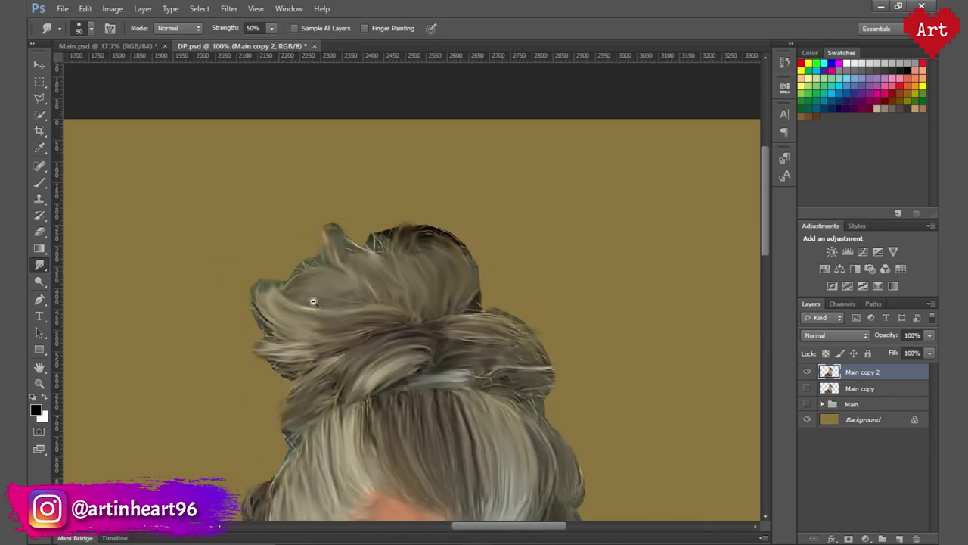
scroll(505, 310, "up", 3)
scroll(506, 310, "up", 3)
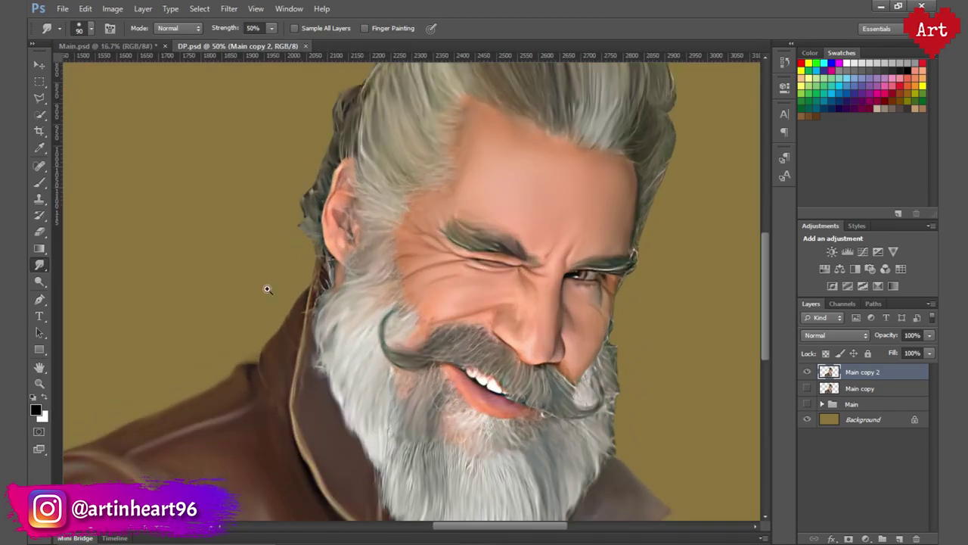
key("bracketleft")
key("bracketleft")
scroll(408, 340, "up", 3)
scroll(459, 227, "up", 3)
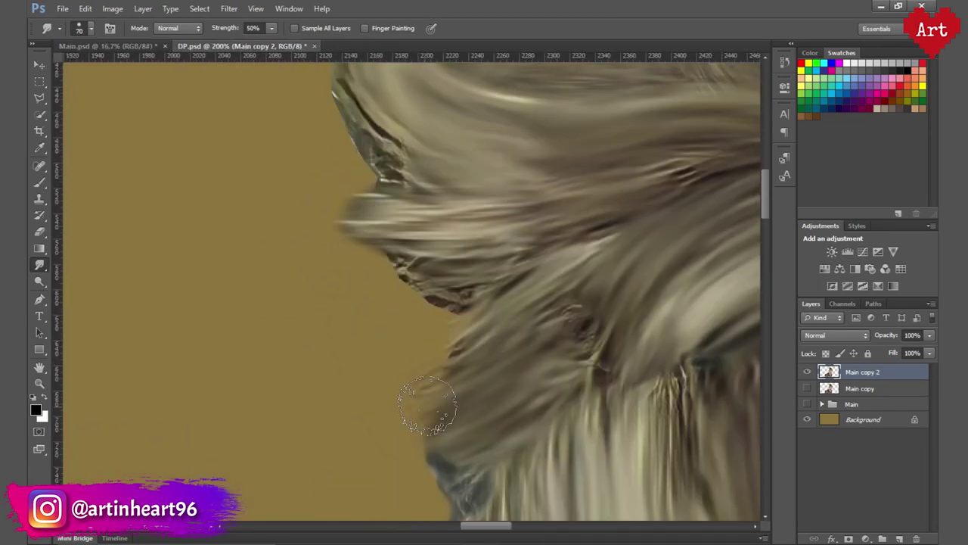
scroll(340, 340, "up", 2)
left_click_drag(313, 419, 189, 469)
left_click_drag(530, 378, 303, 227)
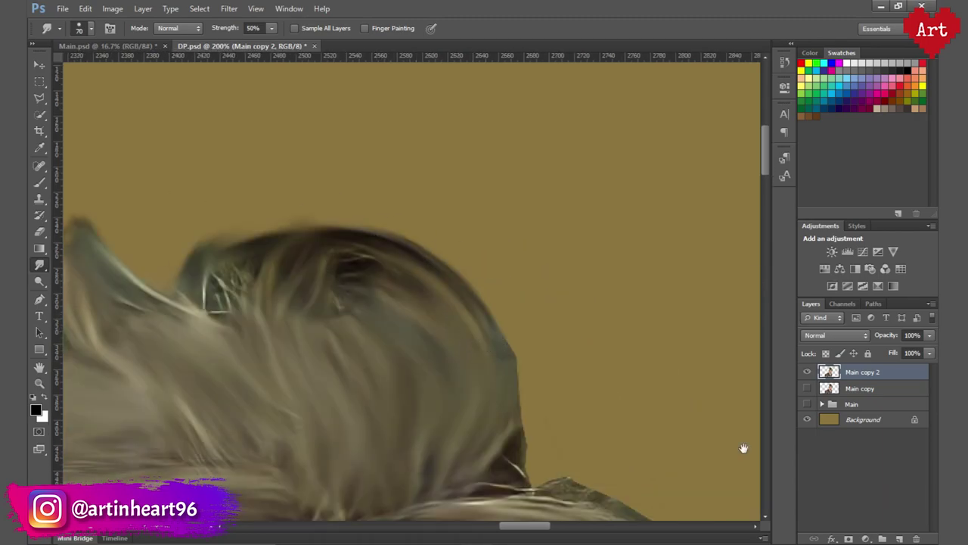
left_click_drag(742, 447, 423, 103)
Fit the whole canvas in view and save the document
scroll(492, 189, "down", 3)
scroll(570, 277, "down", 3)
scroll(464, 132, "down", 3)
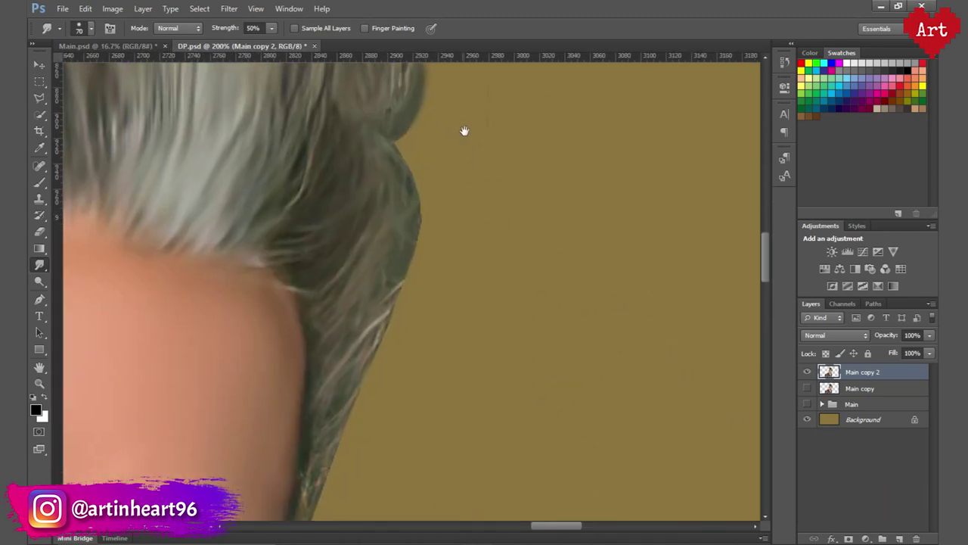
scroll(416, 161, "down", 2)
scroll(416, 161, "down", 3)
scroll(453, 158, "down", 3)
scroll(475, 158, "down", 3)
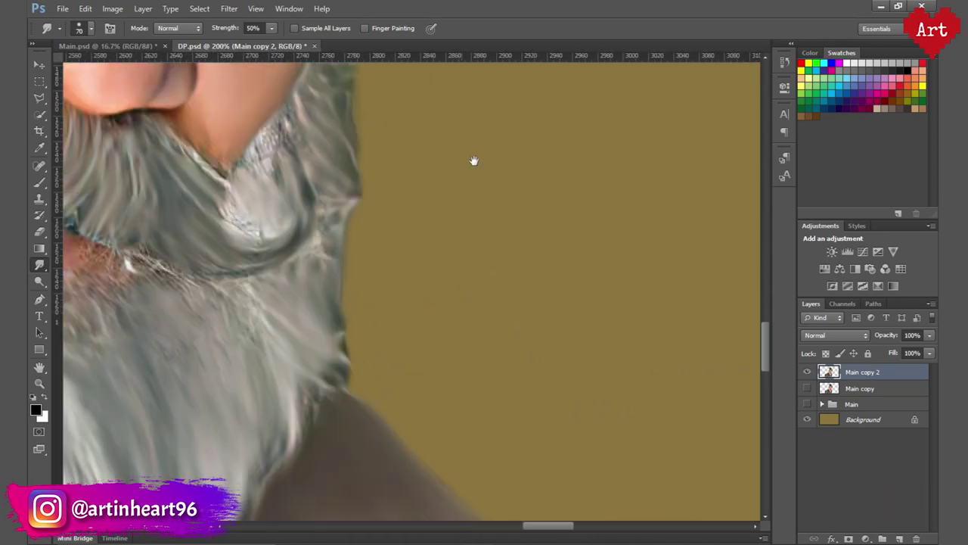
scroll(452, 255, "down", 3)
key("ctrl+0")
key("ctrl+s")
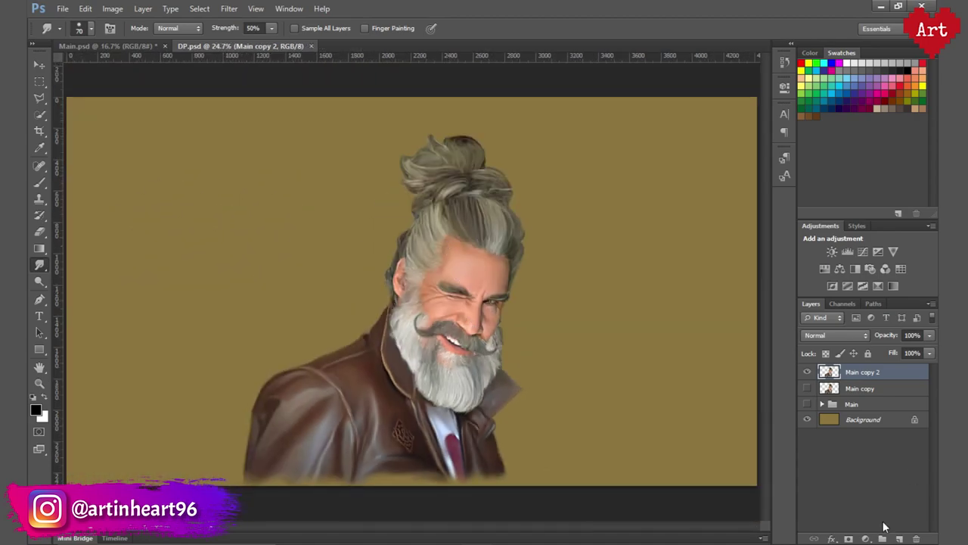
Create the Mk group with a new empty Layer 1 and zoom to the eye
left_click(882, 538)
type("Mk")
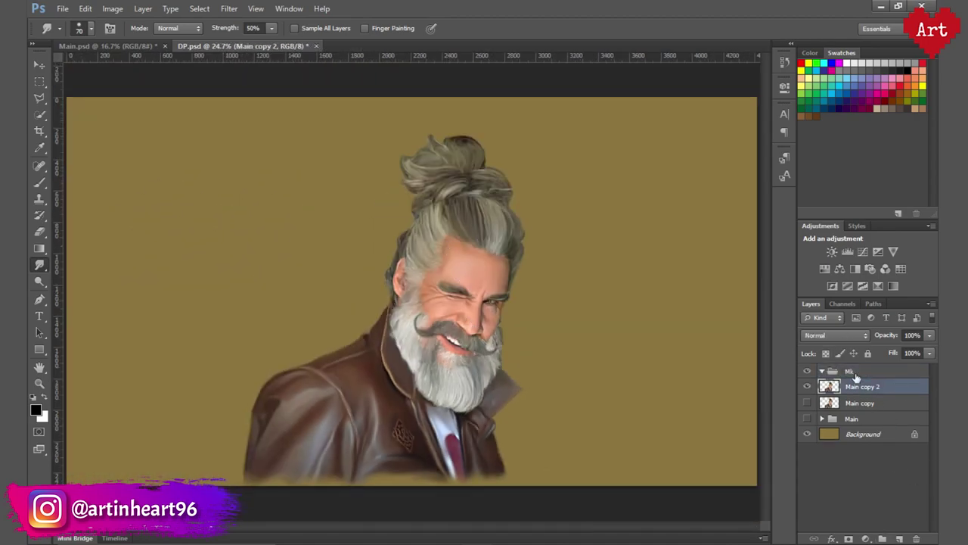
left_click(899, 538)
scroll(474, 312, "up", 2)
scroll(499, 303, "up", 2)
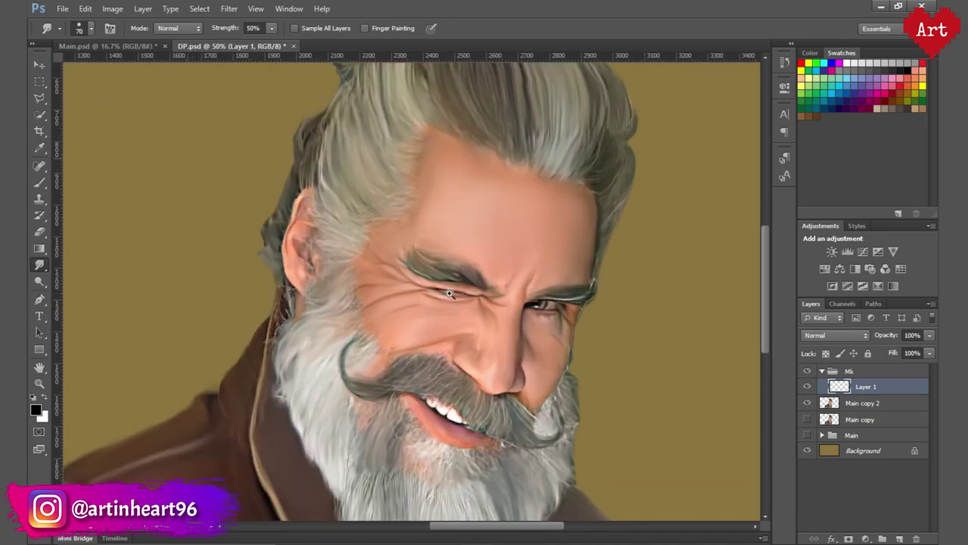
scroll(499, 303, "up", 2)
scroll(499, 302, "up", 2)
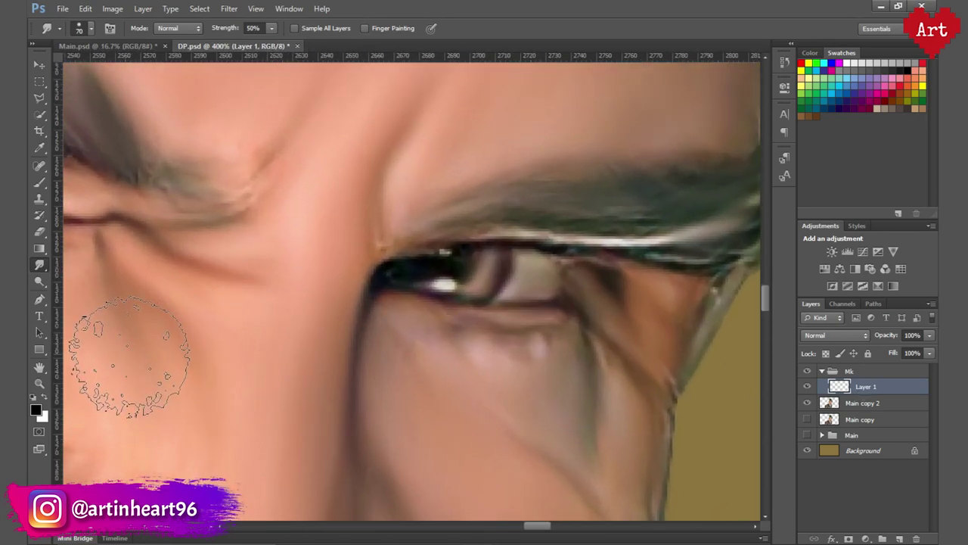
Switch to the Brush tool with a small preset size for the eye white
left_click(40, 184)
left_click(85, 28)
double_click(94, 127)
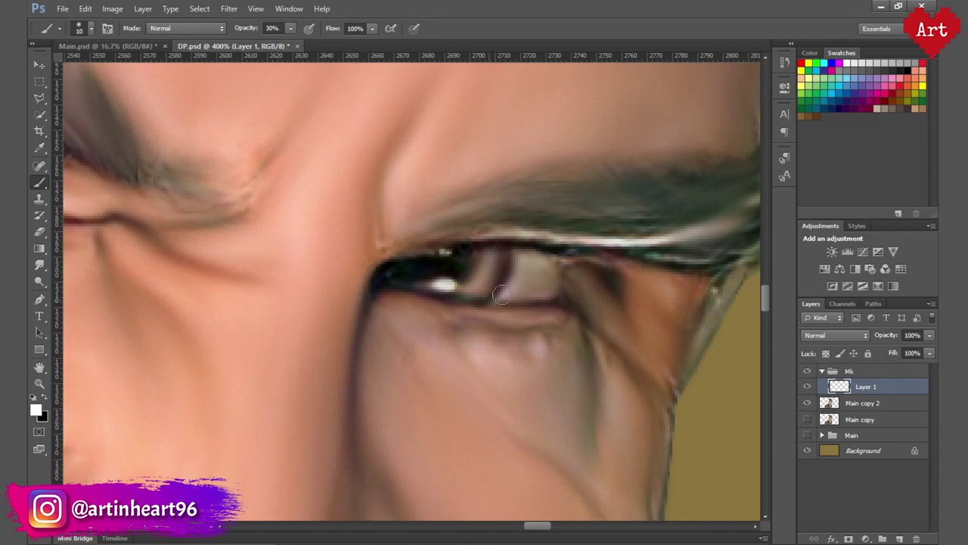
scroll(534, 294, "up", 1)
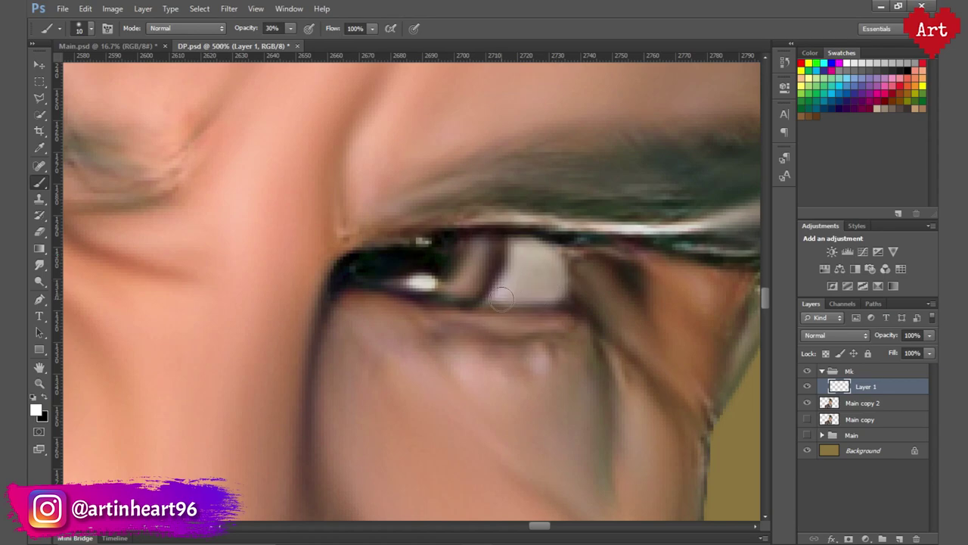
scroll(617, 276, "down", 1)
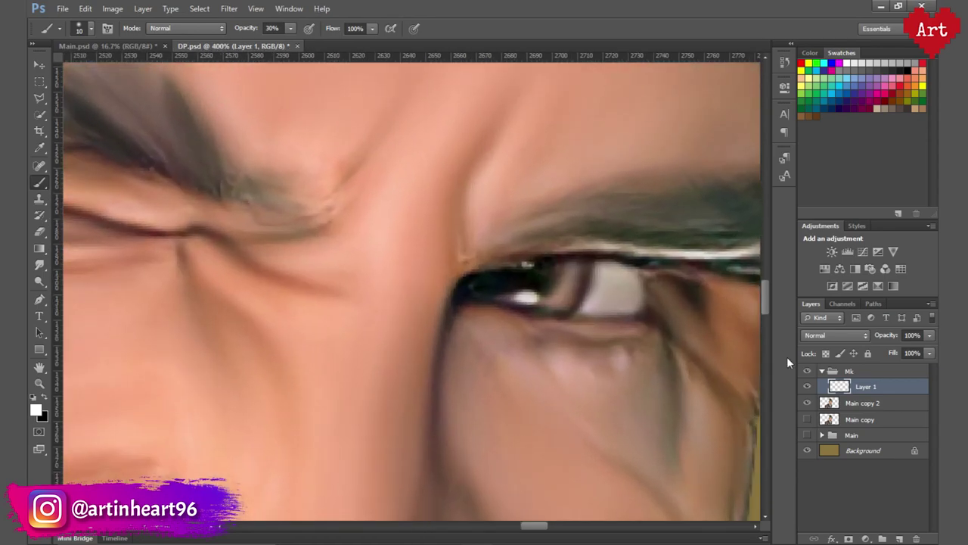
Try Overlay blending on Layer 1, then set it back to Normal
left_click(857, 336)
left_click(813, 161)
left_click(840, 335)
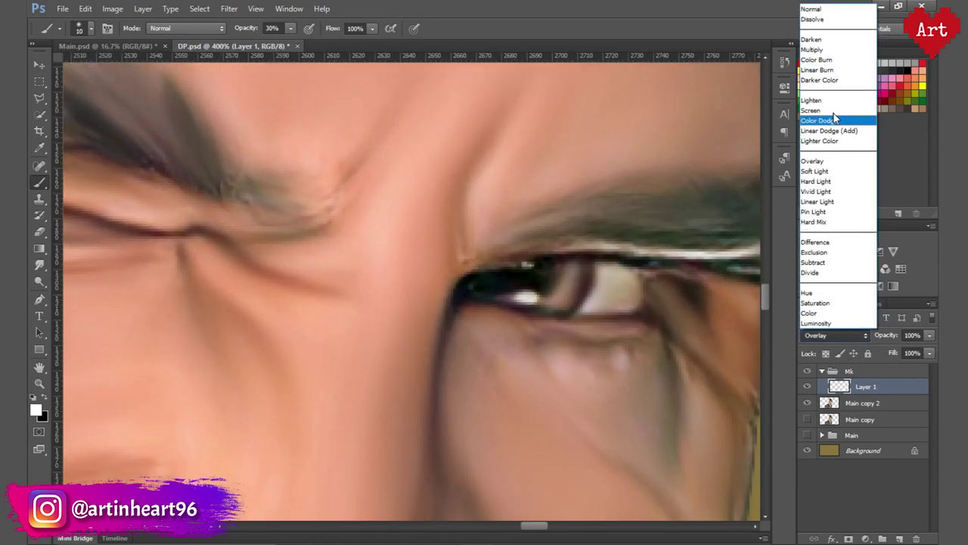
left_click(815, 161)
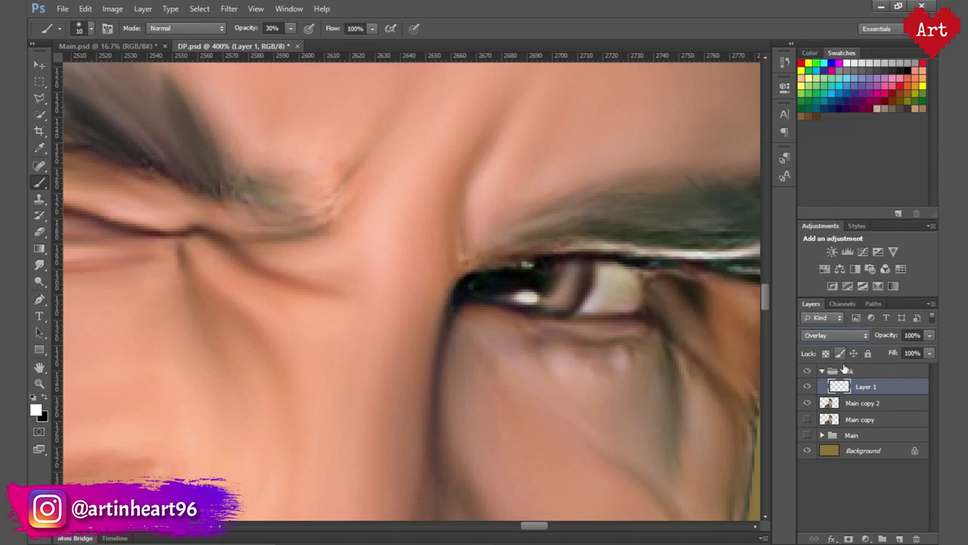
left_click(859, 337)
left_click(817, 9)
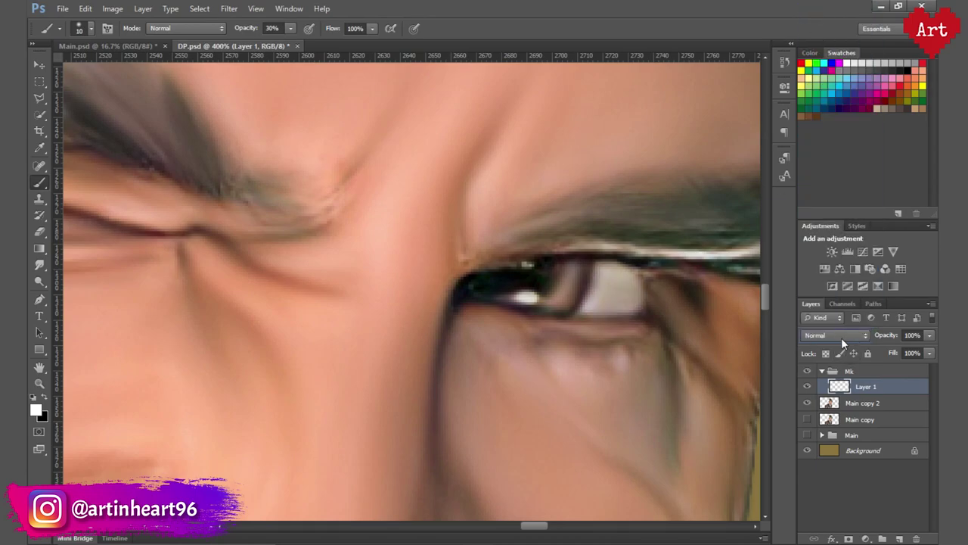
left_click_drag(606, 371, 557, 339)
left_click(932, 304)
Group the eye-white layer into an Eyes group, rename it white, and add a new layer
left_click(790, 312)
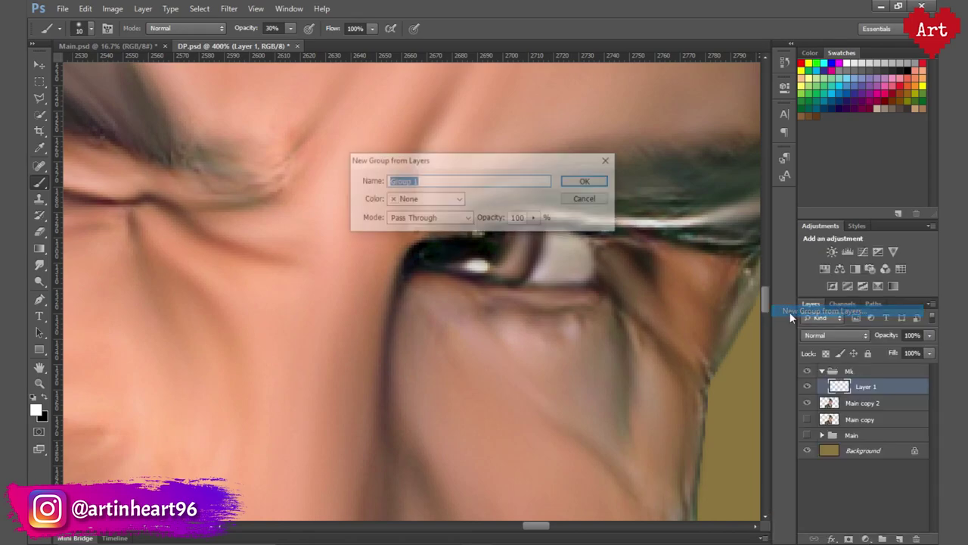
type("Eyes")
left_click(587, 182)
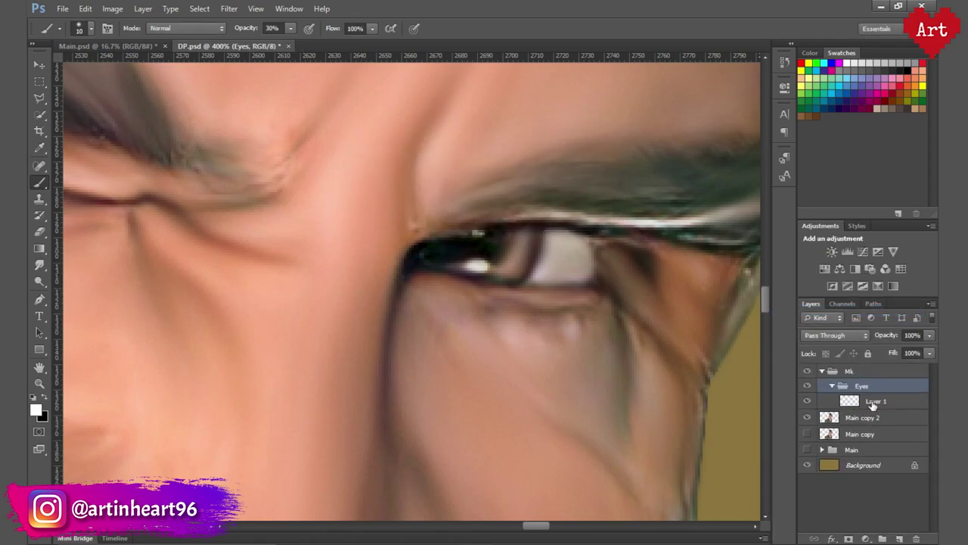
double_click(876, 401)
type("white")
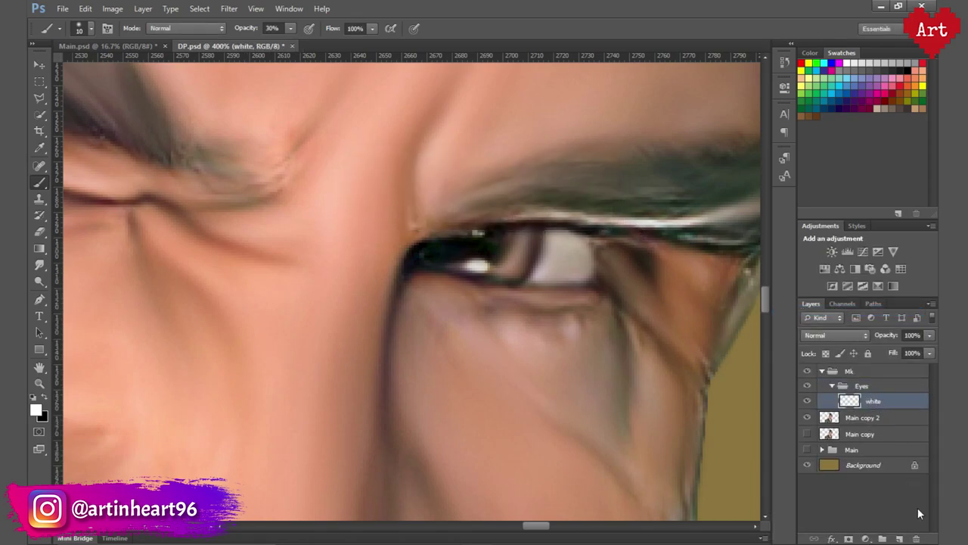
left_click(900, 538)
scroll(613, 287, "up", 1)
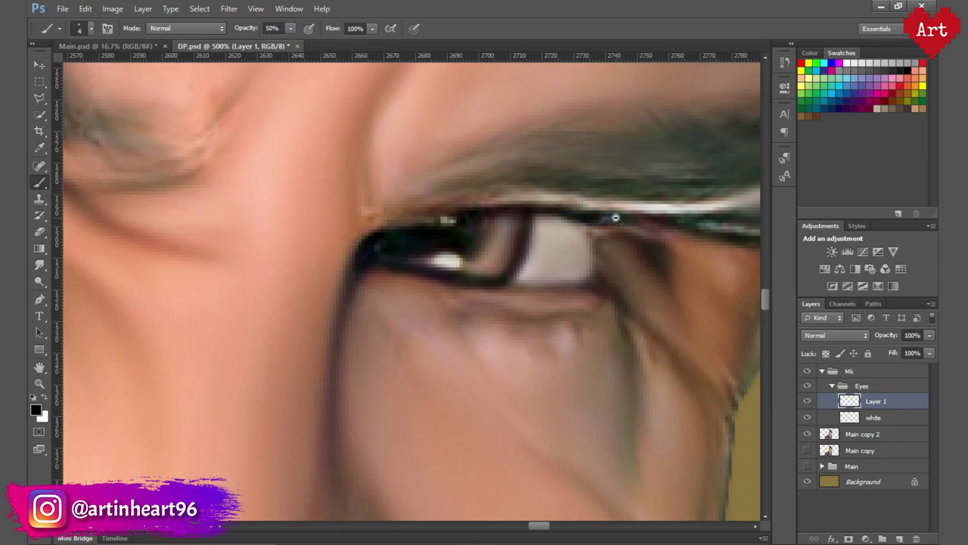
scroll(616, 218, "down", 5)
scroll(624, 210, "up", 3)
scroll(568, 290, "up", 2)
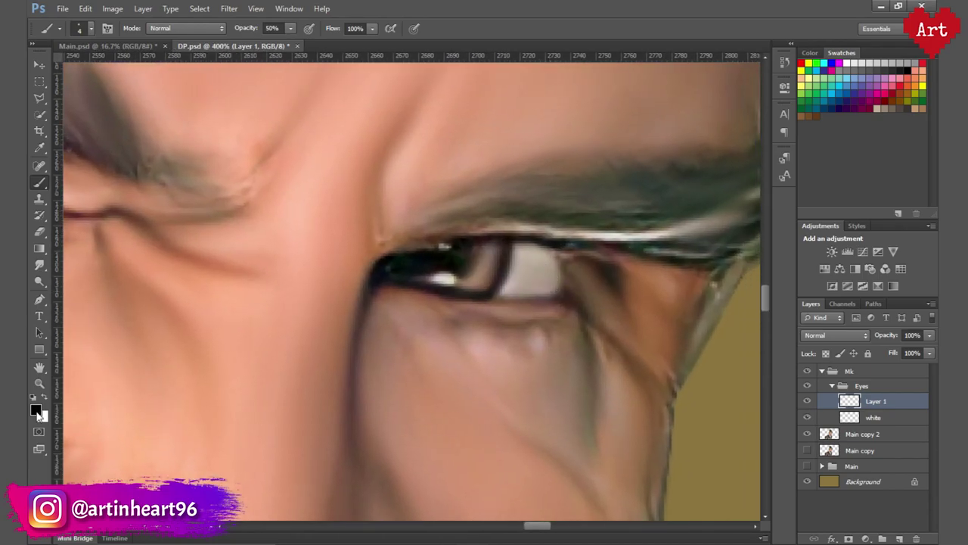
Set the foreground to brown #7c6147, add Layer 2 between Layer 1 and white, and shrink the brush
left_click(36, 410)
left_click(489, 289)
left_click(382, 224)
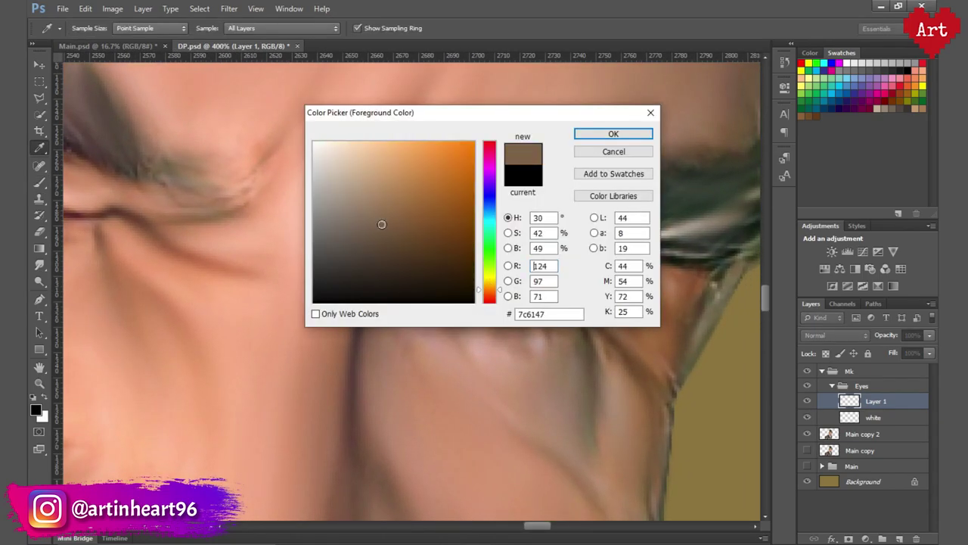
left_click(613, 134)
key("b")
left_click(870, 417)
key("ctrl+shift+alt+n")
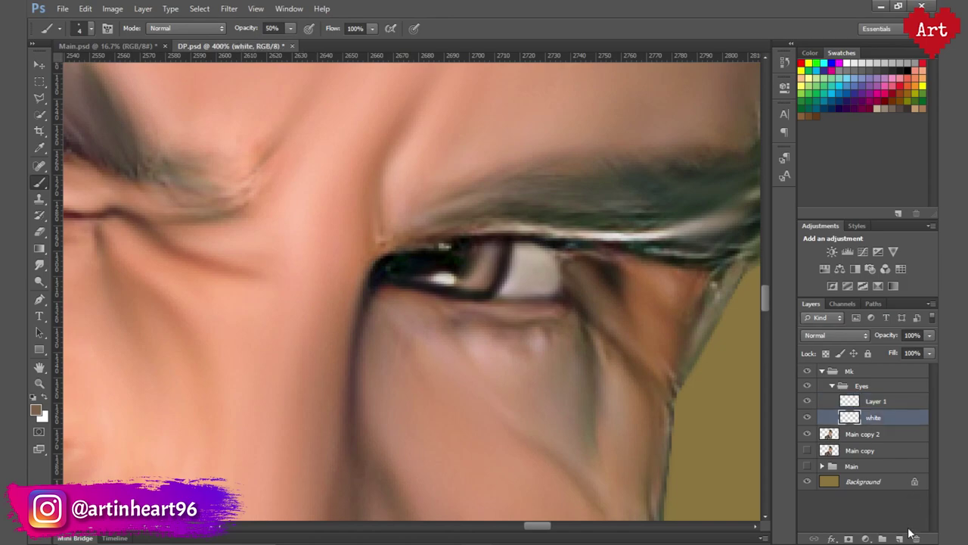
key("bracketleft")
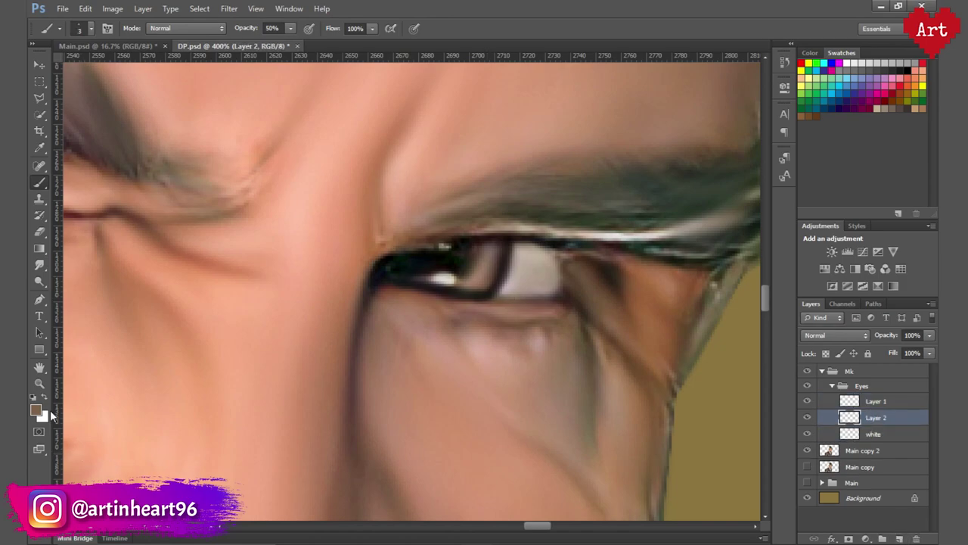
Paint a dark brown line along the lower eyelid edge on Layer 2
left_click(35, 409)
left_click(389, 253)
left_click(590, 133)
left_click(35, 409)
left_click(439, 260)
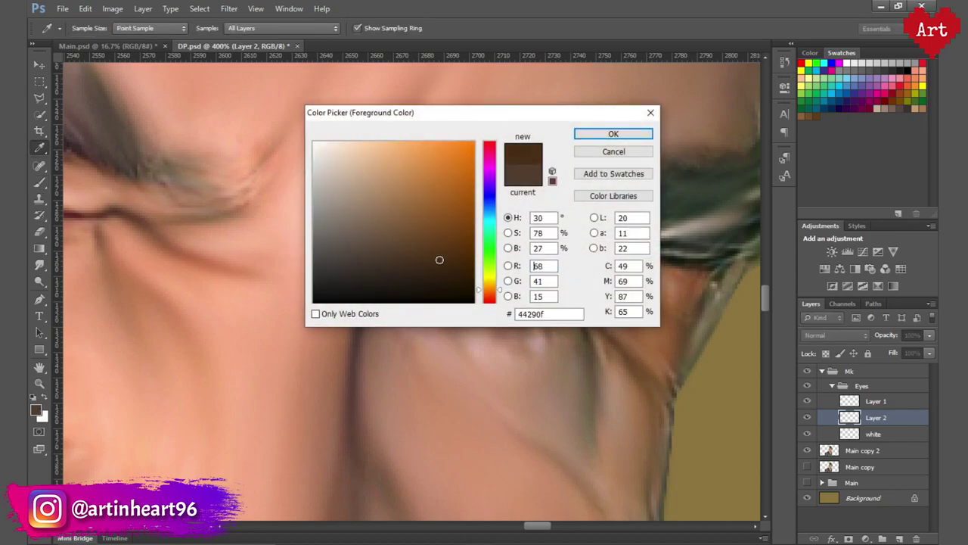
left_click(614, 133)
left_click_drag(488, 299, 537, 299)
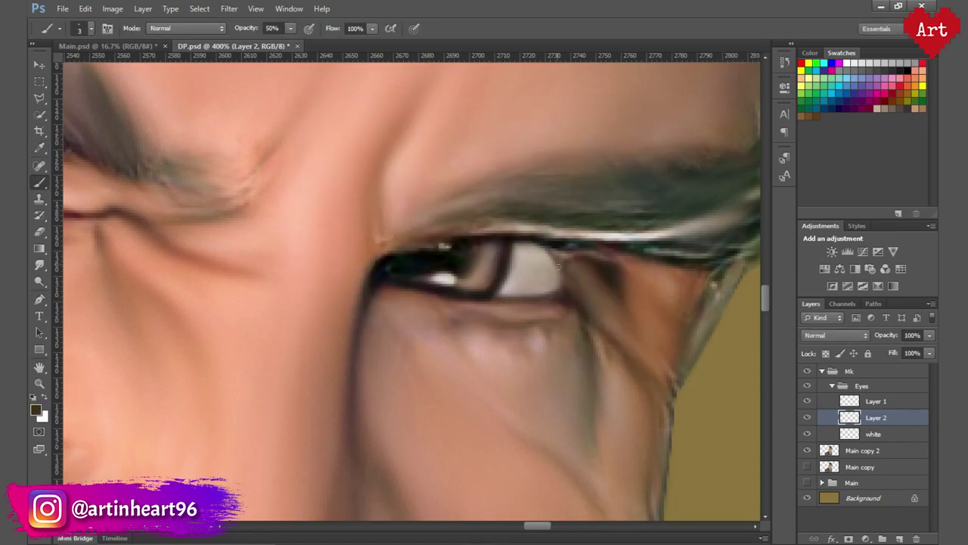
Compare with the white layer hidden, then add Layer 3 above Layer 1 with a larger brush at 10% opacity
scroll(545, 282, "down", 5)
scroll(559, 293, "up", 5)
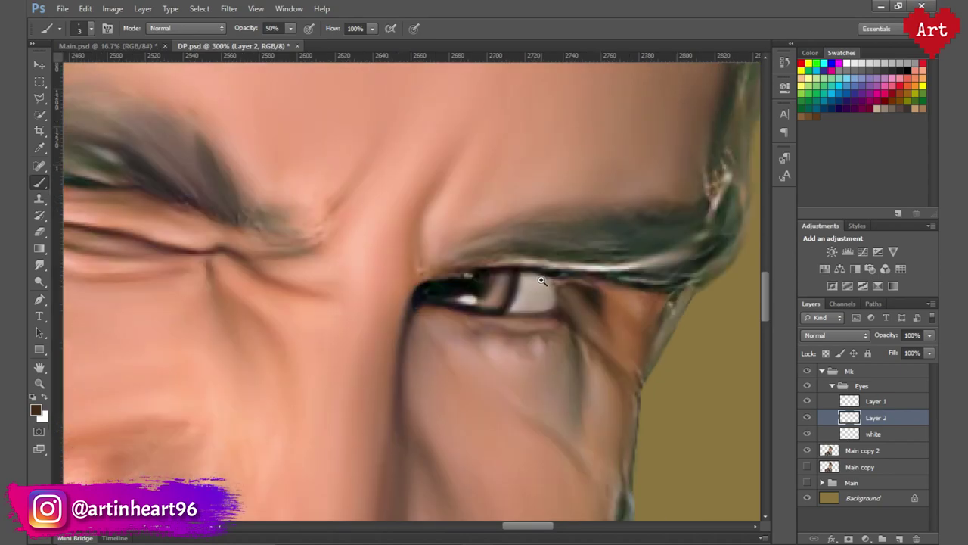
scroll(559, 294, "up", 1)
left_click(807, 434)
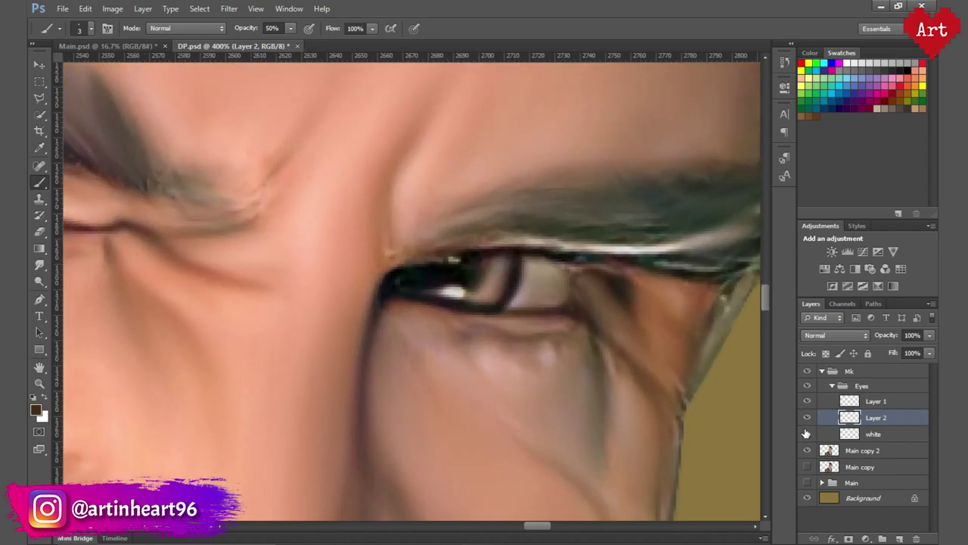
scroll(519, 292, "down", 2)
scroll(518, 292, "up", 2)
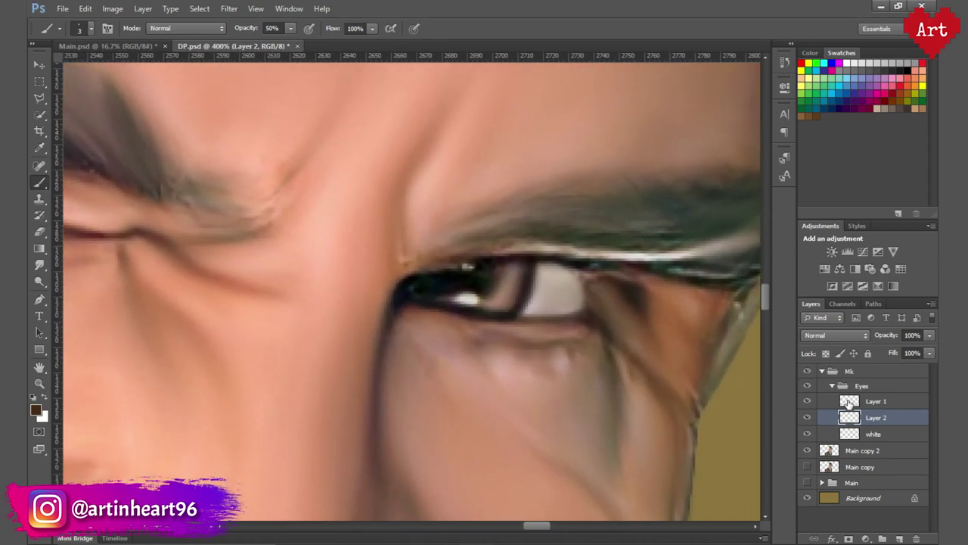
left_click(862, 405)
left_click(899, 538)
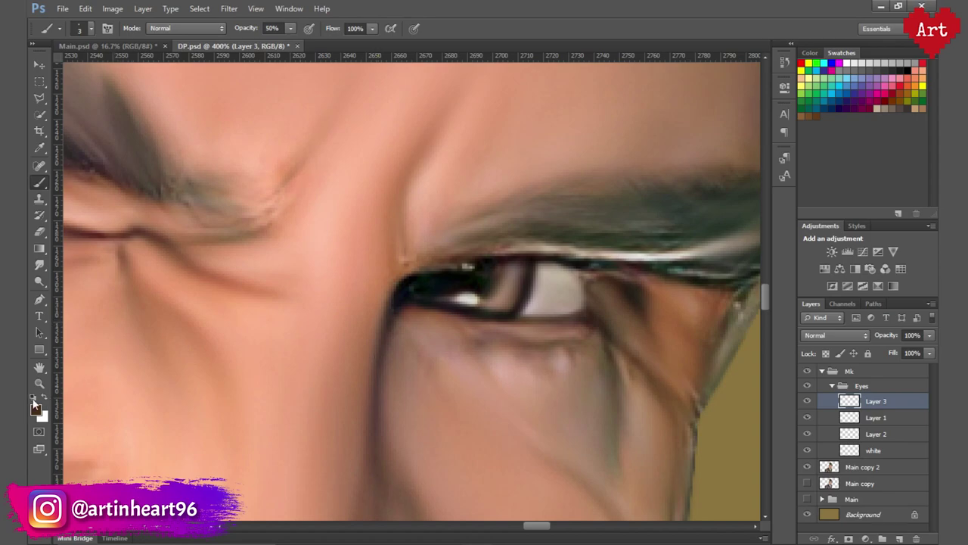
key("bracketright")
key("bracketright")
key("bracketright")
key("bracketright")
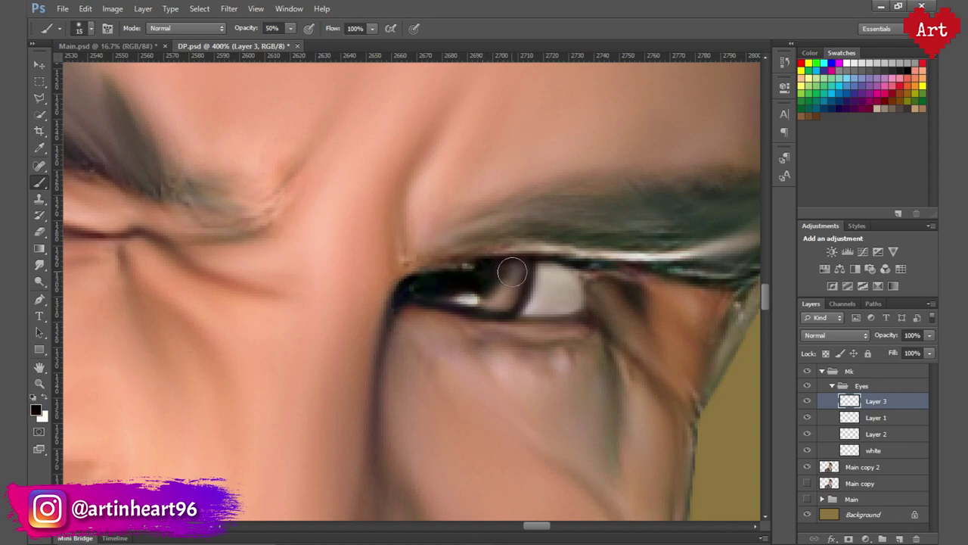
key("1")
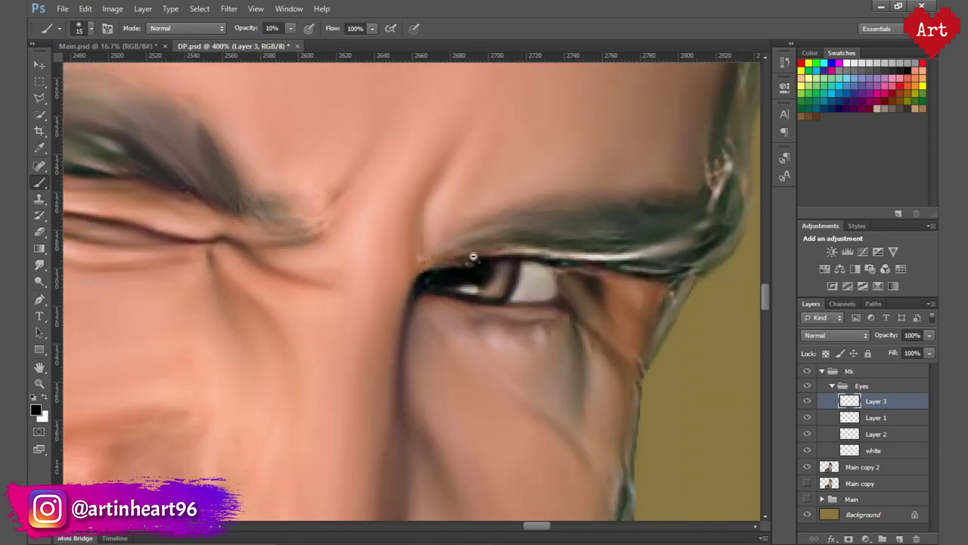
scroll(477, 260, "down", 2)
left_click(870, 450)
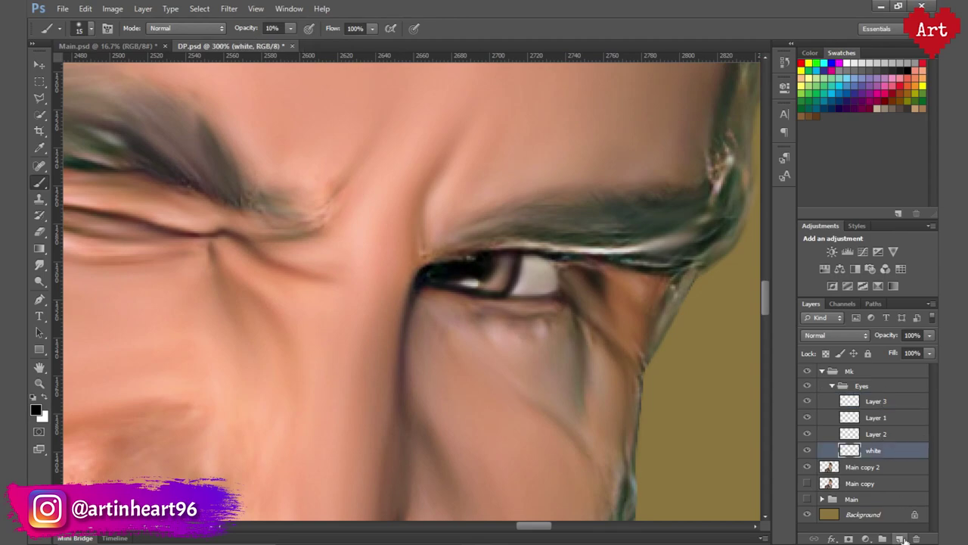
Paint light-orange golden colour over the iris on new Layer 4 with a smaller 30% brush
left_click(900, 539)
left_click(35, 410)
left_click(490, 285)
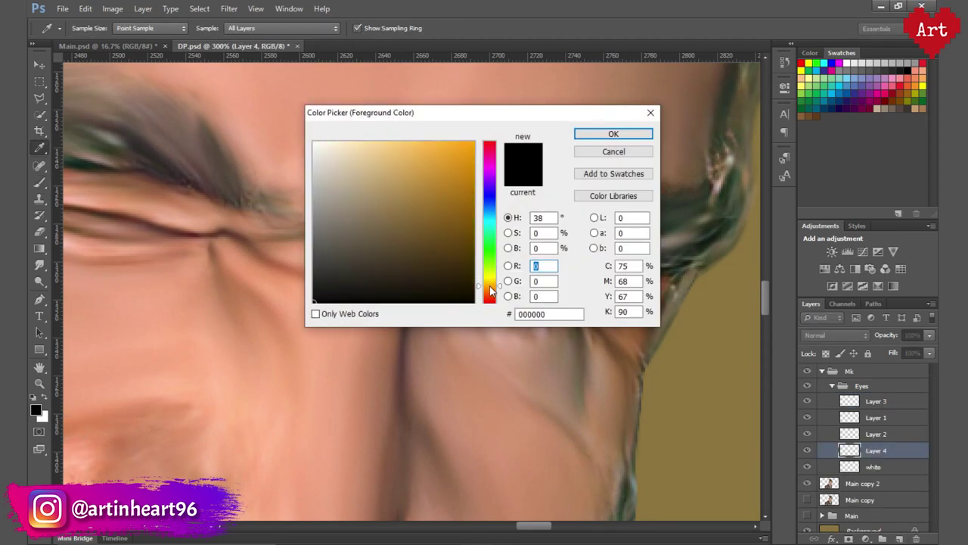
left_click_drag(417, 151, 425, 142)
key("Return")
key("b")
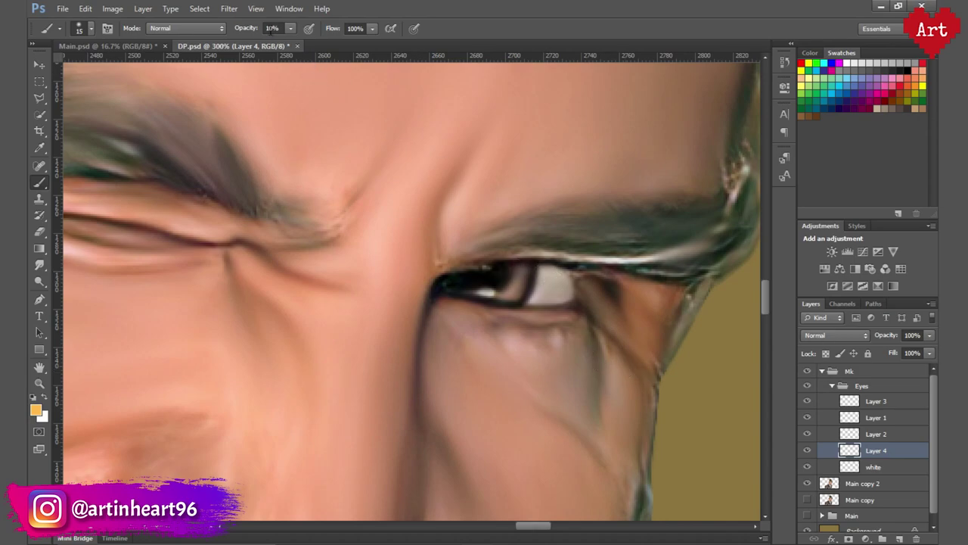
key("bracketleft")
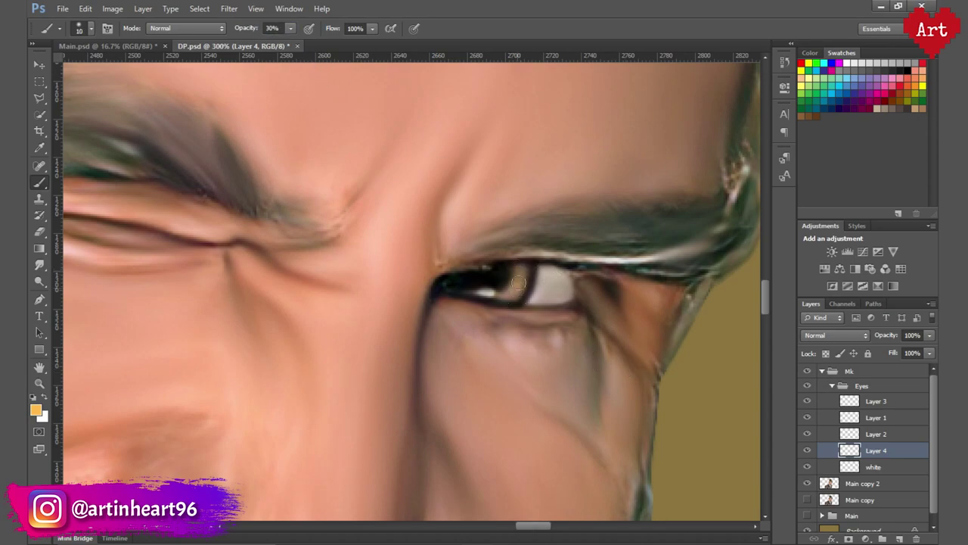
mouse_move(517, 282)
left_mouse_down()
mouse_move(493, 295)
mouse_move(469, 291)
mouse_move(519, 269)
left_mouse_up()
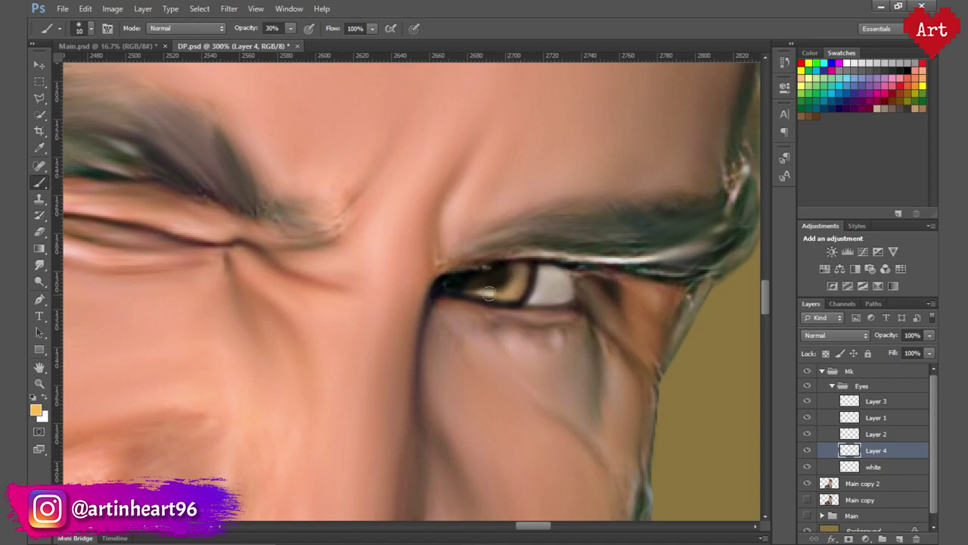
scroll(489, 293, "down", 5)
scroll(575, 314, "up", 6)
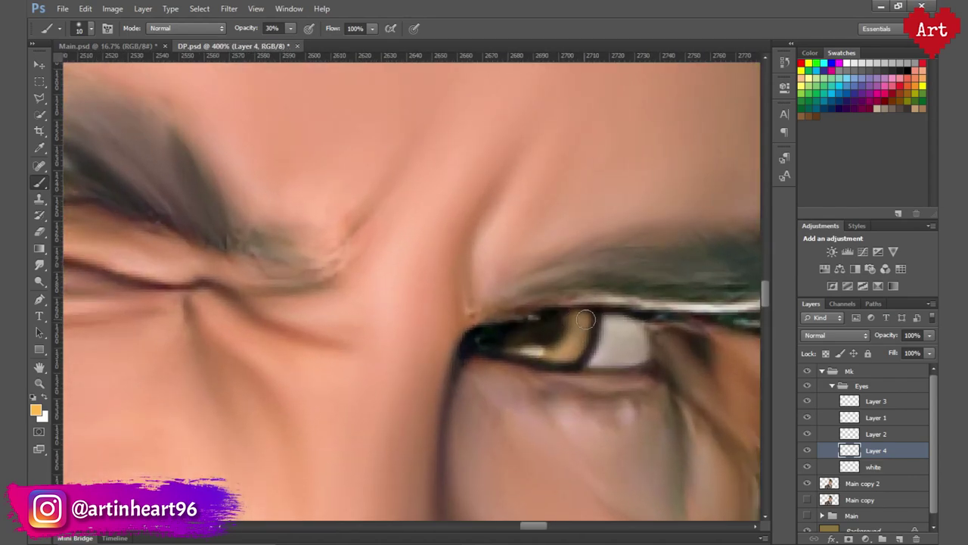
mouse_move(587, 320)
left_mouse_down()
mouse_move(522, 352)
mouse_move(484, 341)
mouse_move(577, 325)
mouse_move(485, 345)
left_mouse_up()
Erase the iris's left side with a 60% opacity eraser to darken it
key("e")
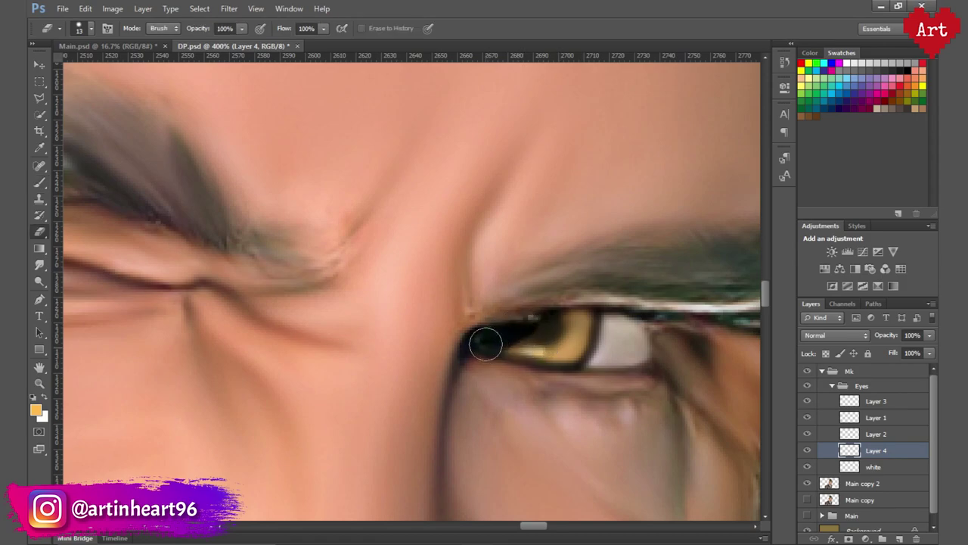
key("ctrl+z")
left_click(83, 29)
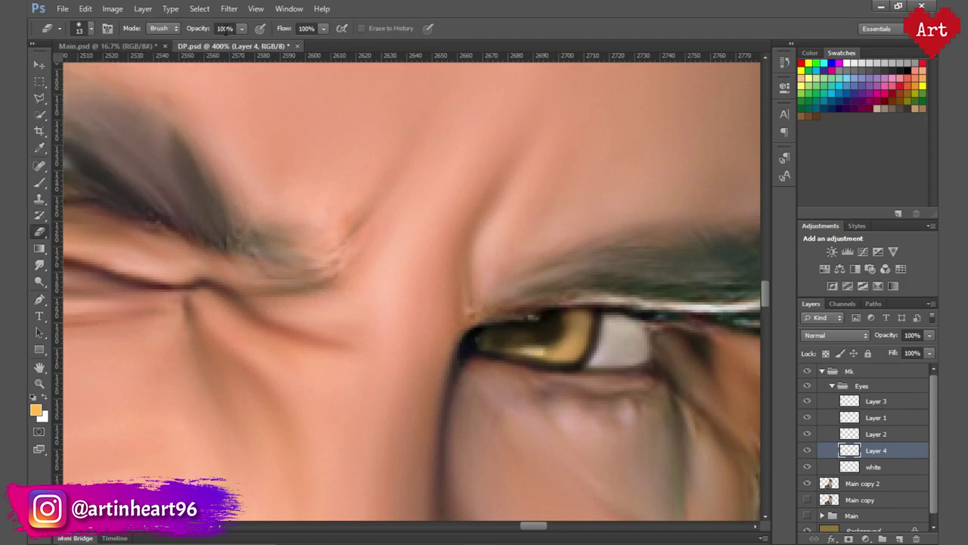
type("60")
key("Return")
left_click_drag(556, 326, 472, 349)
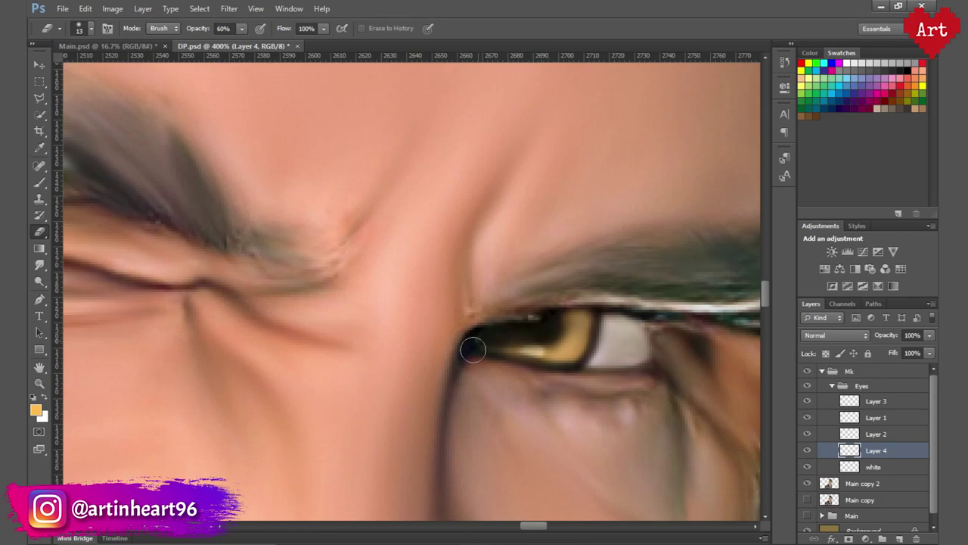
Set Layer 4's blend mode to Hard Light
scroll(547, 291, "down", 2)
scroll(560, 280, "down", 3)
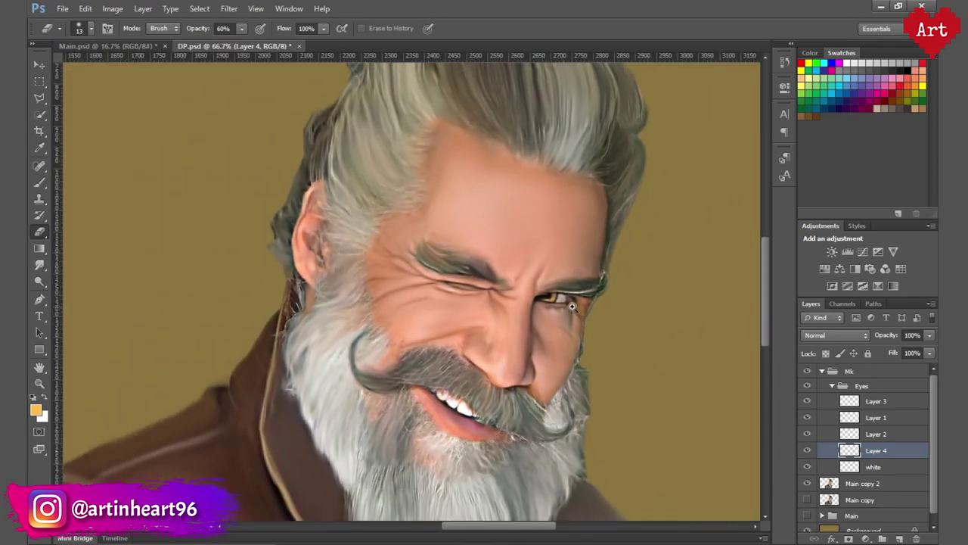
left_click(835, 335)
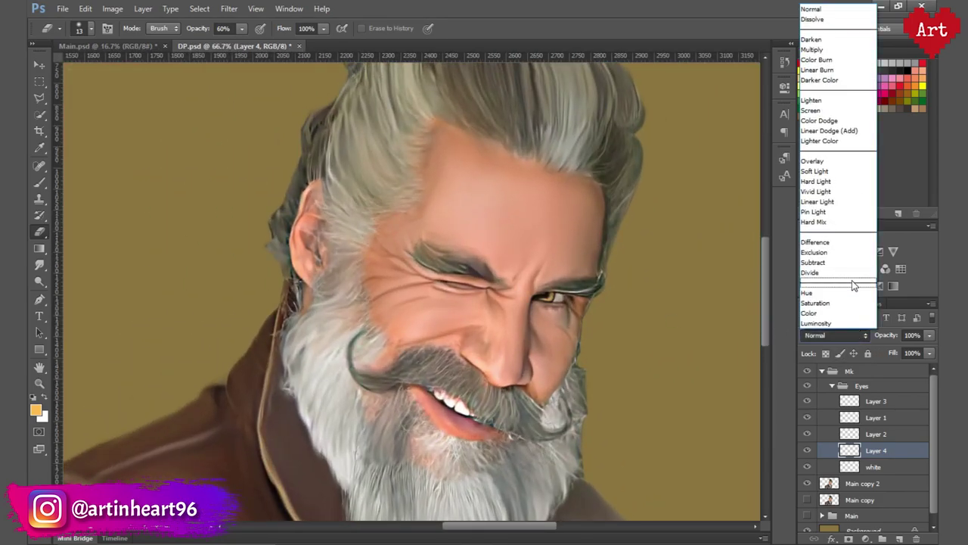
left_click(817, 171)
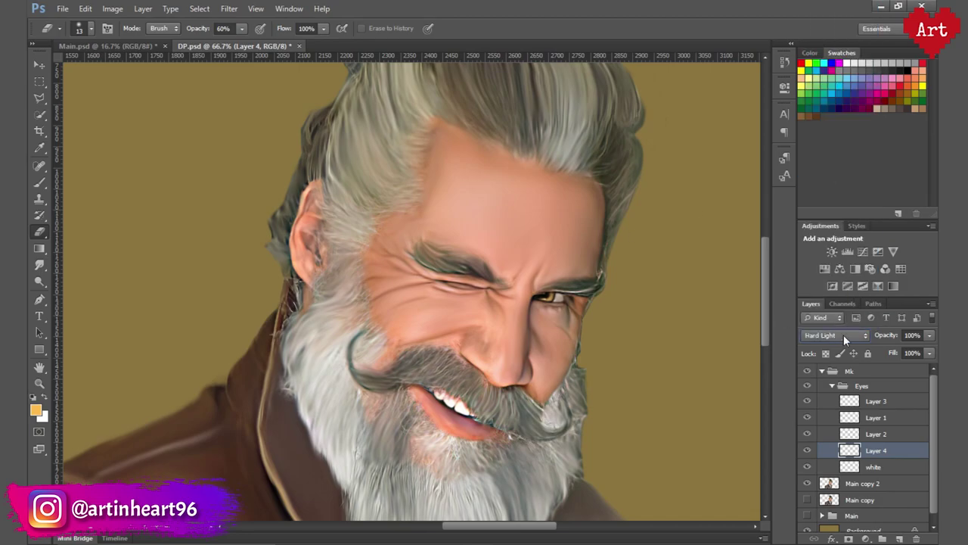
scroll(549, 298, "up", 1)
scroll(549, 298, "up", 1)
Select Layer 3 and toggle the eye layers' visibility to compare the iris
scroll(549, 298, "up", 1)
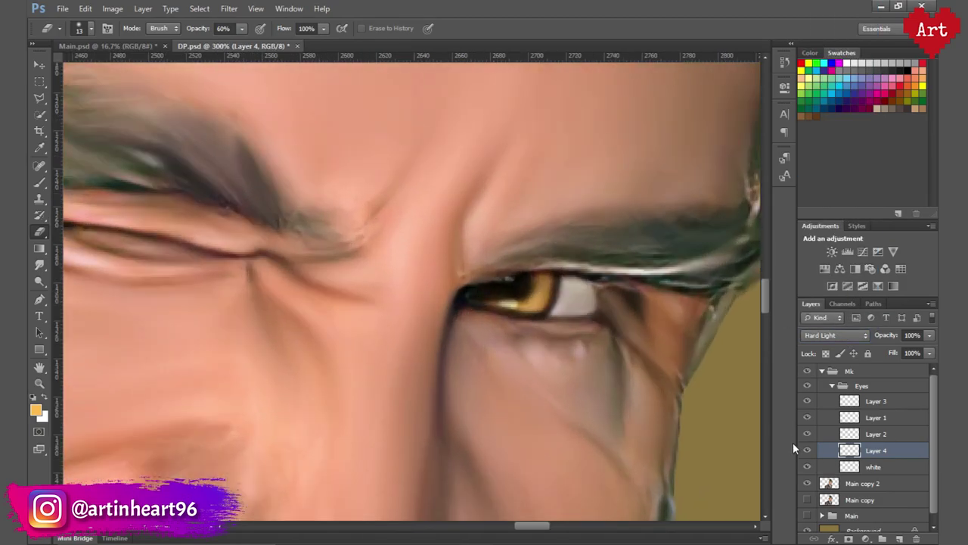
left_click(876, 401)
left_click(807, 400)
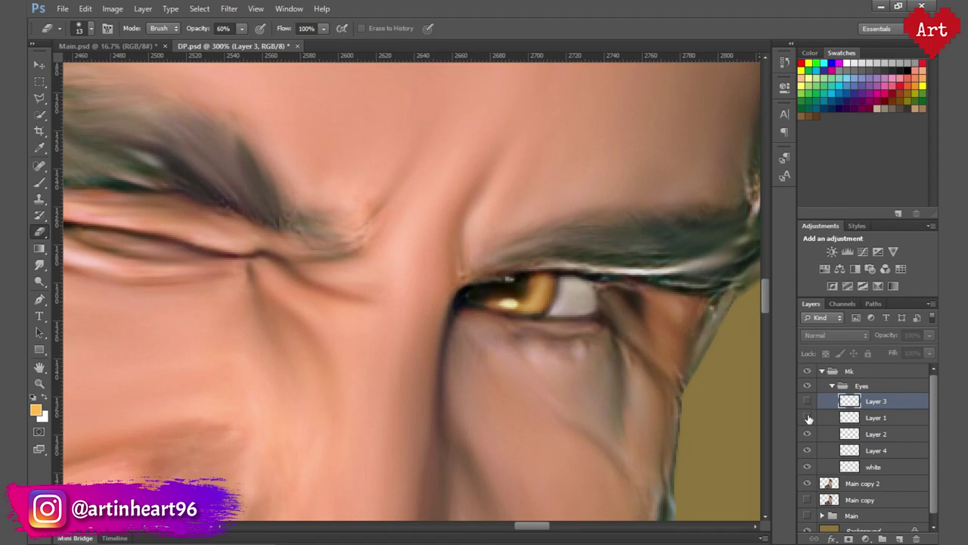
left_click(807, 417)
left_click(808, 450)
left_click(807, 450)
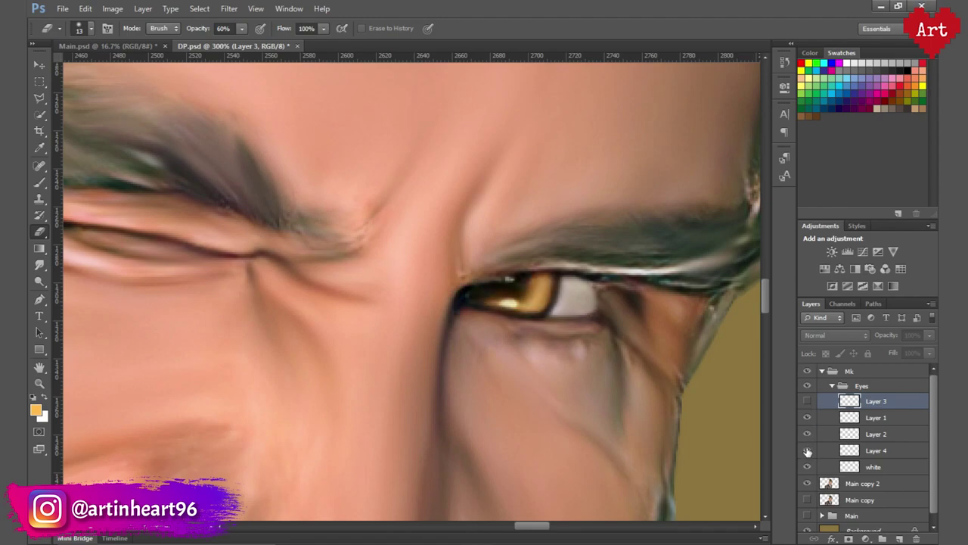
left_click(807, 450)
left_click(807, 401)
left_click(808, 401)
scroll(402, 236, "down", 5)
scroll(485, 227, "up", 5)
scroll(426, 190, "up", 1)
left_click(807, 400)
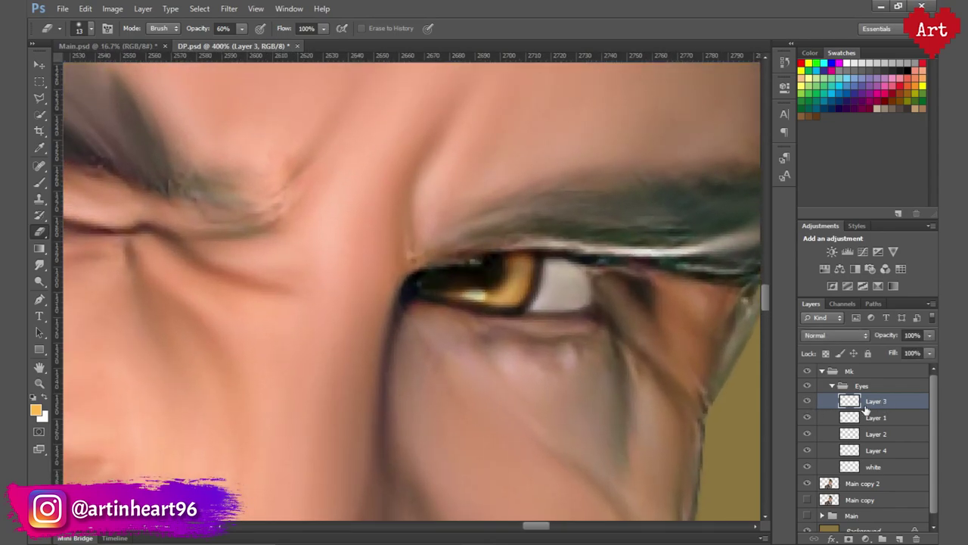
Paint a white highlight across the golden iris with the brush on Layer 3
left_click(47, 399)
left_click(41, 183)
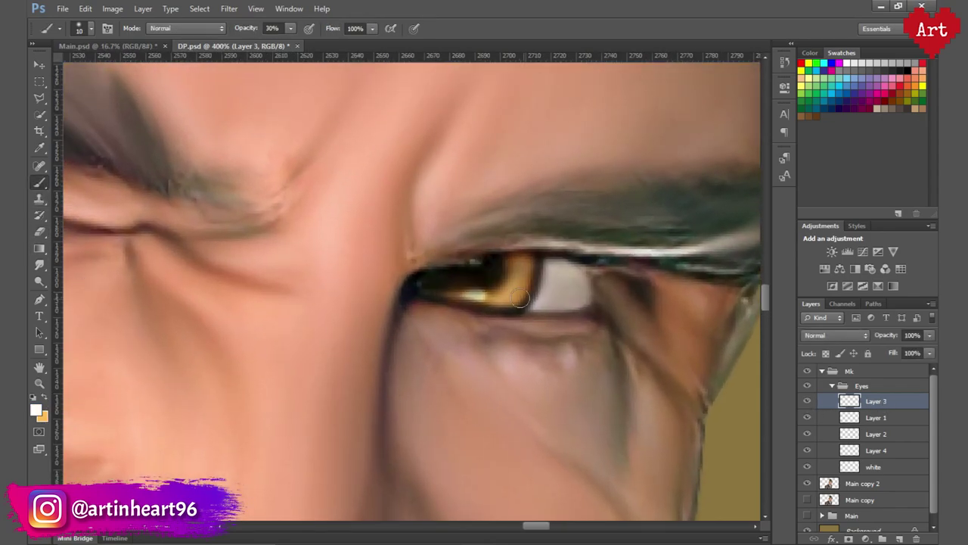
mouse_move(479, 296)
left_mouse_down()
mouse_move(454, 295)
mouse_move(471, 261)
mouse_move(451, 264)
left_mouse_up()
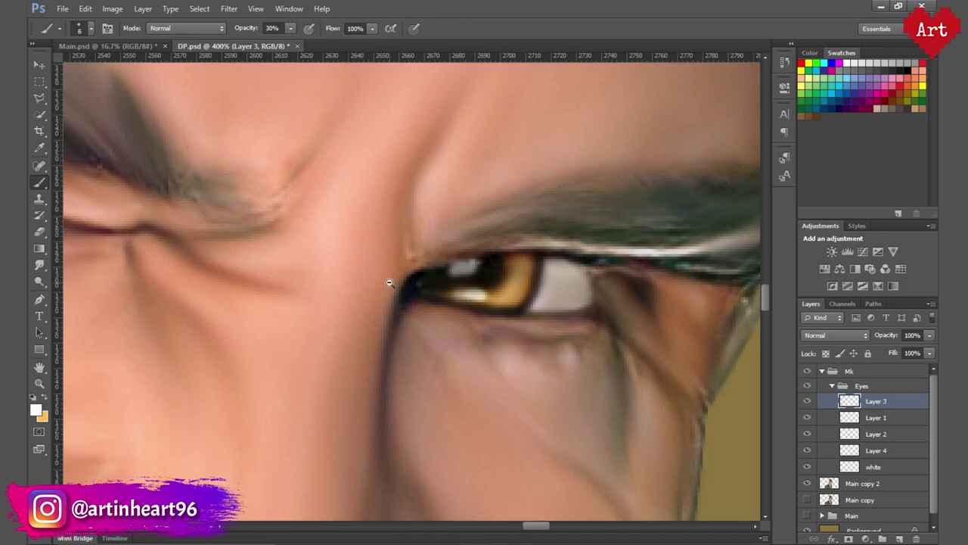
scroll(469, 266, "down", 6)
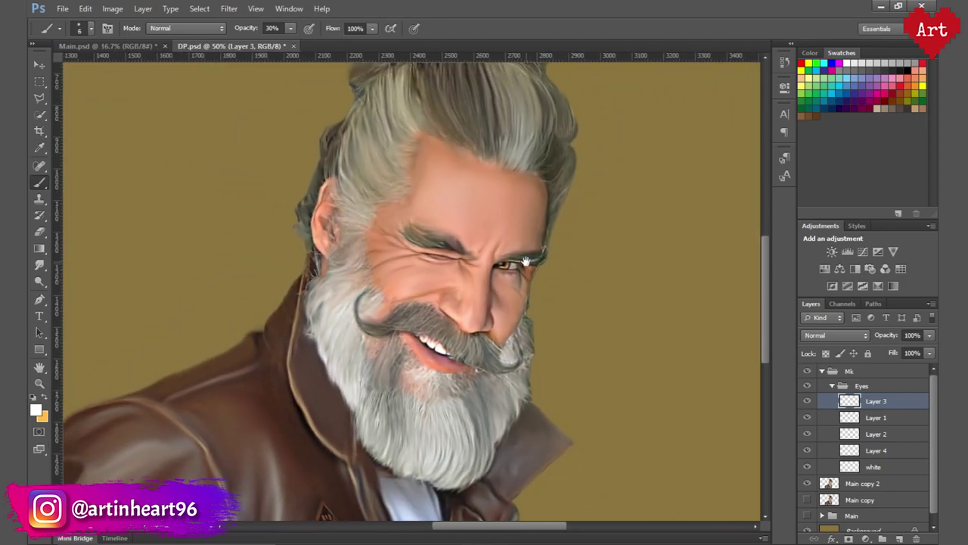
scroll(592, 262, "down", 1)
scroll(547, 269, "up", 1)
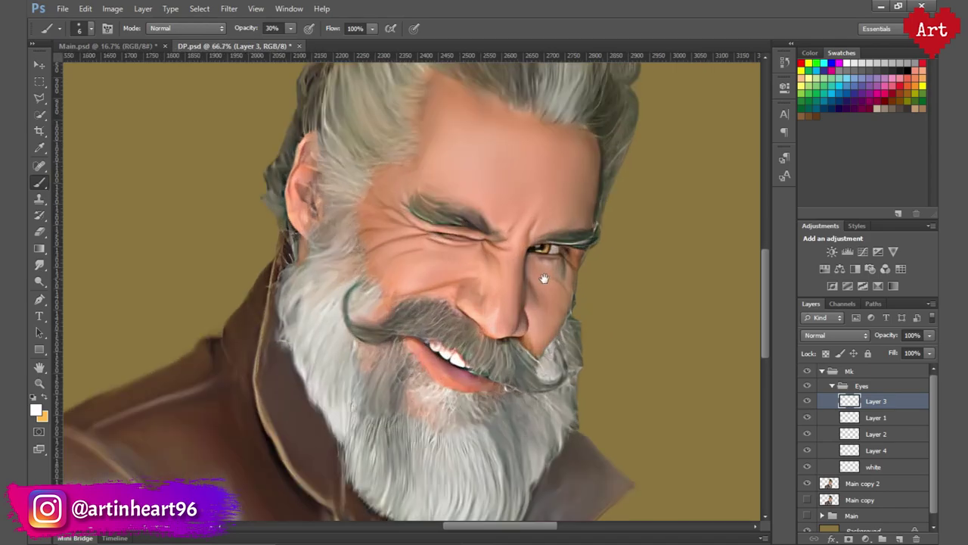
scroll(433, 380, "up", 1)
scroll(433, 380, "up", 2)
Collapse the Eyes group and create a Lips group containing a new layer
left_click(832, 386)
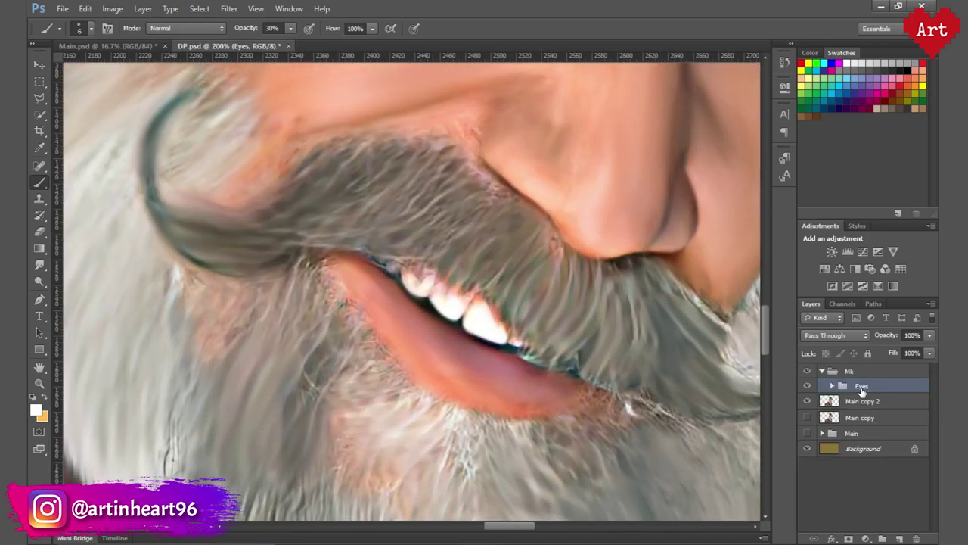
key("ctrl+g")
double_click(868, 387)
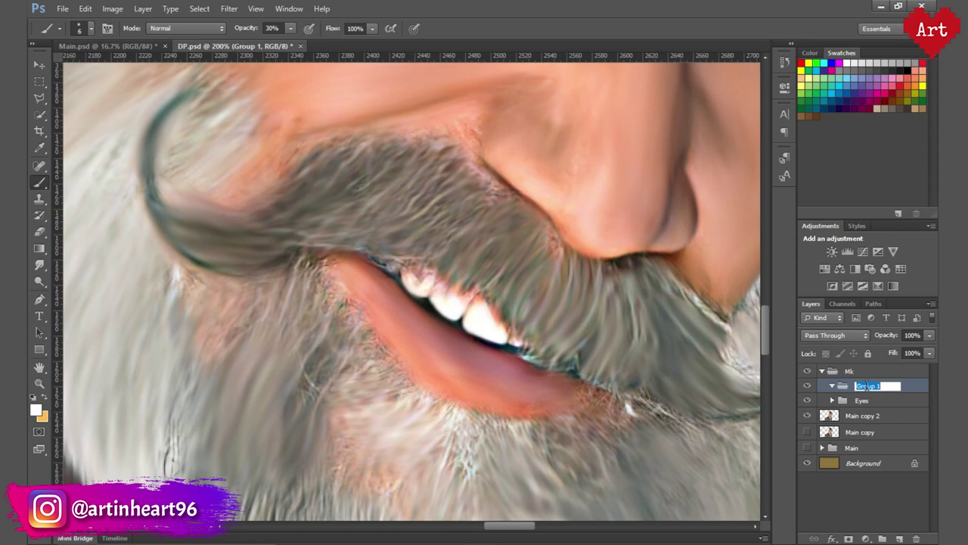
type("Lips")
key("Return")
left_click(900, 538)
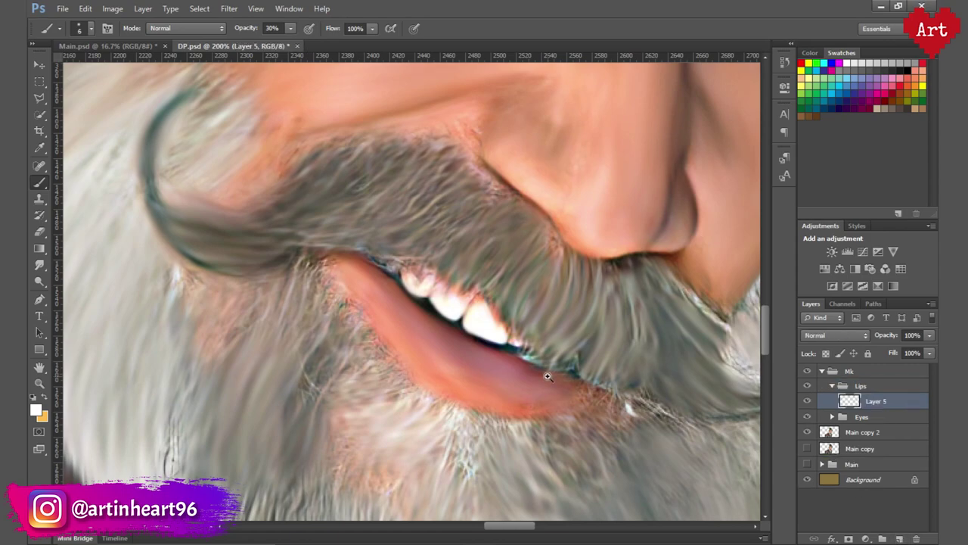
scroll(547, 372, "up", 1)
scroll(130, 357, "down", 1)
Choose a soft pink foreground and set the new lips layer to Color Burn
left_click(36, 409)
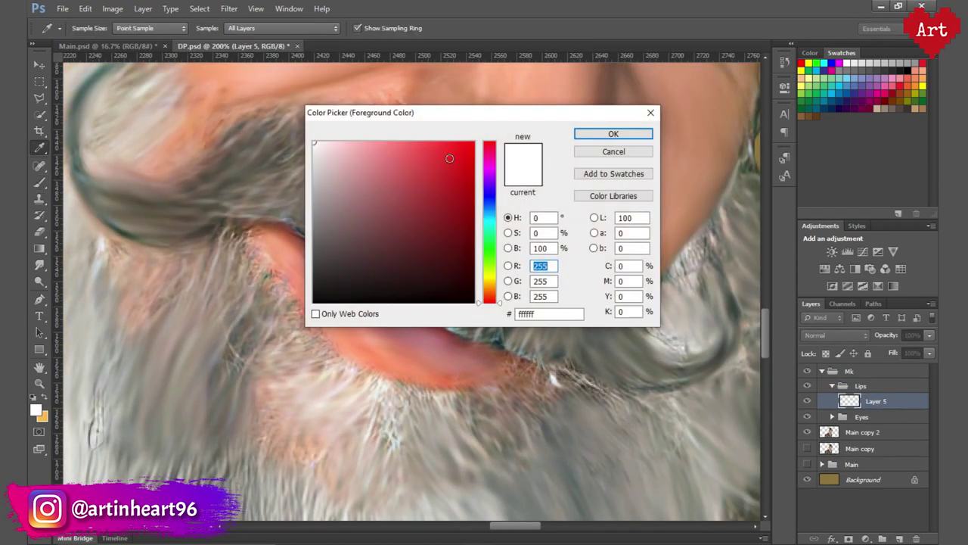
left_click(474, 141)
left_click(384, 142)
left_click_drag(487, 168, 488, 301)
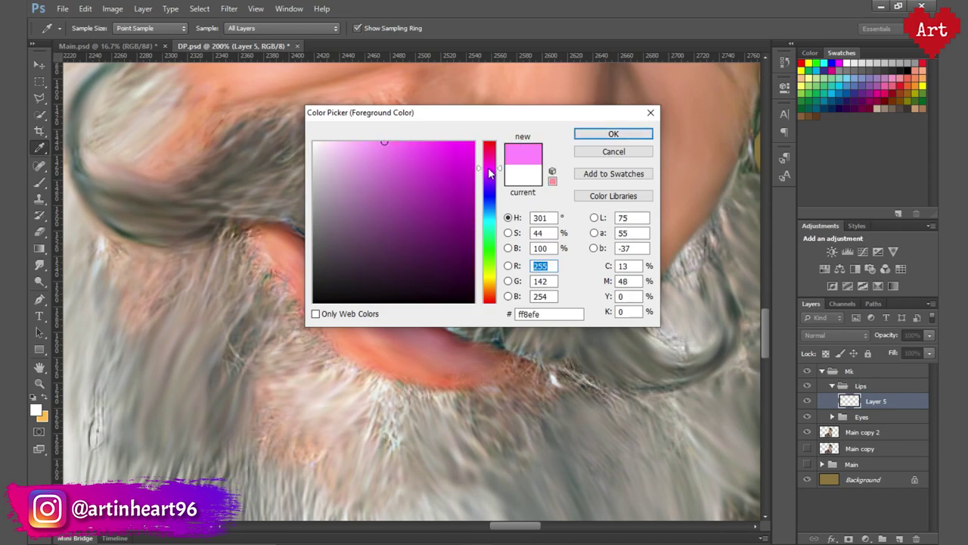
left_click(613, 133)
key("b")
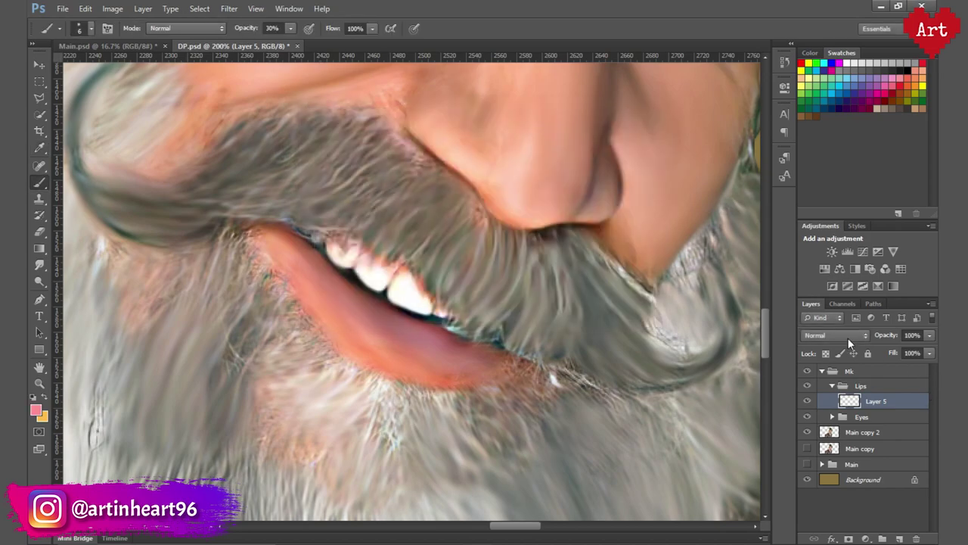
left_click(849, 340)
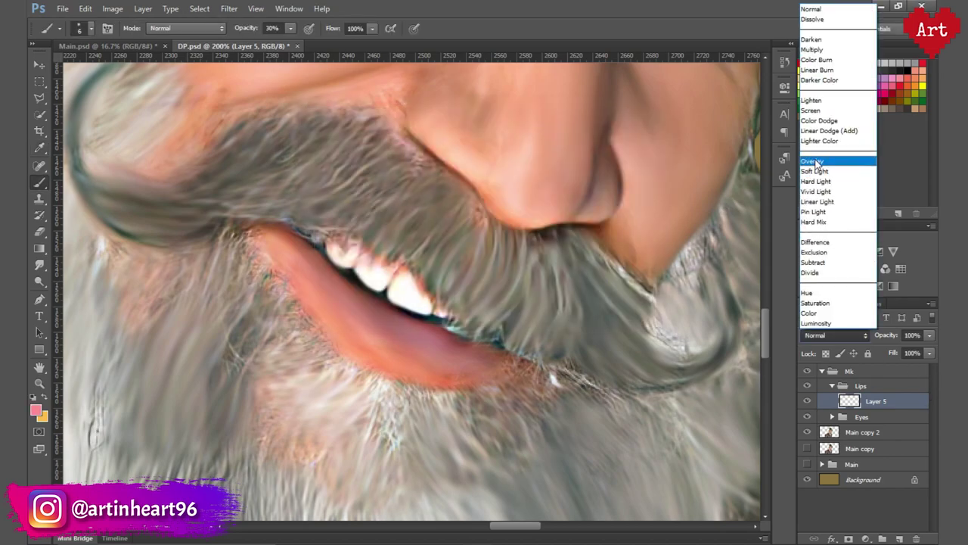
left_click(829, 60)
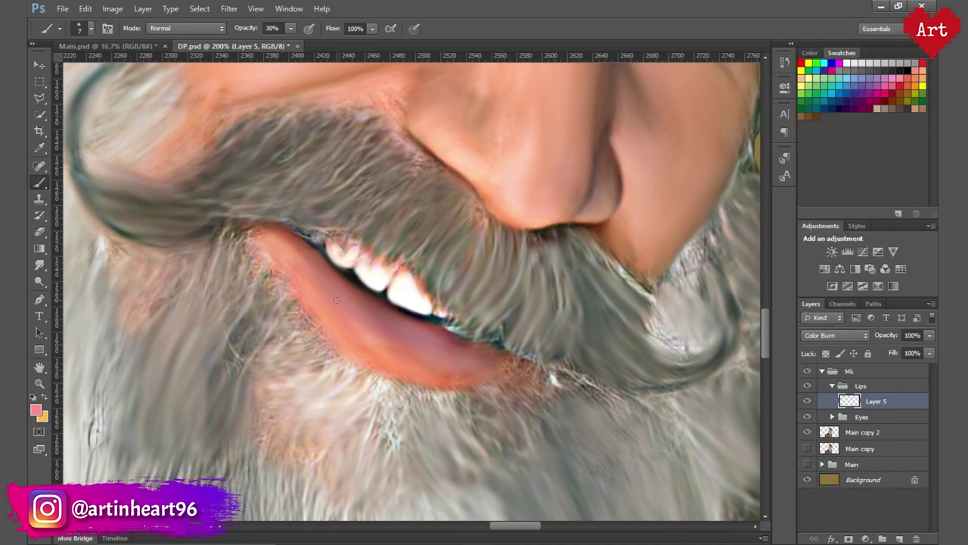
Darken the lower lip with the pink brush and lower the layer opacity to 70%
key("bracketright")
mouse_move(285, 247)
left_mouse_down()
mouse_move(341, 303)
mouse_move(452, 341)
mouse_move(401, 346)
mouse_move(322, 265)
mouse_move(475, 354)
left_mouse_up()
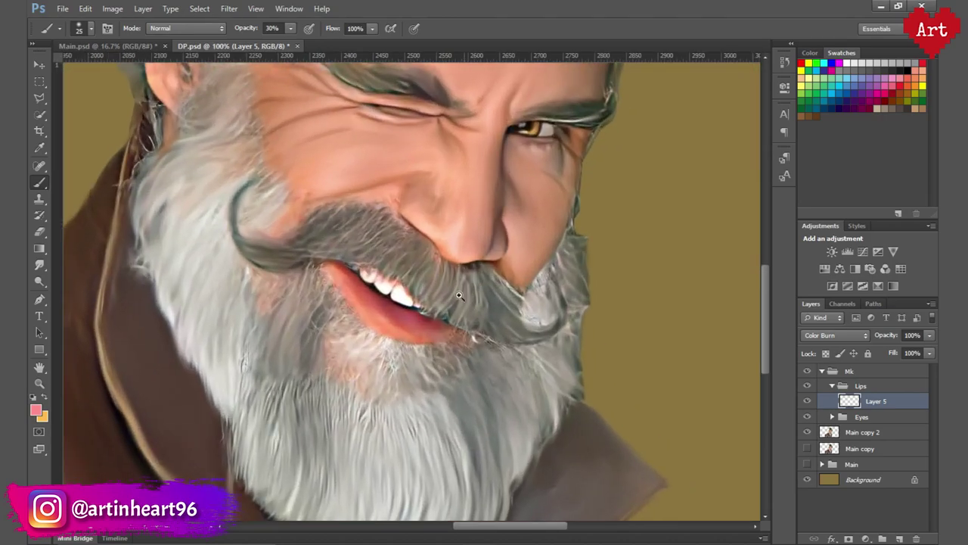
mouse_move(356, 304)
left_mouse_down()
mouse_move(557, 351)
mouse_move(469, 341)
left_mouse_up()
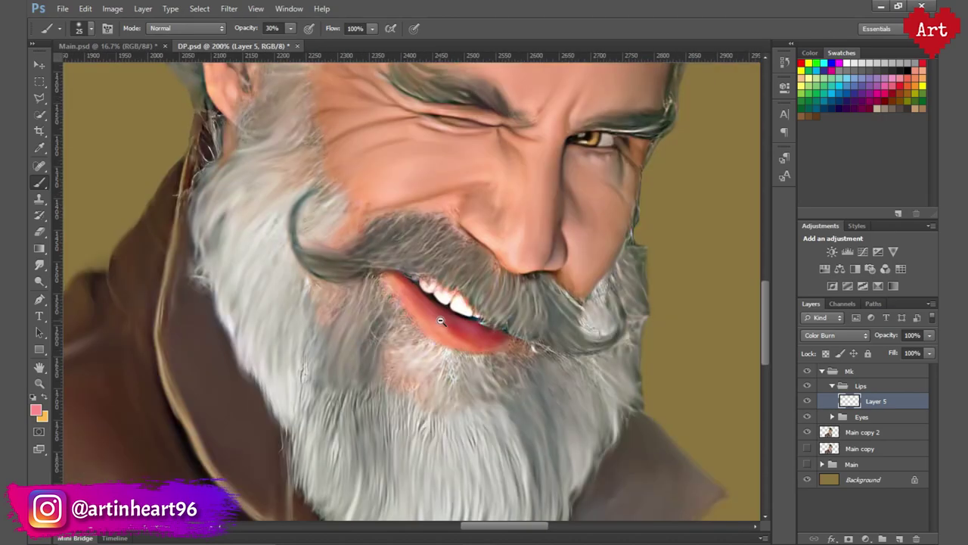
scroll(454, 286, "down", 5)
left_click(891, 335)
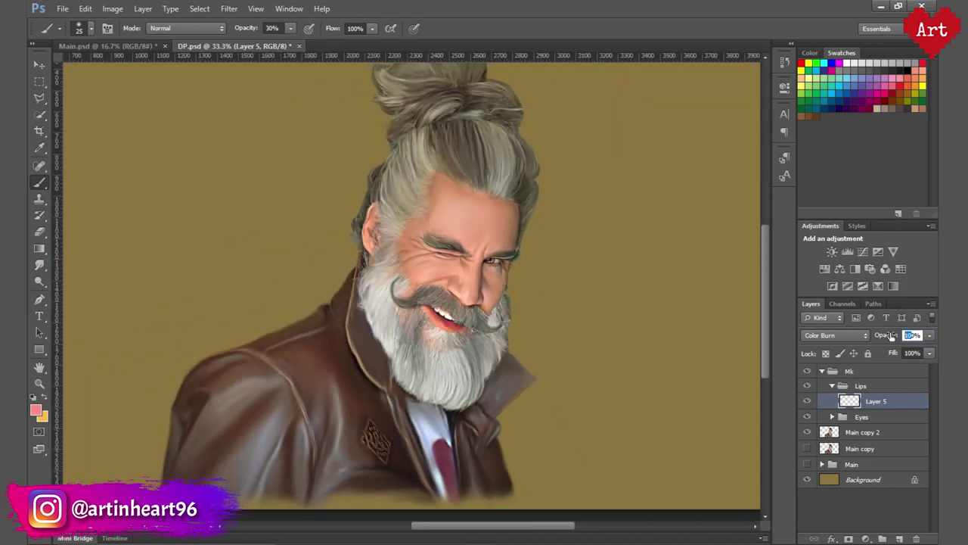
left_click_drag(891, 335, 863, 335)
key("Return")
scroll(452, 314, "up", 2)
scroll(453, 314, "up", 2)
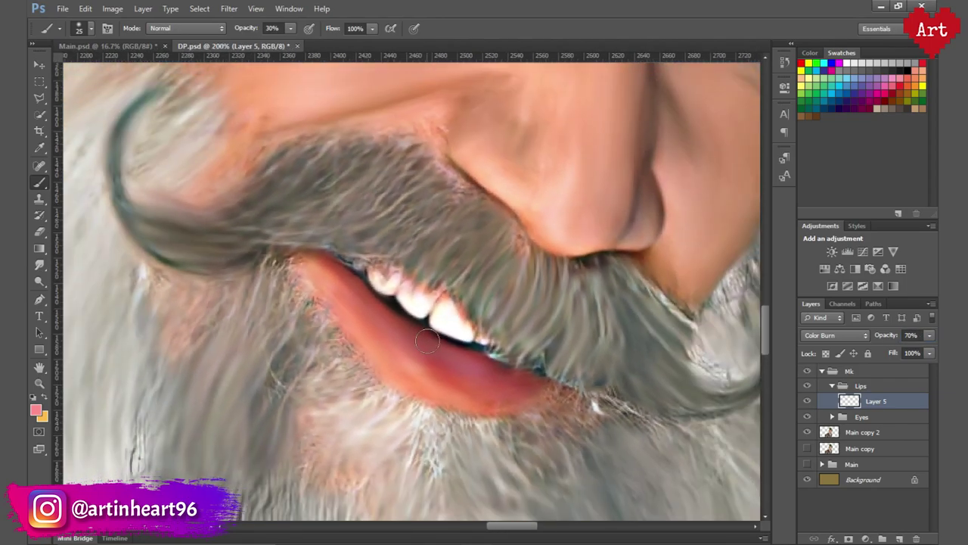
left_click(899, 539)
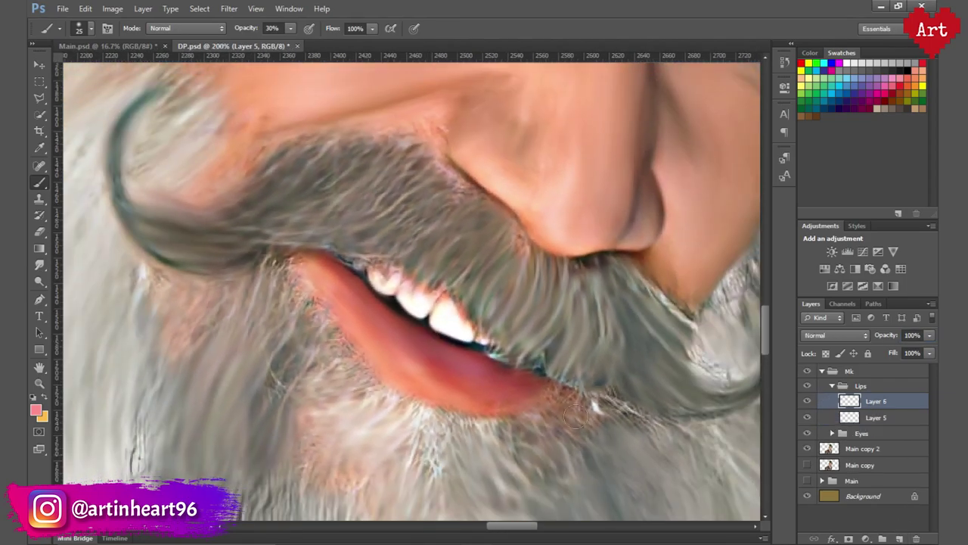
Reset to default colours and paint soft white over the upper teeth, enlarging the brush to 20
left_click(34, 396)
mouse_move(393, 276)
left_mouse_down()
mouse_move(446, 324)
mouse_move(457, 312)
mouse_move(385, 275)
left_mouse_up()
key("bracketright")
left_click(507, 263, "ctrl+alt")
scroll(507, 263, "down", 5)
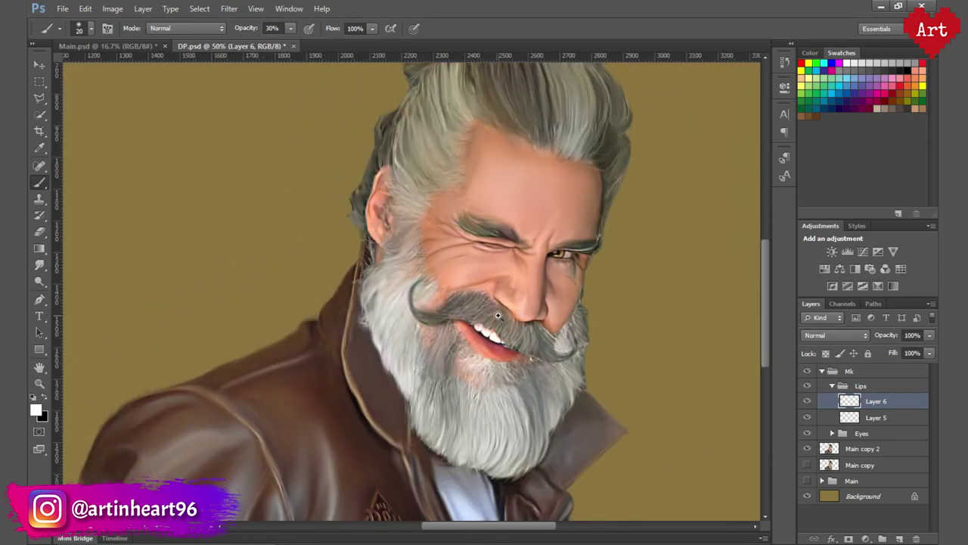
scroll(492, 261, "up", 4)
scroll(488, 352, "up", 3)
scroll(488, 352, "down", 2)
scroll(530, 333, "down", 3)
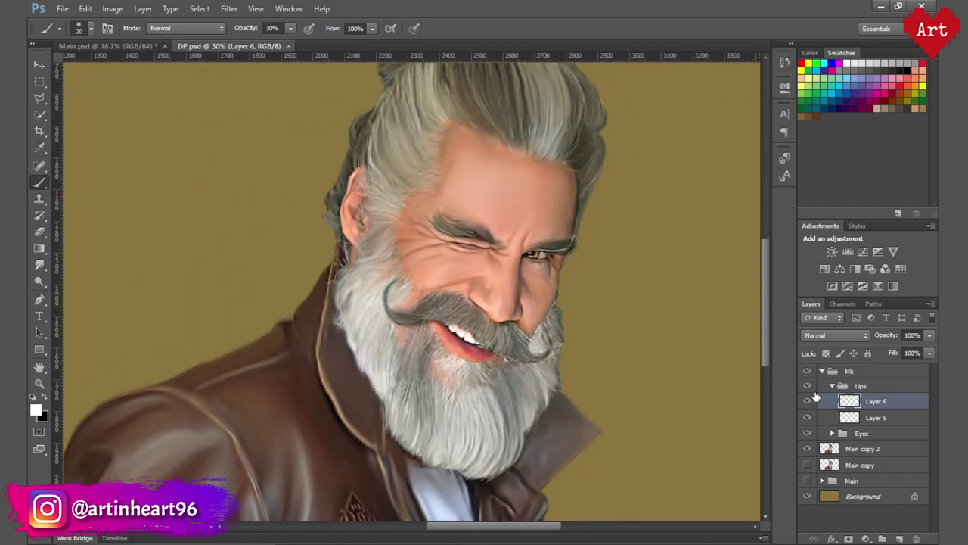
left_click(807, 401)
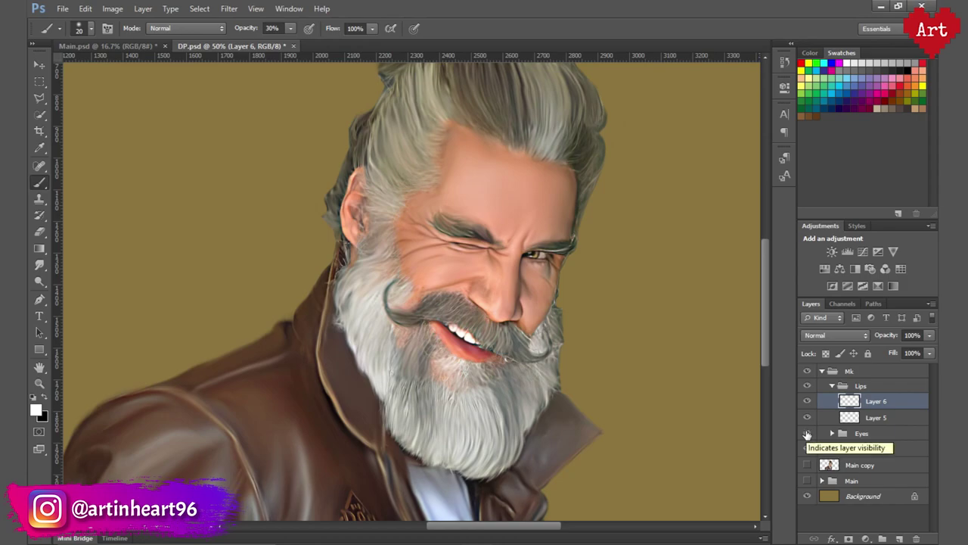
scroll(468, 279, "down", 1)
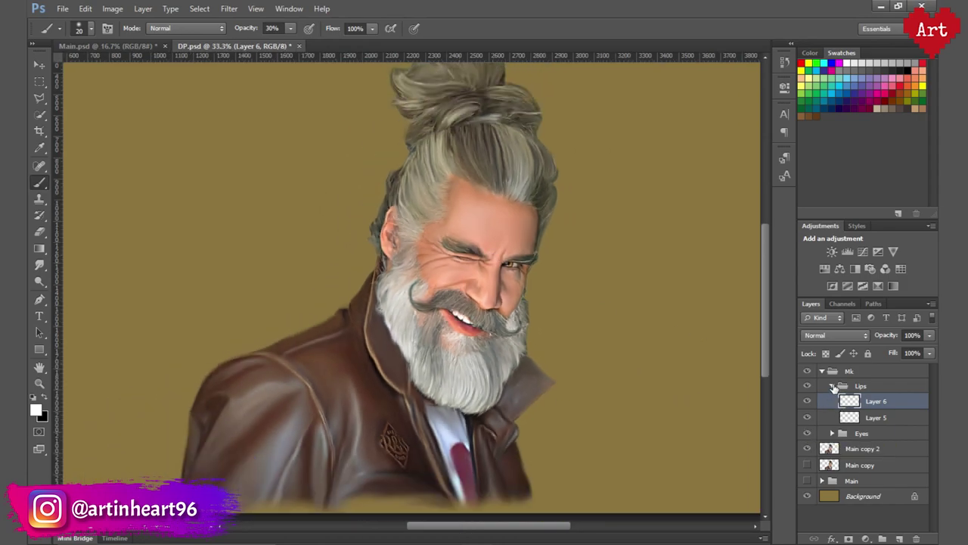
left_click(832, 386)
Duplicate Main copy 2 as Main copy 3, hide the original, and add Selective Color with Reds Cyan -50
left_click(863, 417)
key("ctrl+j")
left_click(807, 432)
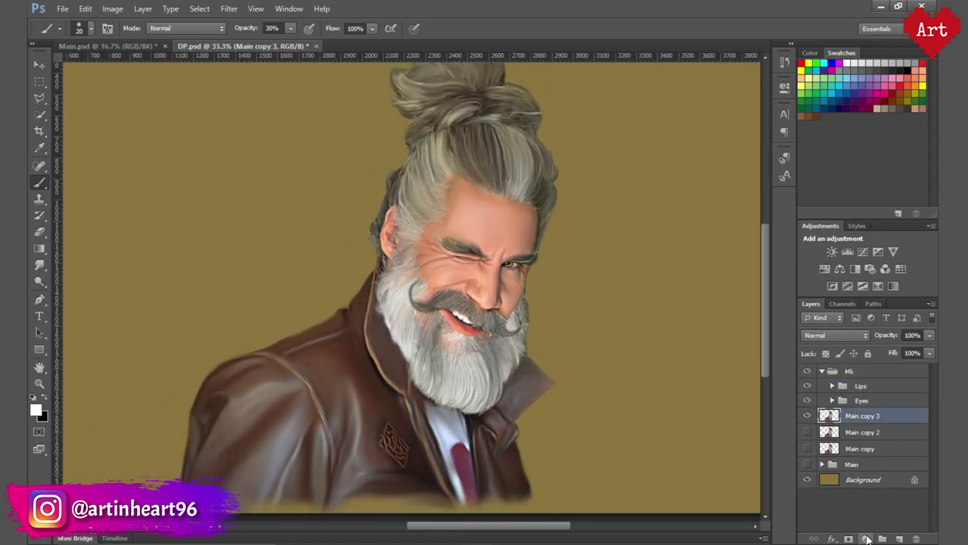
left_click(867, 539)
left_click(855, 522)
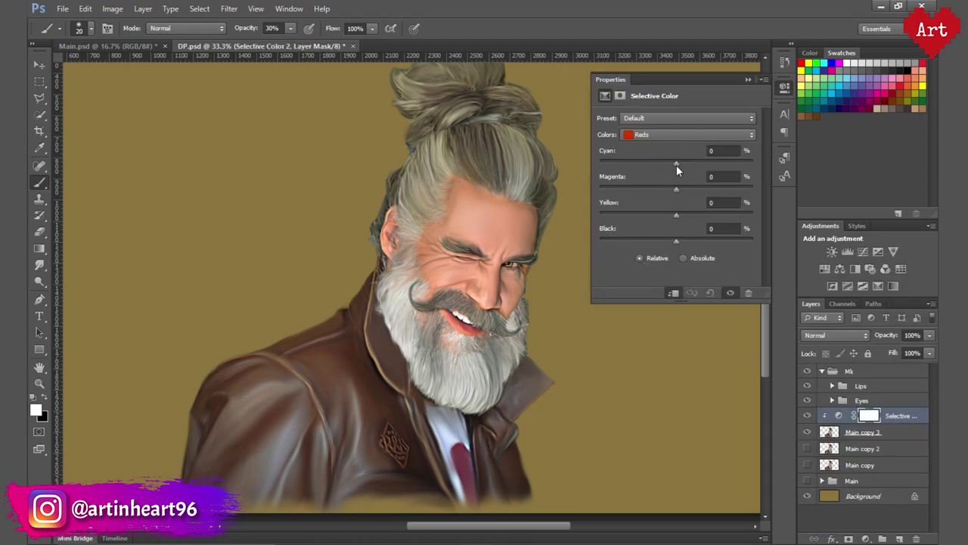
mouse_move(676, 165)
left_mouse_down()
mouse_move(628, 165)
mouse_move(637, 167)
left_mouse_up()
Set the Selective Color Yellows to Cyan -6 and Yellow +11
left_click(667, 134)
left_click(650, 153)
left_click(673, 163)
left_click_drag(676, 215, 687, 244)
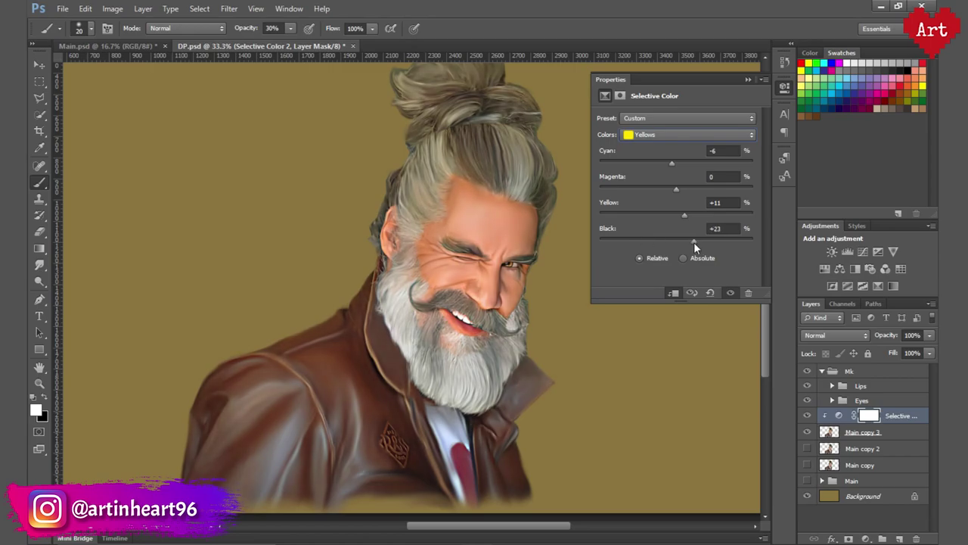
left_click(784, 88)
scroll(491, 255, "up", 2)
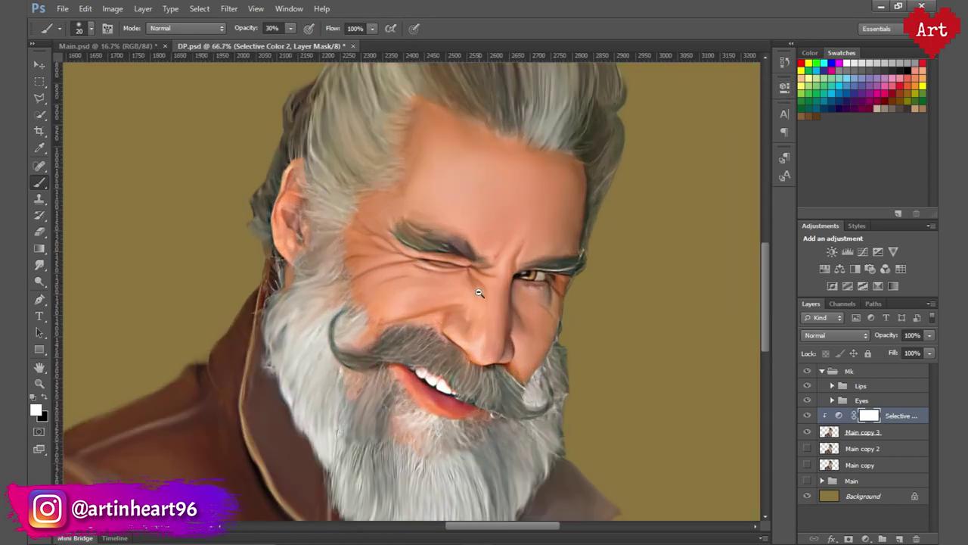
scroll(478, 292, "down", 1)
scroll(478, 292, "down", 1)
scroll(478, 292, "up", 1)
scroll(484, 287, "up", 1)
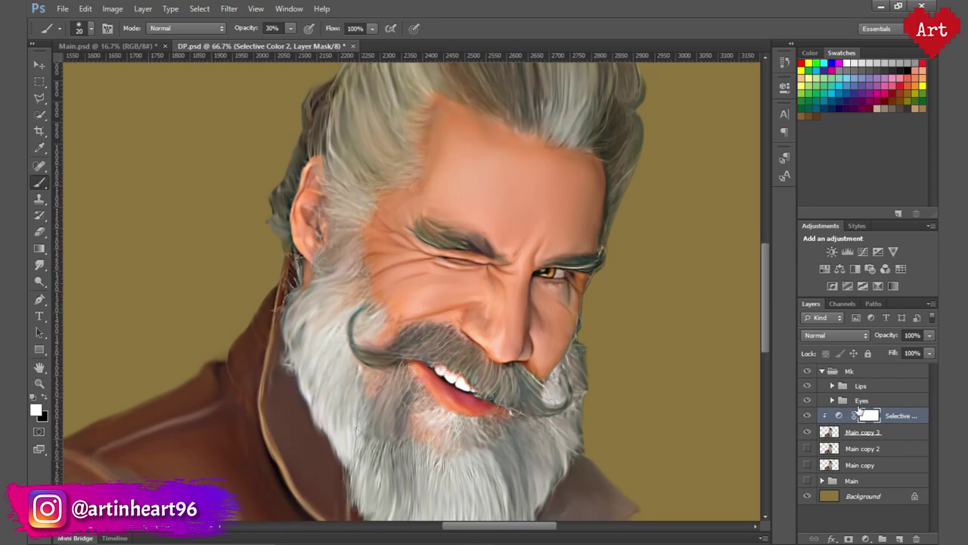
left_click(870, 386)
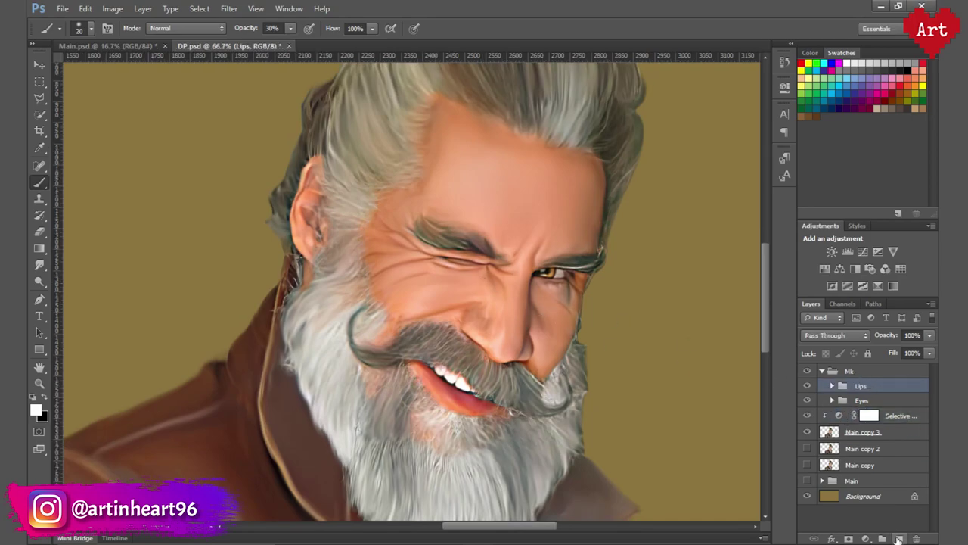
Create a group named Brown containing a new layer named Lines
left_click(882, 539)
double_click(870, 387)
type("Brow")
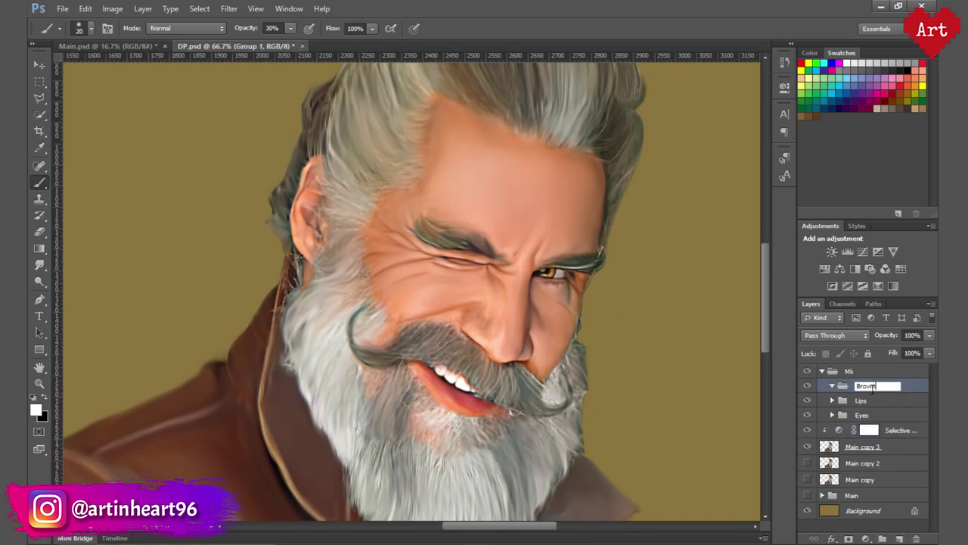
key("Return")
key("ctrl+shift+alt+n")
double_click(870, 401)
key("BackSpace")
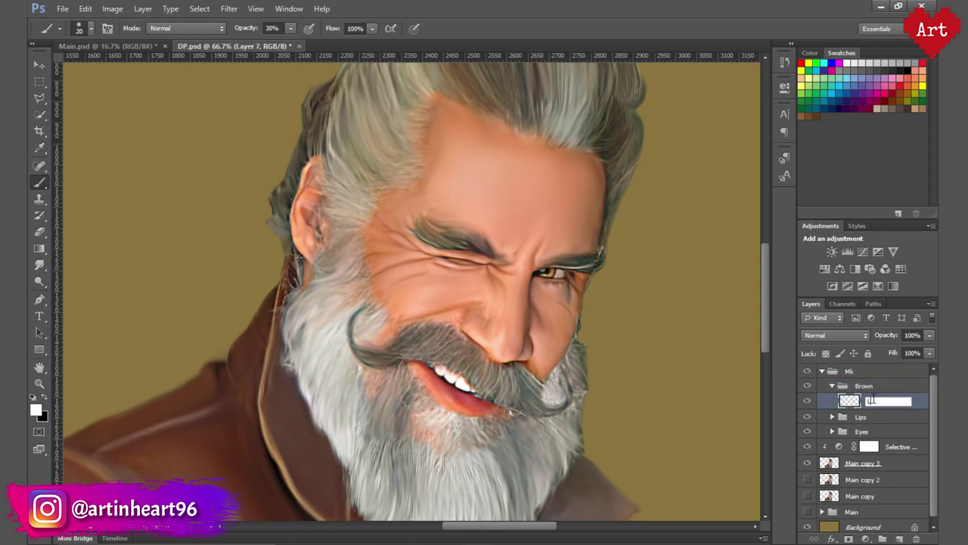
type("nes")
key("Return")
Zoom to the nose and set a 19 px round brush at 100% opacity
scroll(525, 352, "up", 1)
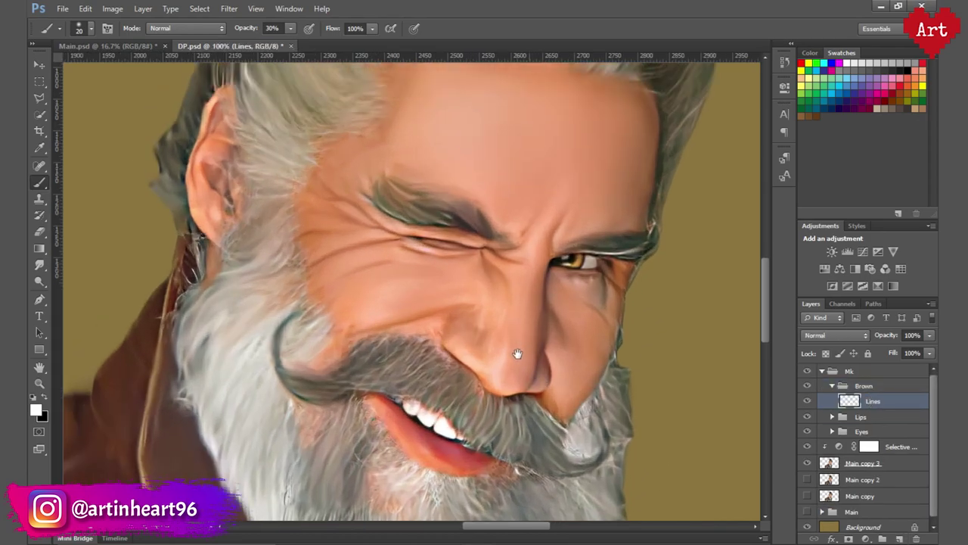
left_click_drag(525, 341, 521, 370)
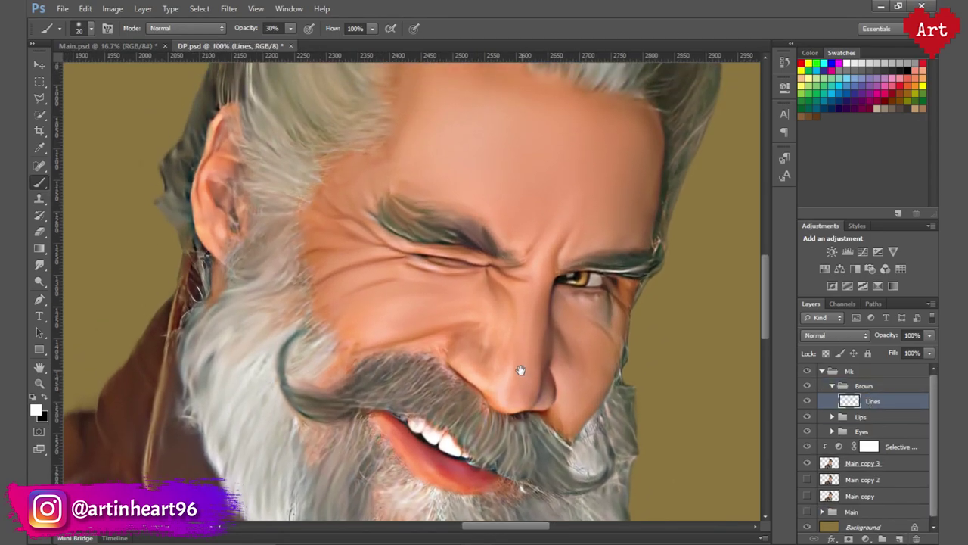
left_click(91, 29)
left_click(155, 165)
left_click(452, 25)
type("100")
key("BackSpace")
Draw a Pen path from beside the nostril curving up the nose wing
scroll(521, 285, "up", 3)
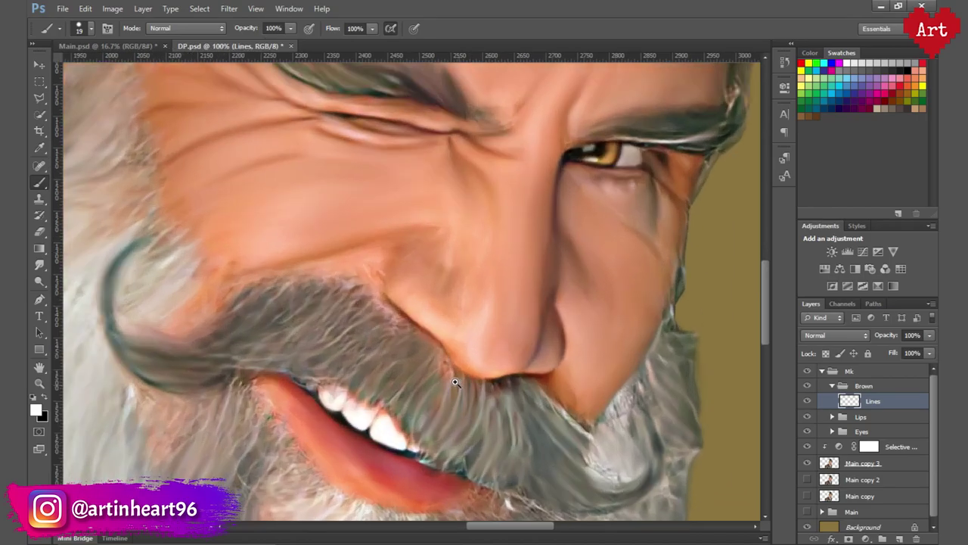
key("p")
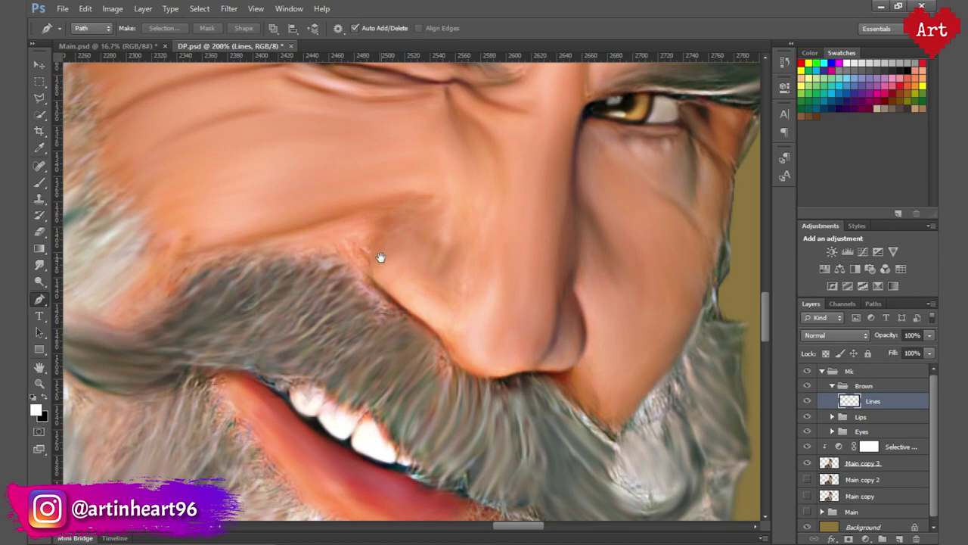
left_click_drag(381, 258, 411, 318)
left_click(449, 388)
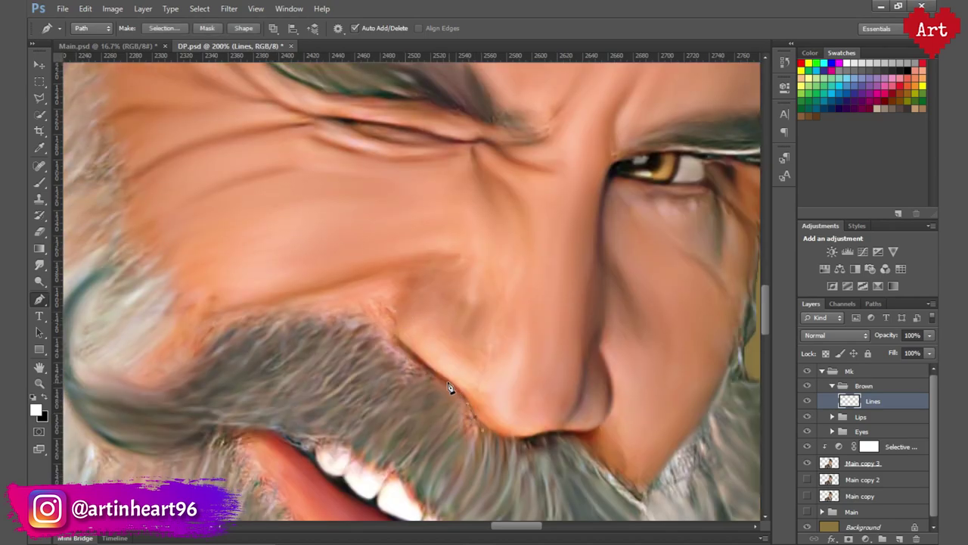
left_click(425, 369)
left_click_drag(451, 262, 491, 264)
Zoom in and move the path's top anchor left to fit the crease
key("ctrl+plus")
key("ctrl+plus")
mouse_move(517, 226)
left_mouse_down()
mouse_move(408, 281)
mouse_move(434, 279)
mouse_move(384, 281)
left_mouse_up()
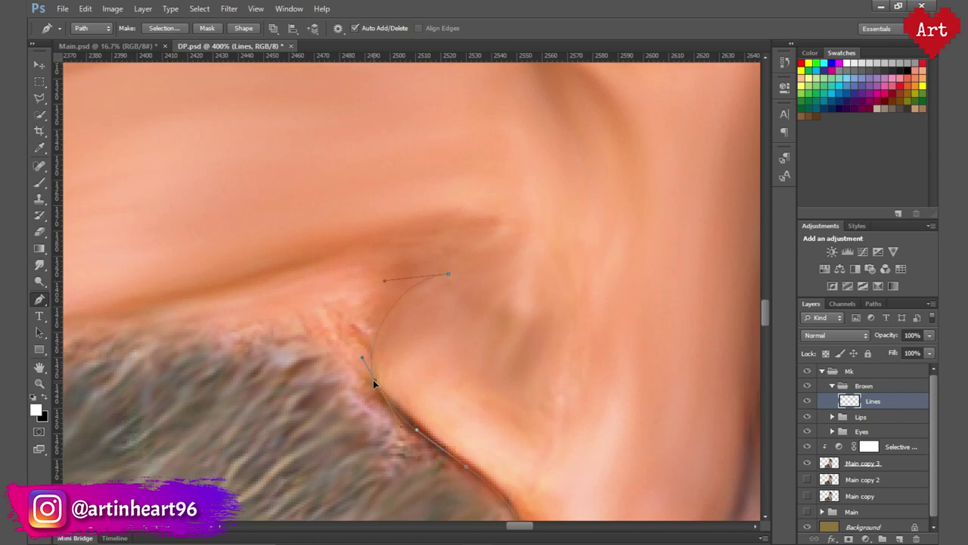
scroll(378, 280, "right", 3)
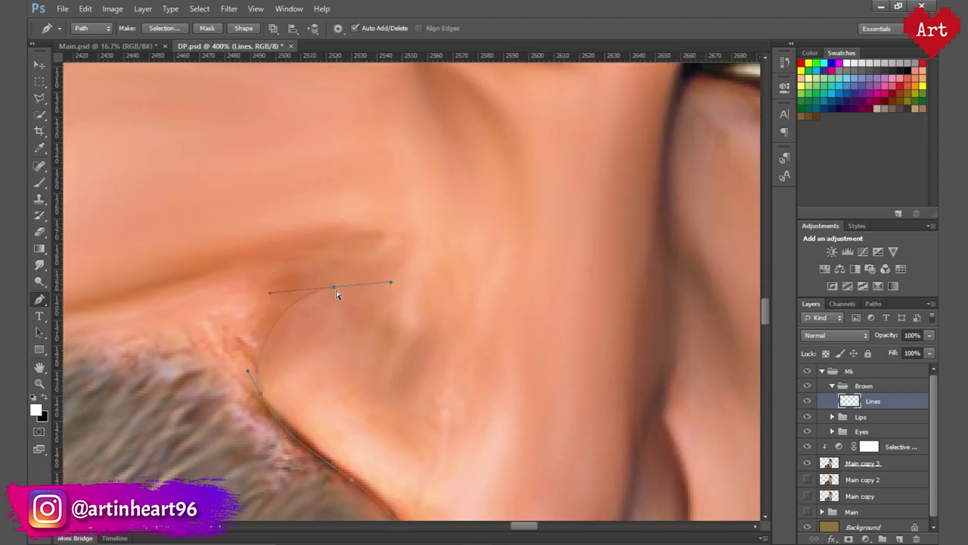
left_click_drag(337, 294, 332, 296)
left_click_drag(372, 270, 309, 292)
Add a smooth anchor, delete an unneeded one, and reshape the end anchor
left_click_drag(402, 254, 437, 251)
left_click(309, 294)
left_click_drag(389, 256, 443, 232)
left_click_drag(384, 229, 382, 240)
scroll(276, 259, "down", 4)
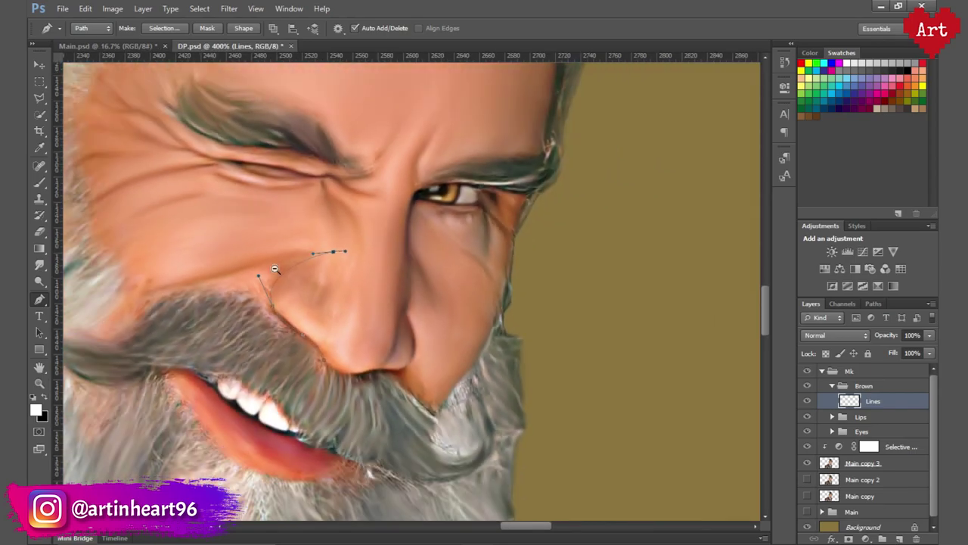
scroll(292, 289, "up", 1)
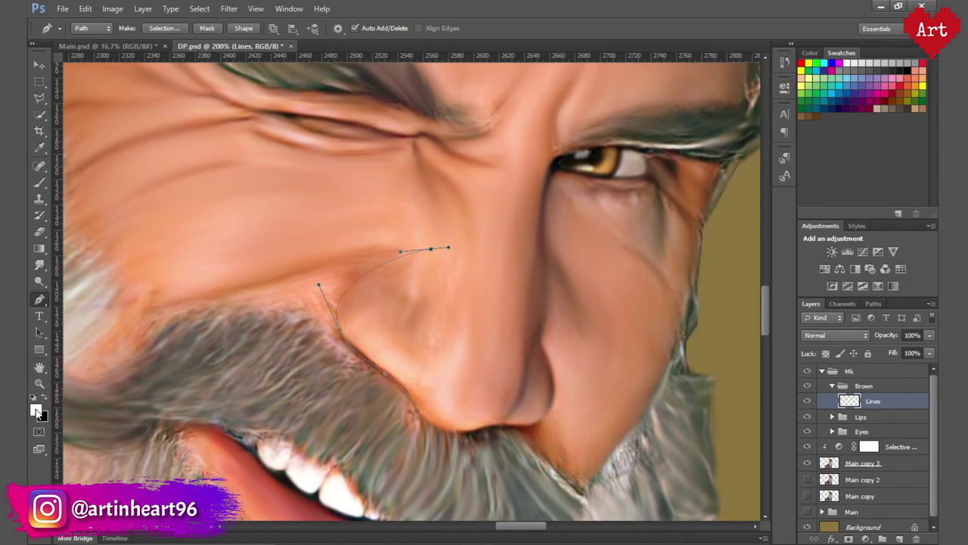
left_click(35, 408)
Set the foreground colour to a brown sampled from the painting
left_click_drag(516, 122, 741, 128)
left_click(519, 403)
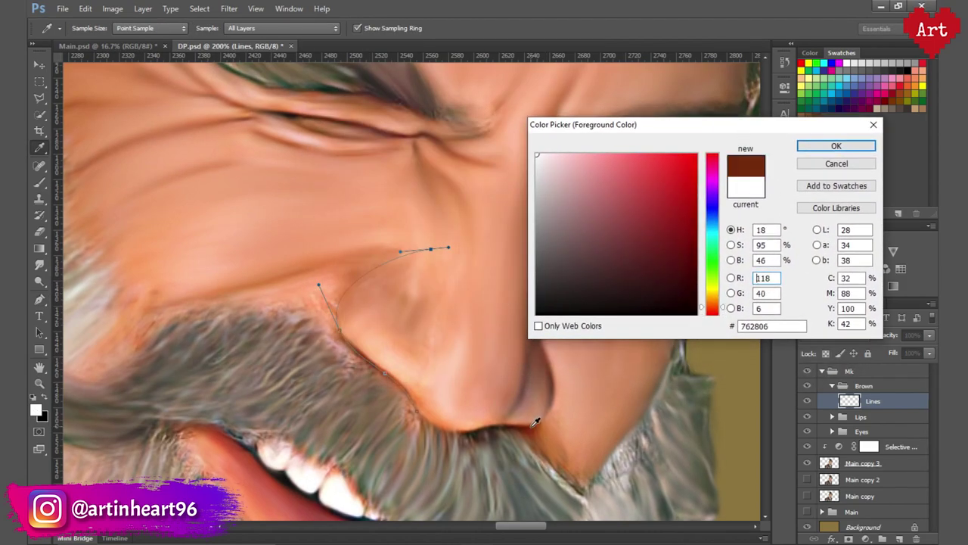
left_click(671, 246)
key("Return")
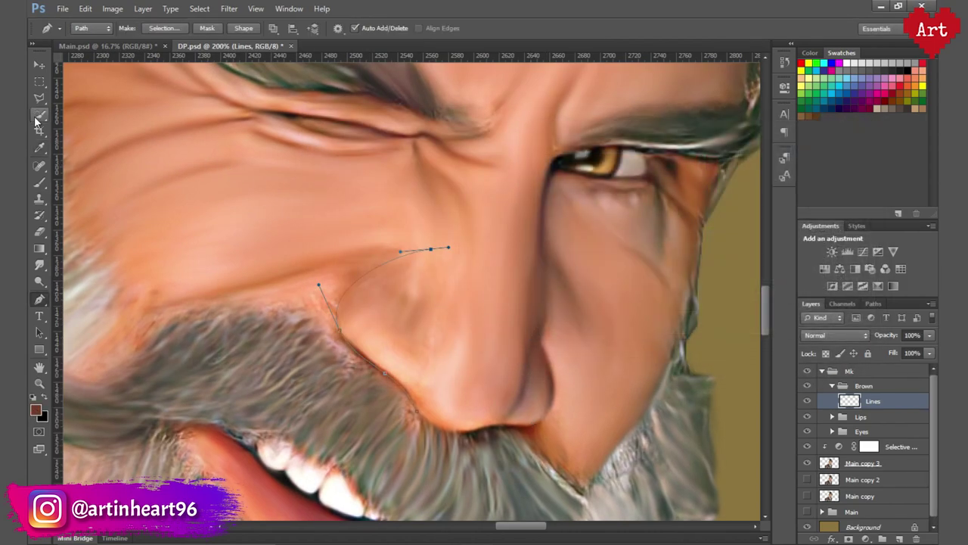
Set the brush size to 5 px
key("b")
left_click(82, 28)
type("5")
key("Return")
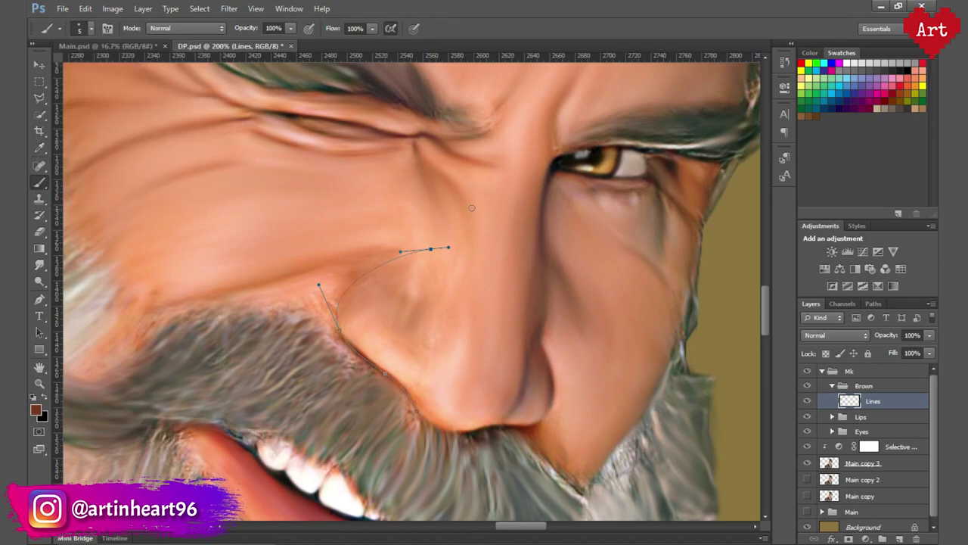
key("p")
Stroke the nose-crease path with the Brush tool
right_click(413, 254)
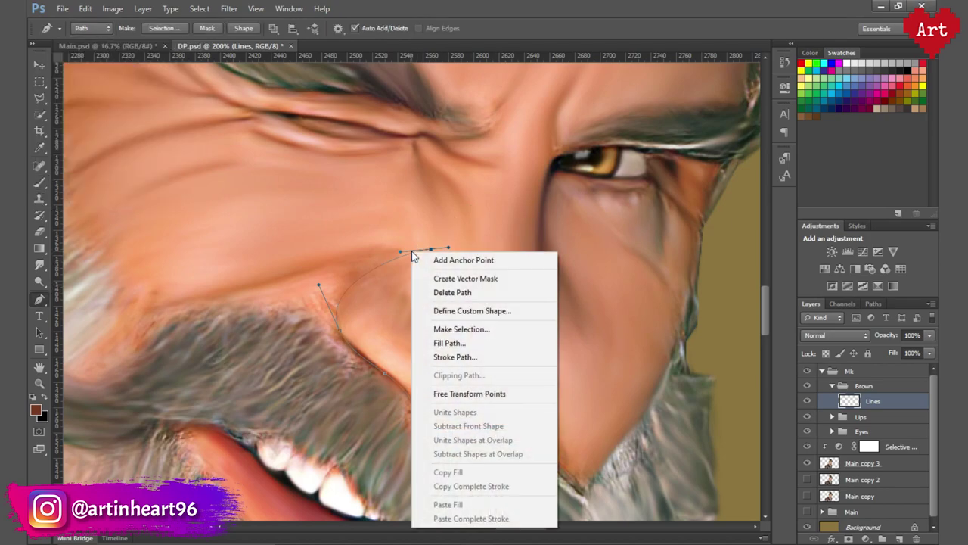
left_click(454, 355)
left_click(447, 189)
left_click(438, 220)
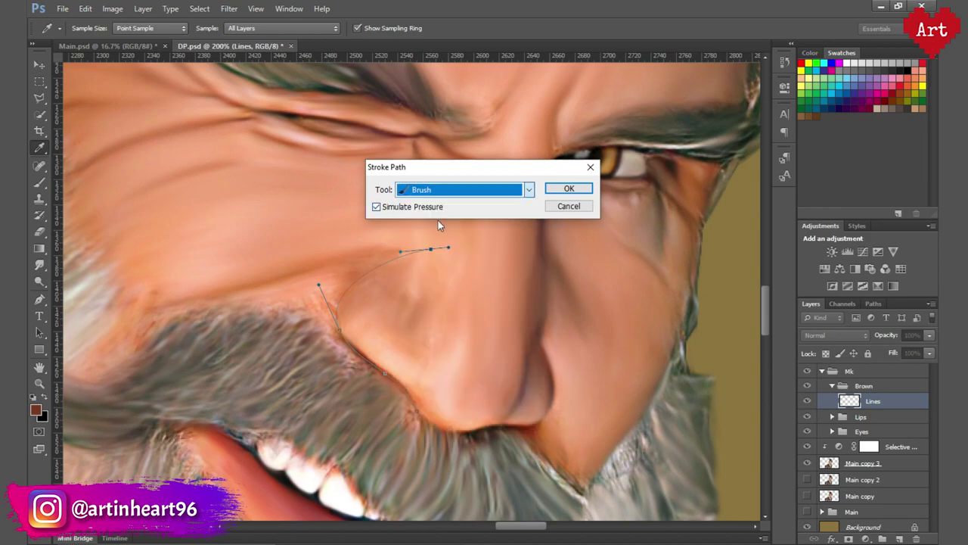
left_click(567, 188)
Undo the stroke, move the top anchor up-right, and set a 4 px brush
key("ctrl+z")
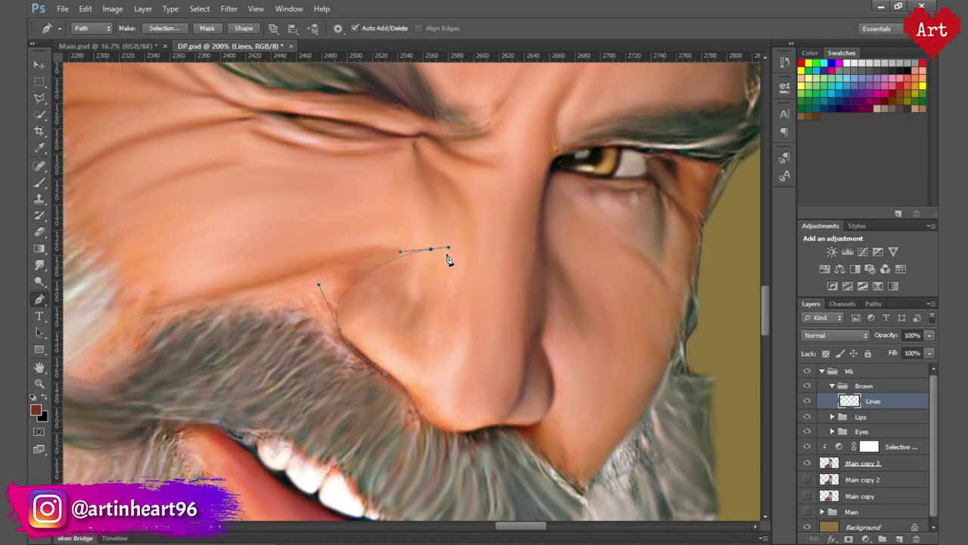
left_click_drag(432, 249, 447, 244)
key("b")
left_click(90, 28)
double_click(144, 48)
type("4")
key("Return")
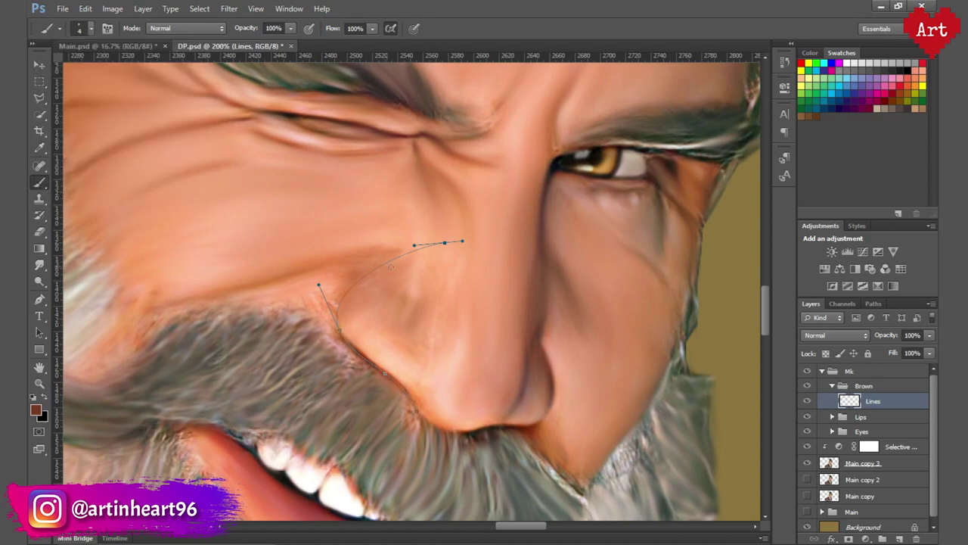
Stroke the path again with the 4 px brush and zoom out to the whole face
key("p")
right_click(416, 245)
left_click(552, 334)
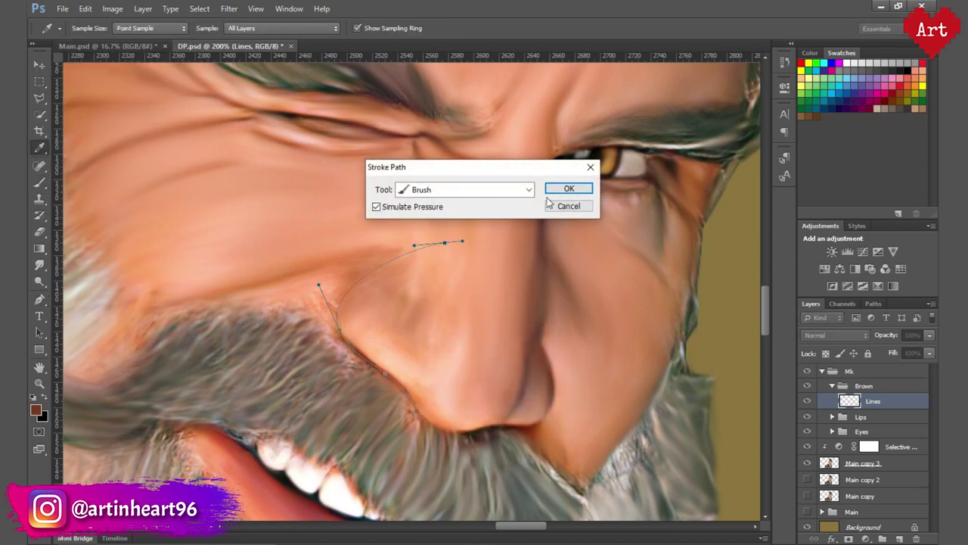
key("Return")
key("ctrl+minus")
key("ctrl+minus")
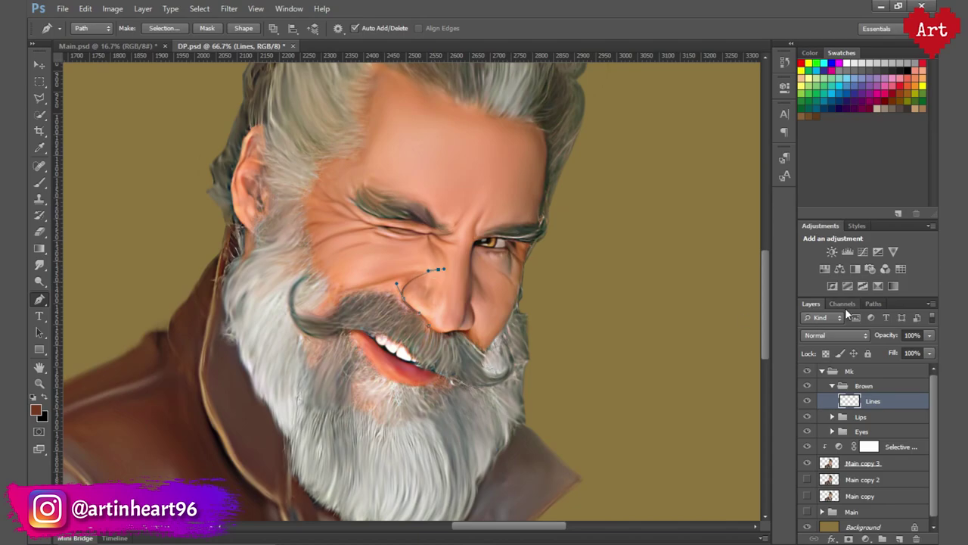
left_click(874, 304)
key("ctrl+minus")
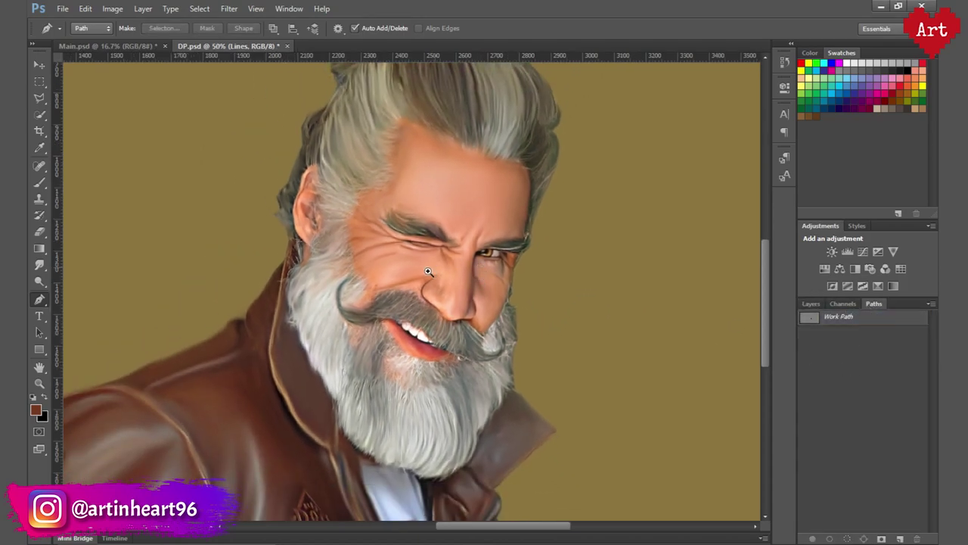
Draw a Pen path under the nose tip and up its right edge
left_click(428, 272)
left_click(428, 283)
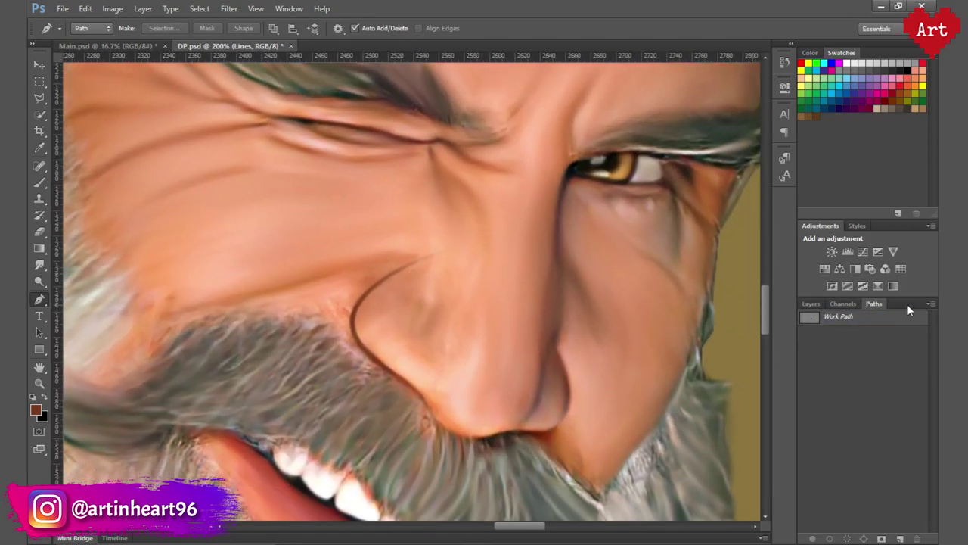
left_click(811, 303)
scroll(586, 355, "down", 1)
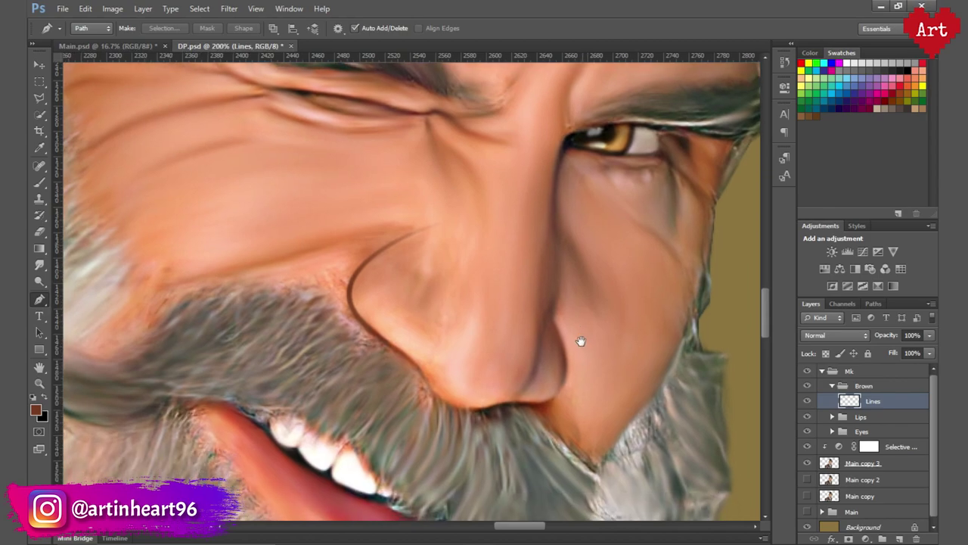
left_click(517, 404)
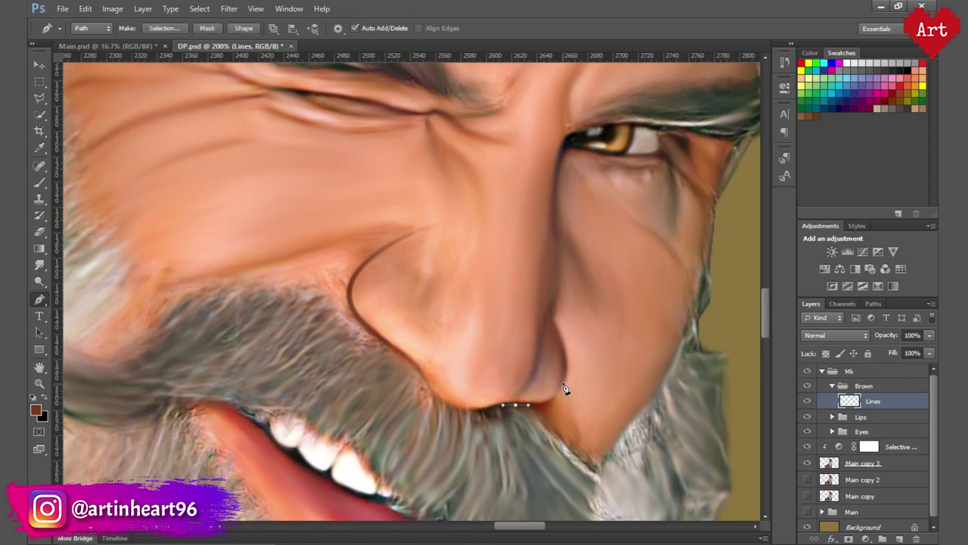
left_click_drag(571, 365, 570, 360)
left_click(549, 316)
left_click_drag(537, 294, 529, 301)
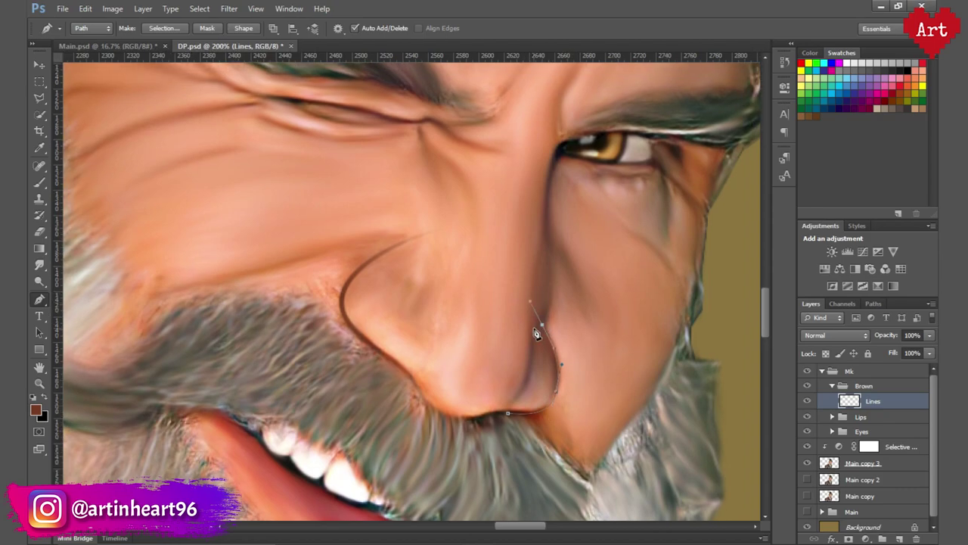
Stroke the new nose path with the brush and hide the path outline
right_click(542, 325)
left_click(583, 154)
left_click(563, 189)
left_click(874, 304)
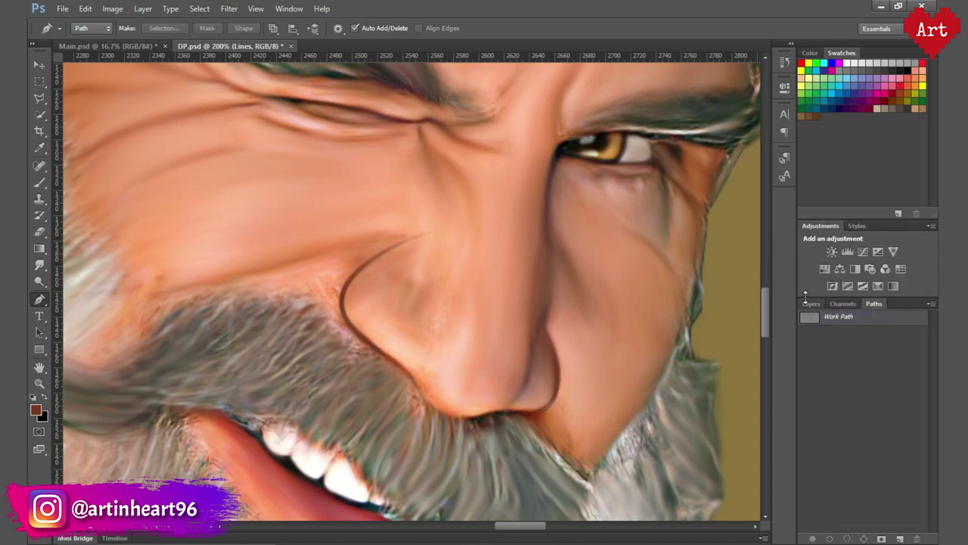
left_click(810, 303)
scroll(549, 313, "down", 1)
scroll(492, 313, "up", 1)
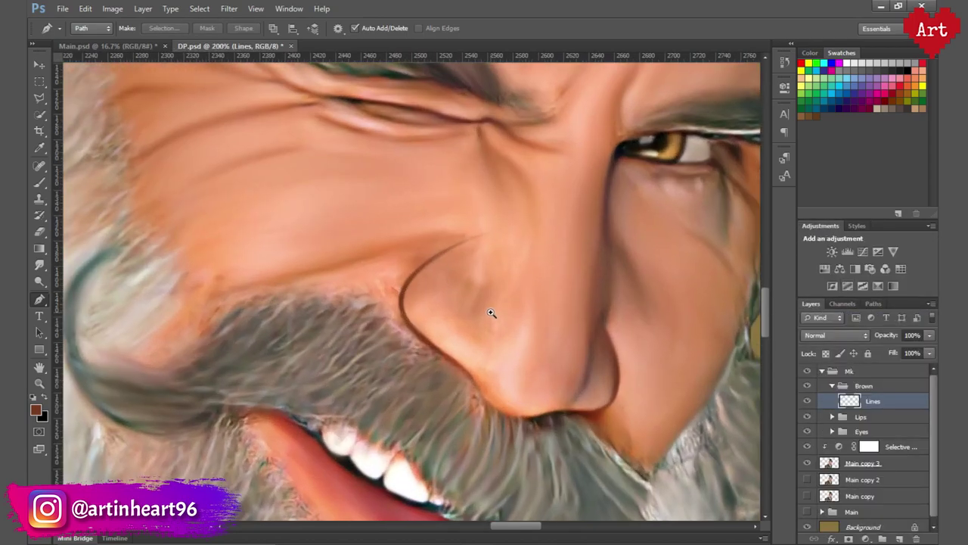
scroll(491, 313, "up", 1)
left_click_drag(493, 313, 457, 305)
Fade the nostril line's upper tip with a 50% opacity eraser
key("e")
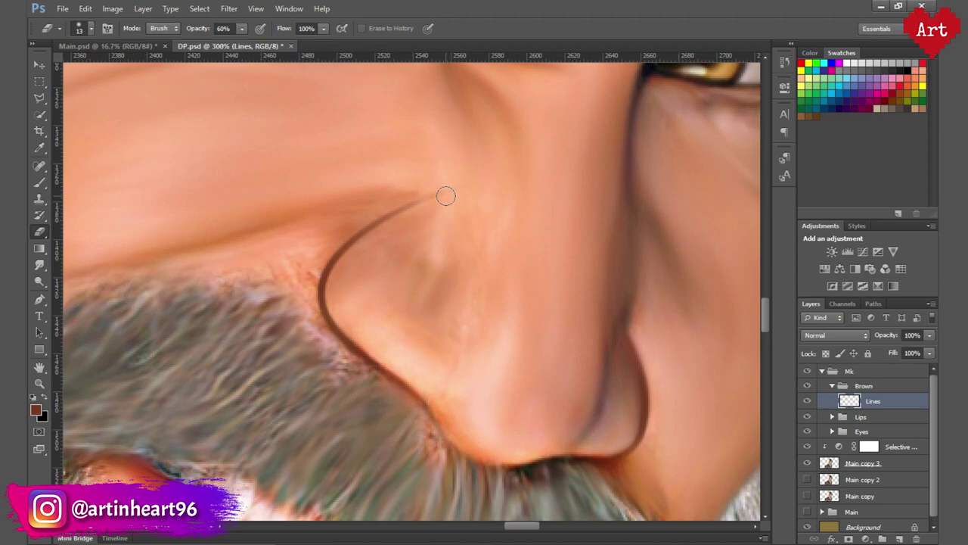
left_click(202, 31)
type("0")
key("Return")
left_click_drag(445, 196, 404, 177)
left_click(372, 176, "alt")
left_click(372, 177, "alt")
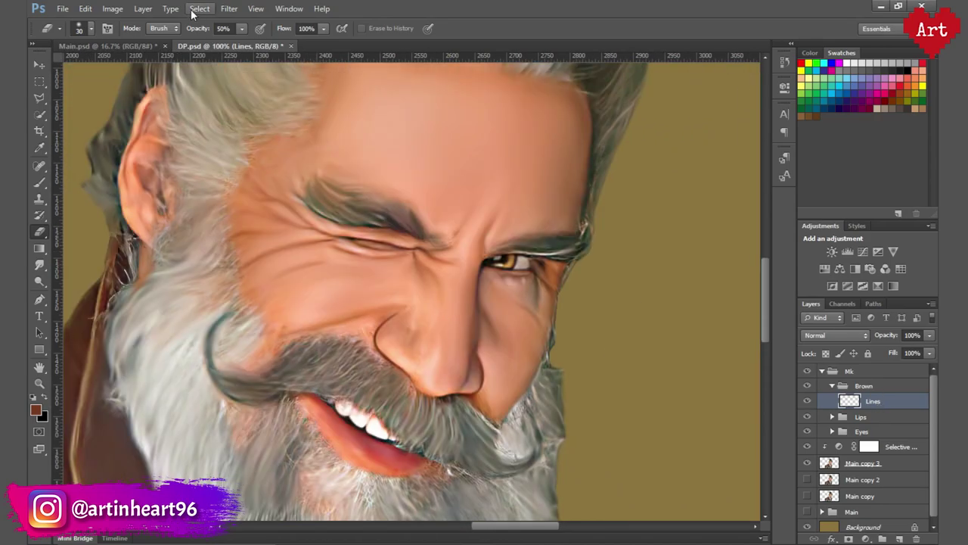
Apply a Gaussian Blur with a 1.1-pixel radius to the Lines layer
left_click(229, 8)
left_click(415, 213)
left_click_drag(460, 118, 648, 119)
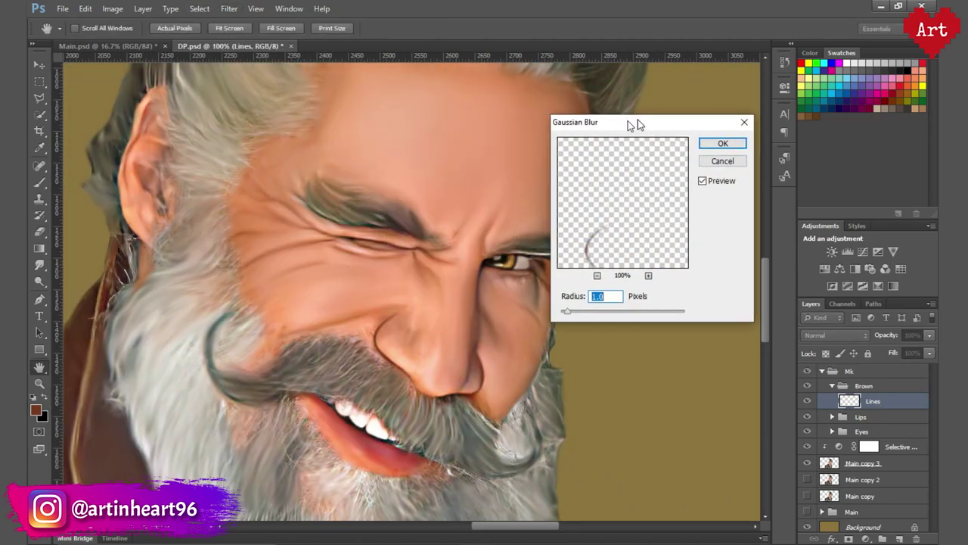
double_click(613, 292)
type("1")
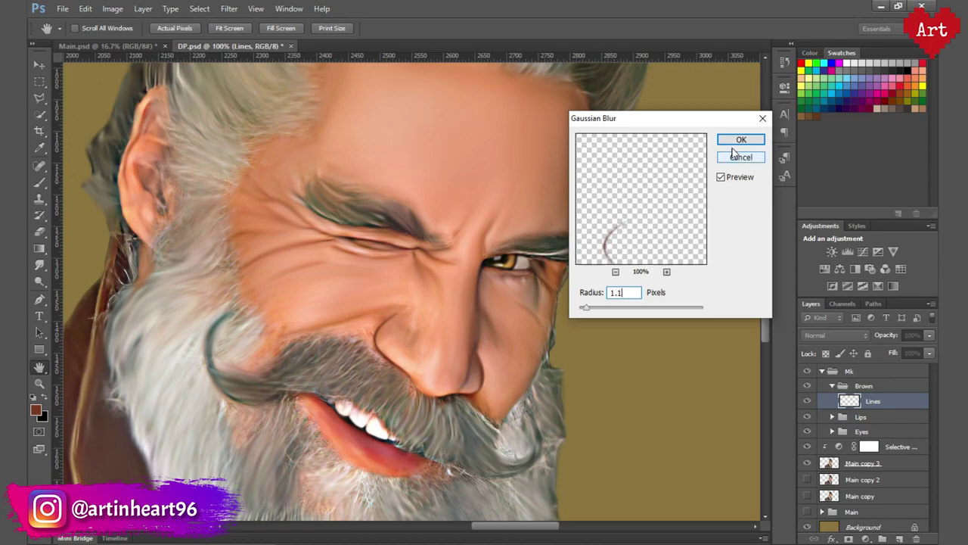
left_click(740, 140)
Lower the Lines layer opacity to 90% and zoom back to 100% on the face
left_click(875, 338)
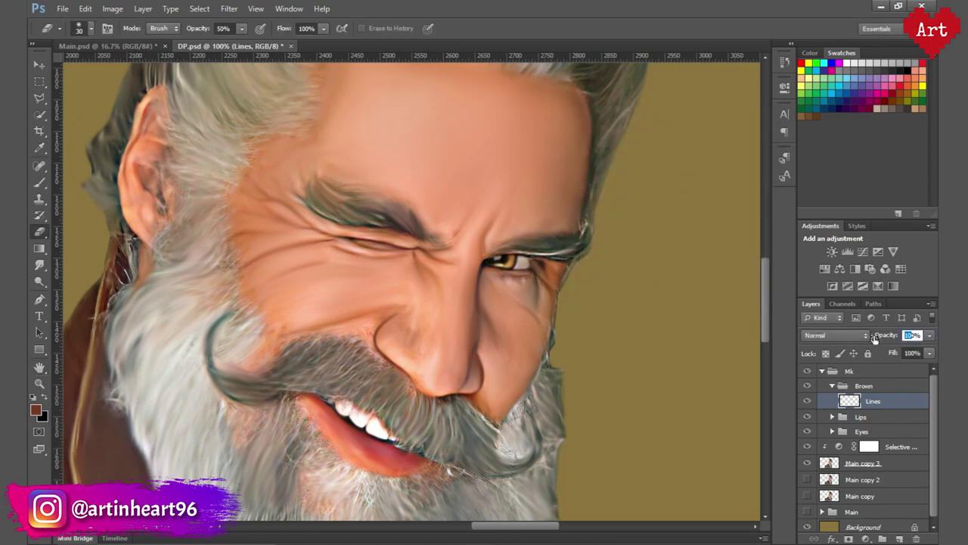
left_click(904, 337)
type("90")
key("ctrl+minus")
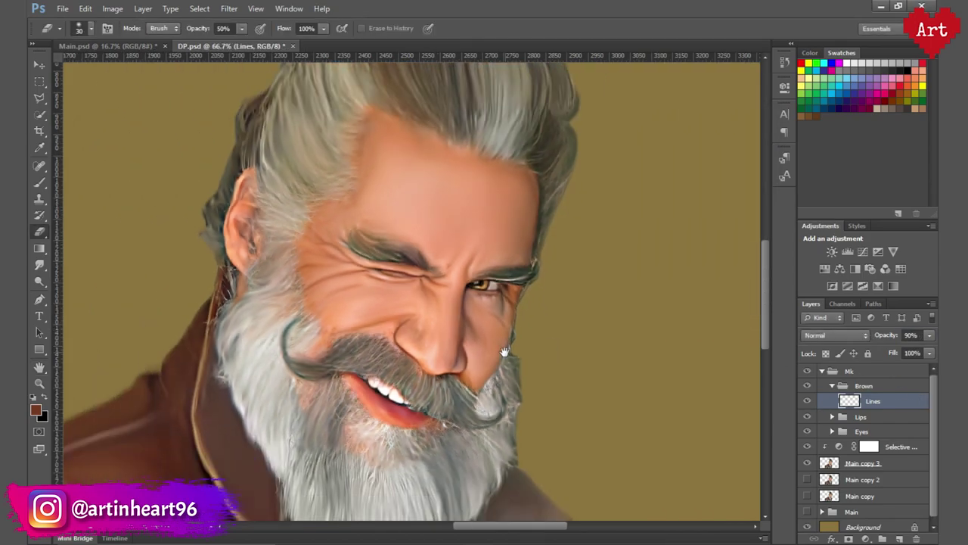
left_click_drag(515, 322, 525, 309)
key("ctrl+minus")
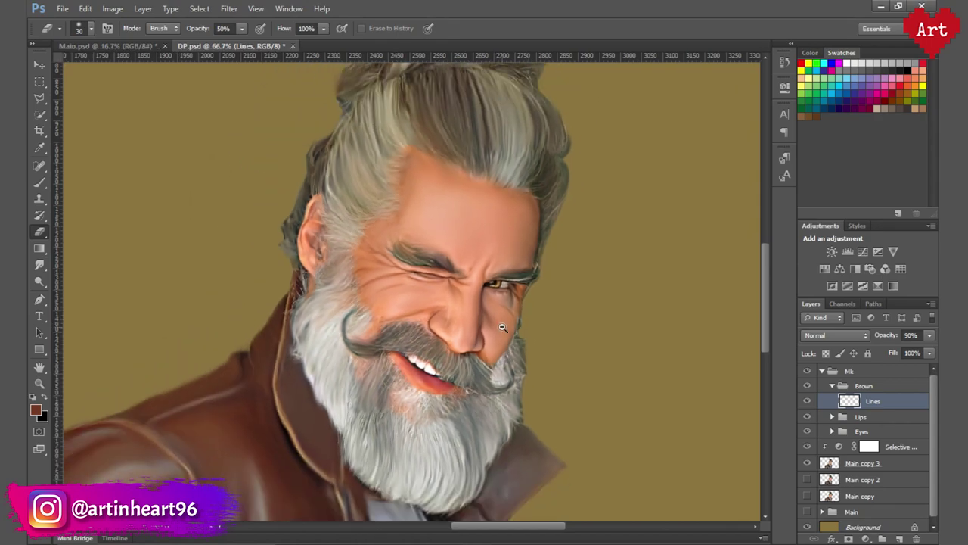
key("ctrl+plus")
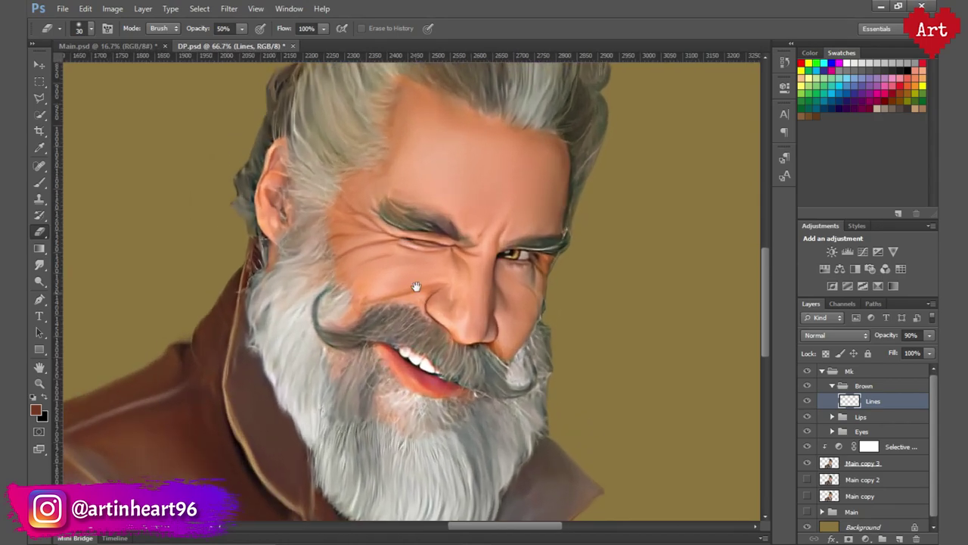
scroll(484, 302, "up", 1)
key("ctrl+plus")
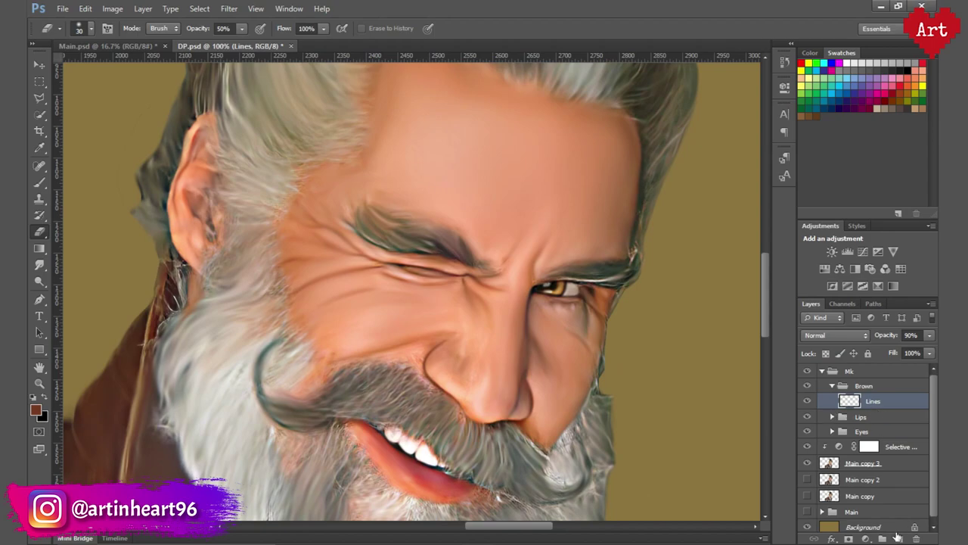
Add a new layer above Lines named HL
left_click(898, 537)
double_click(876, 401)
type("HL")
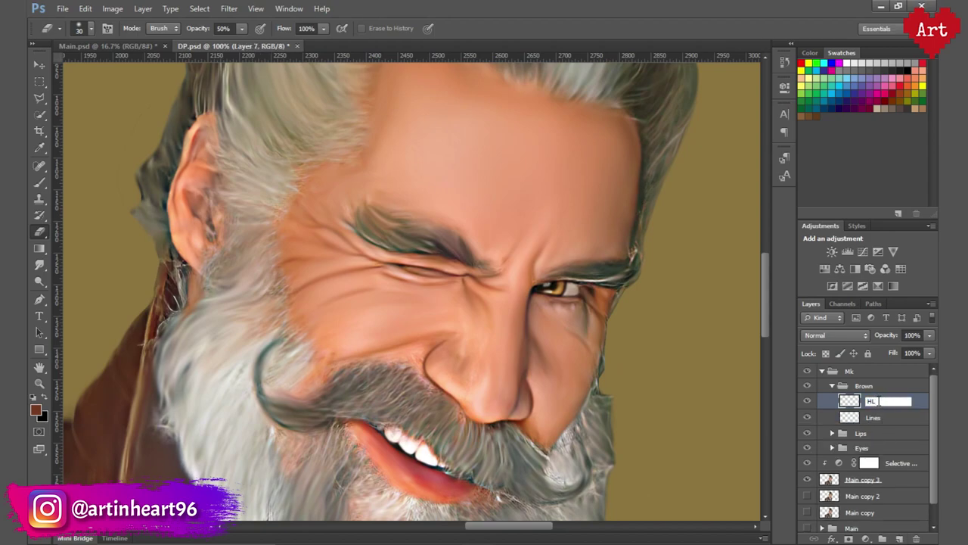
key("Return")
Sample the forehead skin tone and set the HL layer to Color Burn
key("b")
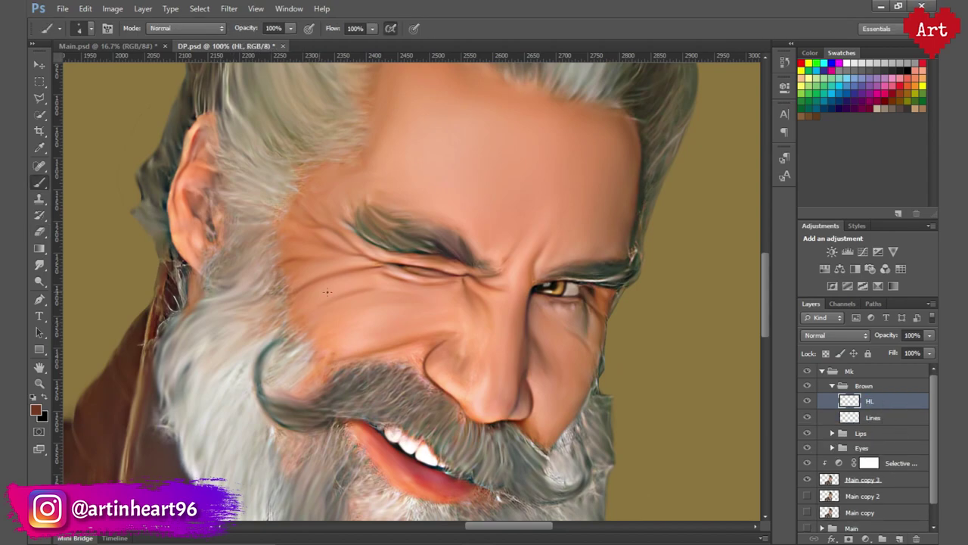
left_click(422, 279, "ctrl+alt")
key("i")
left_click(425, 204)
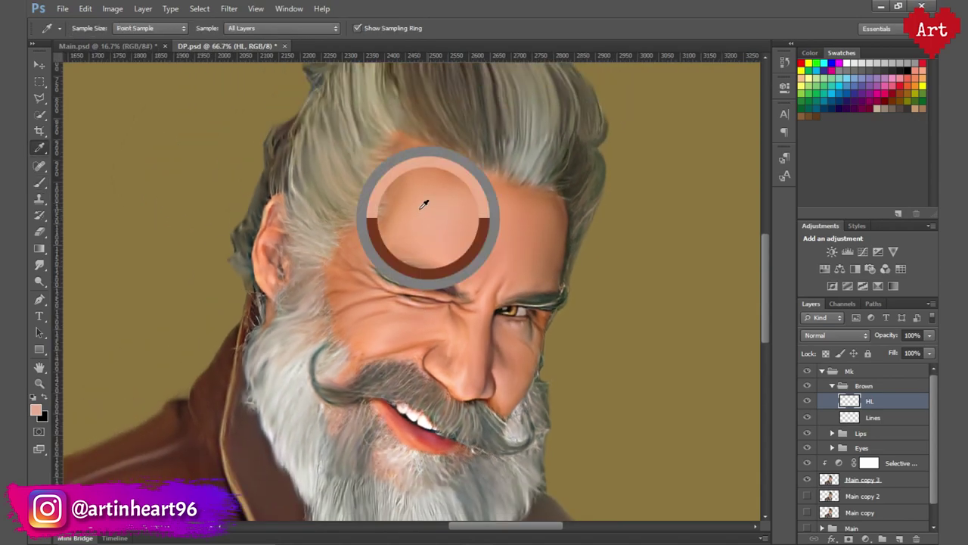
left_click(846, 335)
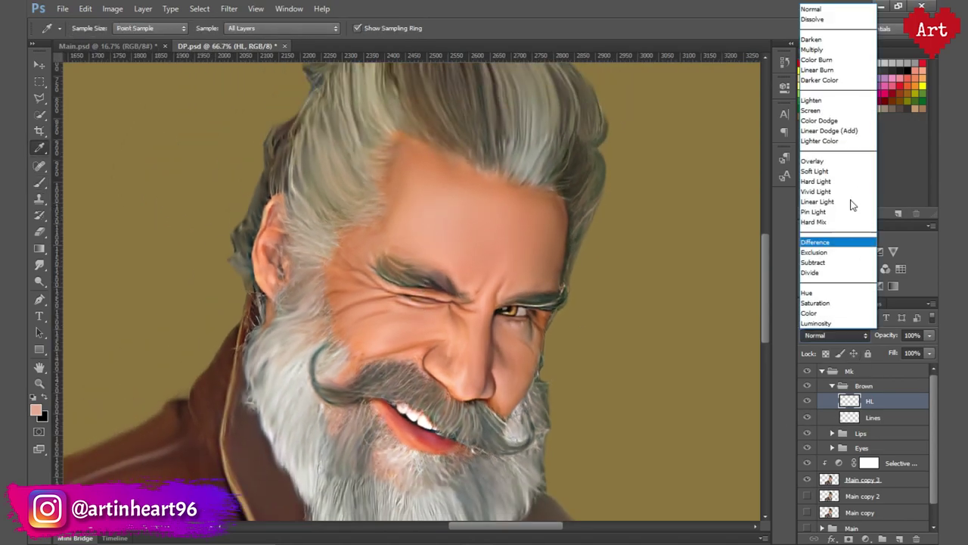
left_click(828, 67)
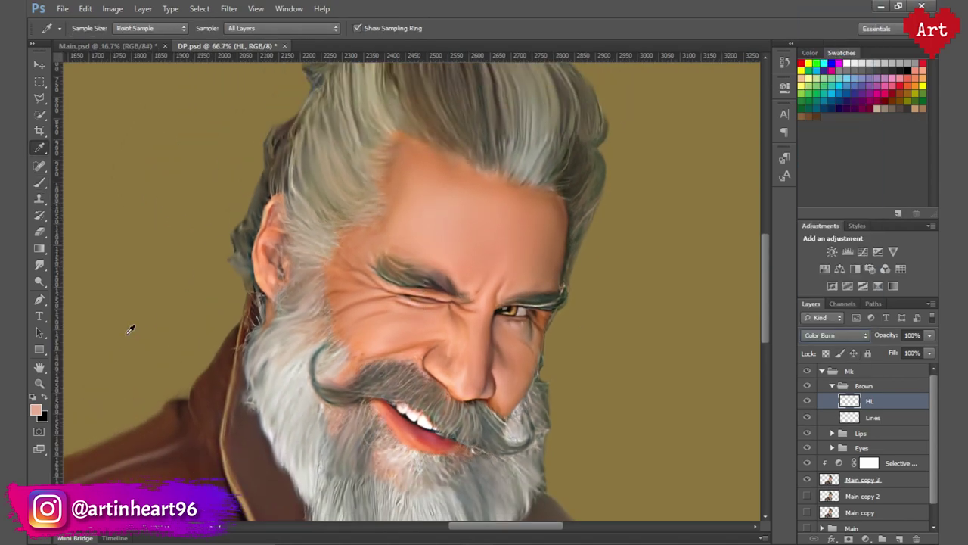
Set a soft brush to 10% opacity and size about 40
key("b")
left_click(91, 29)
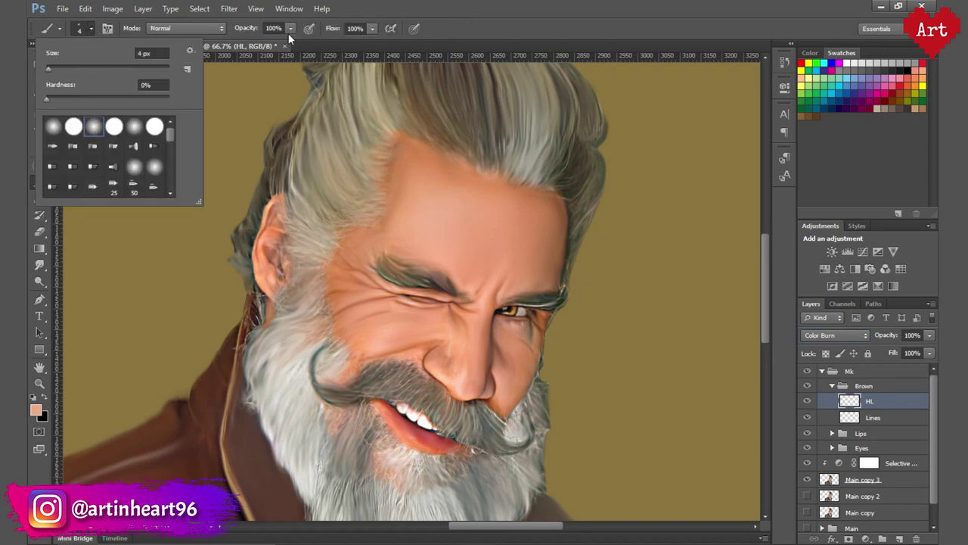
left_click(252, 30)
type("10")
key("Return")
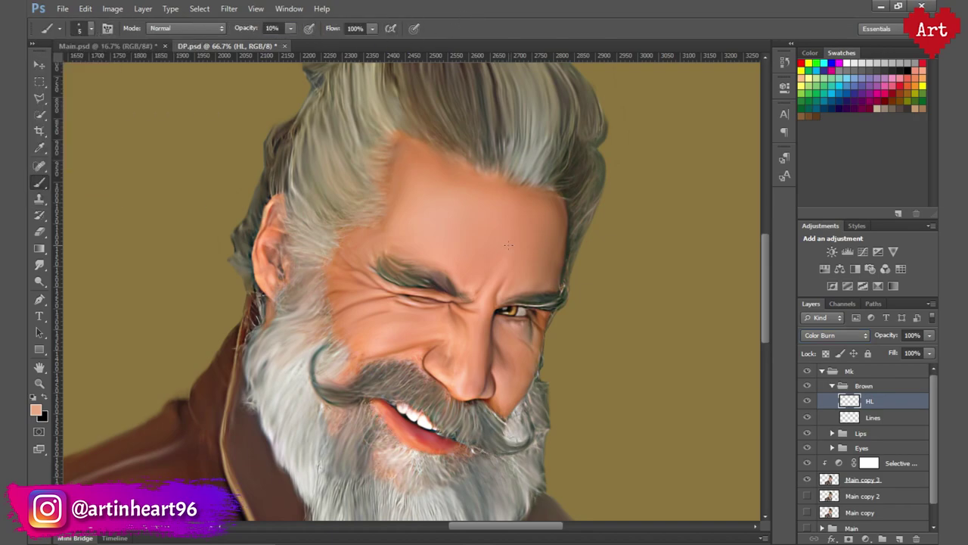
key("bracketright")
key("bracketright")
key("bracketright")
key("bracketleft")
key("bracketleft")
key("bracketleft")
left_click(505, 307, "ctrl")
left_click(504, 293, "ctrl")
key("bracketleft")
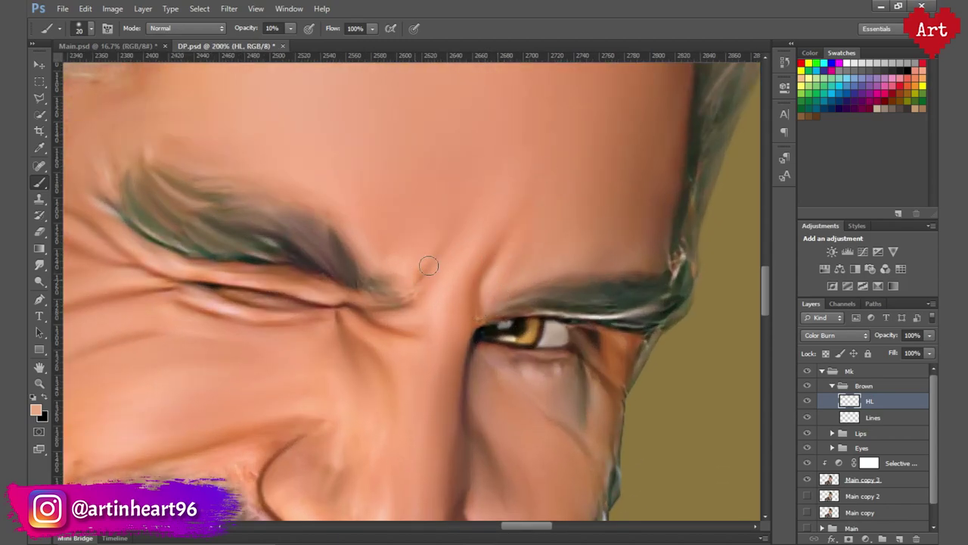
left_click(561, 267, "alt")
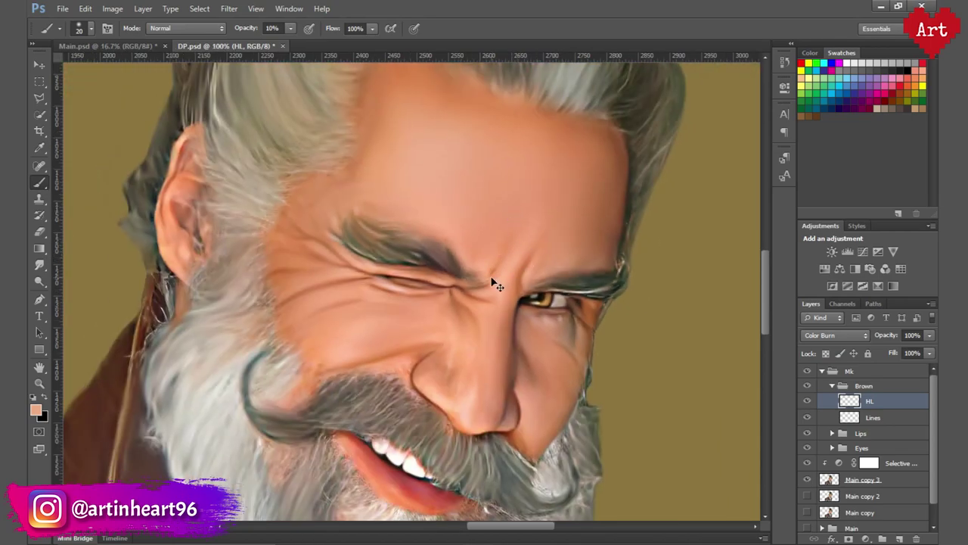
key("bracketright")
key("bracketright")
key("bracketleft")
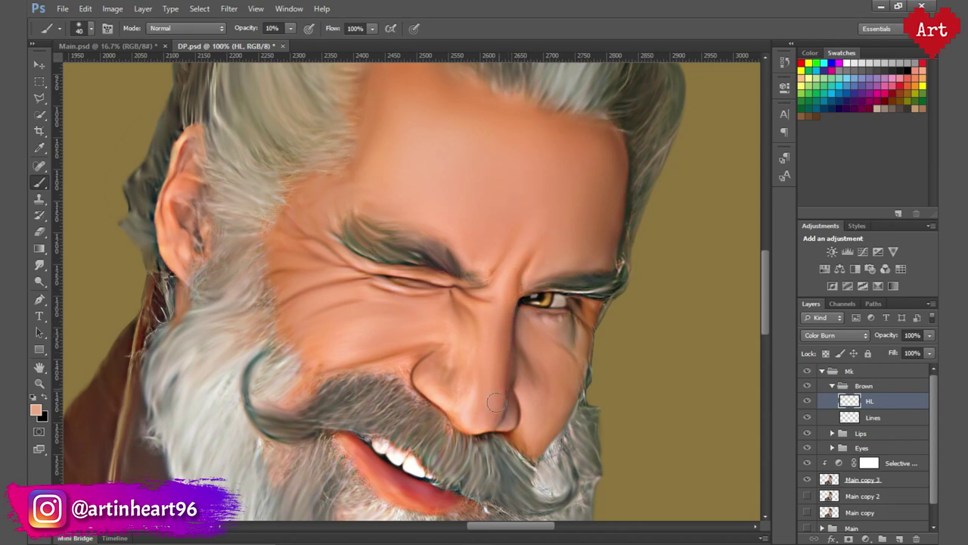
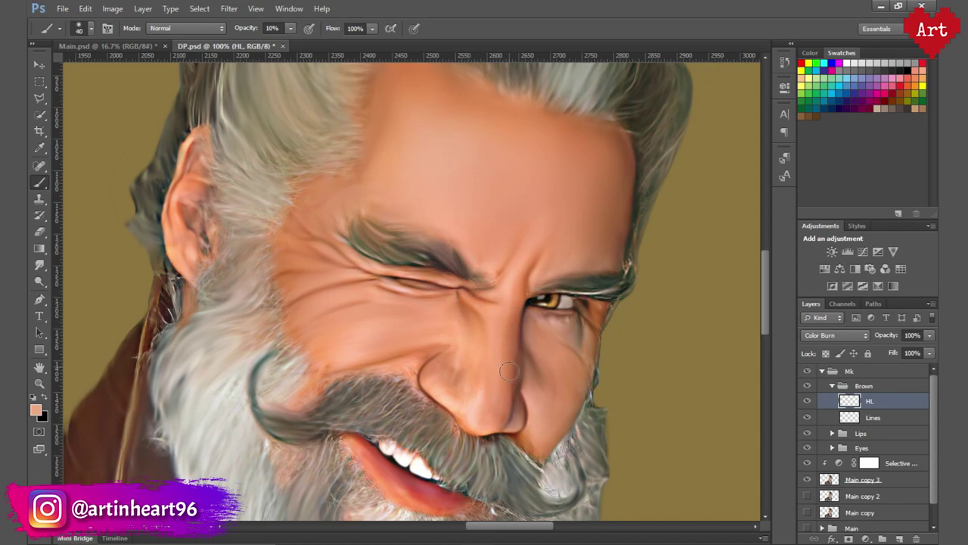
Darken the cheek wrinkles under the squinting eye with a 10% burn brush stroke
key("bracketright")
key("bracketright")
key("bracketright")
key("bracketleft")
key("bracketleft")
key("bracketright")
key("bracketright")
key("bracketright")
left_click_drag(317, 303, 356, 286)
Shade along the ear's outer rim with a slightly smaller brush
key("bracketleft")
key("bracketleft")
scroll(227, 172, "down", 2)
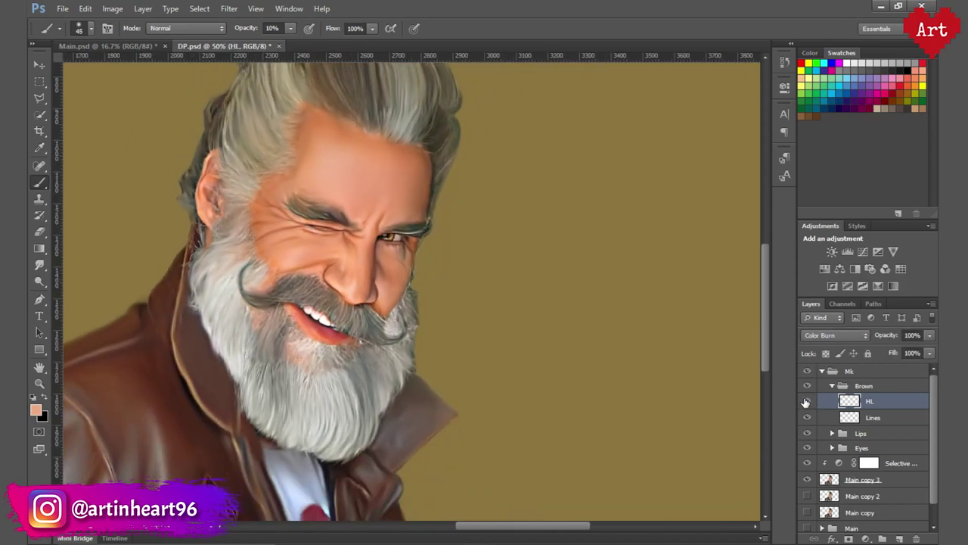
scroll(284, 199, "up", 1)
scroll(284, 198, "up", 1)
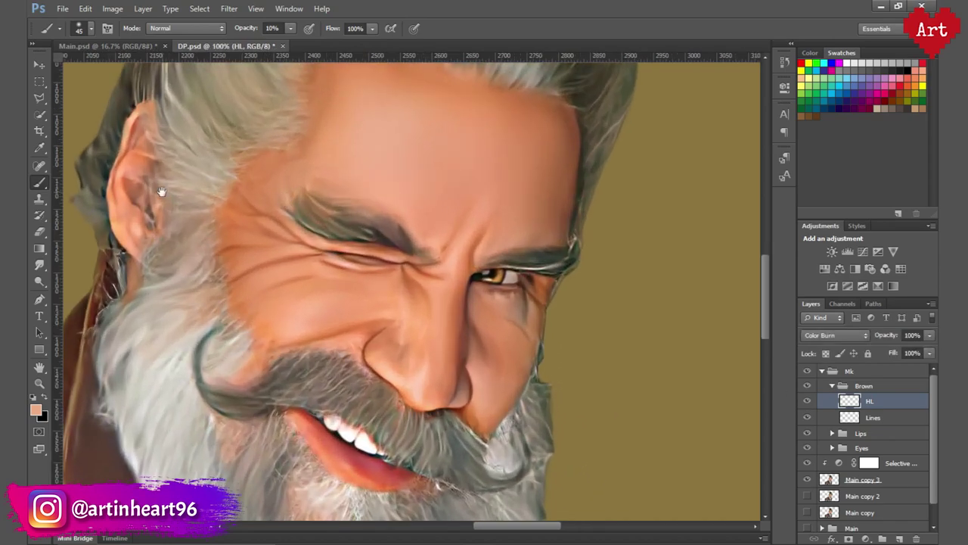
left_click_drag(140, 194, 188, 203)
left_click_drag(189, 130, 168, 214)
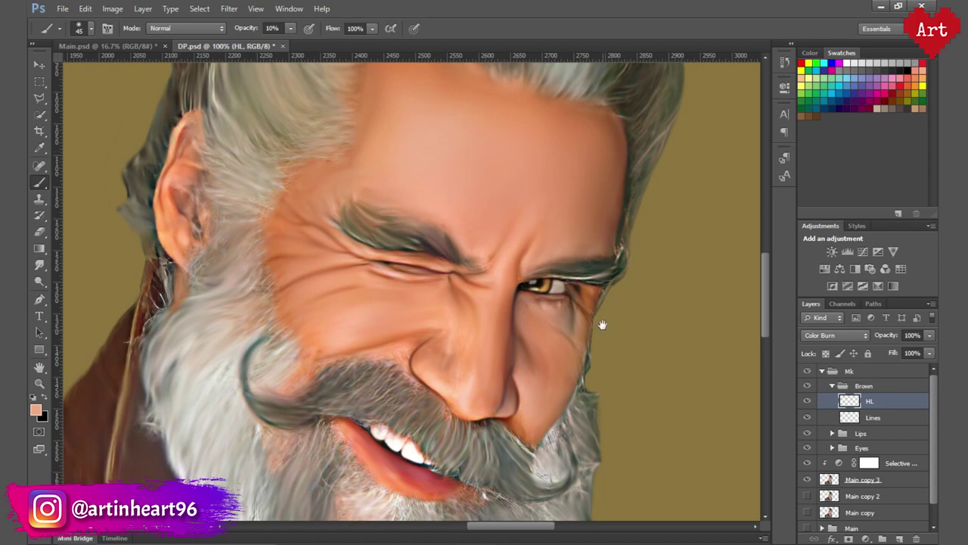
Enlarge the brush to 90, zoom out to review the figure, then return to the cheek at 100%
left_click_drag(602, 325, 604, 318)
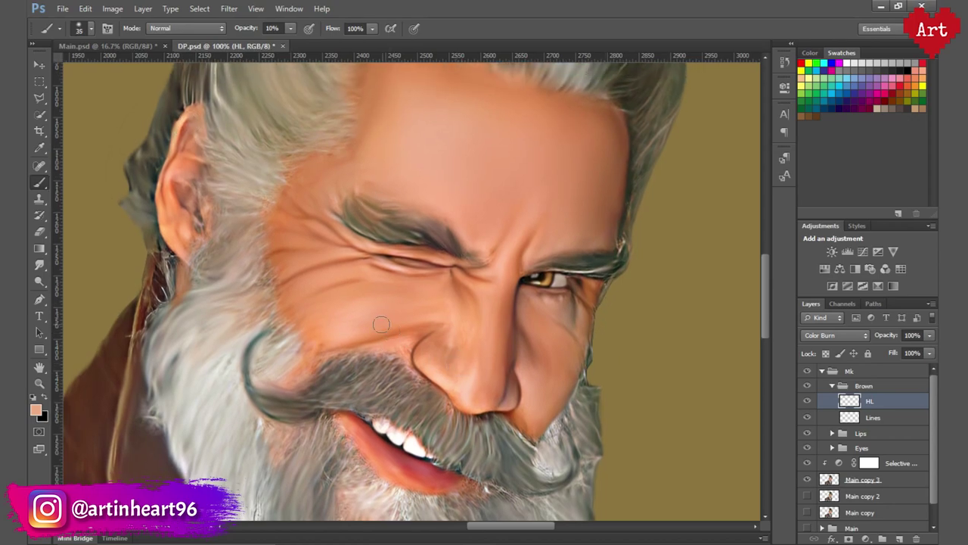
key("bracketright")
key("bracketright")
key("bracketright")
left_click_drag(469, 210, 503, 270)
key("bracketright")
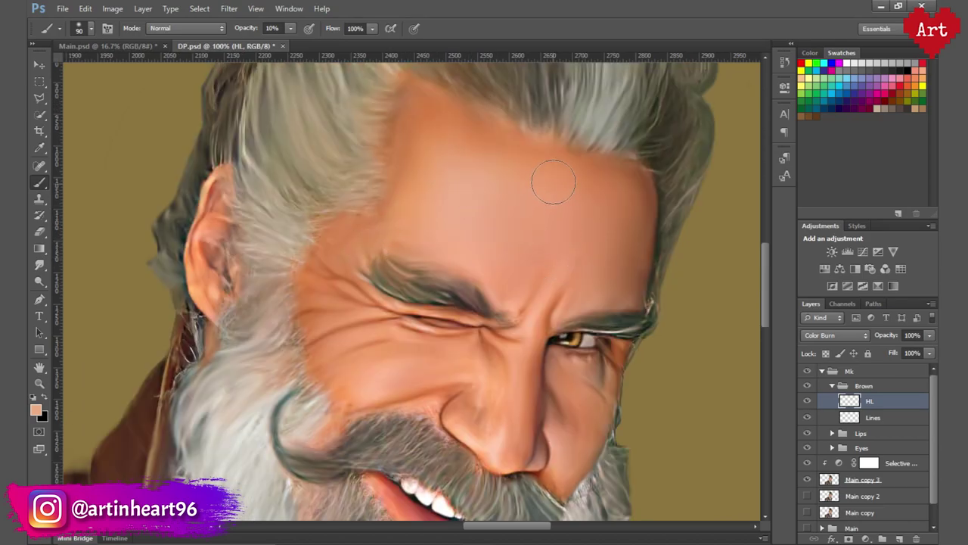
left_click(450, 203, "alt")
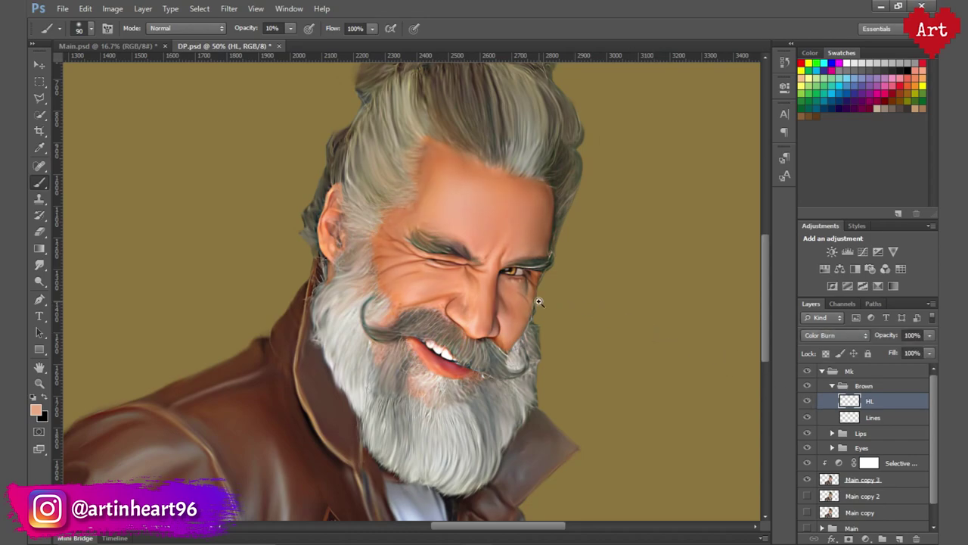
left_click(490, 292, "alt")
left_click(451, 307)
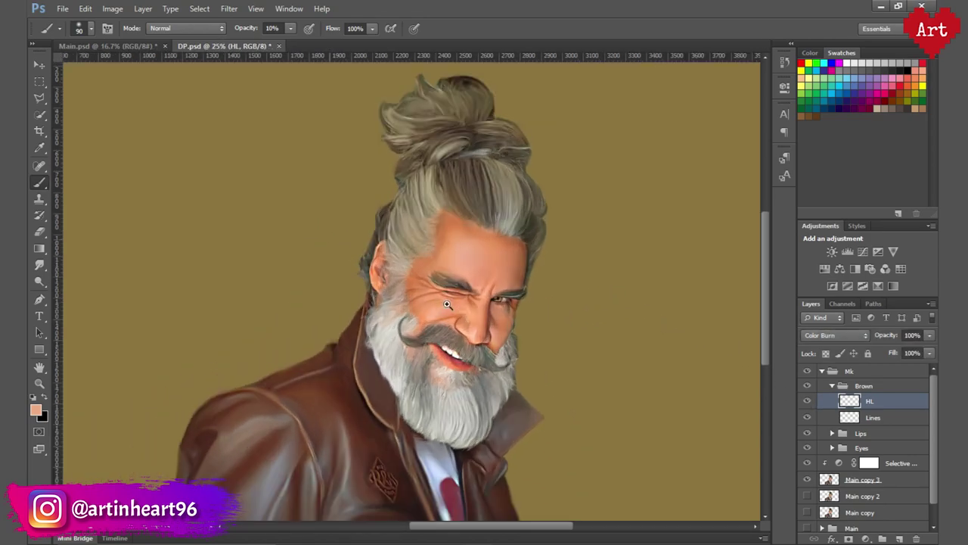
left_click(449, 303)
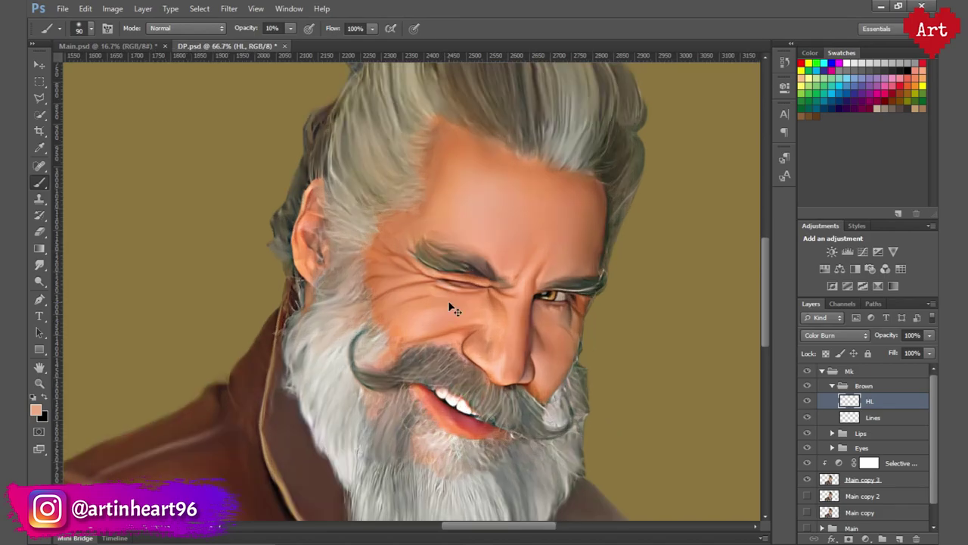
left_click(453, 333)
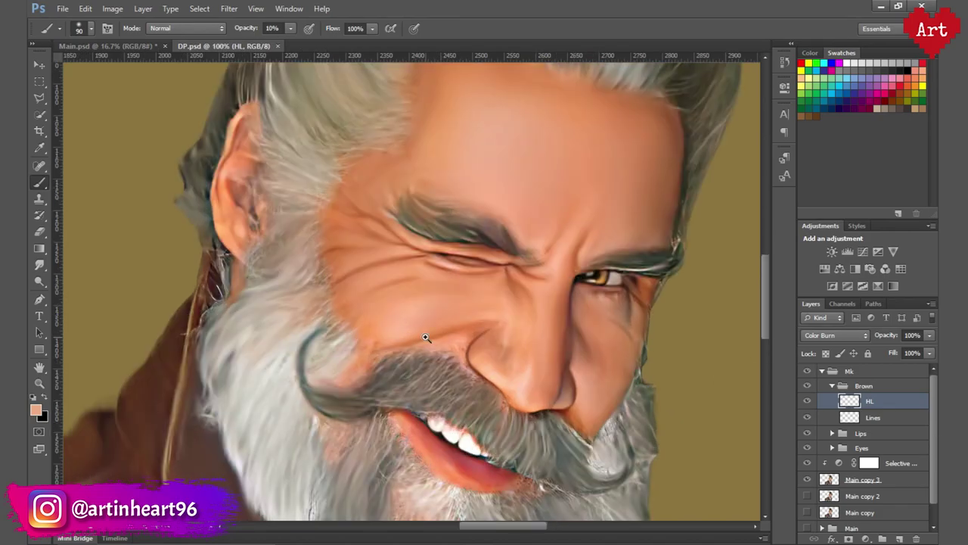
At 200% zoom, lay a faint burn stroke along the cheek and set brush opacity to 20%
left_click(426, 337)
key("bracketleft")
key("bracketleft")
key("bracketleft")
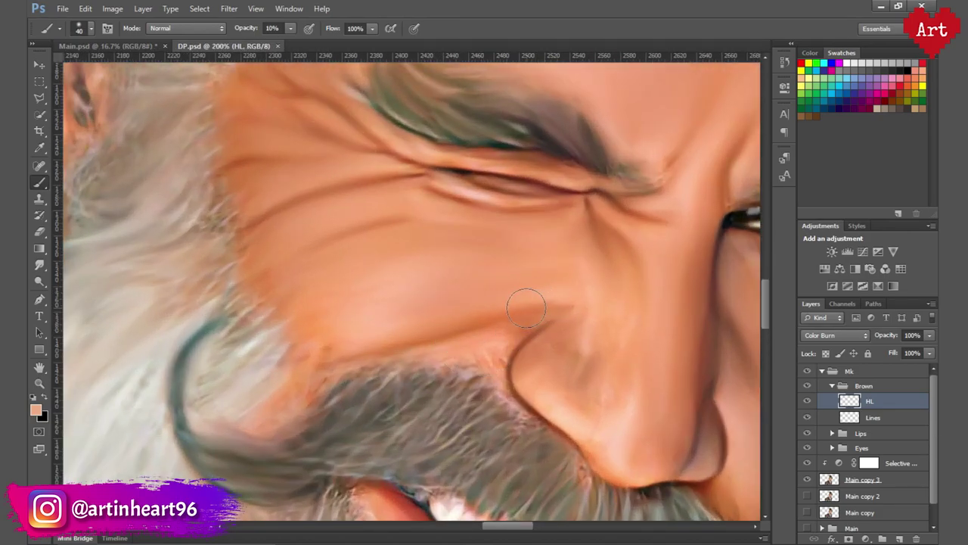
left_click_drag(526, 307, 341, 338)
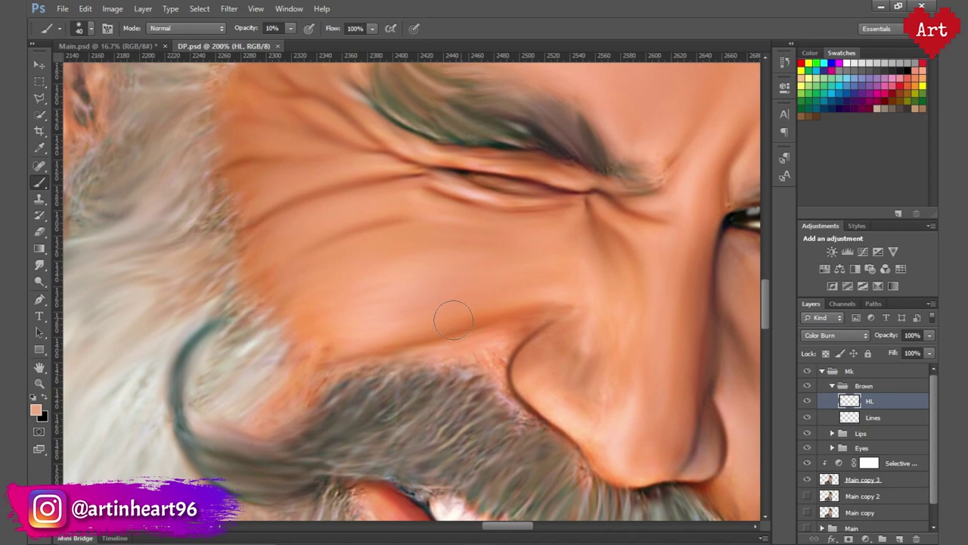
double_click(271, 28)
type("20")
key("Return")
Darken the cheek below the winking eye with a size-30 burn stroke
key("bracketright")
left_click_drag(614, 335, 478, 295)
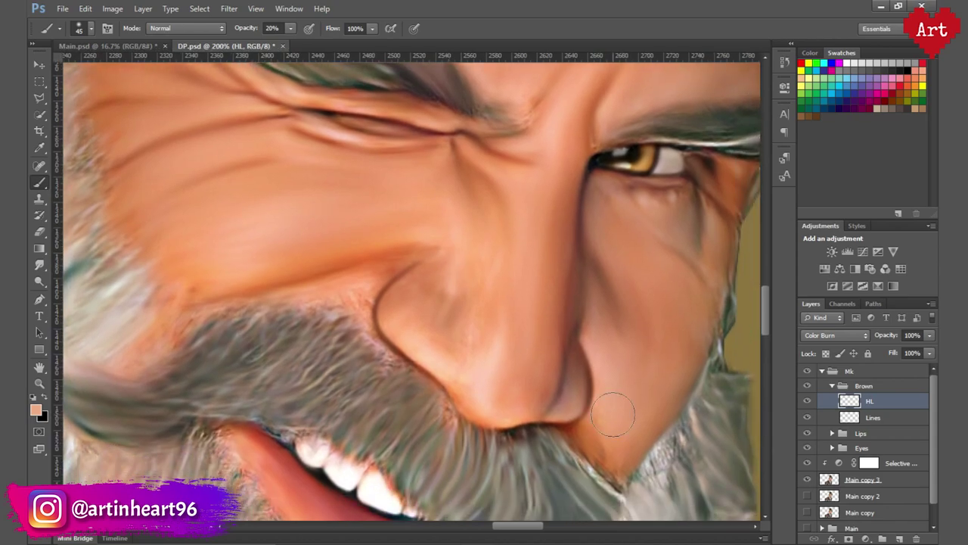
key("bracketleft")
key("bracketleft")
key("bracketleft")
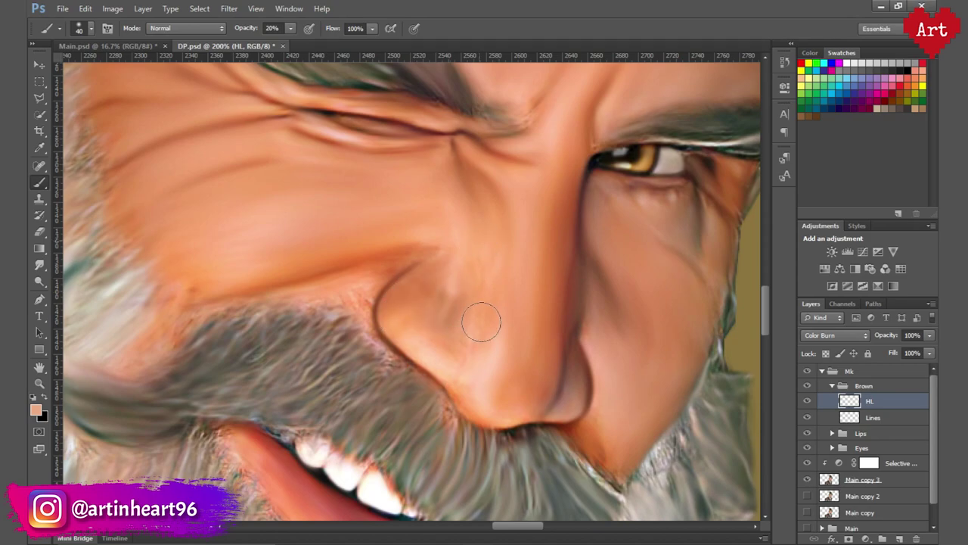
left_click(601, 296, "alt")
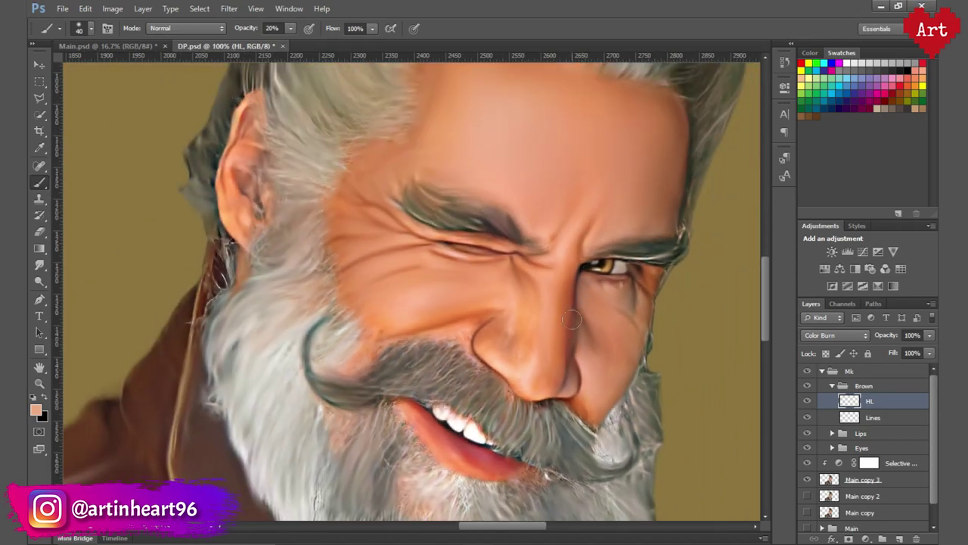
key("bracketleft")
left_click_drag(587, 314, 598, 344)
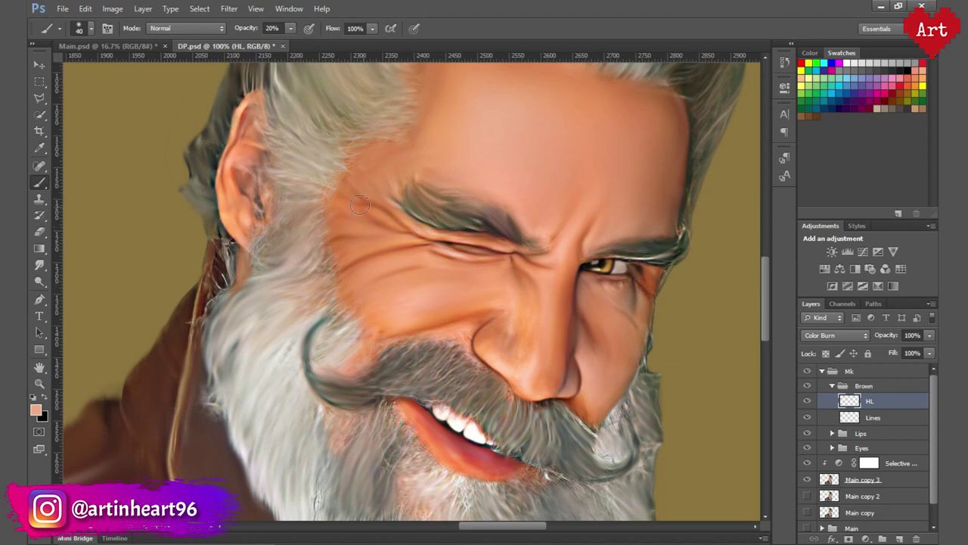
Review the ear and whole portrait, then zoom to 50% on the face
left_click(499, 202, "alt")
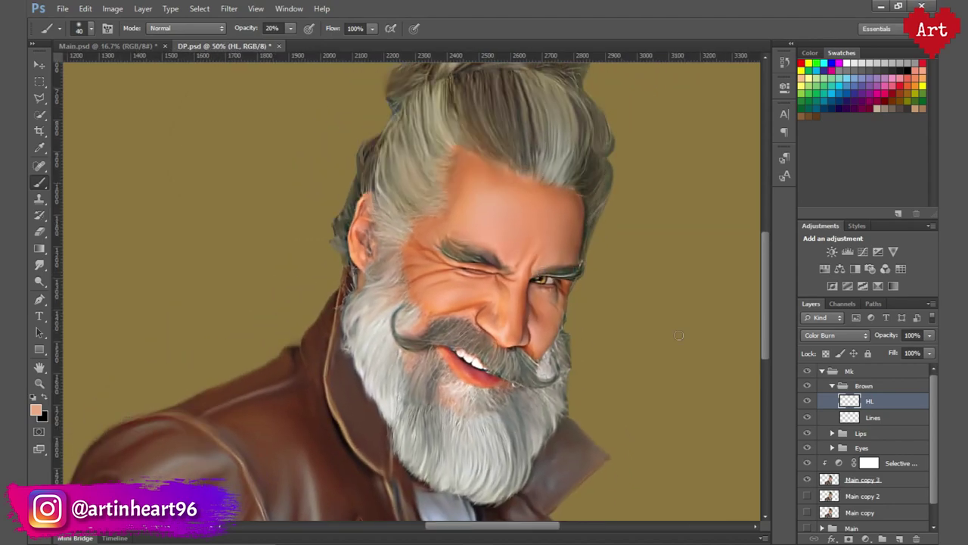
left_click(363, 237, "ctrl")
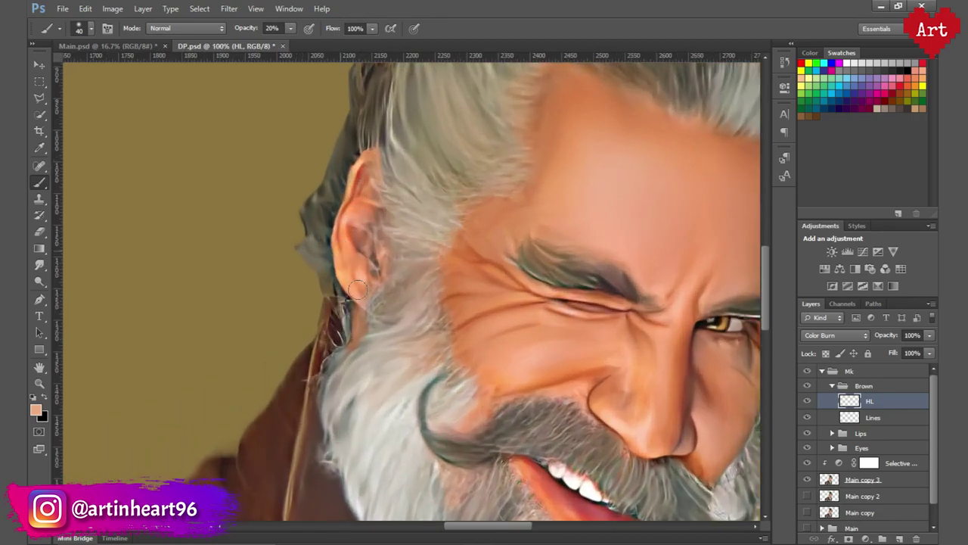
left_click(300, 271, "alt")
key("ctrl+0")
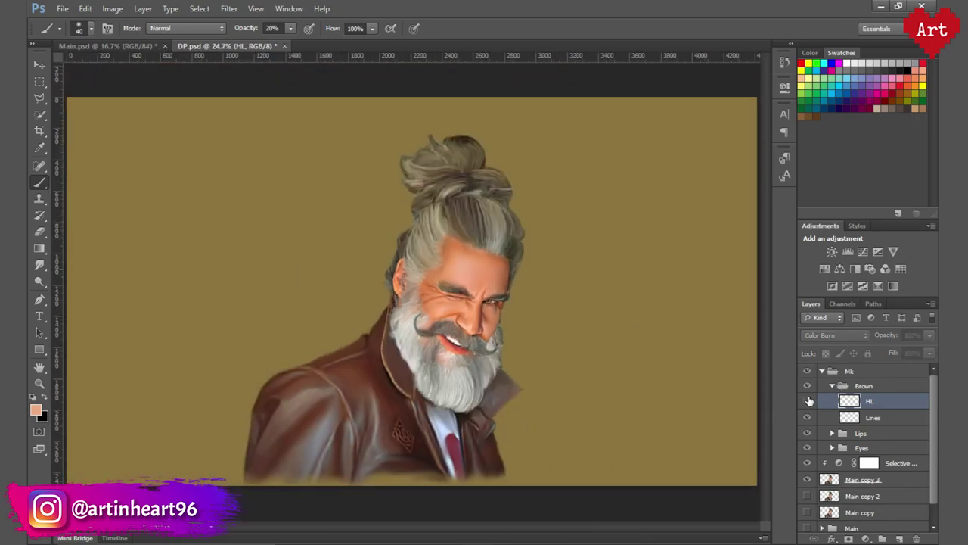
left_click_drag(463, 274, 531, 264)
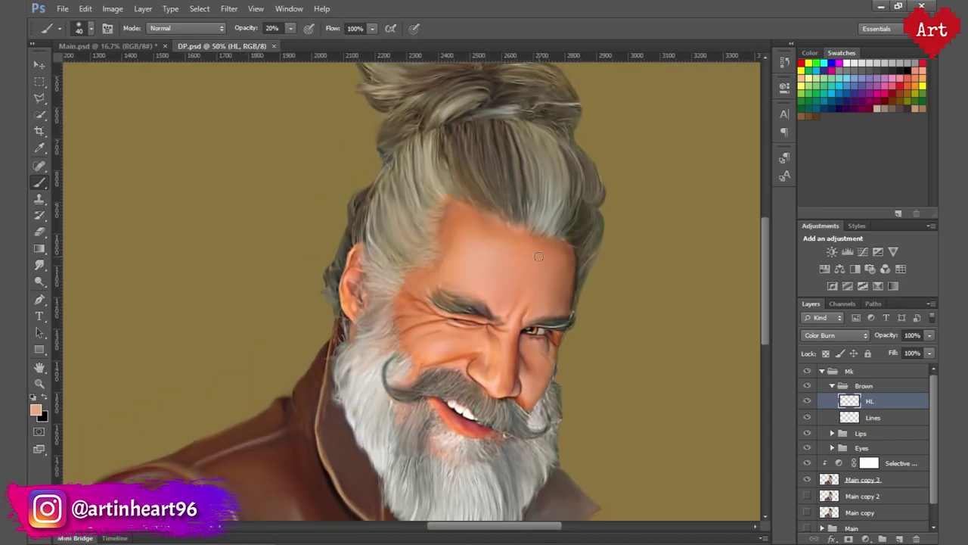
Collapse Brown, create a 'Hair' group above Lips, and add an empty layer inside it
left_click(832, 386)
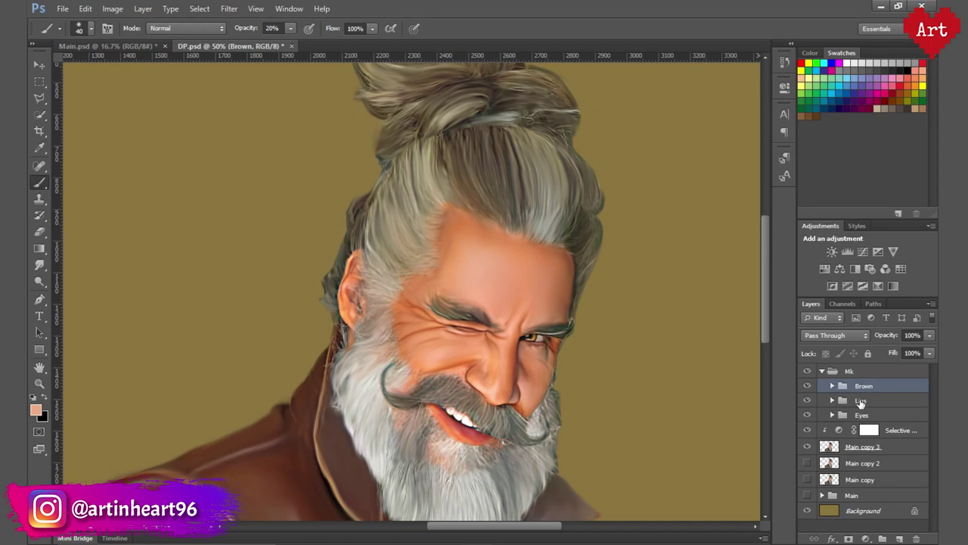
left_click(860, 400)
left_click(884, 538)
double_click(870, 399)
type("Hai")
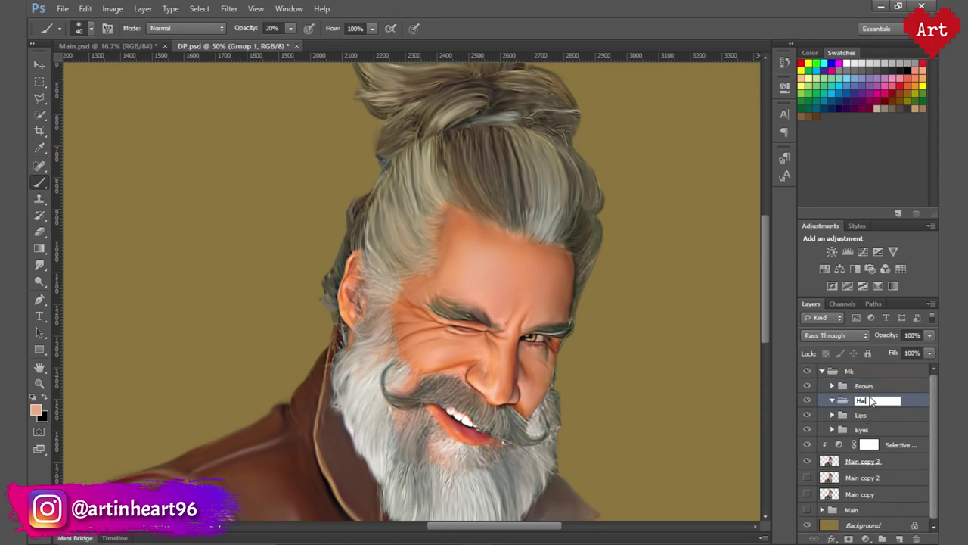
type("r")
key("Return")
left_click(899, 539)
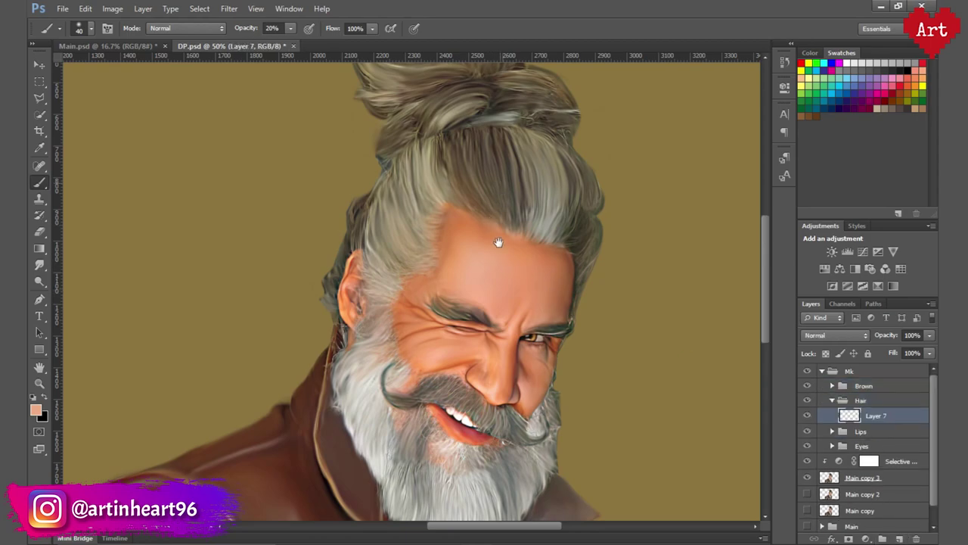
Paint faint dark hair strands with a black 10% size-125 brush, setting the layer to Color Burn
scroll(502, 245, "up", 3)
left_click(45, 398)
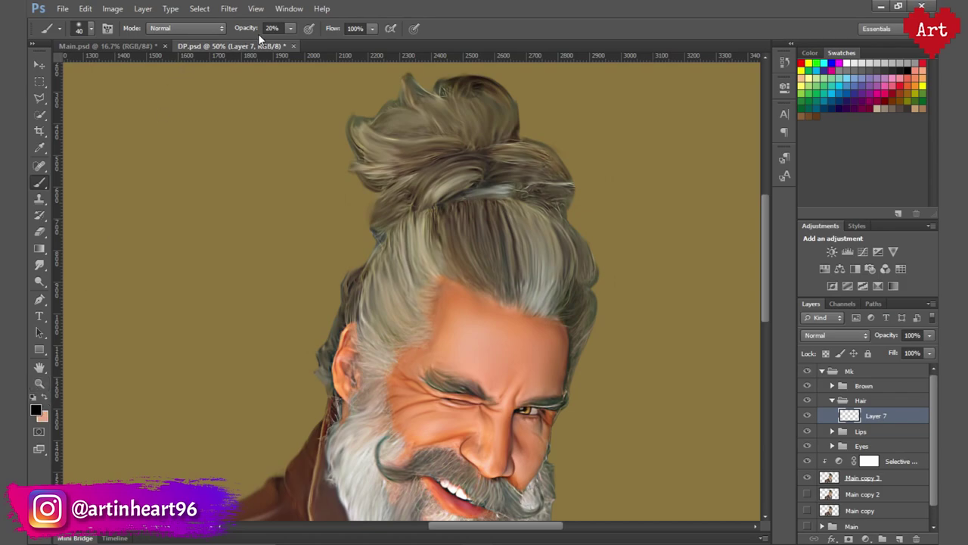
left_click_drag(258, 34, 258, 34)
key("bracketright")
key("bracketright")
key("bracketright")
left_click_drag(486, 215, 465, 258)
left_click(833, 335)
left_click(814, 65)
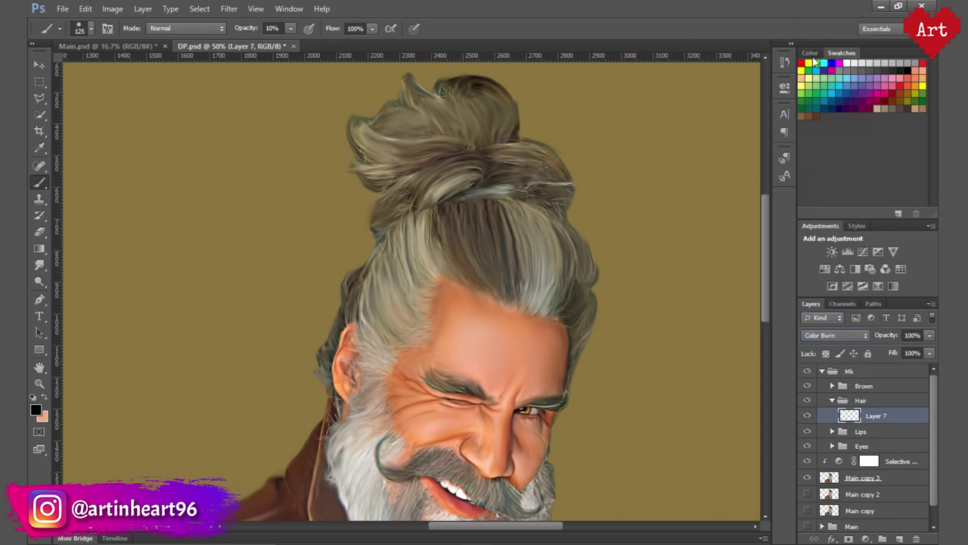
Darken strands across the top and along the bun, undoing one stray stroke
left_click_drag(552, 257, 538, 302)
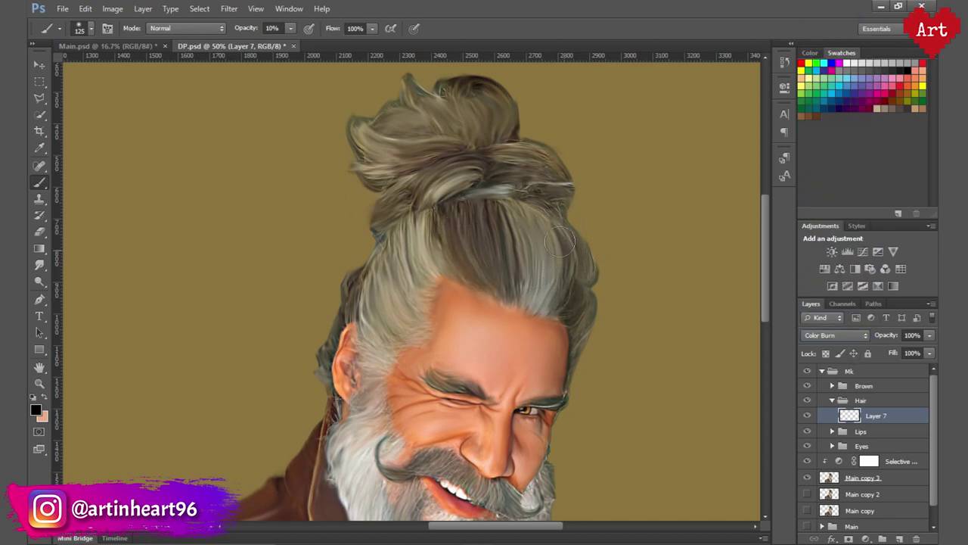
key("ctrl+z")
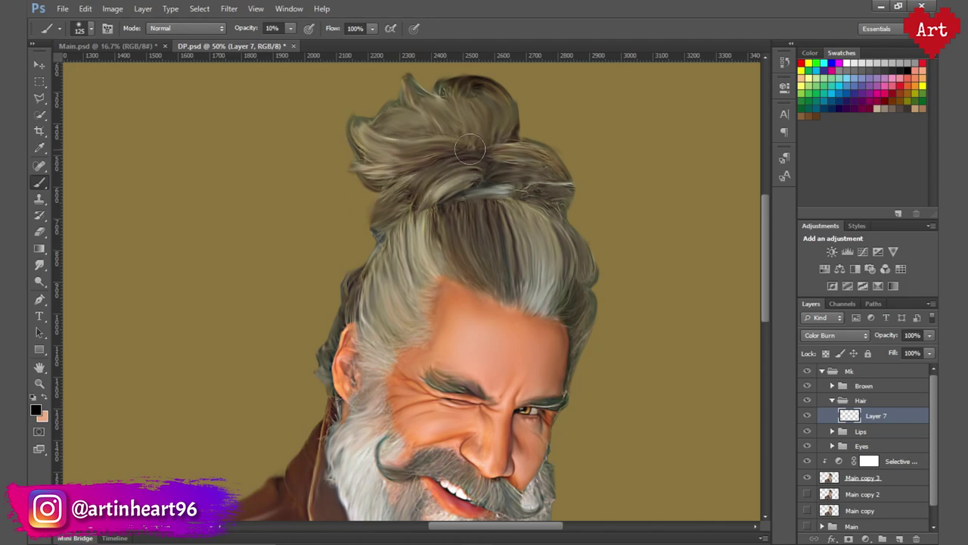
left_click_drag(458, 151, 363, 147)
left_click_drag(500, 166, 554, 186)
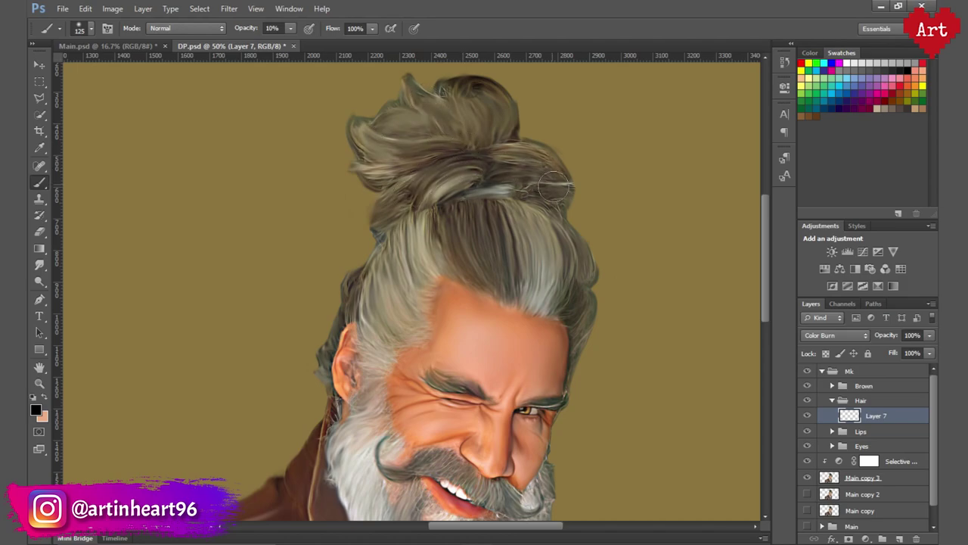
Darken the mustache from its left curl across to its curling right tip
left_click_drag(353, 212, 353, 106)
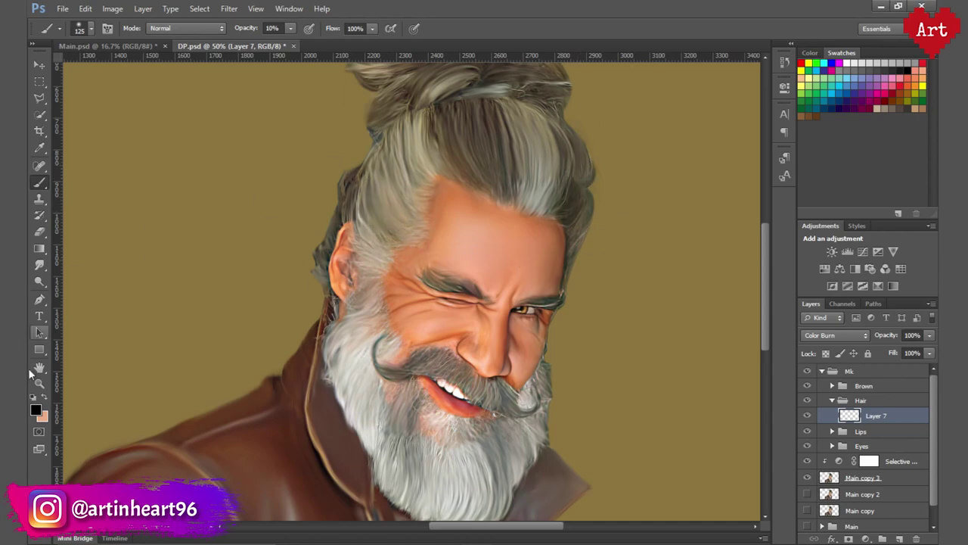
left_click_drag(441, 354, 426, 333)
scroll(476, 443, "up", 1)
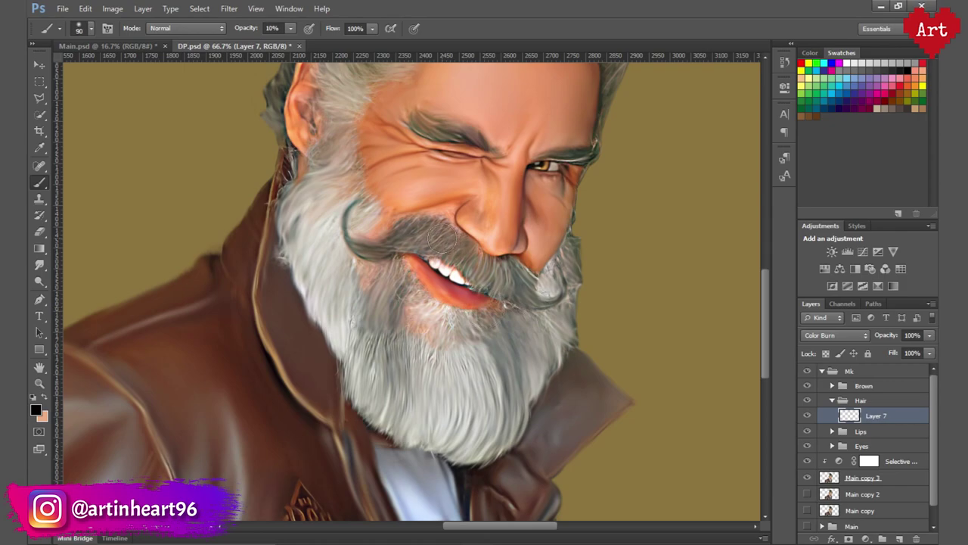
left_click_drag(426, 241, 532, 298)
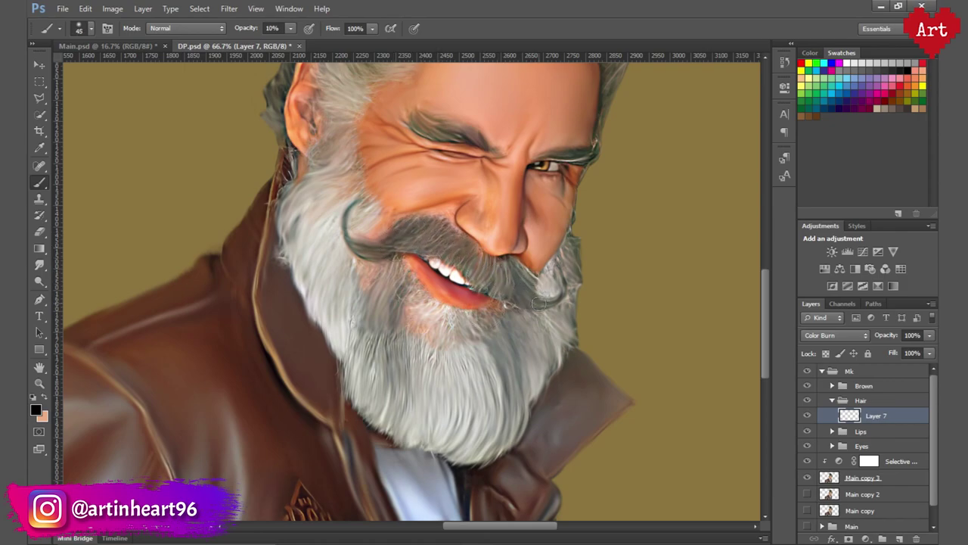
left_click_drag(539, 302, 561, 283)
left_click_drag(381, 247, 349, 199)
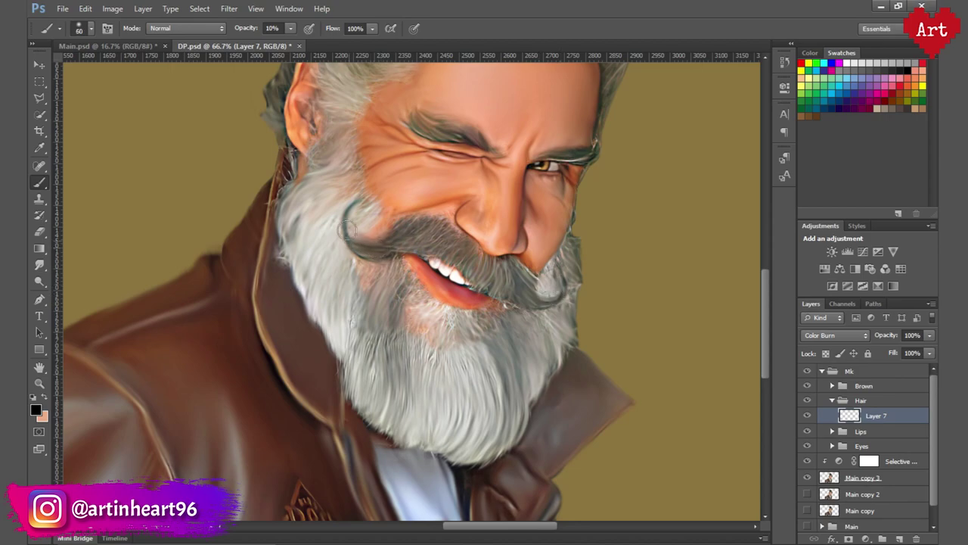
Darken both sides of the beard, the upper-left sideburn, and the right edge to the collar
key("bracketright")
left_click_drag(396, 283, 391, 420)
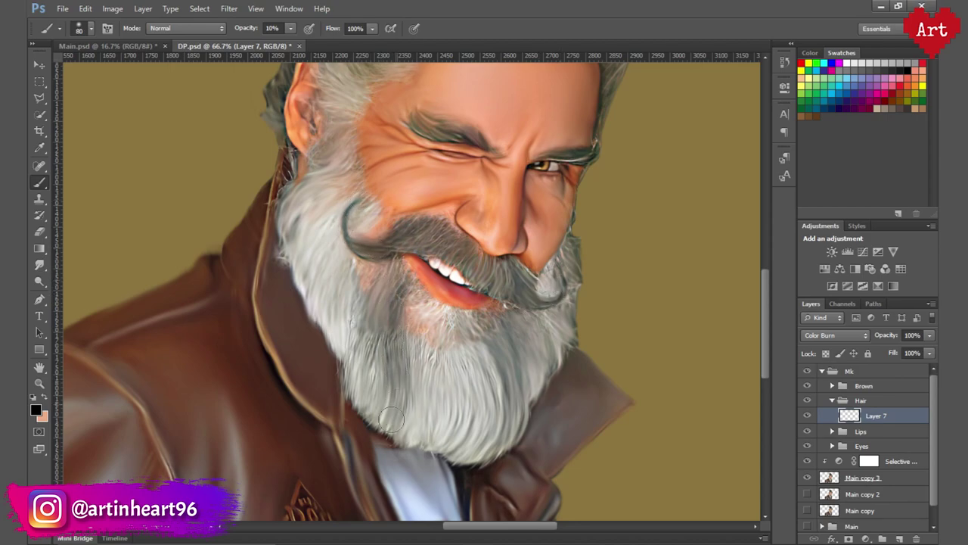
left_click_drag(492, 342, 515, 443)
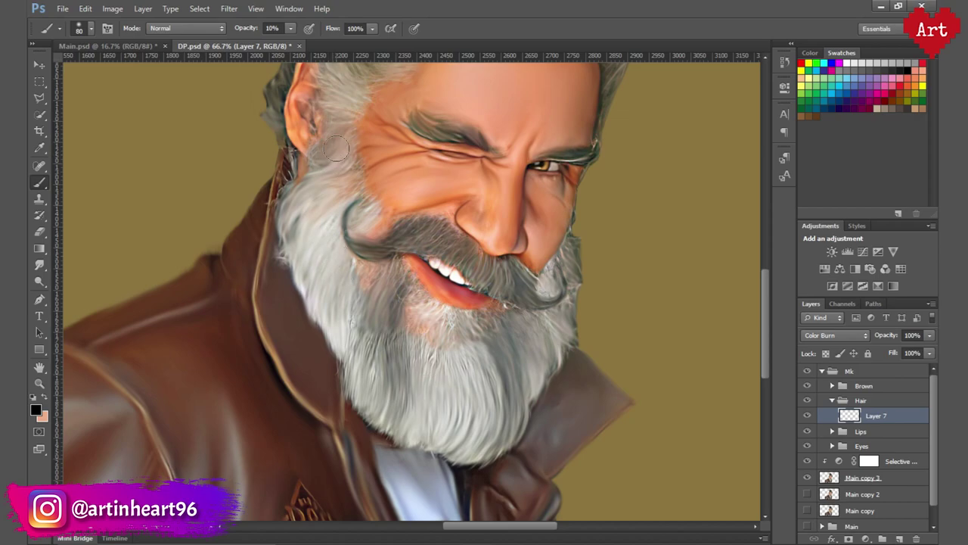
mouse_move(337, 147)
left_mouse_down()
mouse_move(303, 197)
mouse_move(299, 227)
left_mouse_up()
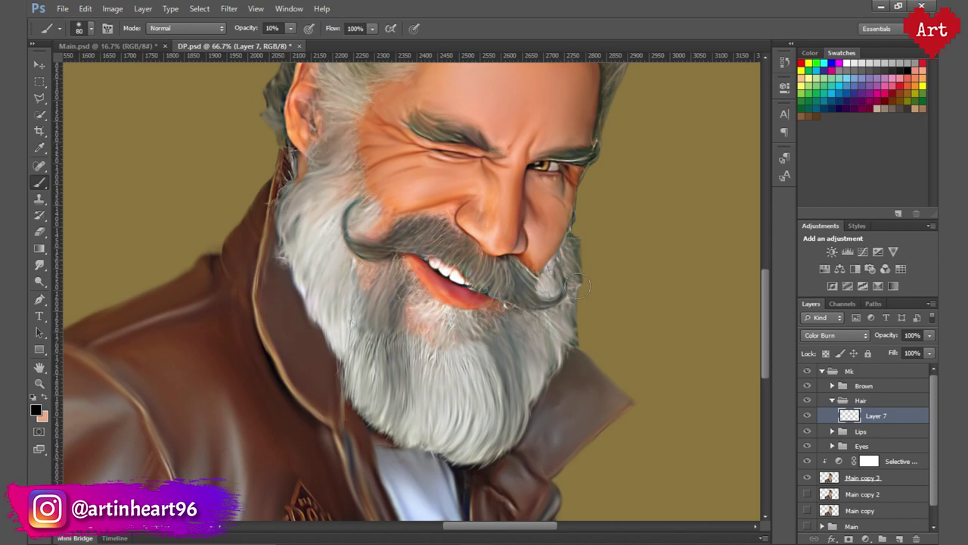
left_click_drag(576, 285, 575, 340)
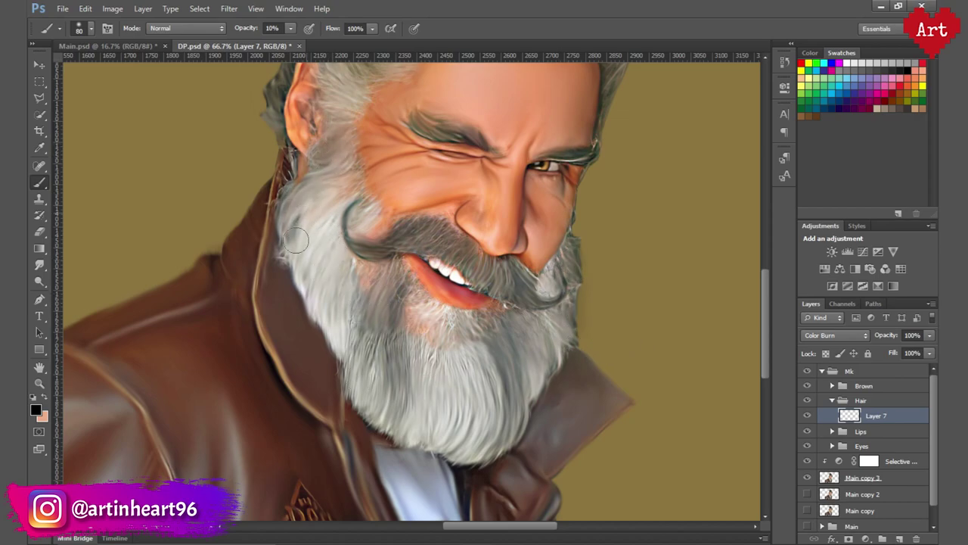
Toggle Layer 7's visibility to compare the portrait with and without the new shading
scroll(353, 246, "down", 1)
scroll(392, 243, "down", 1)
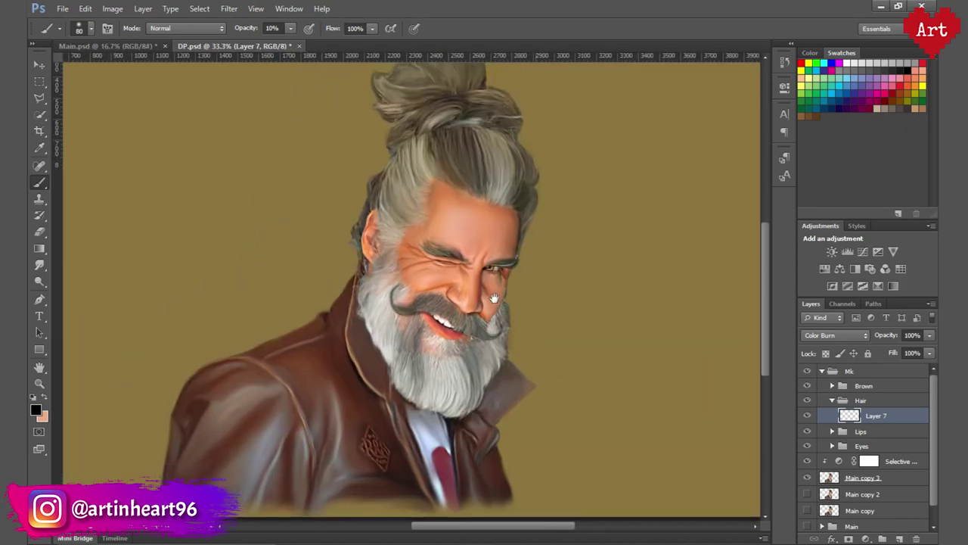
scroll(717, 390, "down", 1)
left_click(806, 415)
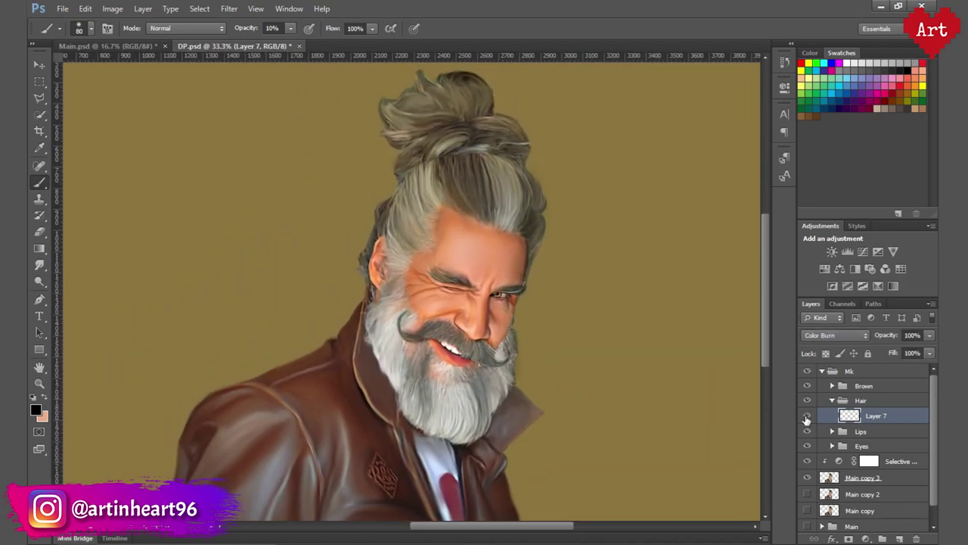
key("ctrl+plus")
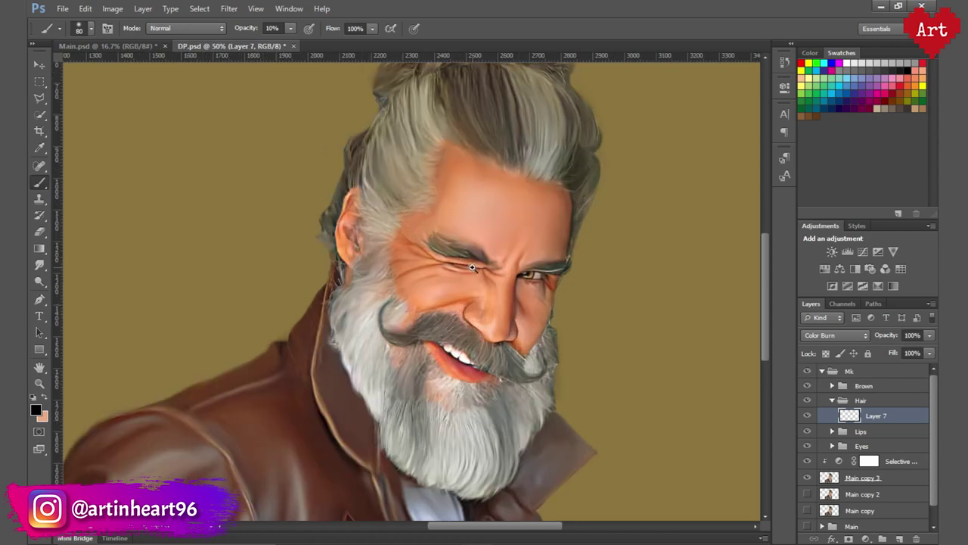
scroll(520, 429, "down", 1)
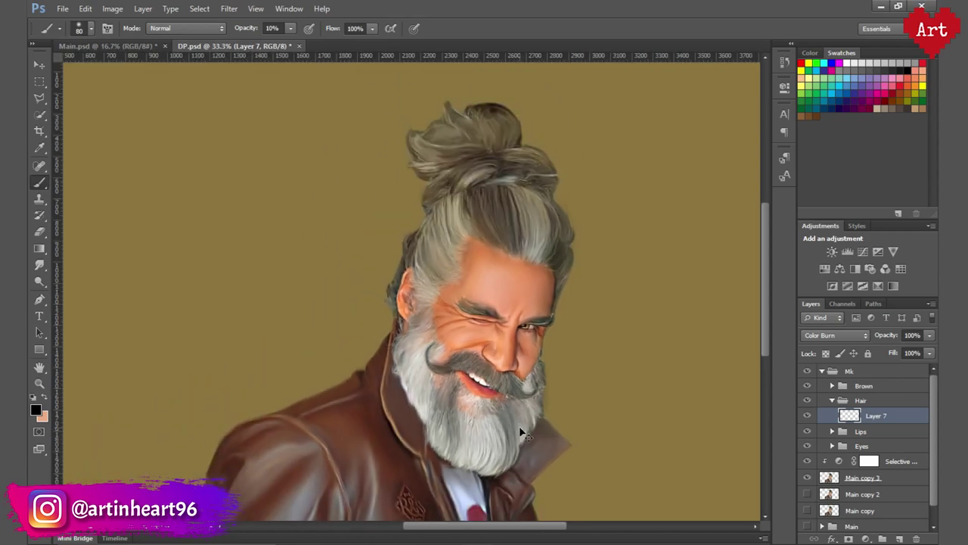
scroll(520, 429, "down", 1)
left_click(808, 415)
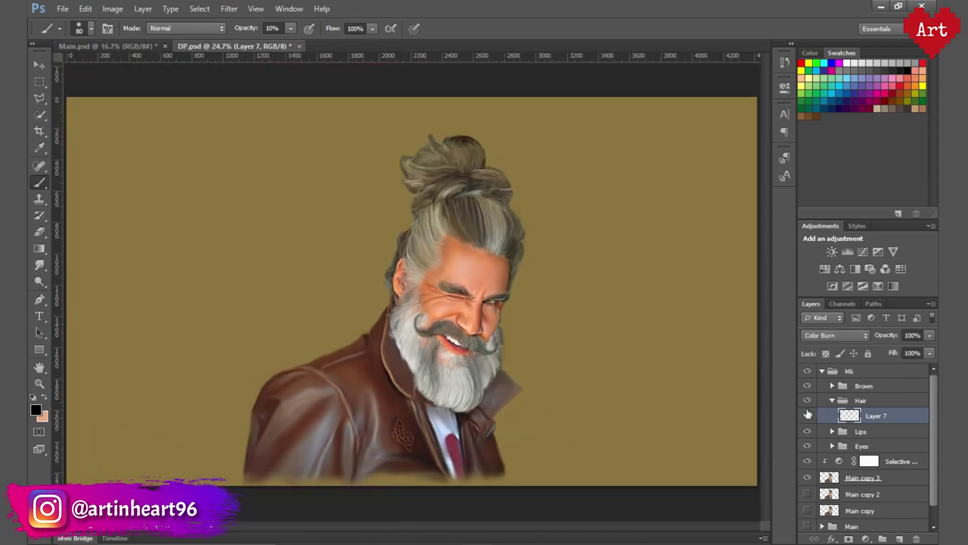
left_click(807, 414)
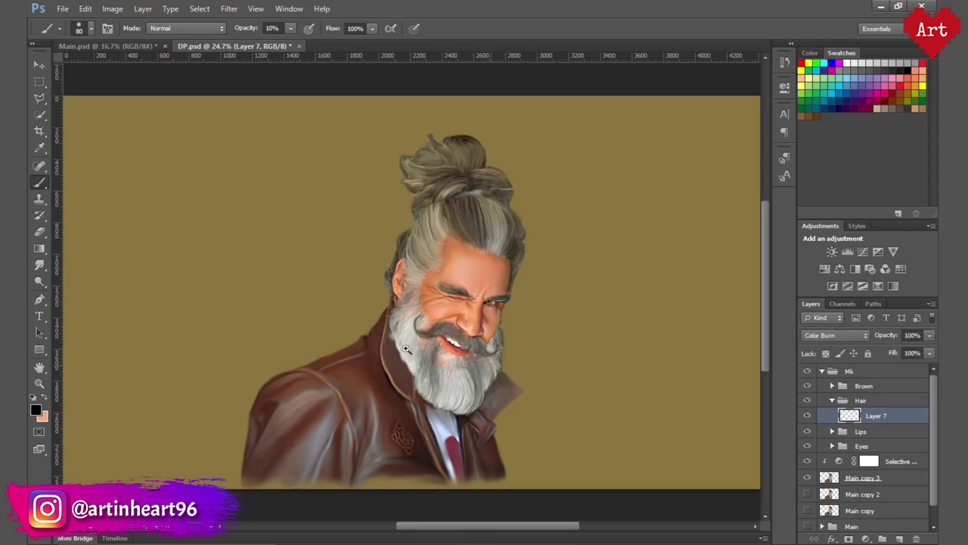
scroll(409, 347, "up", 2)
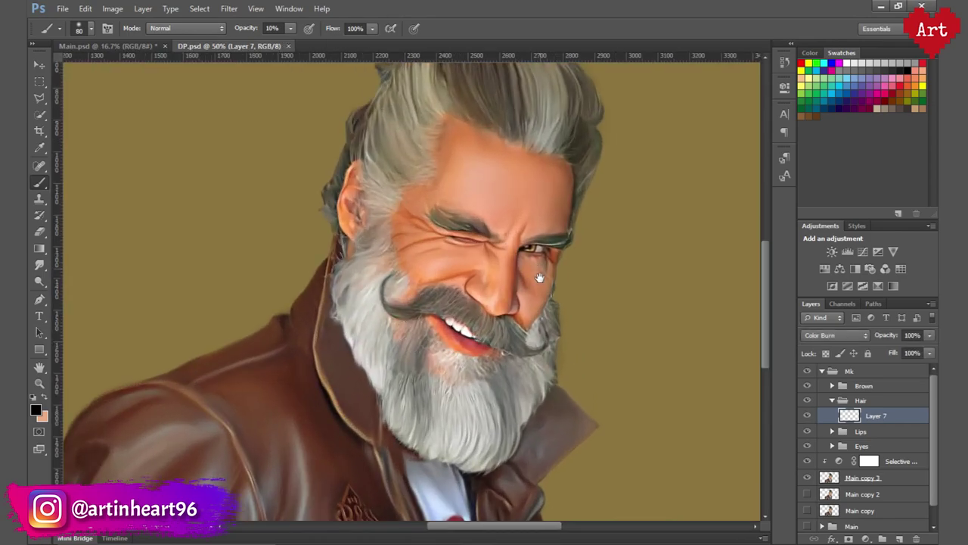
left_click_drag(539, 278, 547, 313)
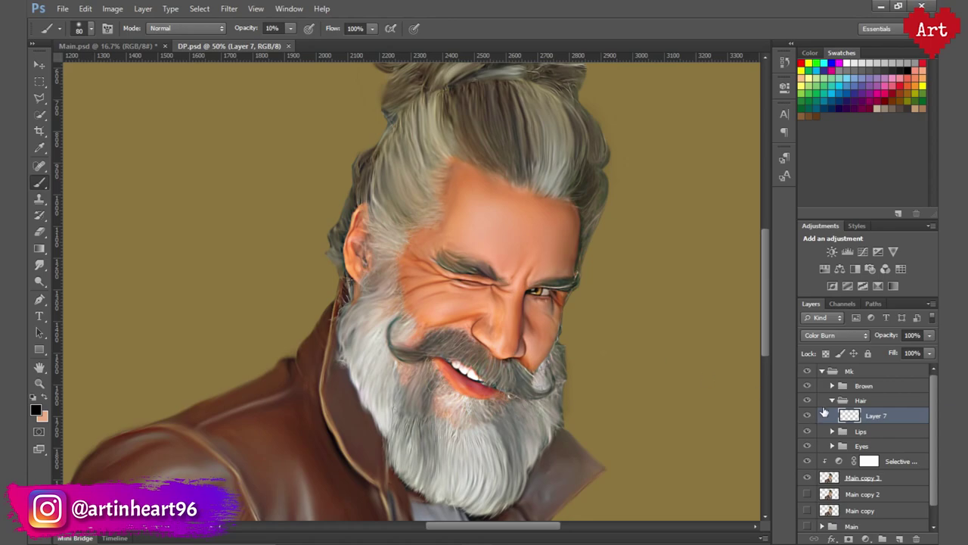
Collapse Hair, create a 'WhiteHL' group above Brown, and add an empty Layer 8 inside it
left_click(832, 401)
left_click(864, 386)
left_click(883, 538)
double_click(866, 386)
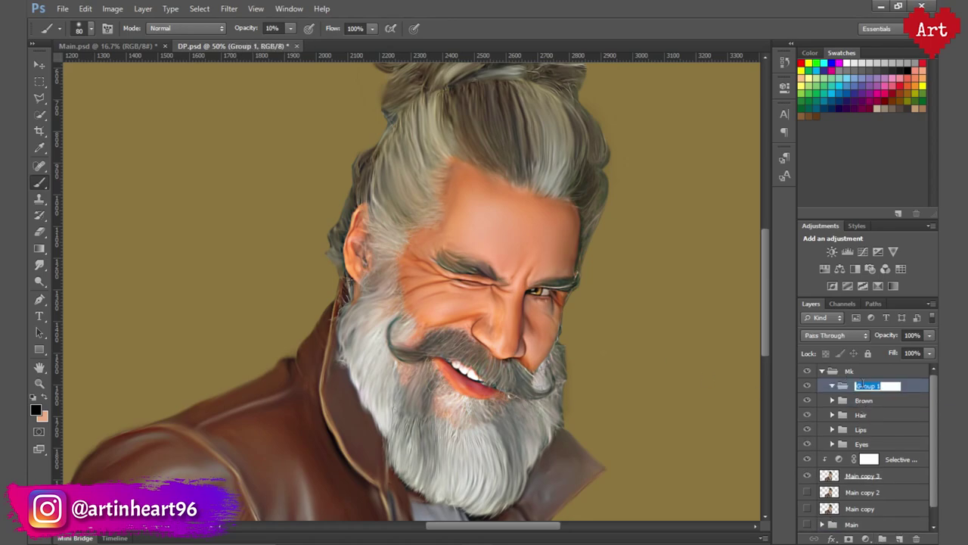
type("WhiteHL")
key("Return")
left_click(882, 539)
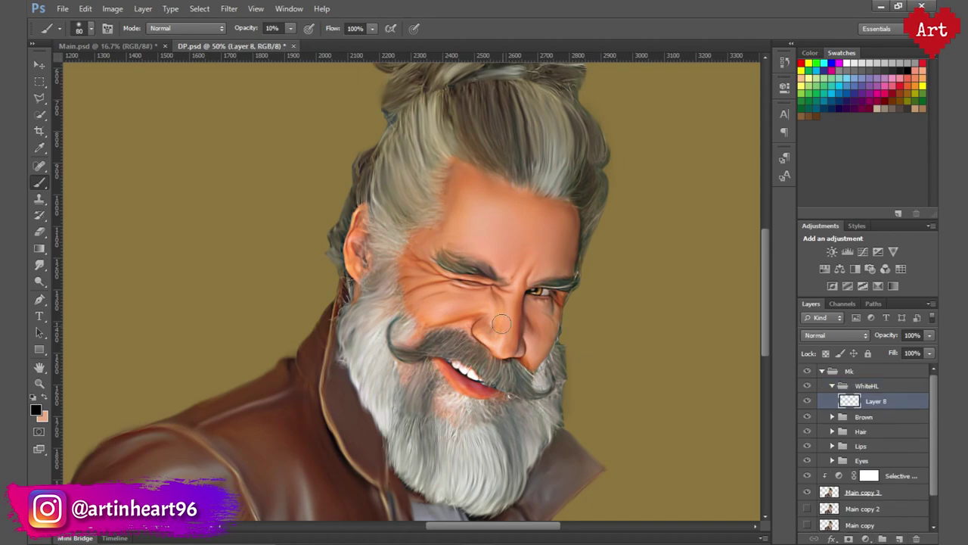
Switch the paint colour to white and brighten the forehead with broad soft highlights
scroll(522, 311, "up", 1)
key("d")
key("x")
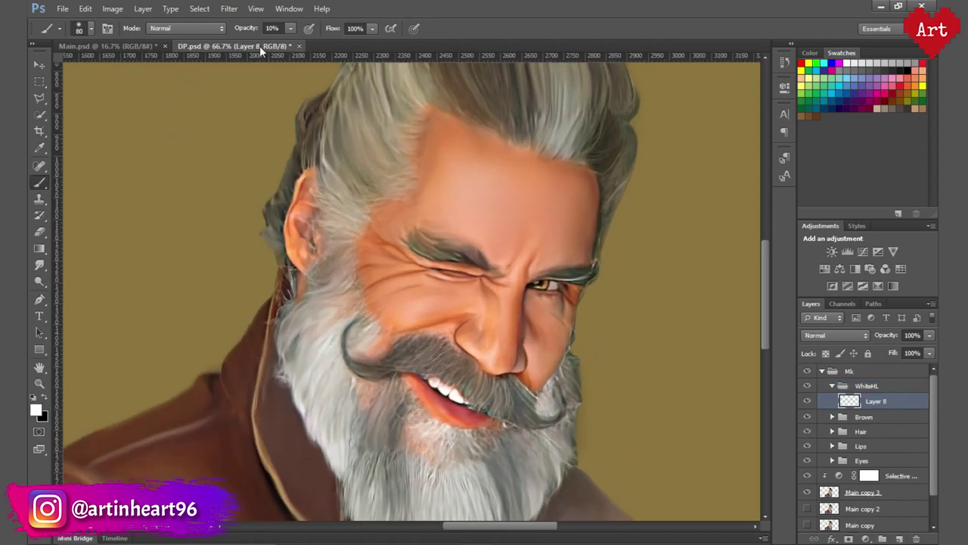
key("bracketleft")
key("bracketleft")
key("bracketleft")
key("bracketright")
key("bracketright")
key("bracketright")
left_click_drag(460, 173, 476, 199)
Add faint white highlights on the cheek, the brow beside the nose bridge, and the forehead wrinkle
left_click(499, 299)
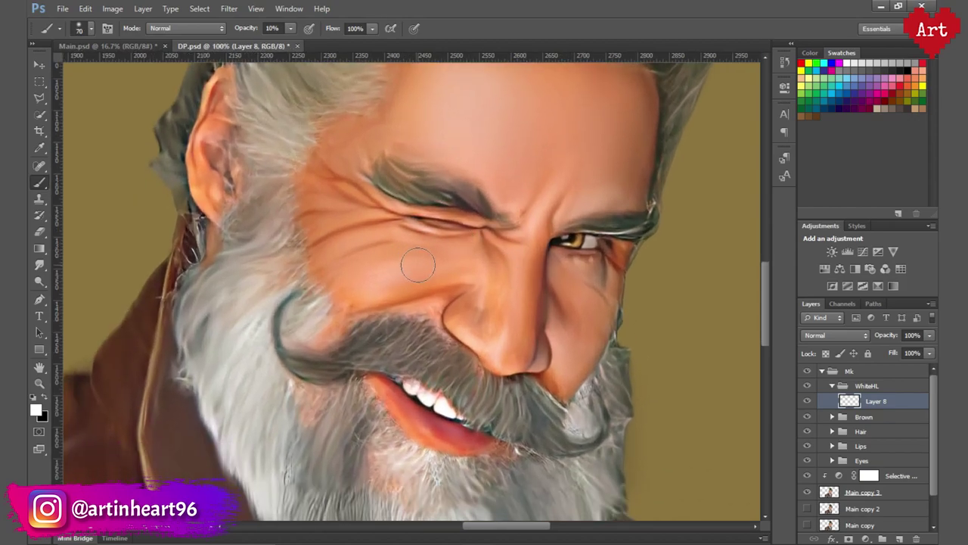
key("bracketright")
left_click_drag(578, 339, 593, 362)
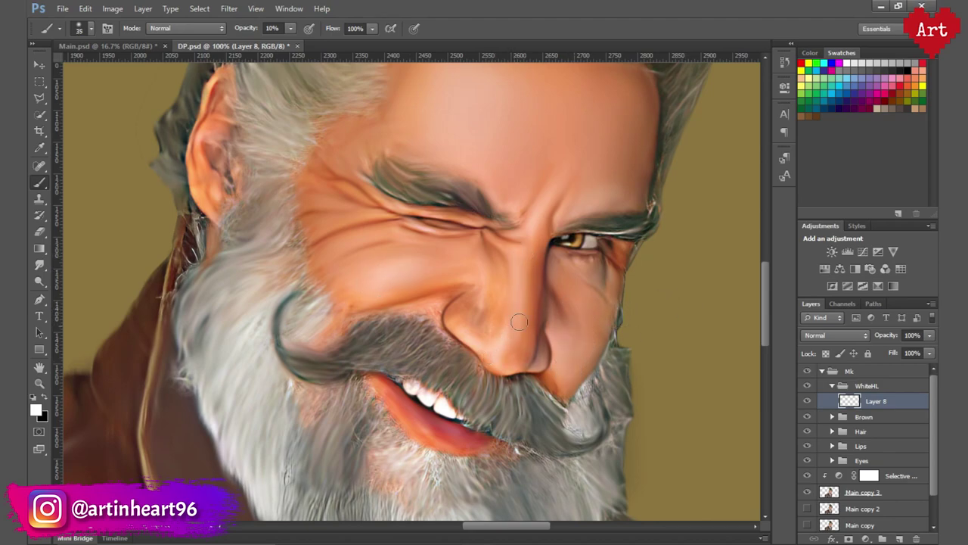
key("bracketright")
key("bracketright")
key("bracketright")
key("bracketright")
left_click_drag(534, 224, 551, 203)
left_click_drag(410, 263, 410, 304)
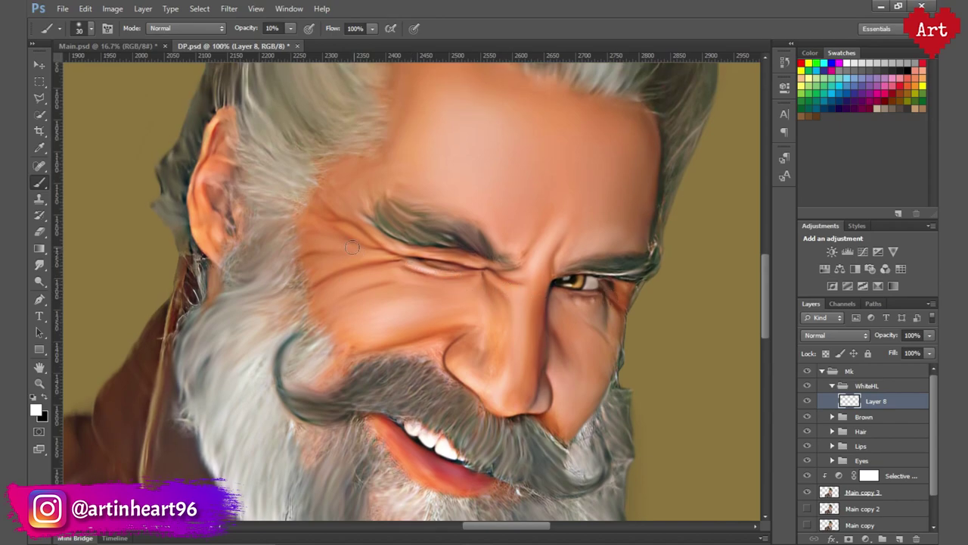
left_click_drag(353, 247, 324, 240)
Set the Layer 8 highlight layer's opacity to 60%
key("ctrl+minus")
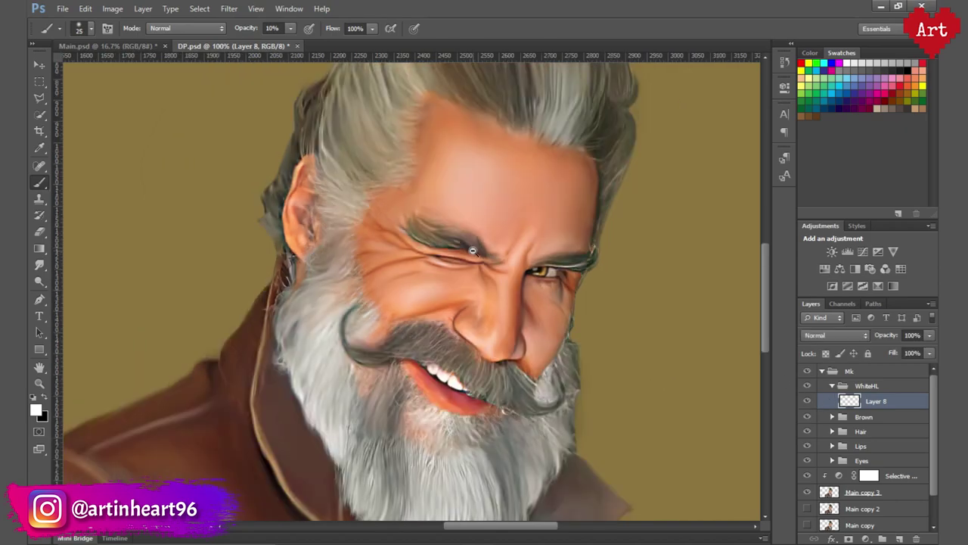
key("ctrl+minus")
type("10")
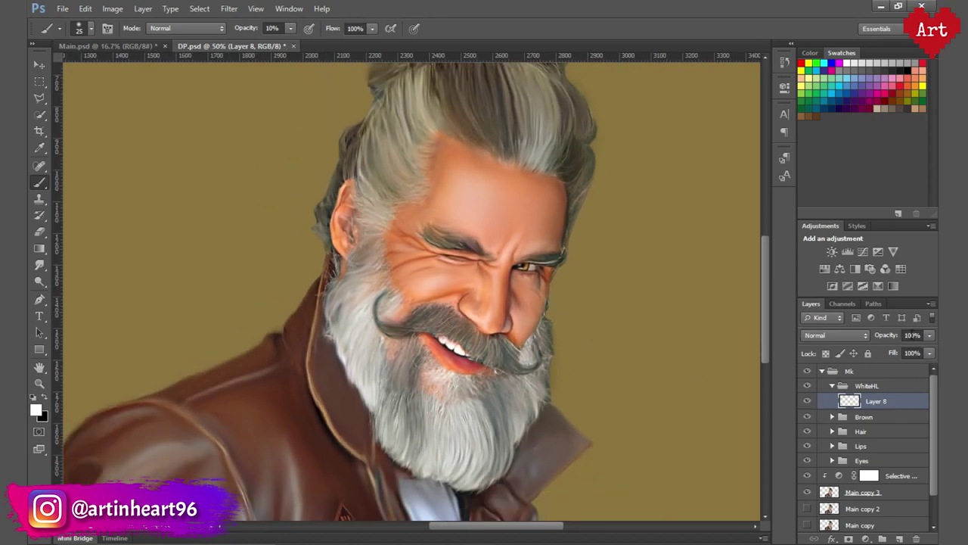
left_click(886, 337)
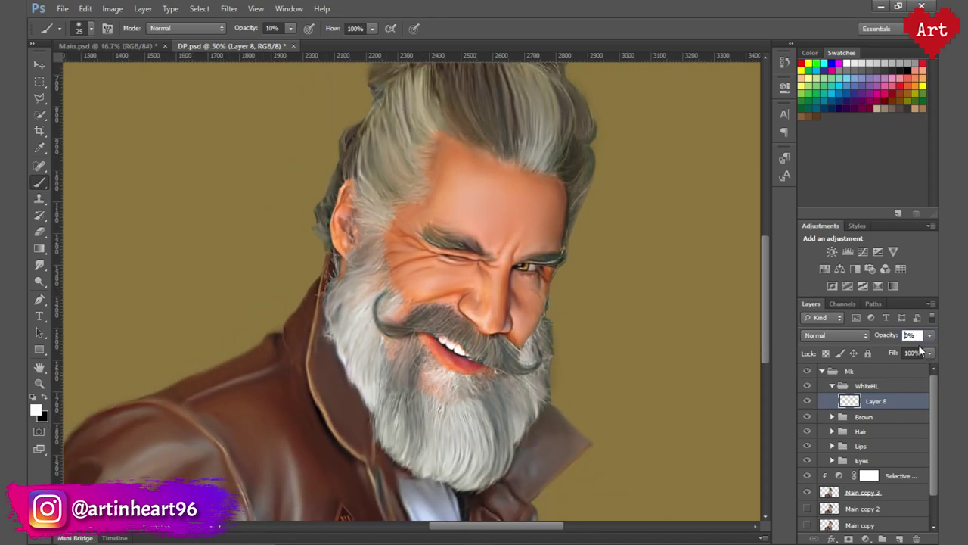
type("60")
key("Return")
Save DP.psd, check the winking eye up close, and fit the whole portrait on screen
key("ctrl+0")
key("ctrl+s")
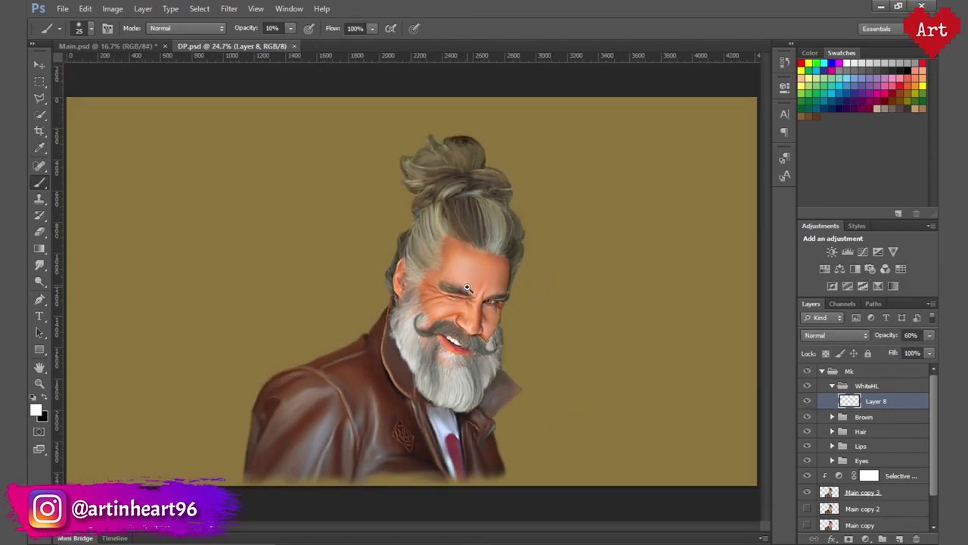
left_click(468, 287, "ctrl")
left_click(469, 287, "ctrl")
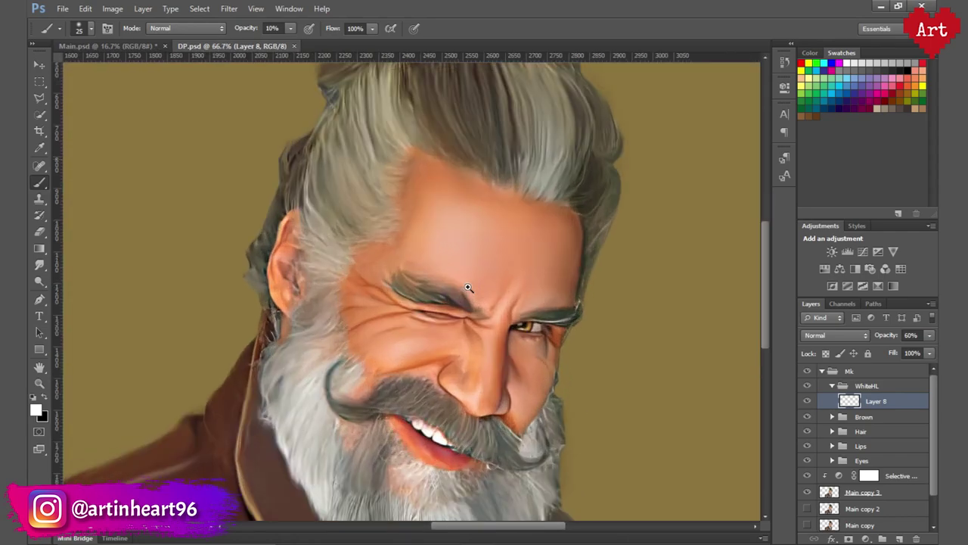
scroll(534, 326, "down", 2)
left_click(536, 336, "ctrl+alt")
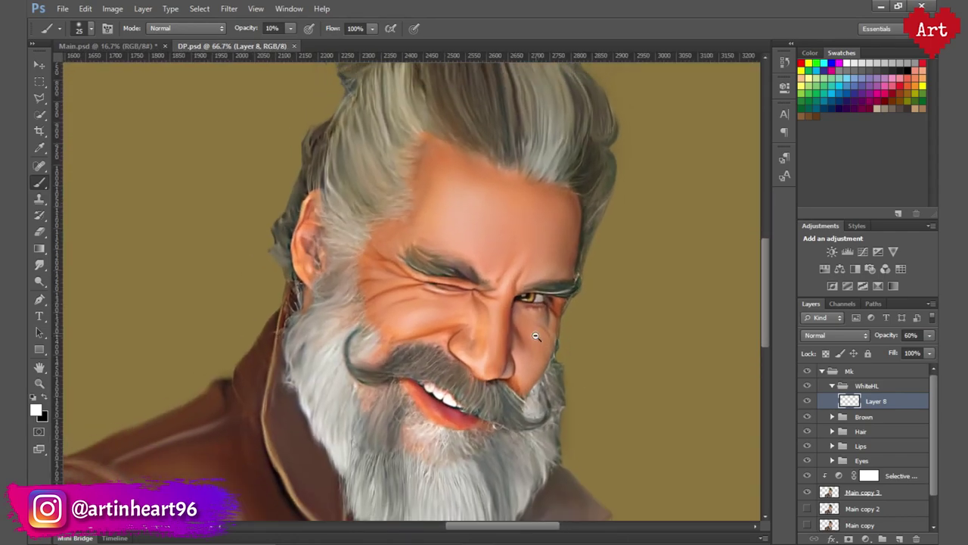
left_click(536, 336, "ctrl+alt")
key("ctrl+0")
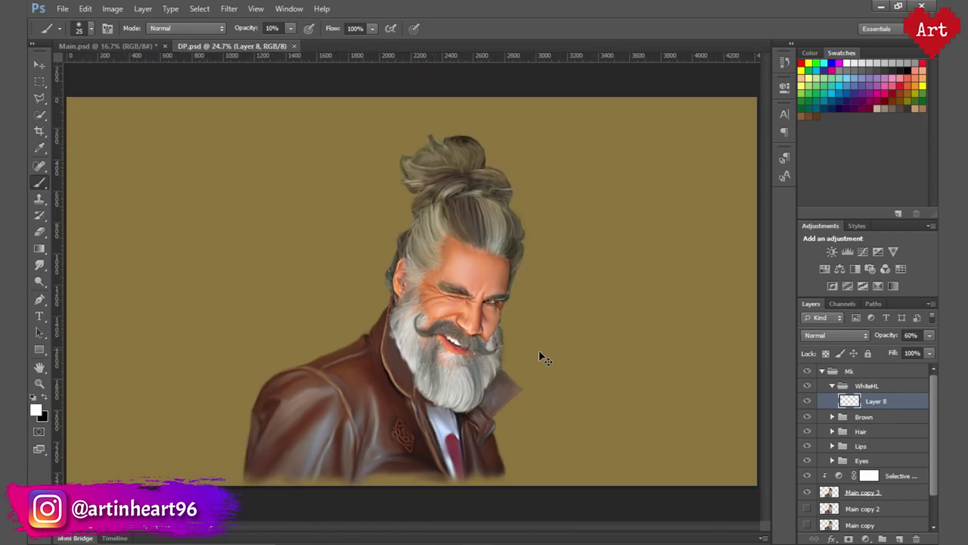
Put Main copy 2 into a new group named Bg and add a new layer inside it
left_click(837, 386)
left_click(807, 371)
left_click(807, 371)
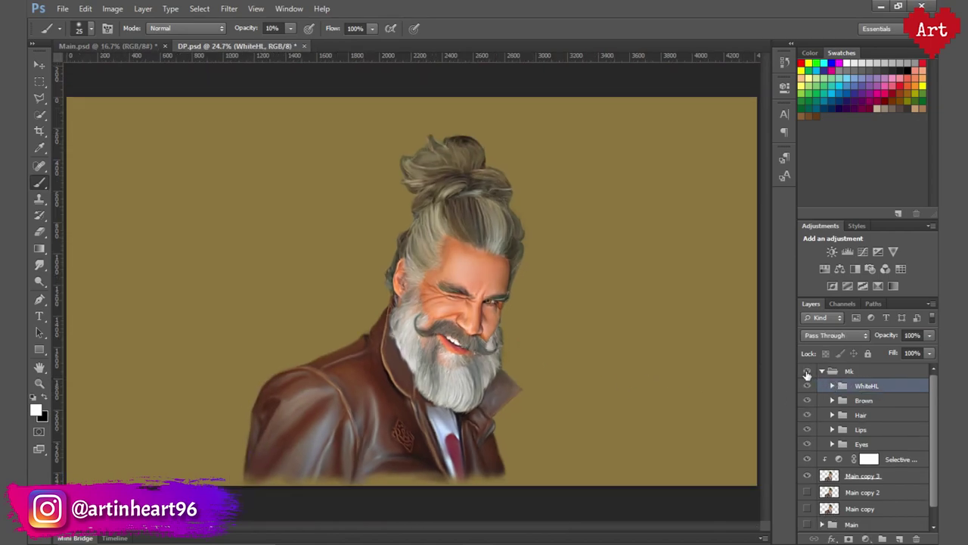
left_click(806, 371)
left_click(878, 493)
key("ctrl+g")
double_click(857, 492)
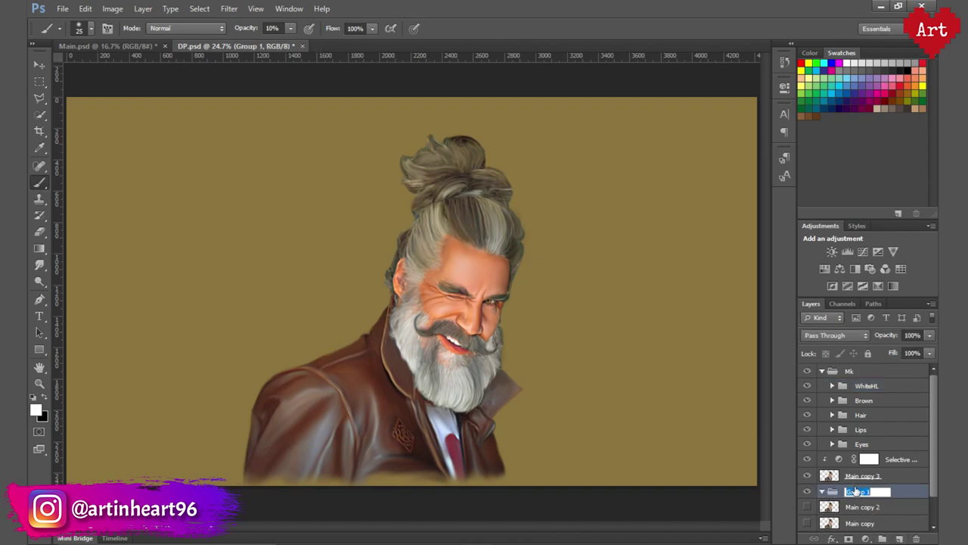
type("Bg")
key("Return")
left_click(899, 538)
Paint dark brown around the figure's left and top with an enlarged 300 px soft brush
key("x")
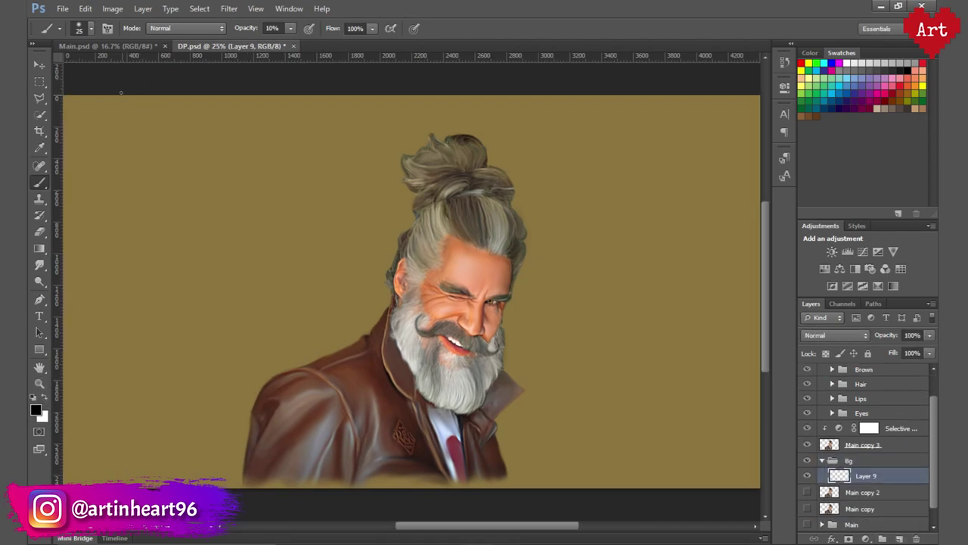
left_click(90, 28)
scroll(113, 159, "down", 3)
double_click(53, 185)
key("bracketright")
key("bracketright")
key("bracketright")
mouse_move(386, 205)
left_mouse_down()
mouse_move(454, 91)
mouse_move(302, 220)
mouse_move(227, 424)
left_mouse_up()
key("bracketleft")
On a new layer, paint a warm yellow glow right of the head
left_click(899, 538, "ctrl")
left_click(923, 85)
left_click_drag(529, 227, 643, 341)
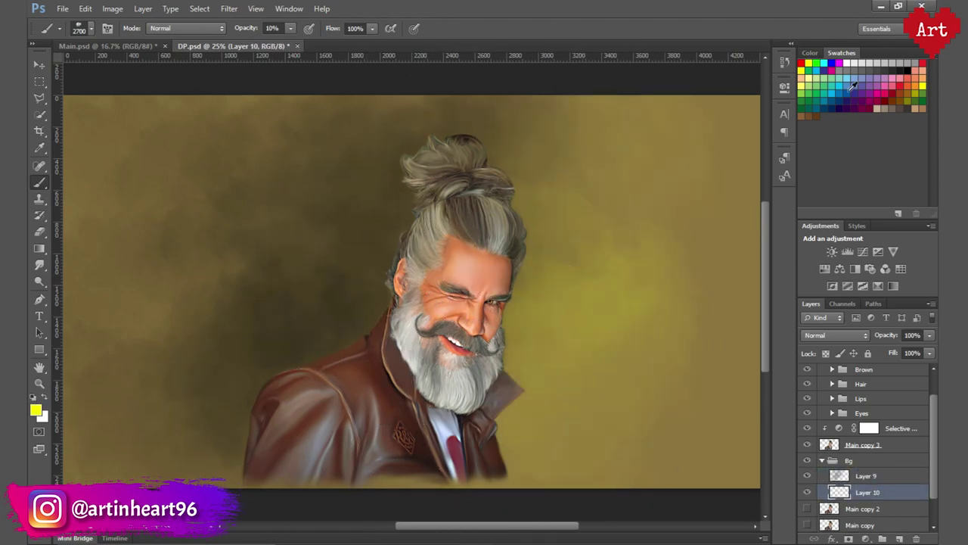
left_click(809, 85)
left_click(805, 114)
left_click(809, 63)
left_click_drag(575, 152, 621, 317)
Sample the olive backdrop colour from the canvas and return to the brush
key("alt+comma")
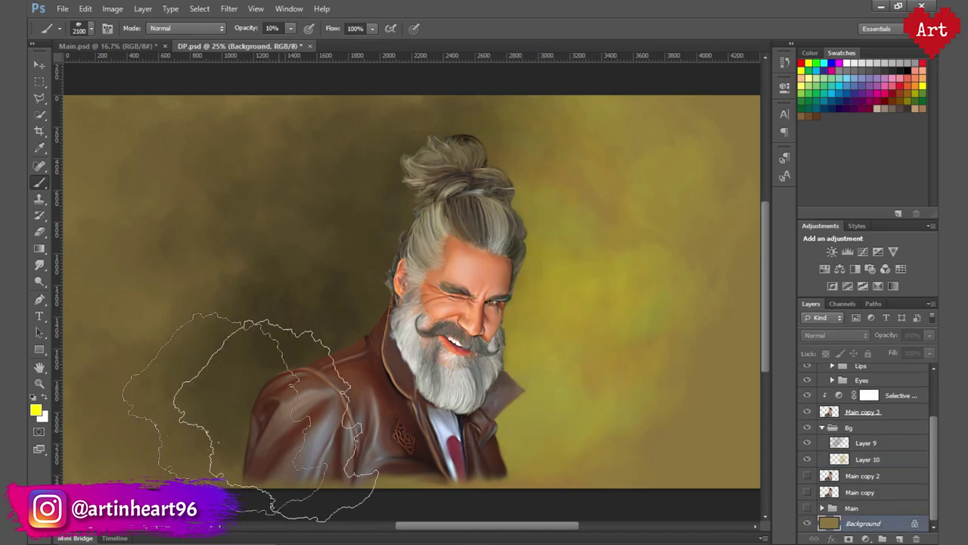
key("i")
left_click(36, 409)
key("Return")
key("b")
left_click(161, 266)
scroll(865, 453, "up", 1)
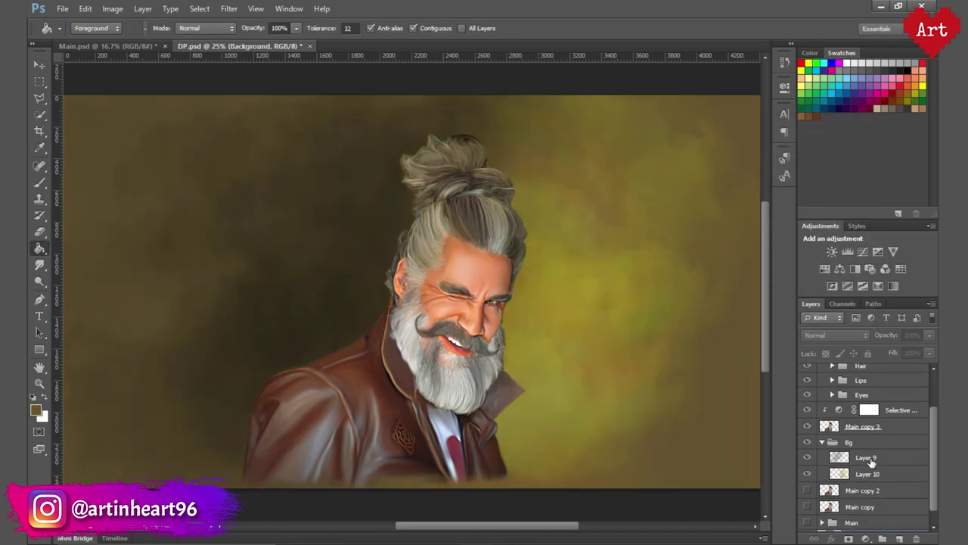
Paint a warmer yellow-green glow right of the head on Layer 10
left_click(866, 457)
left_click(868, 474)
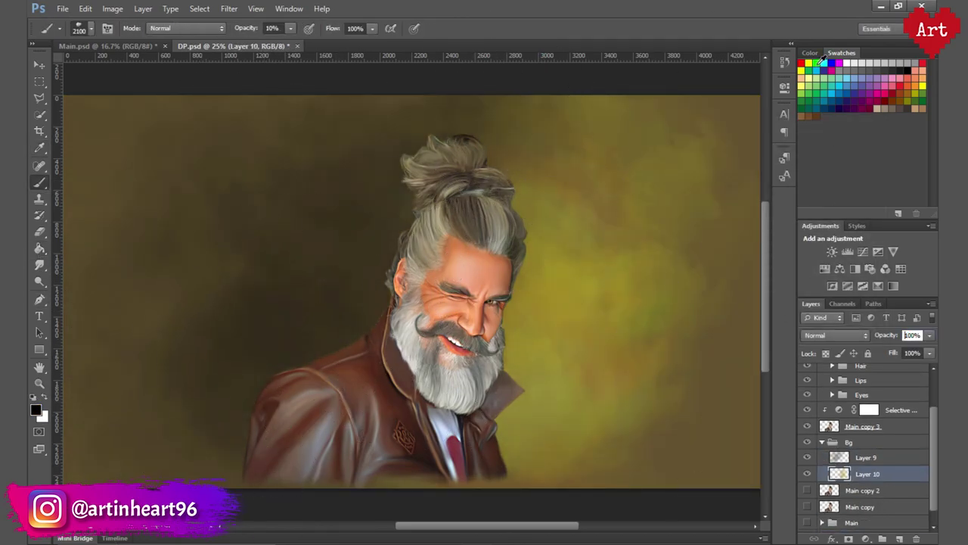
left_click(821, 63)
mouse_move(575, 166)
left_mouse_down()
mouse_move(702, 403)
mouse_move(575, 249)
left_mouse_up()
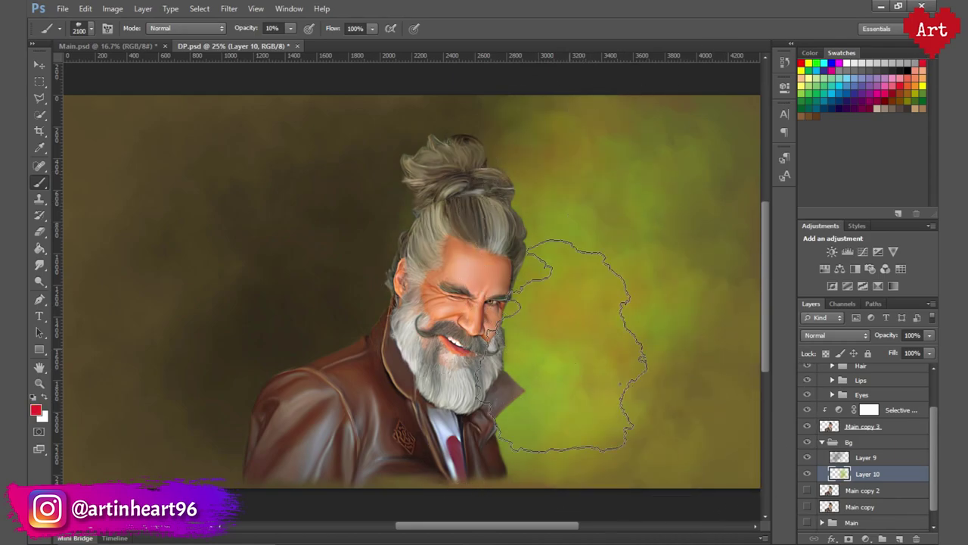
left_click(808, 62)
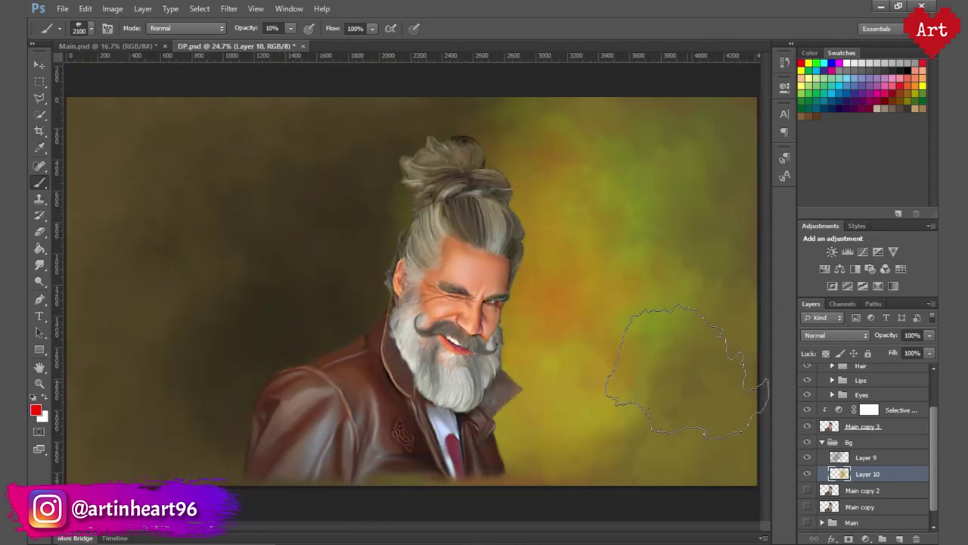
scroll(862, 454, "up", 3)
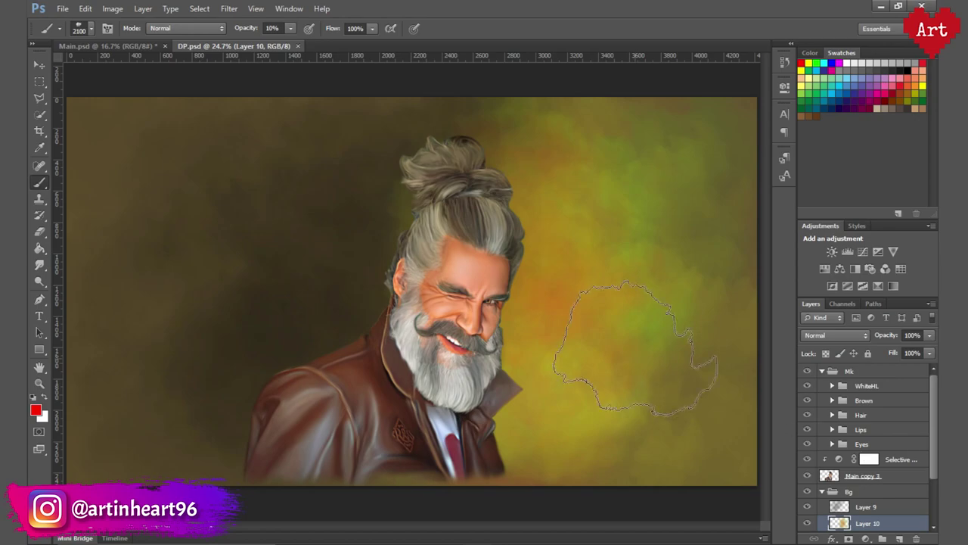
Toggle the Mk group and zoom on the face to compare the result
left_click(806, 370)
left_click(806, 371)
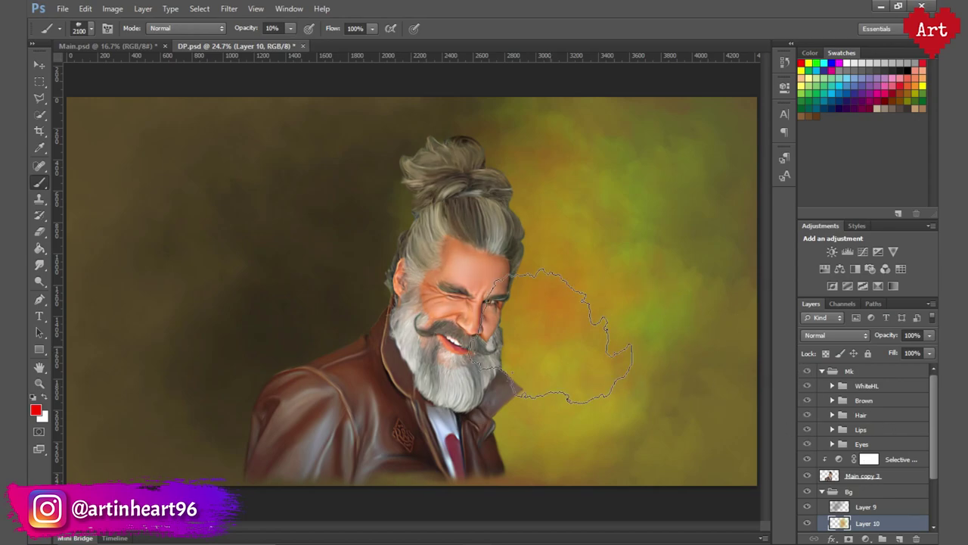
left_click(415, 336, "ctrl")
key("ctrl+0")
scroll(862, 454, "down", 3)
Sample dark olive-brown 5b4b27 from the backdrop as the foreground colour
left_click(862, 522)
left_click(35, 410)
left_click(73, 478)
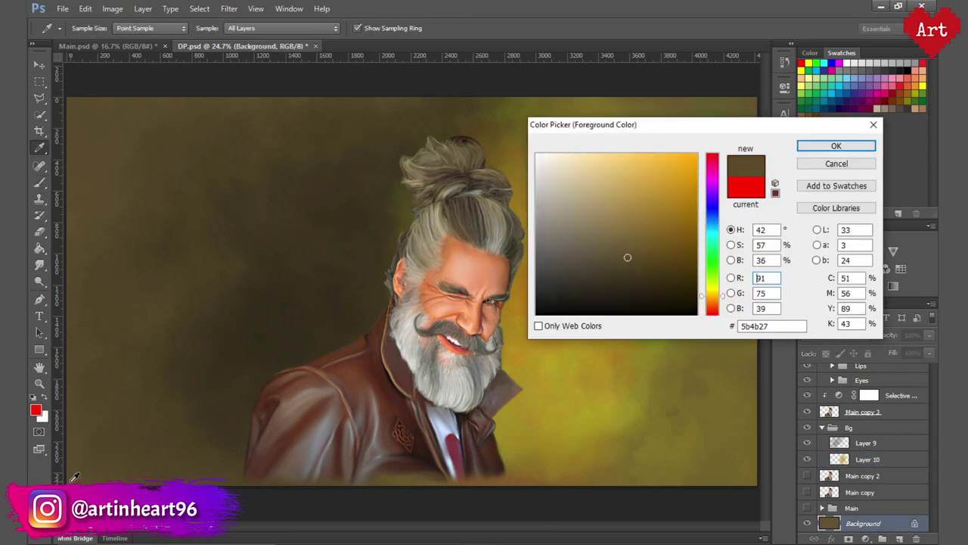
key("Return")
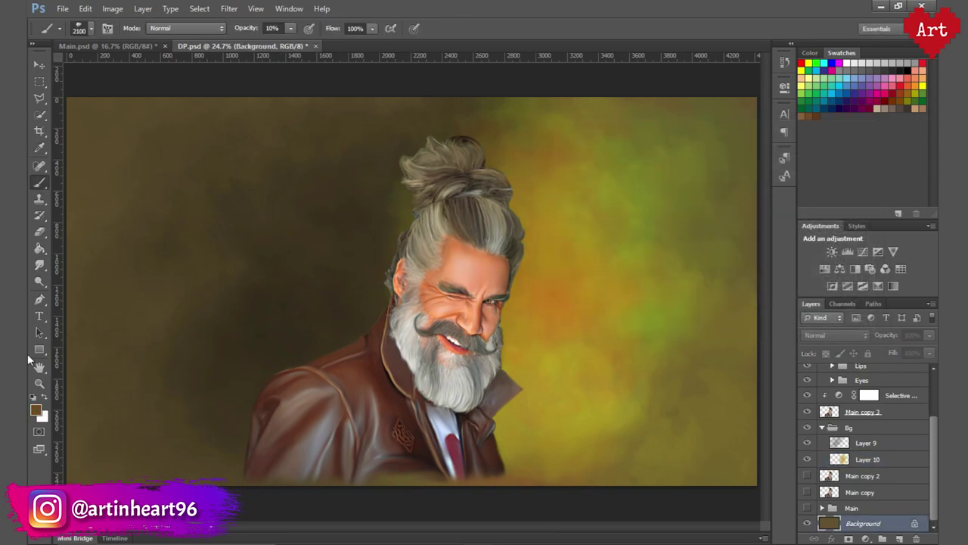
left_click(40, 250)
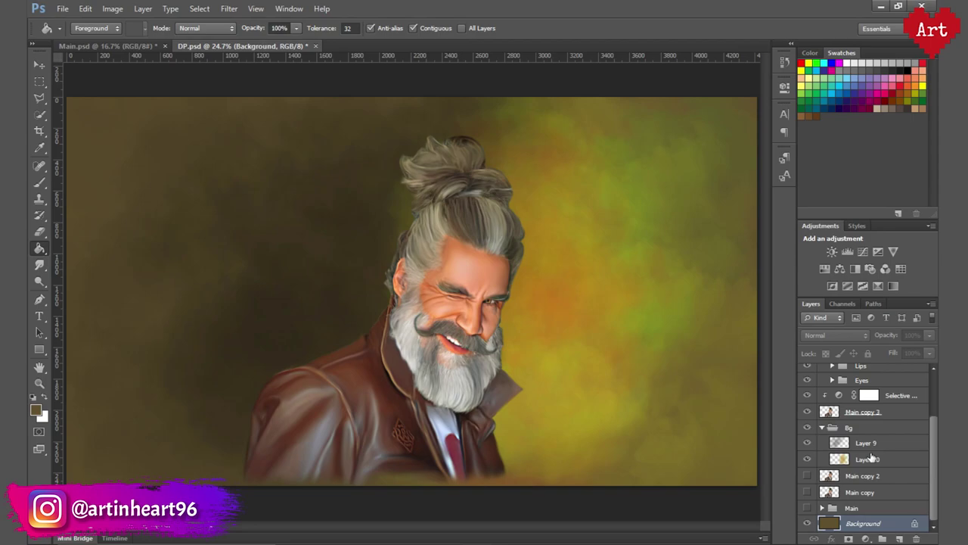
Gather the face layers into a new group, Group 1
scroll(862, 447, "up", 4)
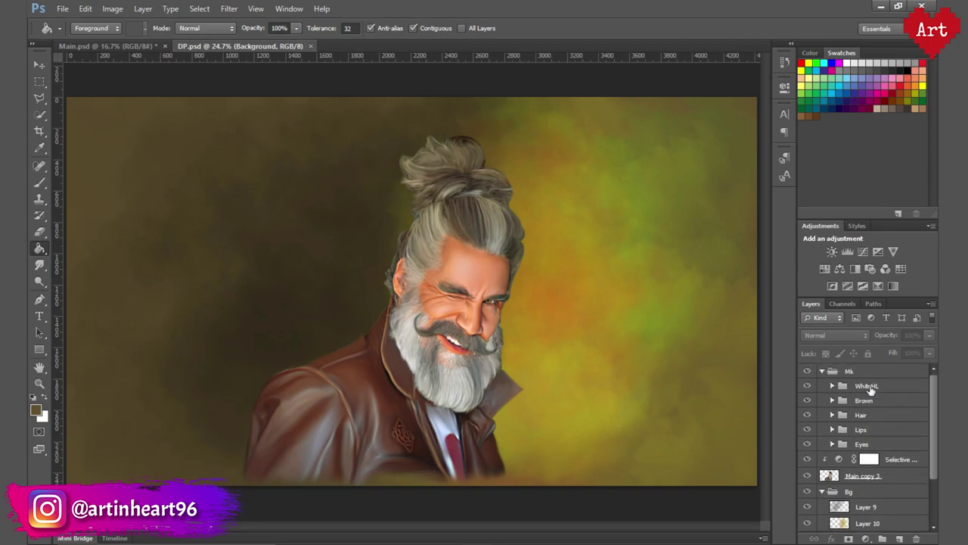
left_click(808, 372)
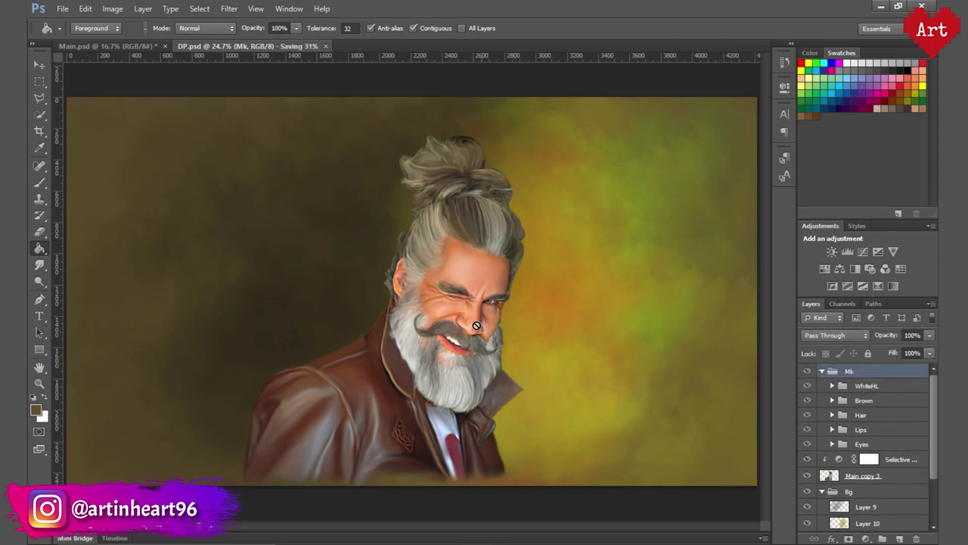
left_click(823, 371)
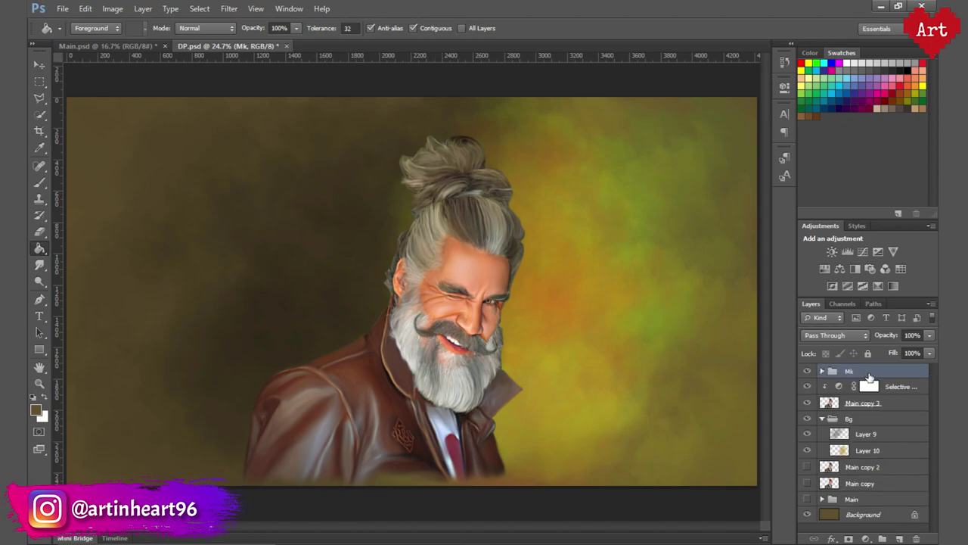
left_click(932, 304)
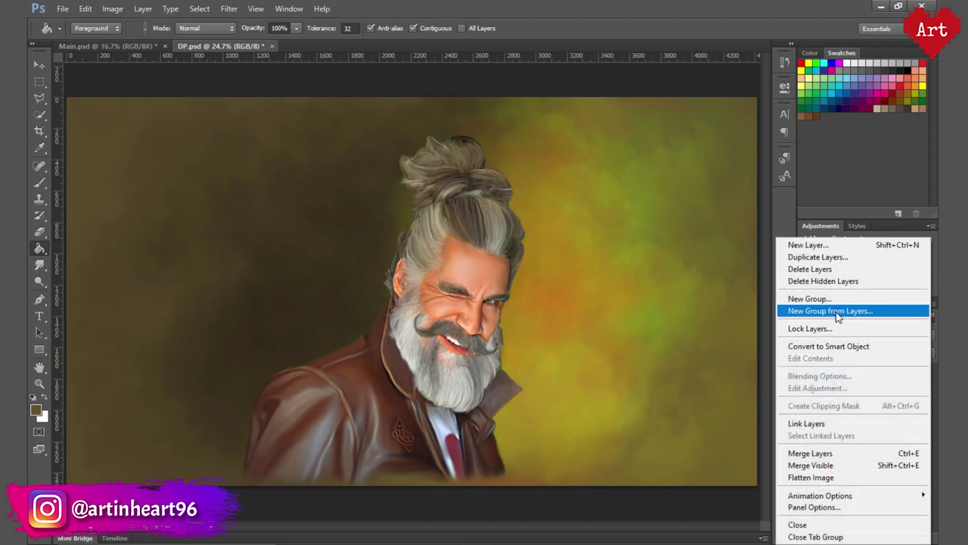
left_click(828, 310)
left_click(588, 183)
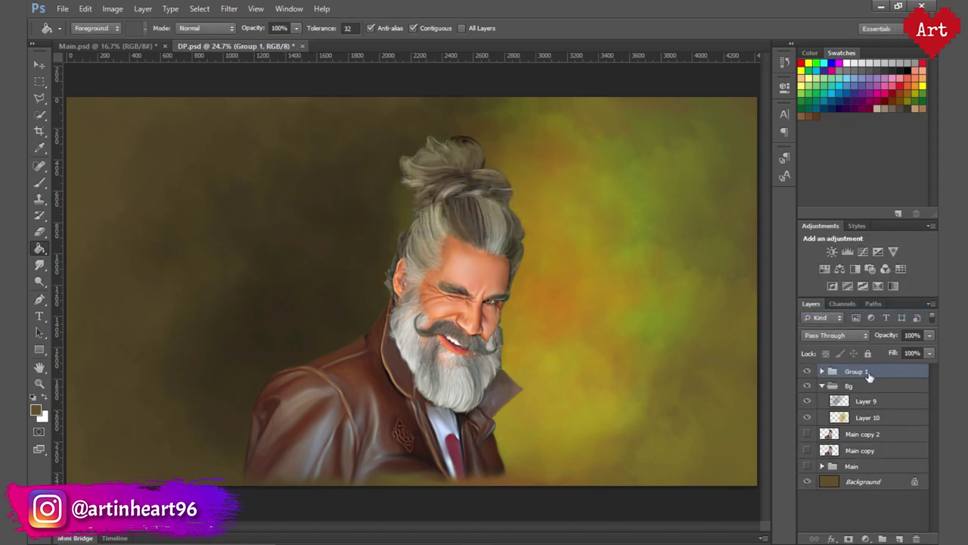
Duplicate Group 1 and merge the Group 1 copy into a single layer
right_click(870, 379)
left_click(853, 71)
left_click(594, 166)
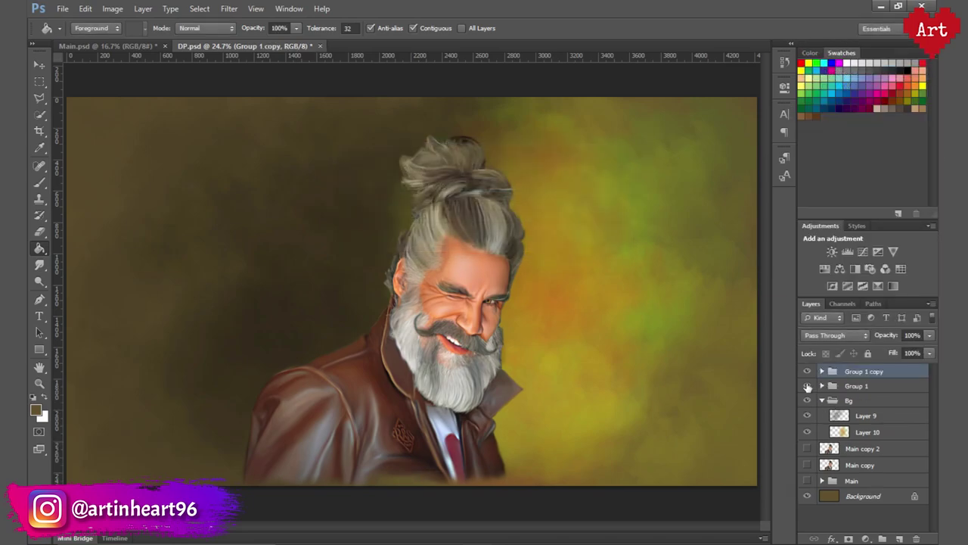
right_click(862, 372)
left_click(845, 247)
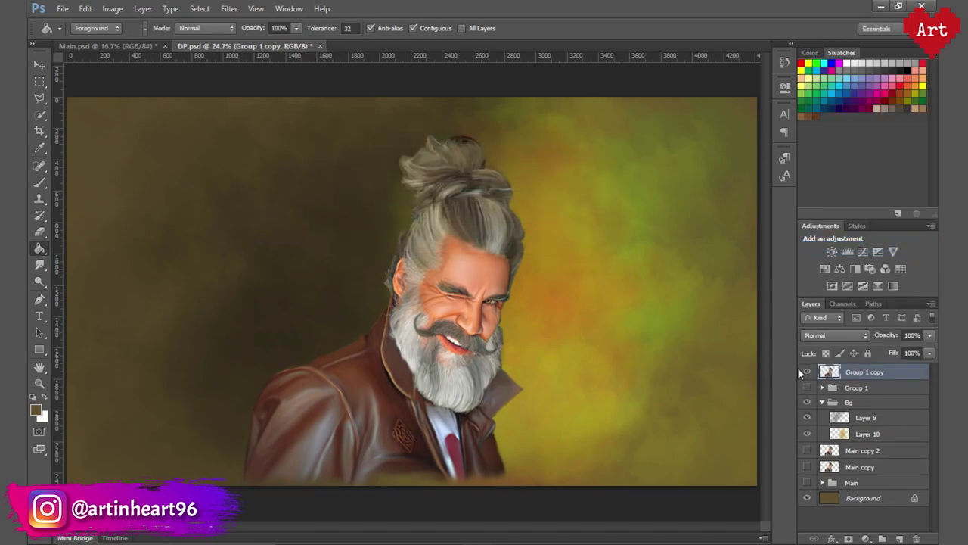
Apply Oil Paint with Angular Direction 0 and Shine 0
left_click(229, 9)
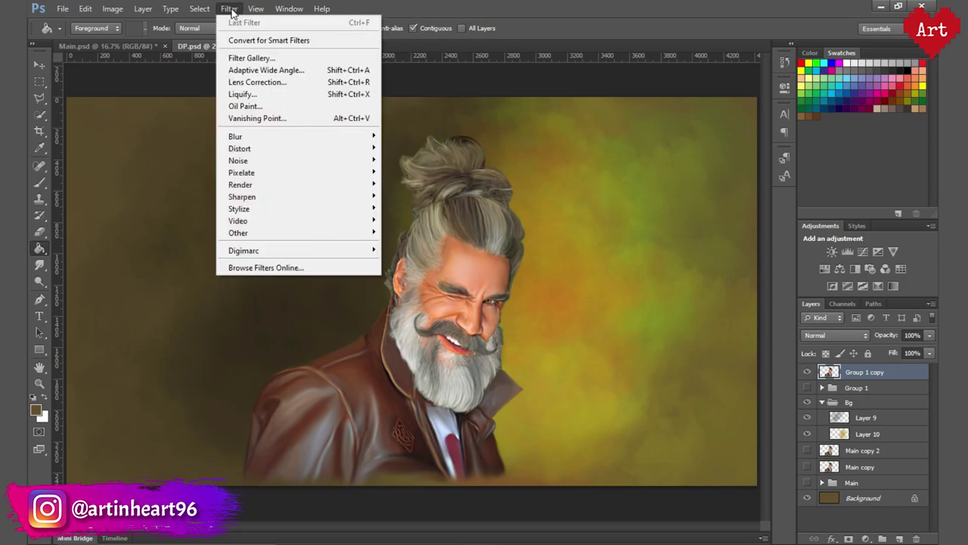
left_click(258, 119)
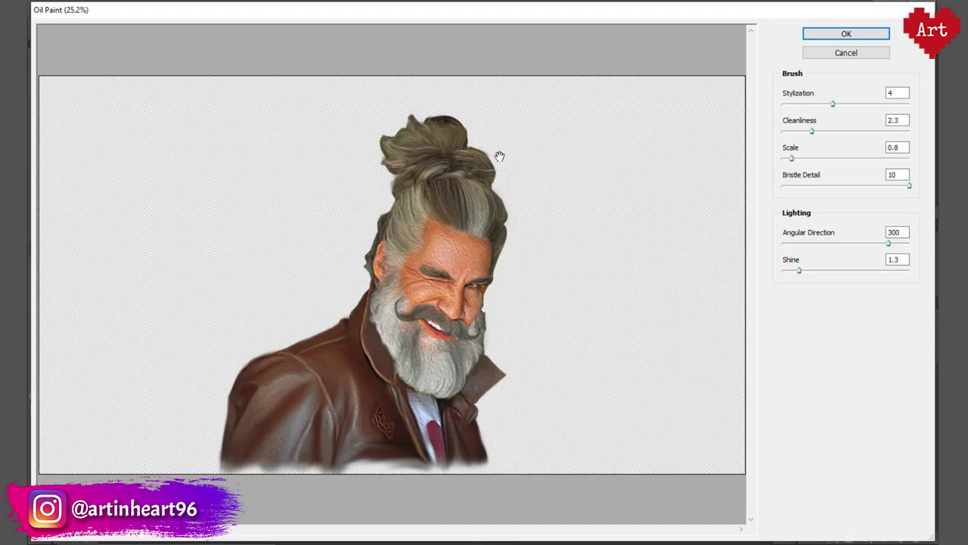
double_click(894, 233)
type("0")
double_click(897, 259)
type("0")
scroll(454, 313, "up", 4)
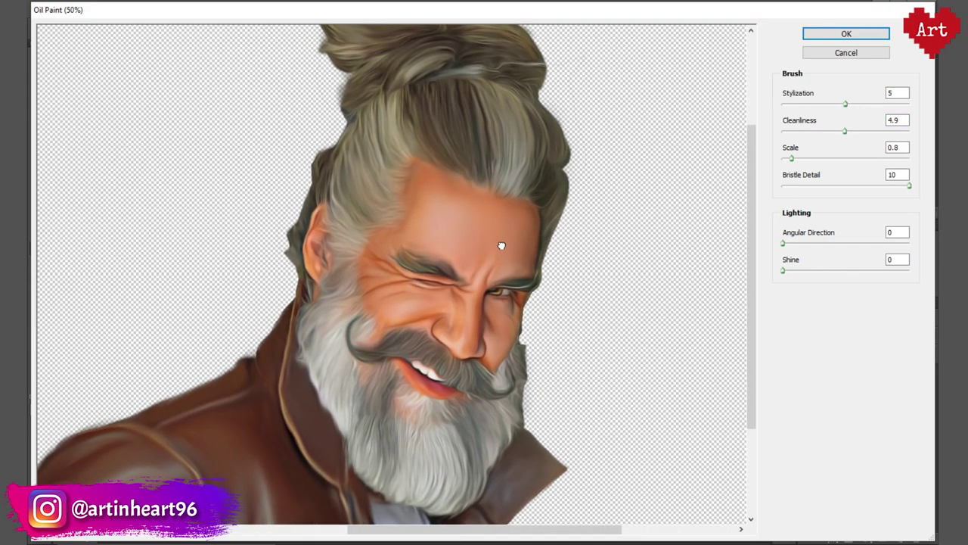
Set Oil Paint Stylization, Cleanliness and Scale each to 6
double_click(895, 120)
type("5")
key("Tab")
type("2")
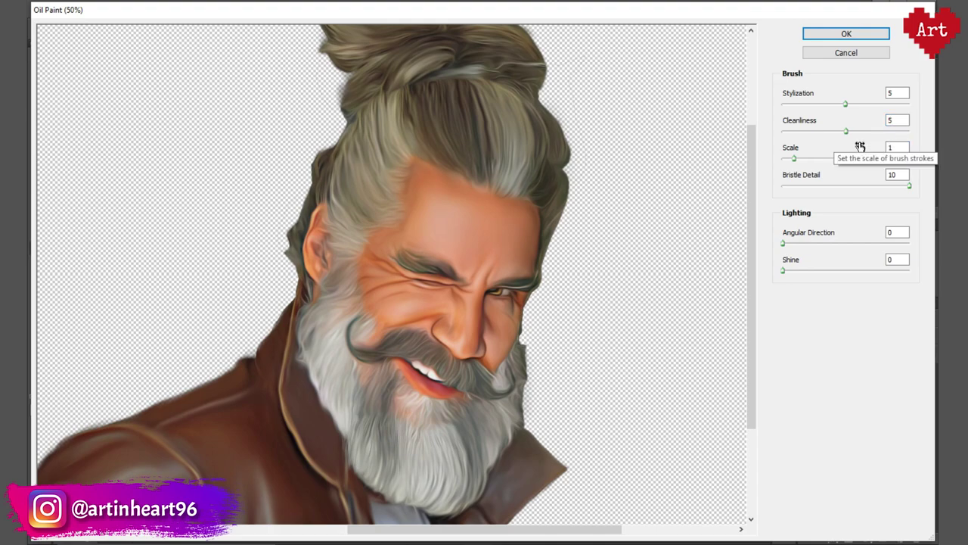
key("BackSpace")
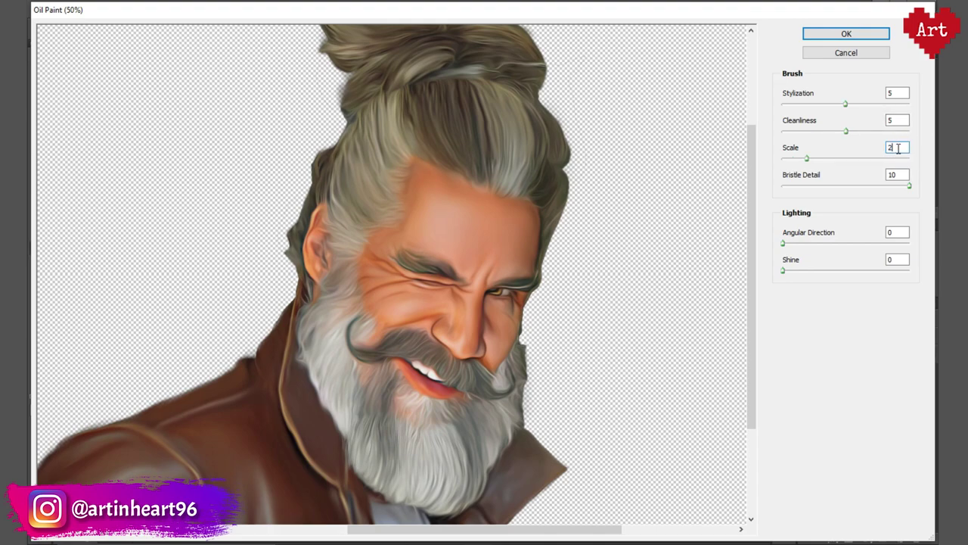
type("5")
double_click(894, 93)
type("6")
double_click(897, 119)
type("6")
double_click(894, 147)
type("6")
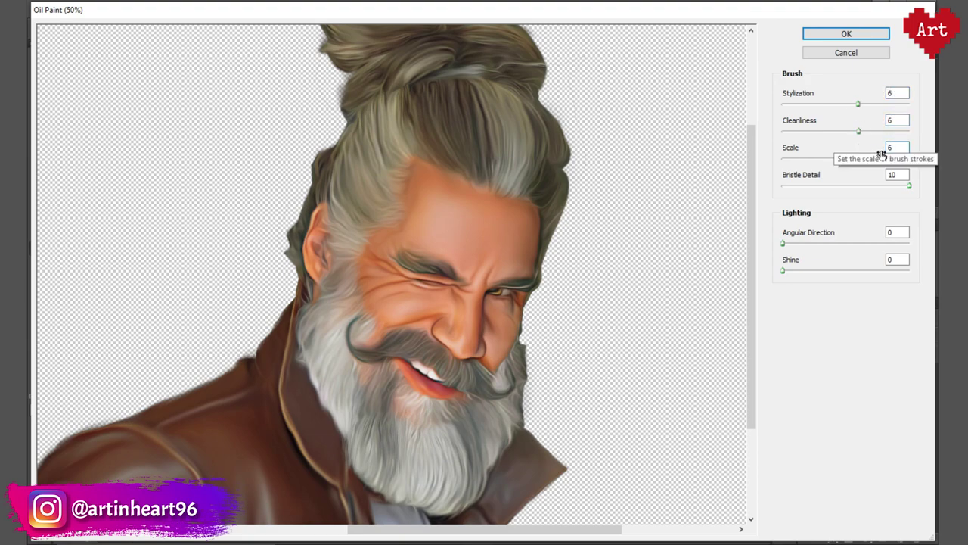
Add a Brightness/Contrast adjustment clipped to the merged portrait layer, nudging brightness up
left_click(822, 36)
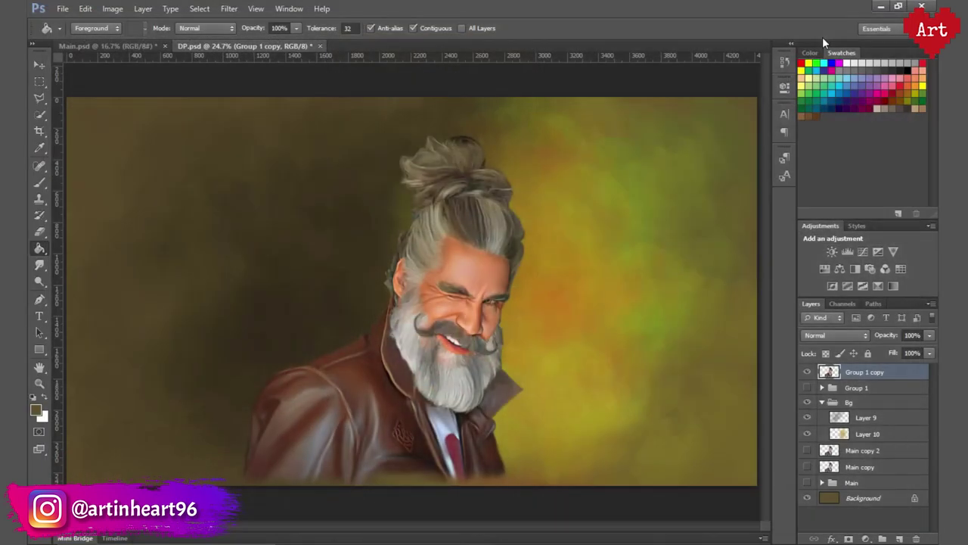
left_click(865, 539)
left_click(863, 303)
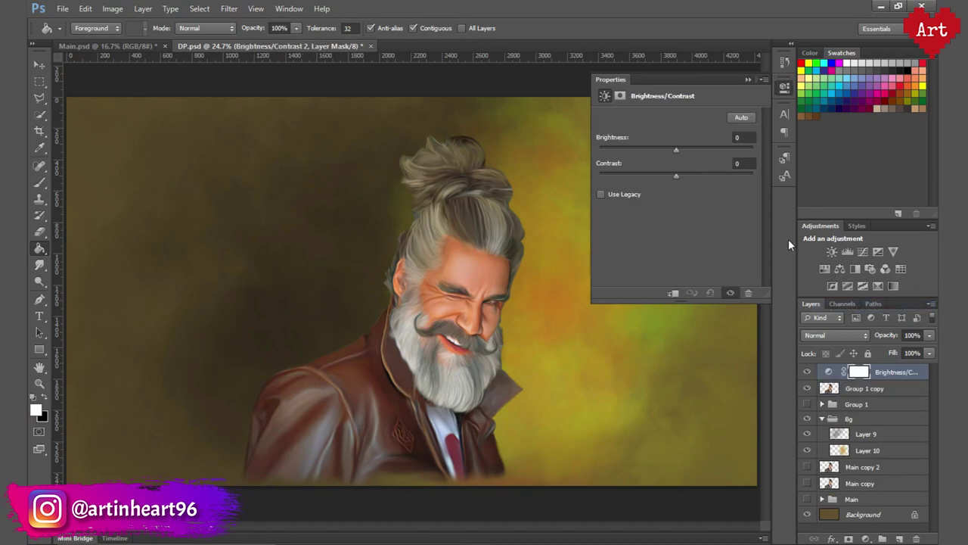
left_click(675, 294)
left_click(737, 137)
key("Up")
key("Up")
key("Up")
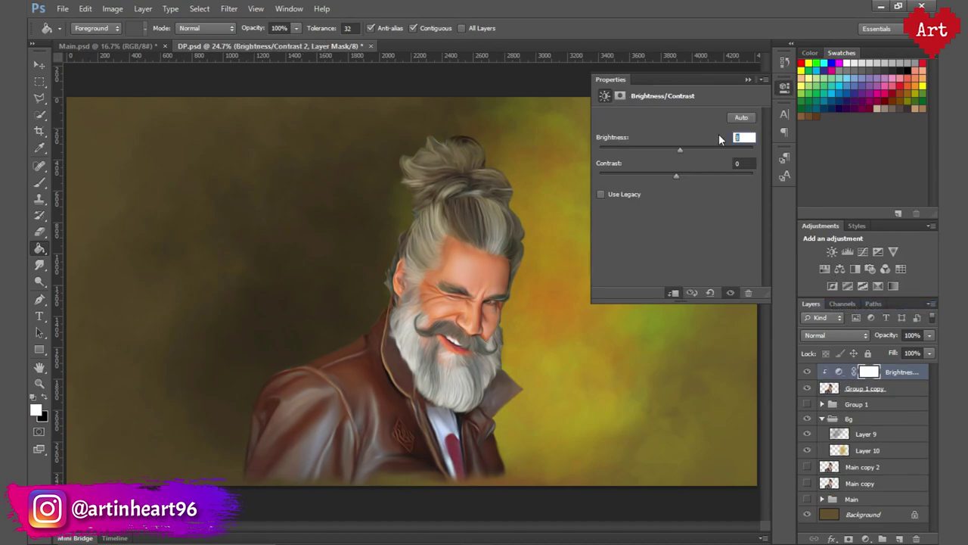
left_click(784, 88)
Add a Selective Color adjustment, reducing Cyan in the Reds to -11 and adjusting the Yellows
left_click(865, 538)
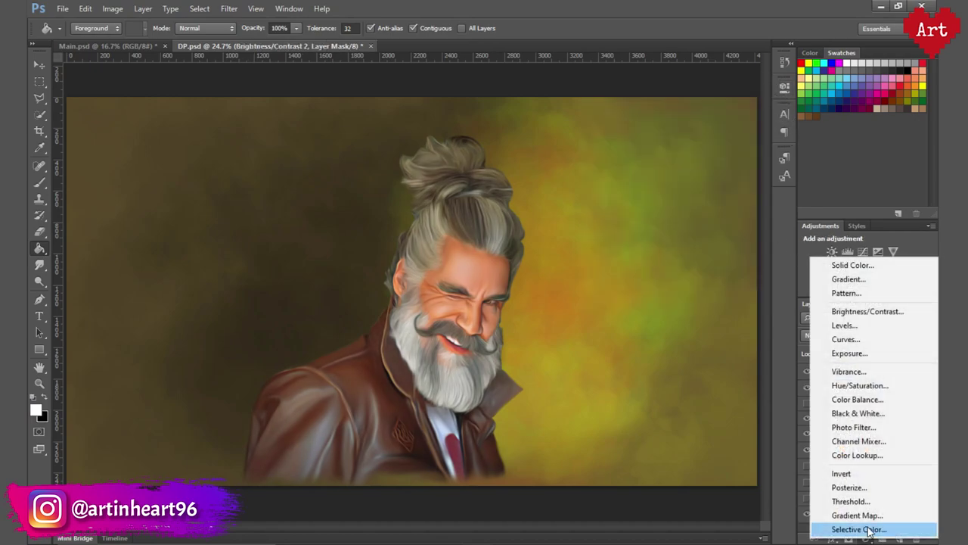
left_click(673, 293)
left_click_drag(678, 161, 668, 161)
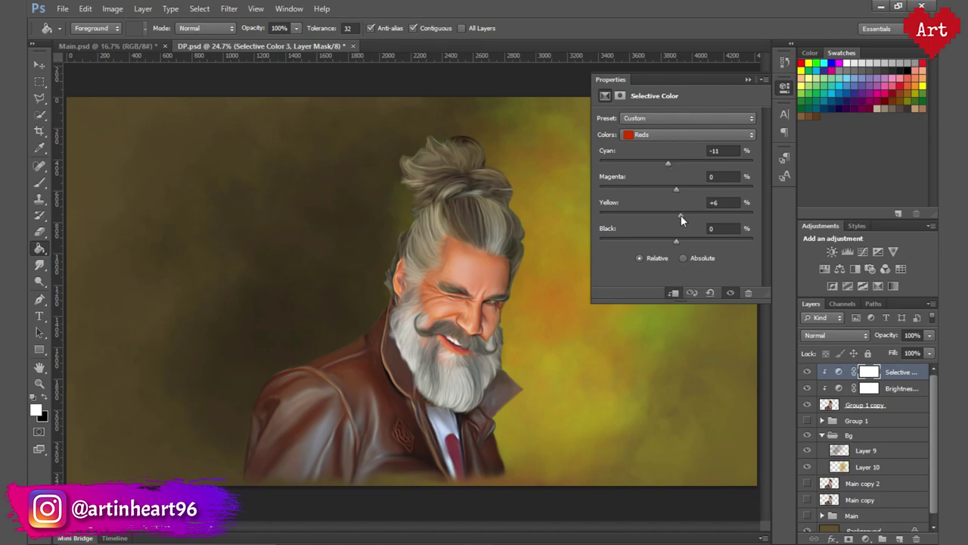
left_click(669, 136)
Check the face colours up close, then add a Vibrance adjustment
left_click(448, 305, "ctrl")
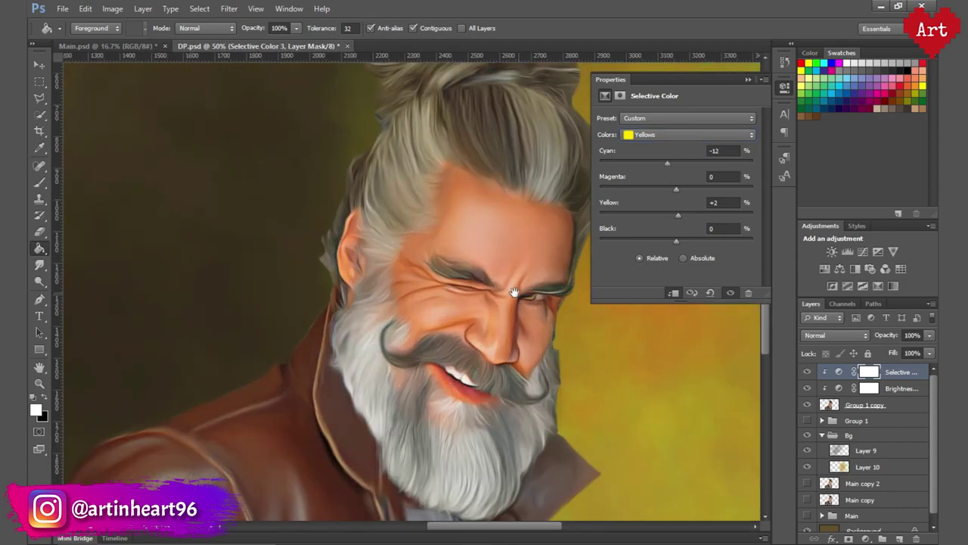
left_click(785, 86)
left_click(529, 250, "alt")
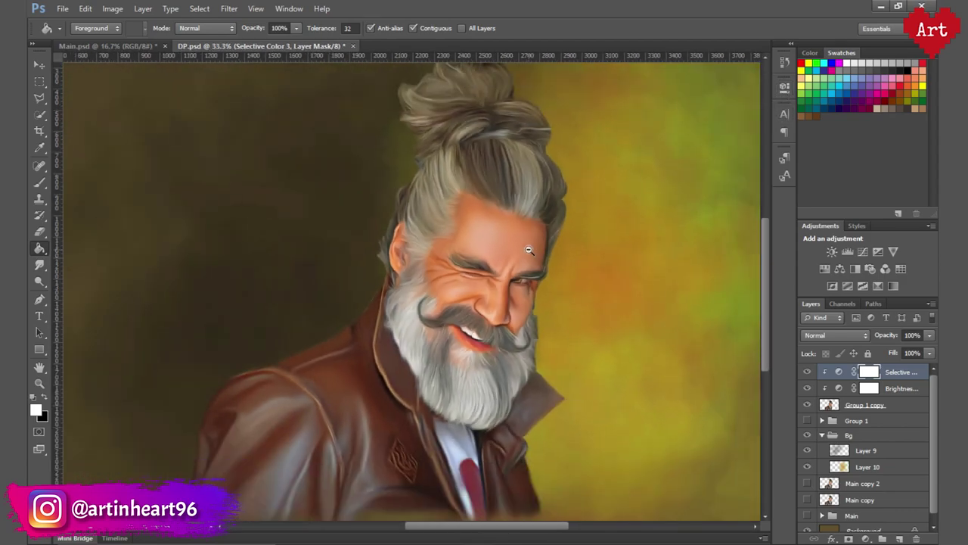
key("ctrl+0")
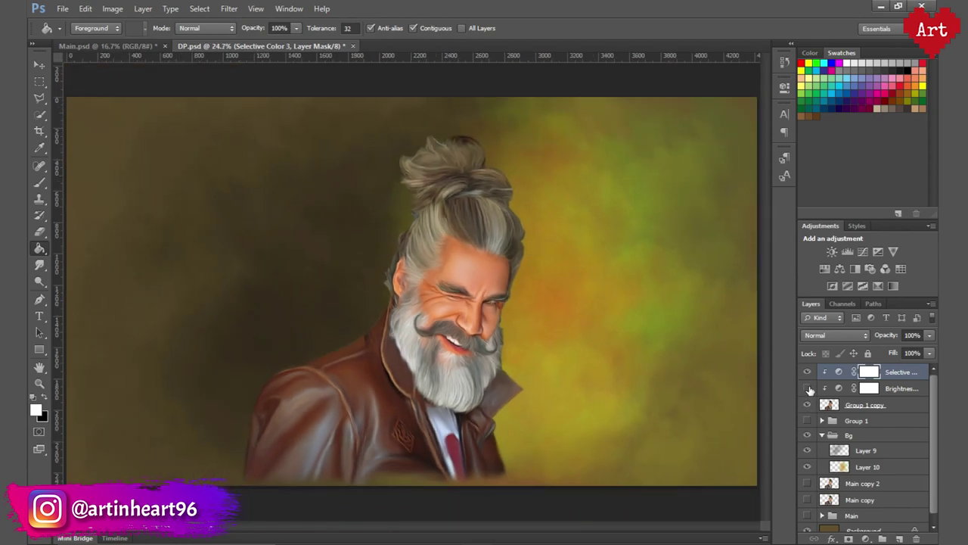
left_click(867, 539)
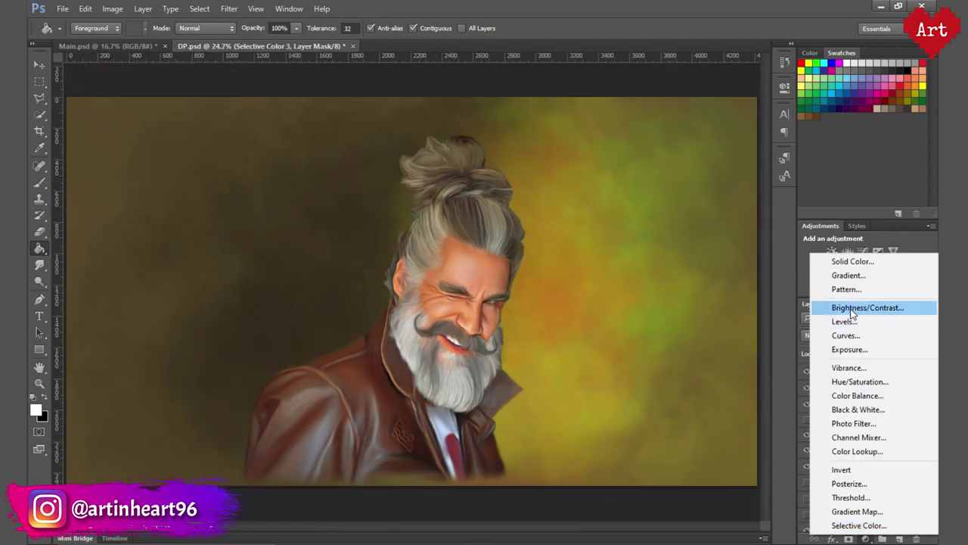
left_click(847, 367)
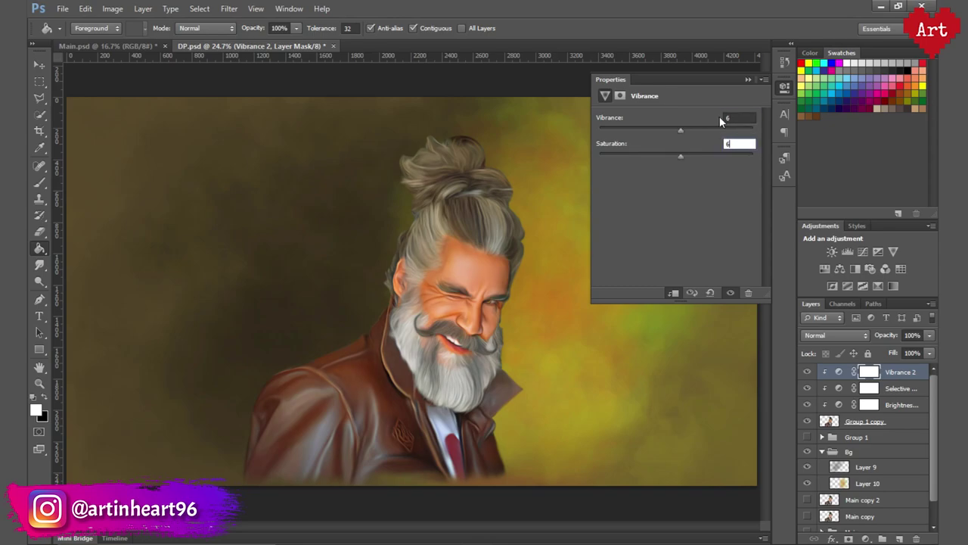
Move the Mk copy layer out of Group 1 to the top of the stack
left_click(785, 86)
scroll(437, 305, "up", 2)
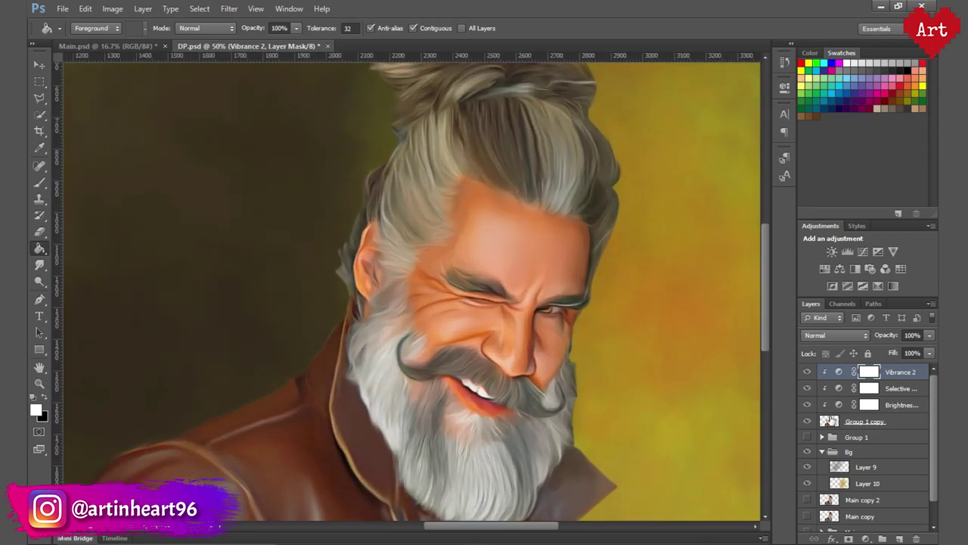
scroll(868, 448, "down", 1)
left_click(823, 421)
left_click(868, 435)
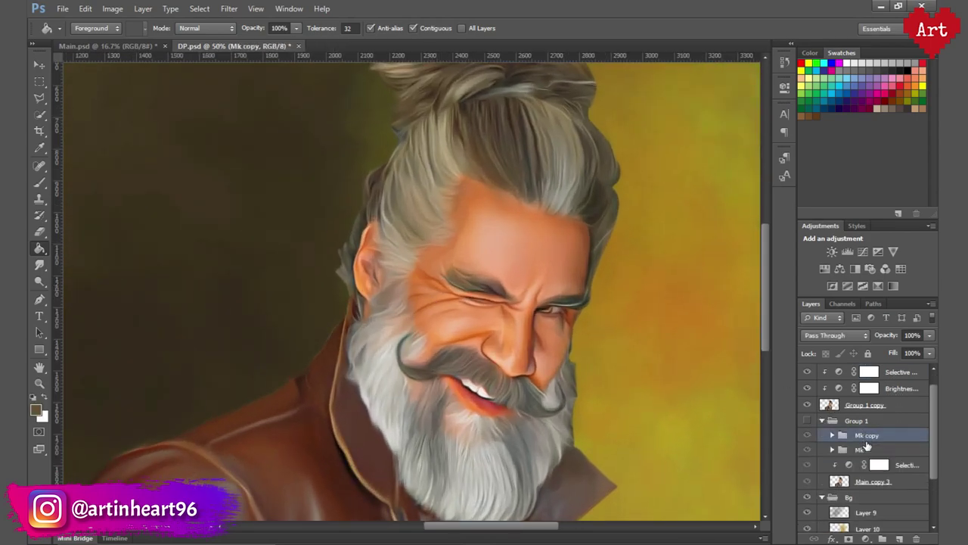
scroll(868, 446, "up", 1)
left_click_drag(866, 454, 858, 373)
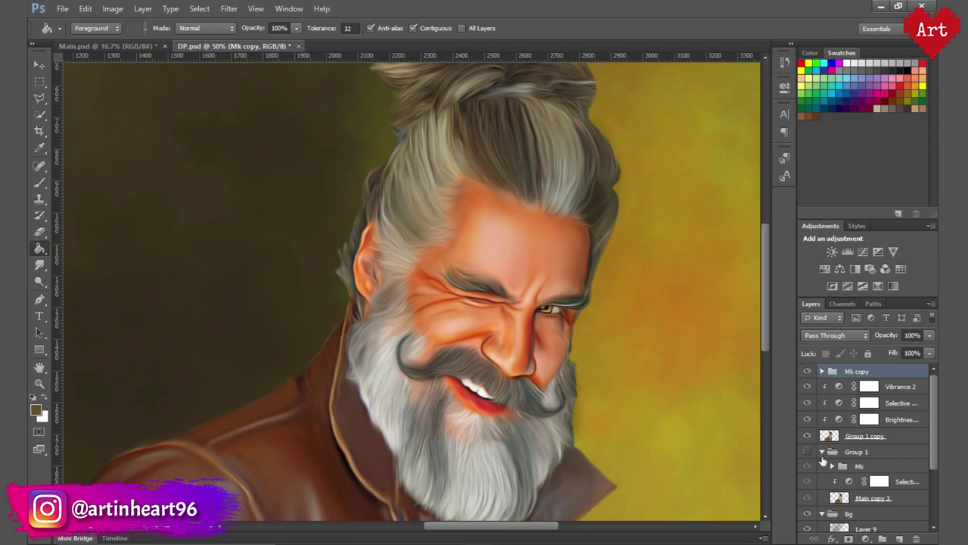
left_click(823, 452)
scroll(602, 361, "down", 2)
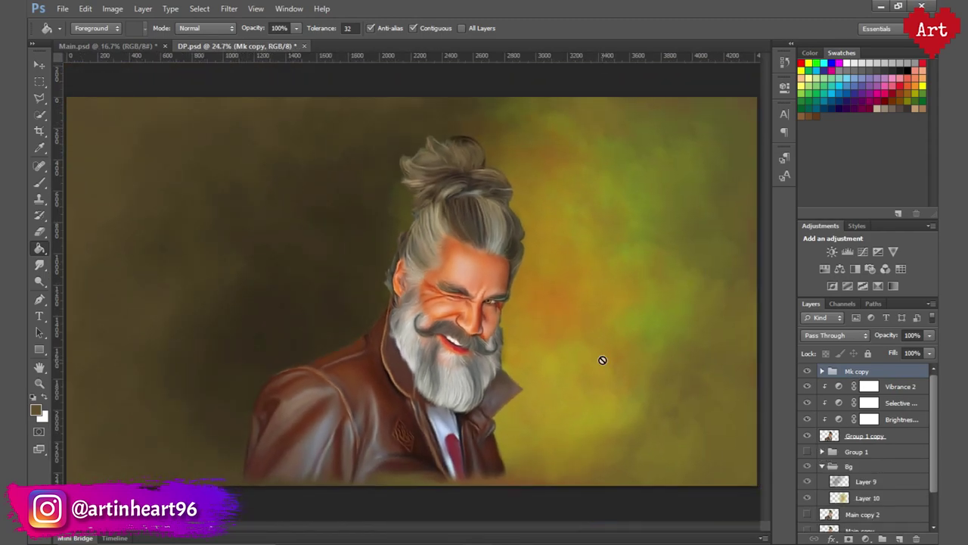
Set Mk copy's opacity to 50% and save the document
left_click(898, 335)
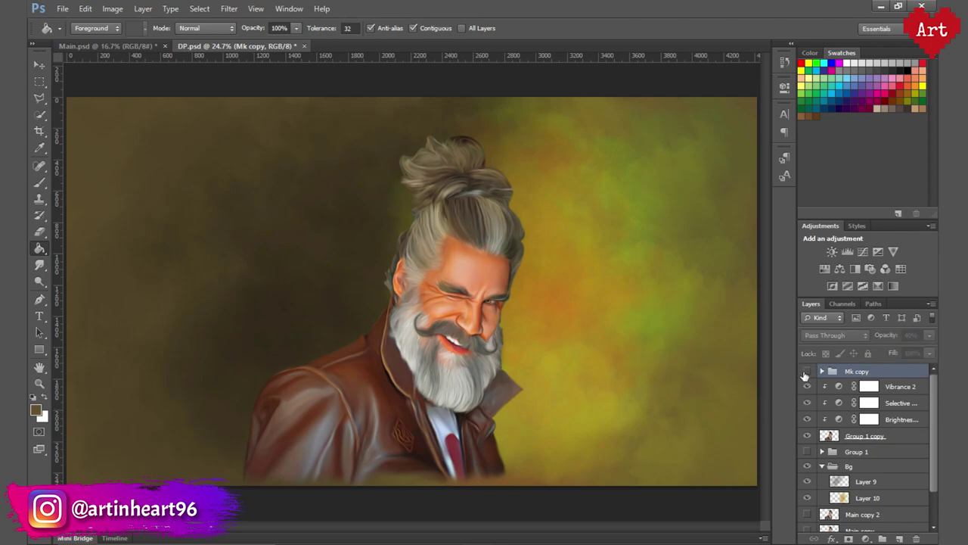
scroll(456, 333, "up", 1)
scroll(457, 334, "up", 2)
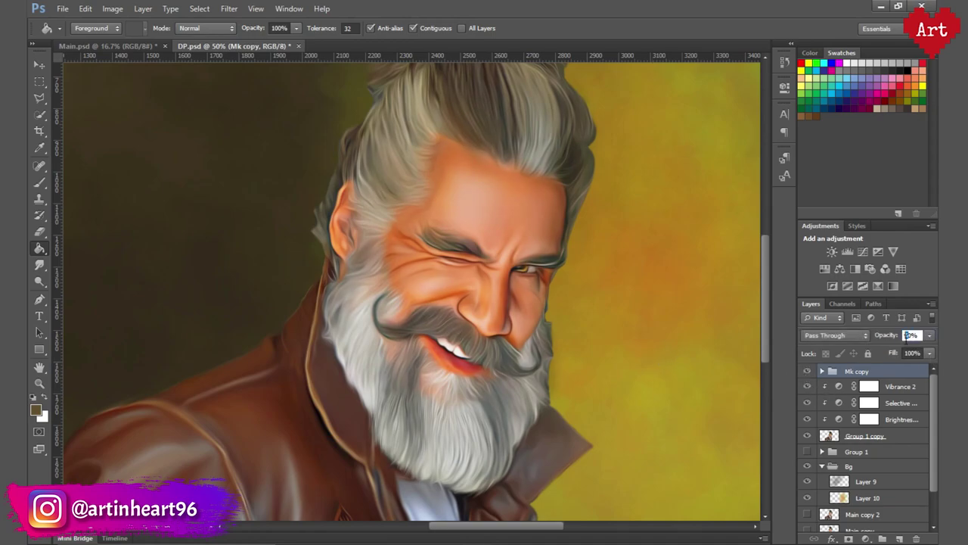
scroll(509, 330, "down", 2)
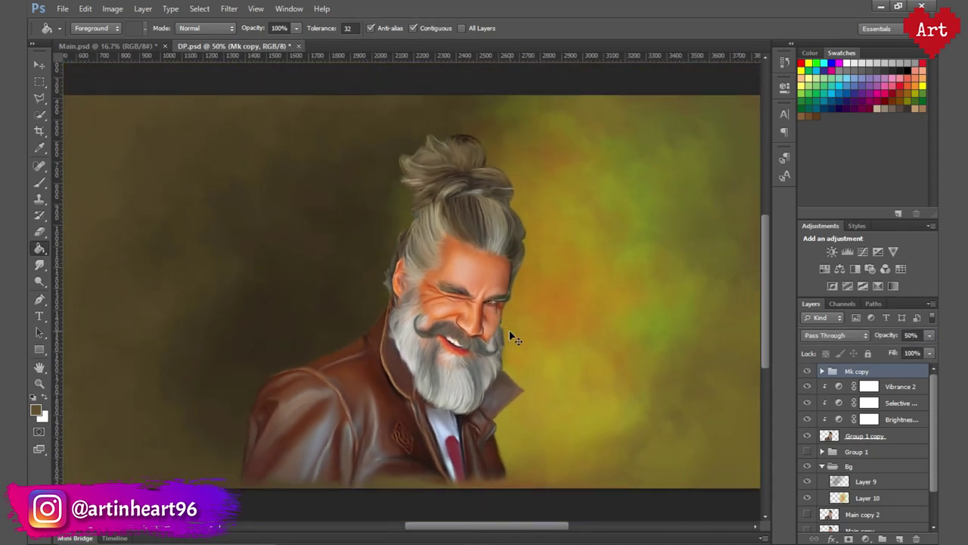
key("ctrl+s")
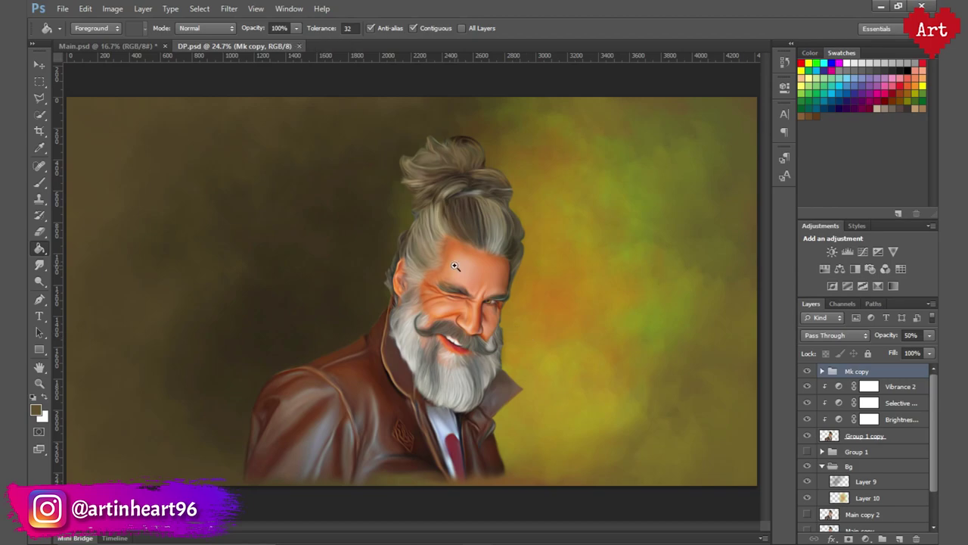
Group the layers from Mk copy down to Group 1 copy as 'Final' and collapse Bg
scroll(480, 331, "up", 2)
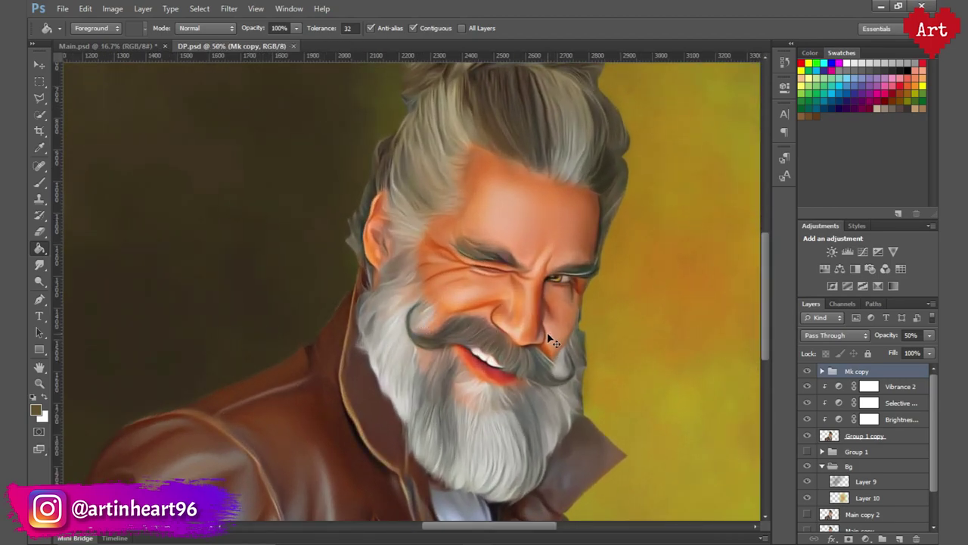
scroll(547, 332, "down", 2)
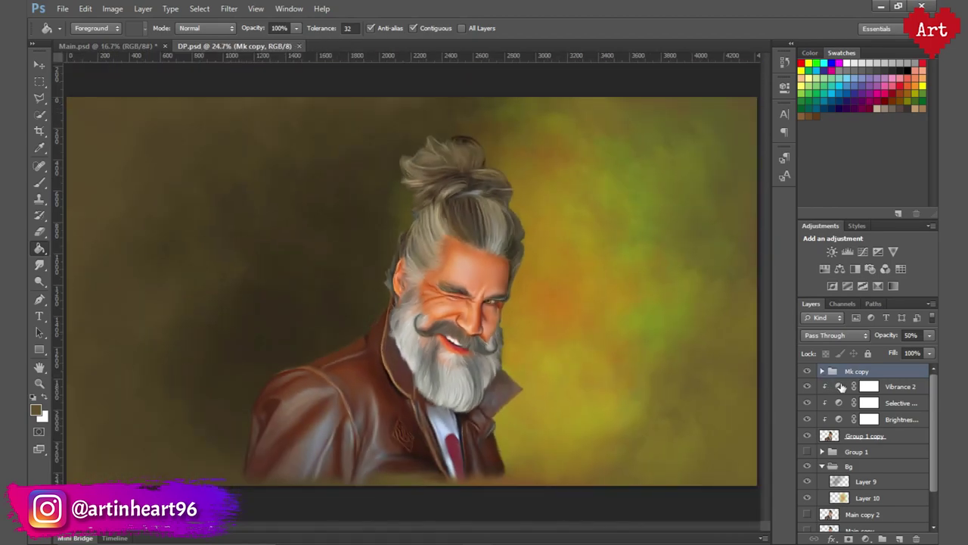
left_click(907, 435, "shift")
left_click(931, 303)
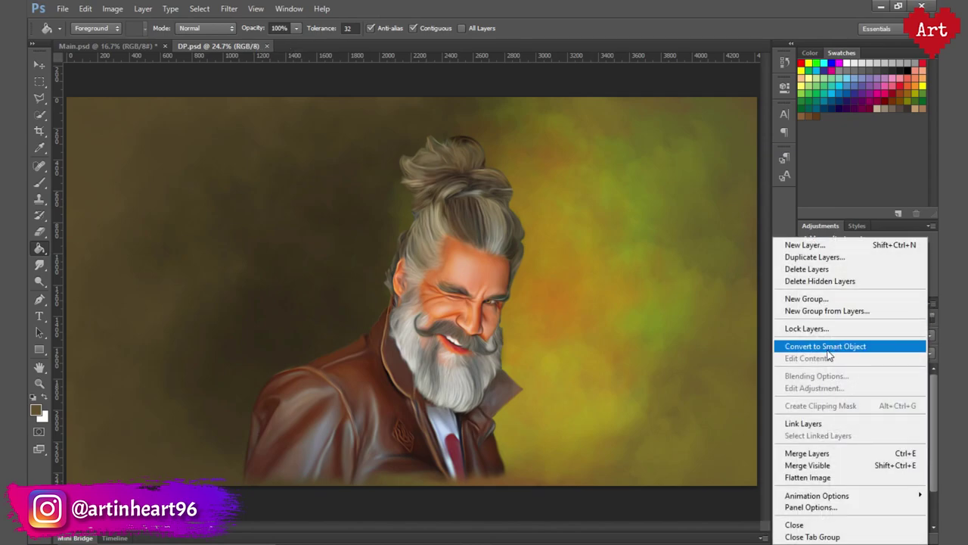
left_click(840, 251)
type("Final")
key("Return")
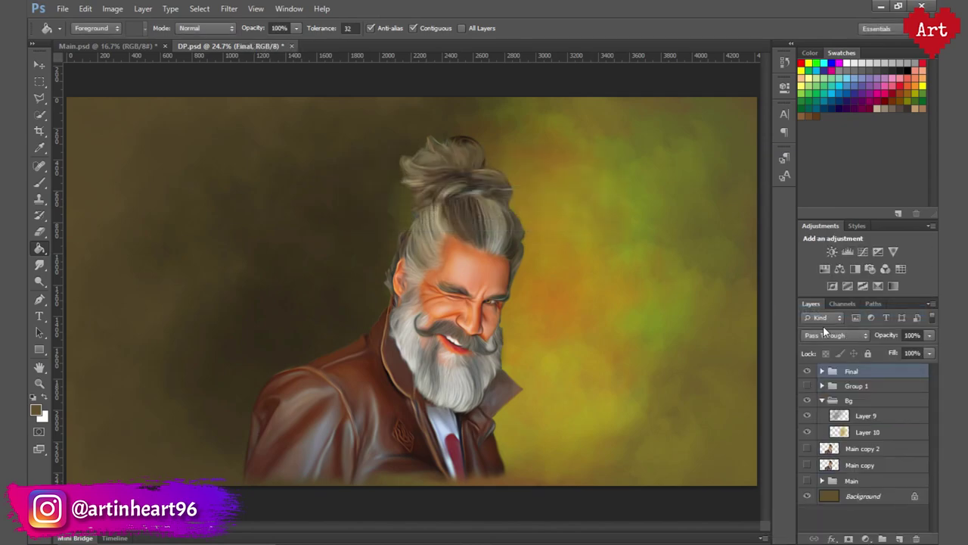
left_click(823, 401)
left_click(821, 401)
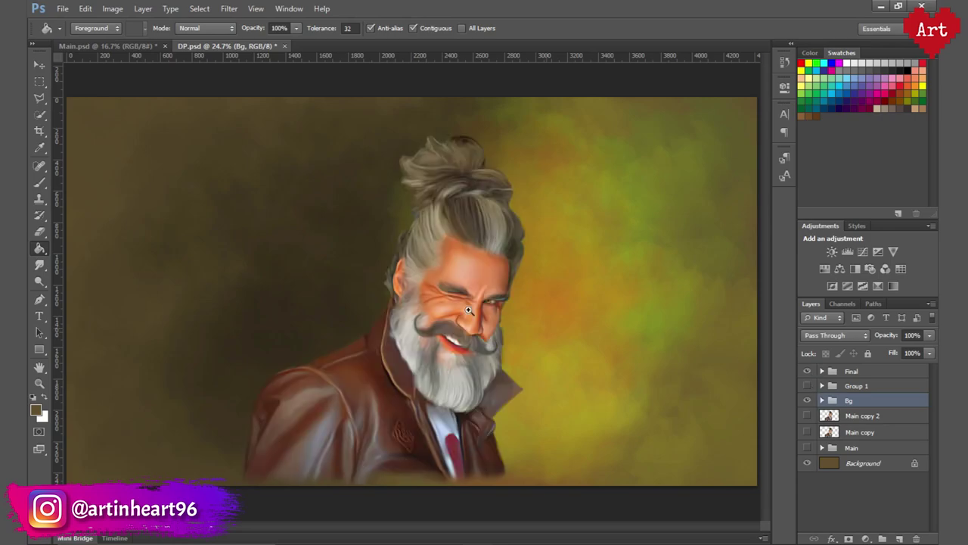
scroll(469, 316, "up", 2)
scroll(469, 316, "up", 1)
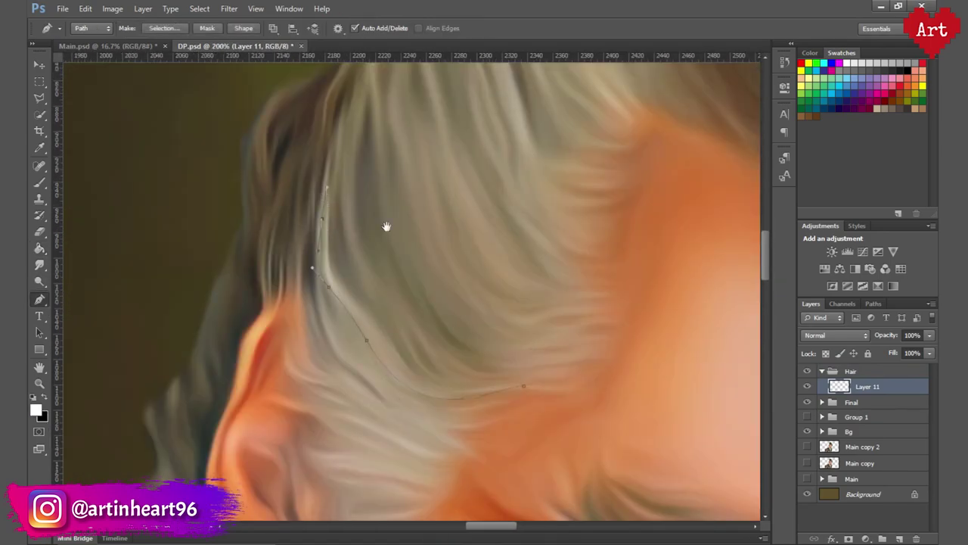
Place curved Pen points along a grey hair strand, panning across the hair
left_click_drag(387, 227, 286, 161)
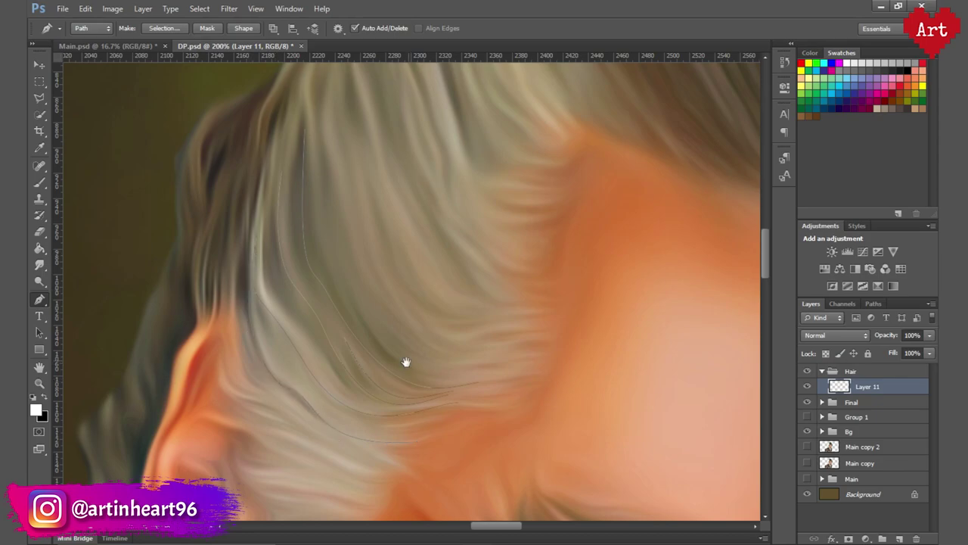
mouse_move(312, 355)
left_mouse_down()
mouse_move(254, 233)
mouse_move(279, 162)
mouse_move(319, 354)
left_mouse_up()
left_click_drag(382, 437, 361, 435)
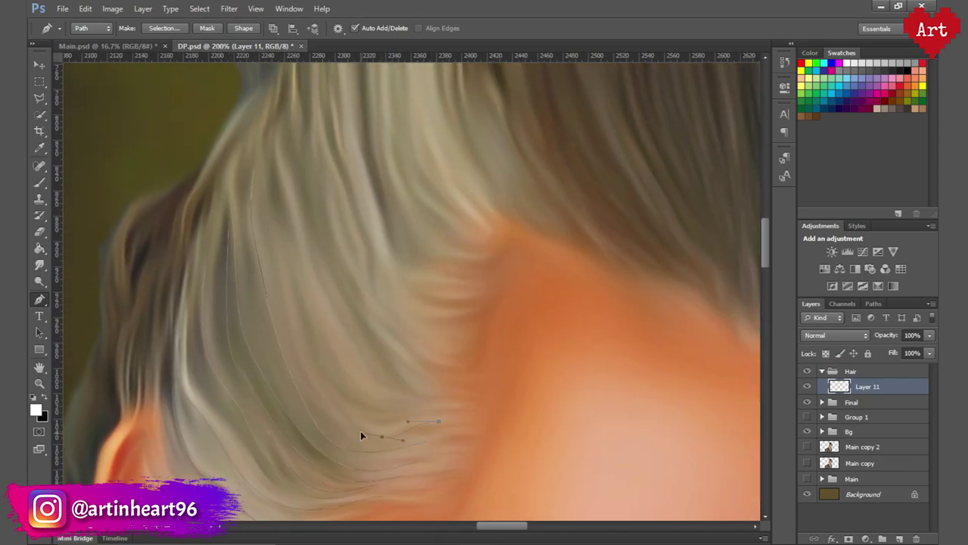
left_click_drag(472, 398, 514, 454)
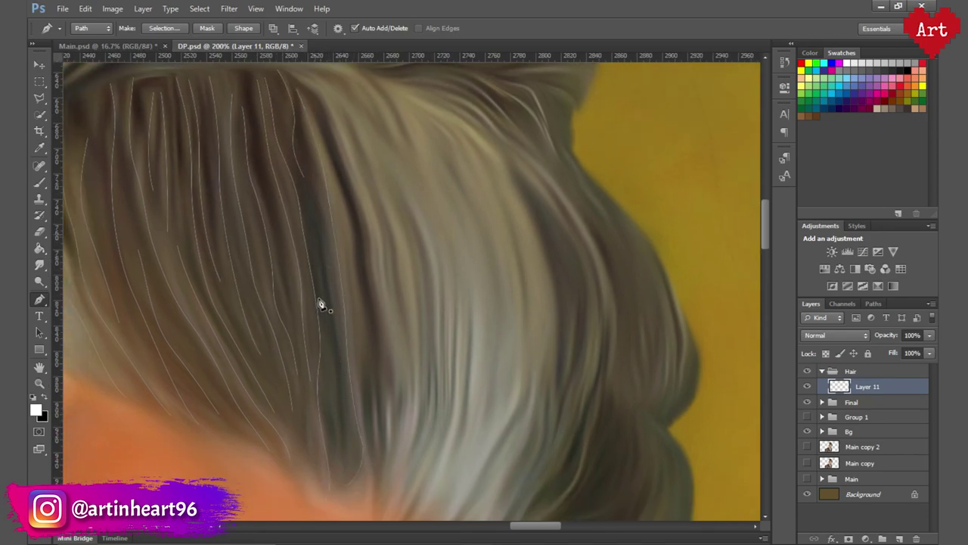
Trace another strand path from the crown down through the hair
left_click(369, 173)
left_click(373, 193)
left_click(390, 227)
left_click(396, 266)
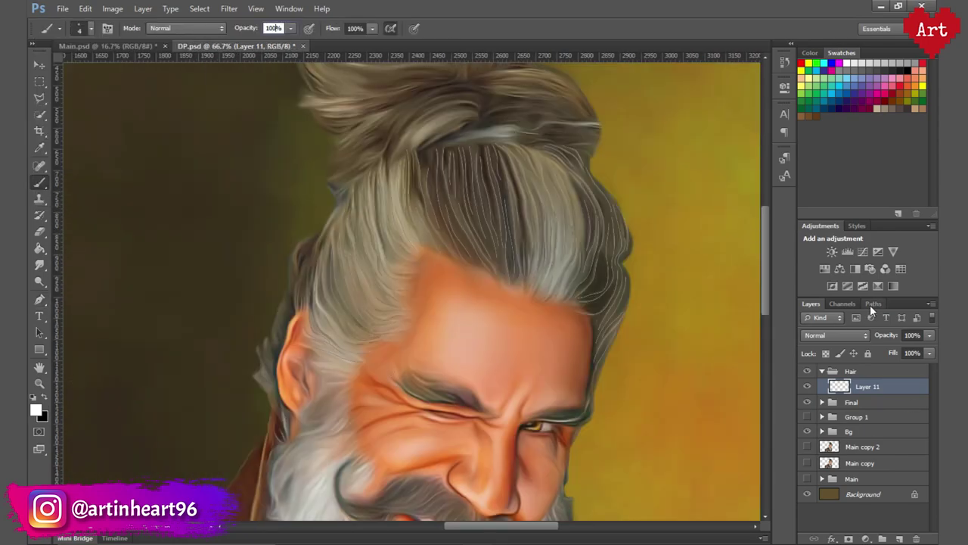
Draw a curved strand path up over the bun and stroke it into a thin hair strand
right_click(408, 225)
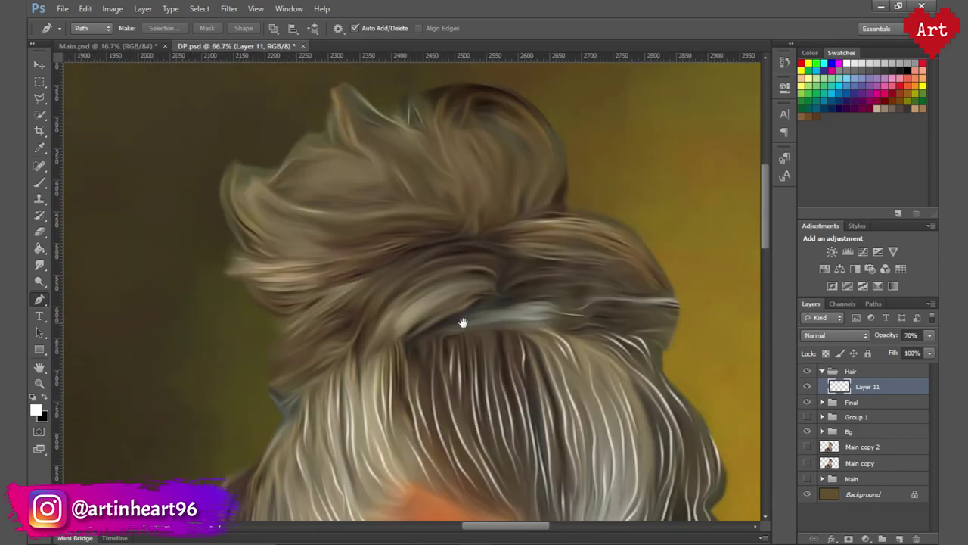
left_click_drag(503, 291, 512, 304)
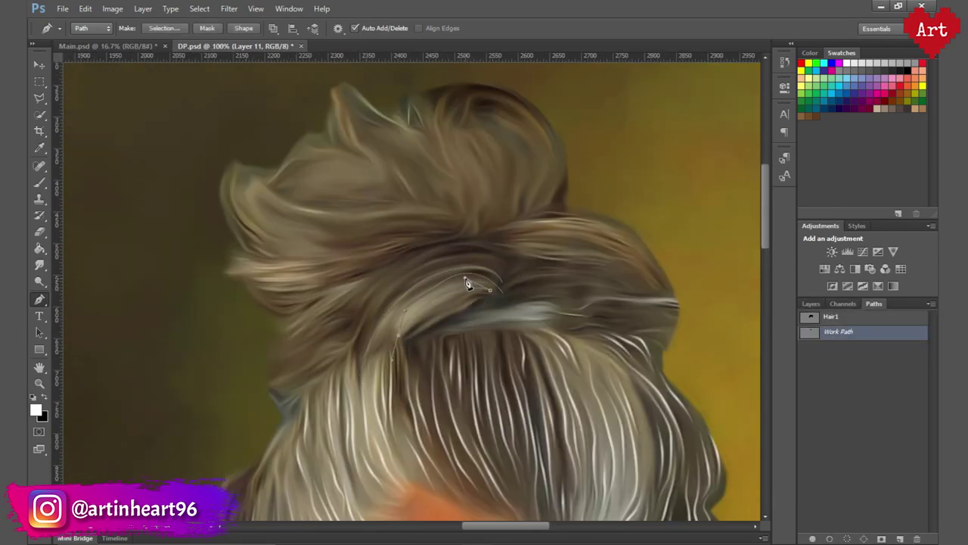
left_click_drag(392, 280, 372, 291)
key("Return")
Draw a second curved strand path across the bun and stroke it
left_click_drag(572, 251, 583, 255)
left_click(519, 285)
left_click_drag(656, 290, 668, 298)
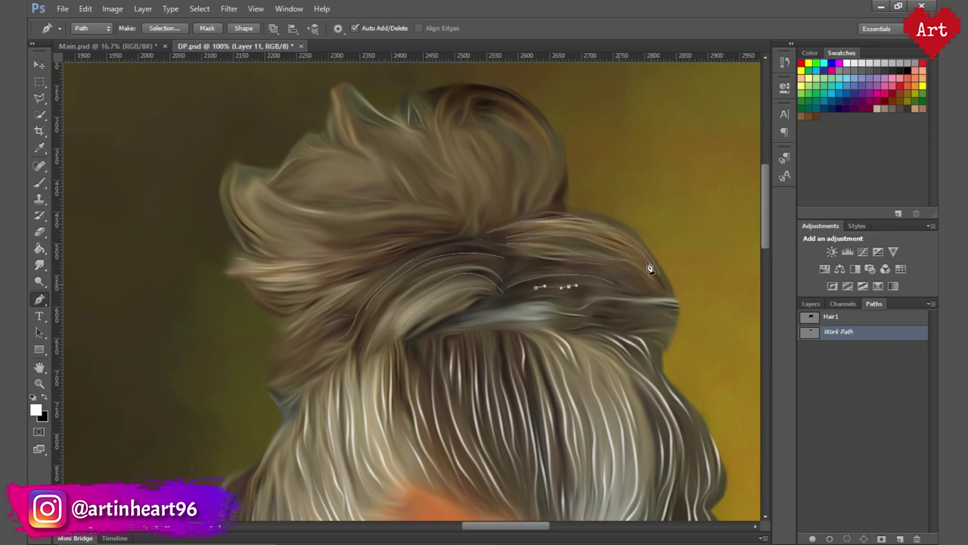
mouse_move(581, 267)
left_mouse_down()
mouse_move(550, 274)
mouse_move(569, 306)
left_mouse_up()
key("Return")
Trace a strand path from the bun's left side over its top, curving toward the middle
left_click(552, 283, "alt")
left_click(436, 253, "ctrl")
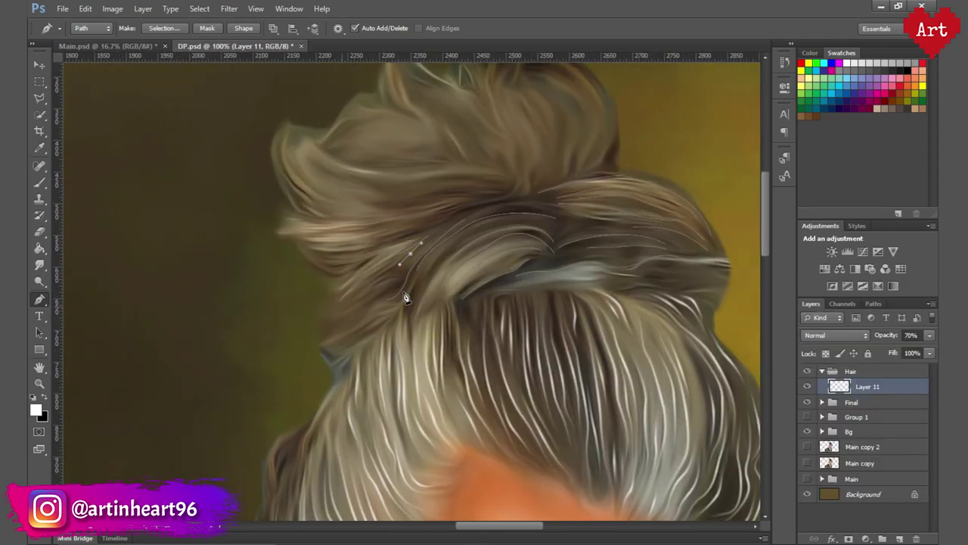
left_click_drag(351, 309, 370, 299)
scroll(605, 190, "up", 3)
left_click_drag(526, 155, 547, 162)
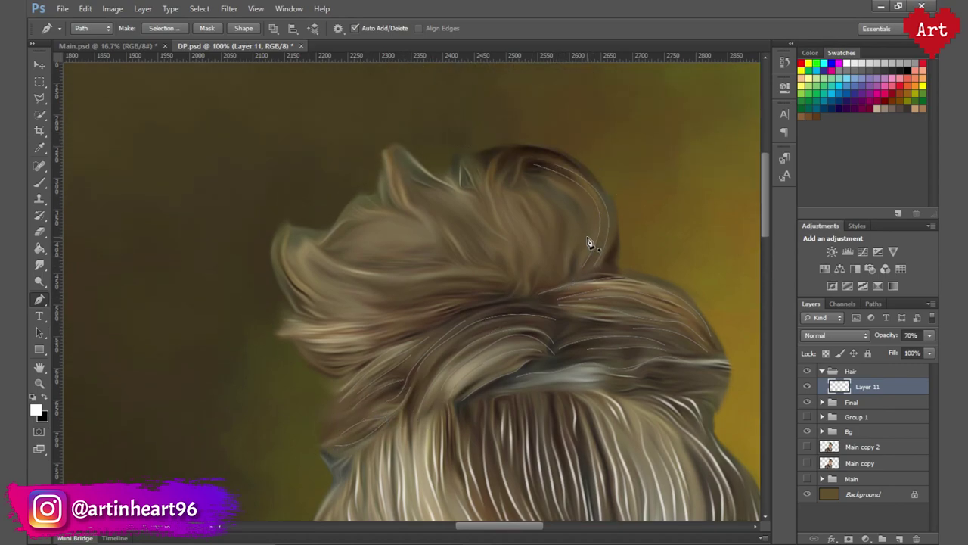
left_click(522, 281)
left_click_drag(550, 161, 530, 205)
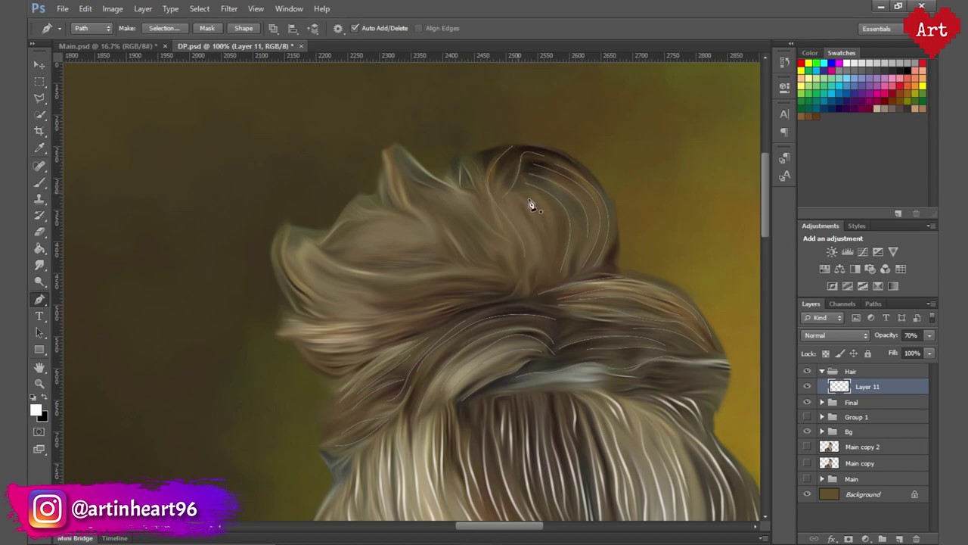
Trace short strand paths at the bun top and across its middle
left_click(467, 215)
left_click(482, 238)
left_click(512, 252)
left_click(460, 262)
left_click(447, 254)
left_click(410, 250)
left_click(391, 255)
left_click(372, 261)
left_click_drag(434, 244, 450, 247)
Trace strand paths along a top hair strand and across the lower bun
left_click(393, 158)
left_click(400, 170)
left_click(405, 186)
left_click(410, 198)
left_click(416, 211)
left_click(297, 339)
left_click(318, 342)
left_click(371, 338)
left_click(387, 331)
left_click(404, 325)
Add a short strand inside the bun and another down a top strand, then stroke them
left_click(492, 295)
left_click(530, 280)
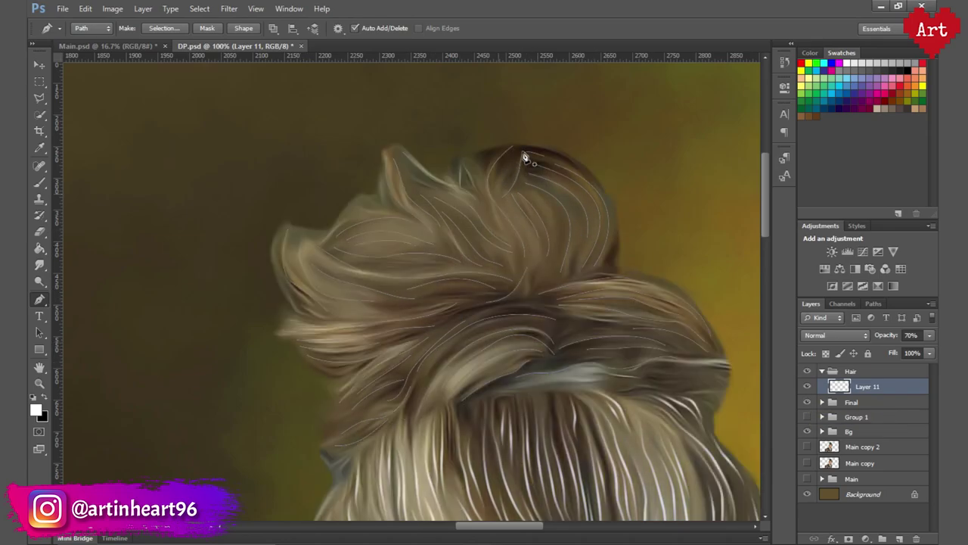
left_click(464, 161)
left_click(473, 175)
left_click(481, 193)
left_click(484, 205)
left_click(487, 218)
key("Return")
Stroke two more strands in the bun and save the strand paths as Hair2
left_click(544, 279)
left_click(577, 232)
key("Return")
left_click(435, 339)
left_click(583, 319)
key("Return")
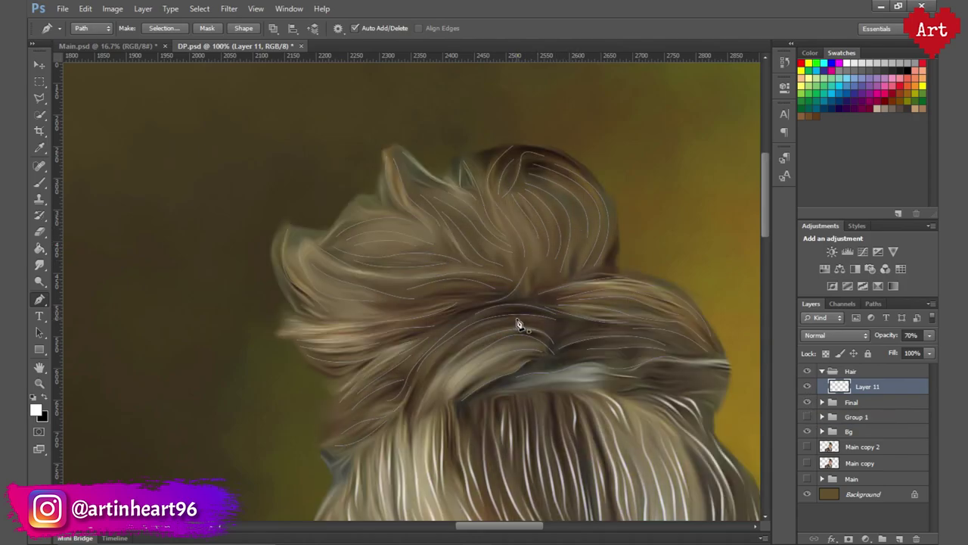
key("F2")
left_click(560, 189)
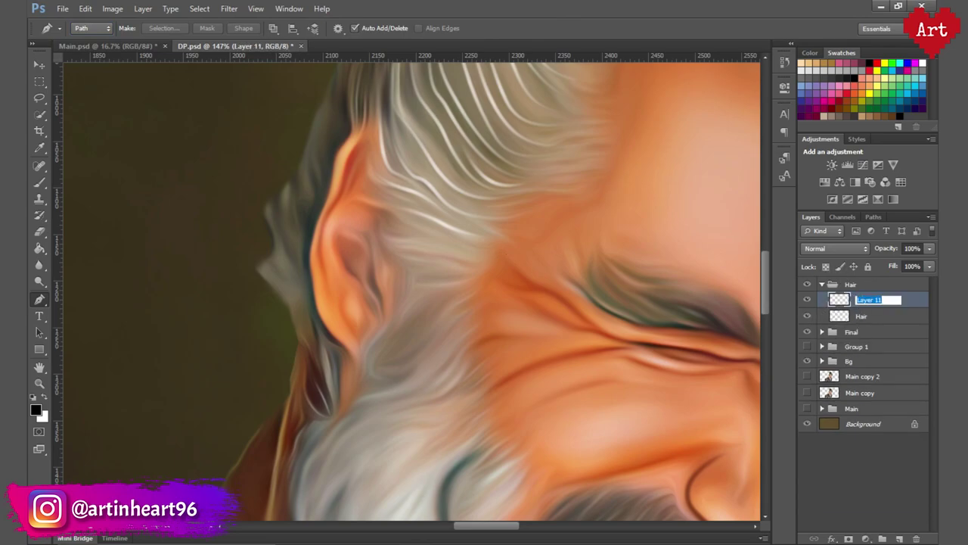
Move down to the beard and trace a strand path down its left edge
scroll(376, 244, "down", 1)
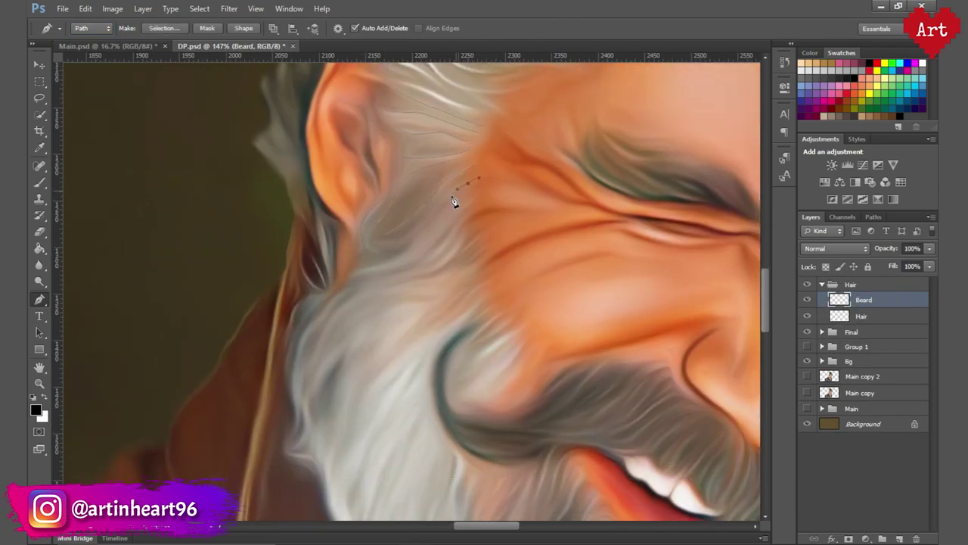
scroll(453, 199, "down", 1)
scroll(411, 184, "down", 1)
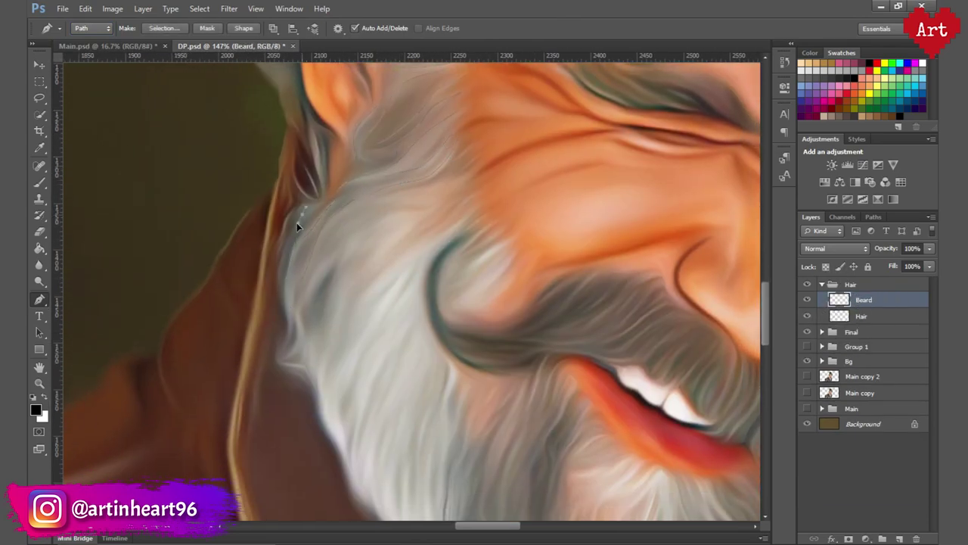
scroll(297, 223, "down", 1)
scroll(316, 123, "right", 1)
scroll(253, 227, "down", 1)
scroll(254, 257, "right", 1)
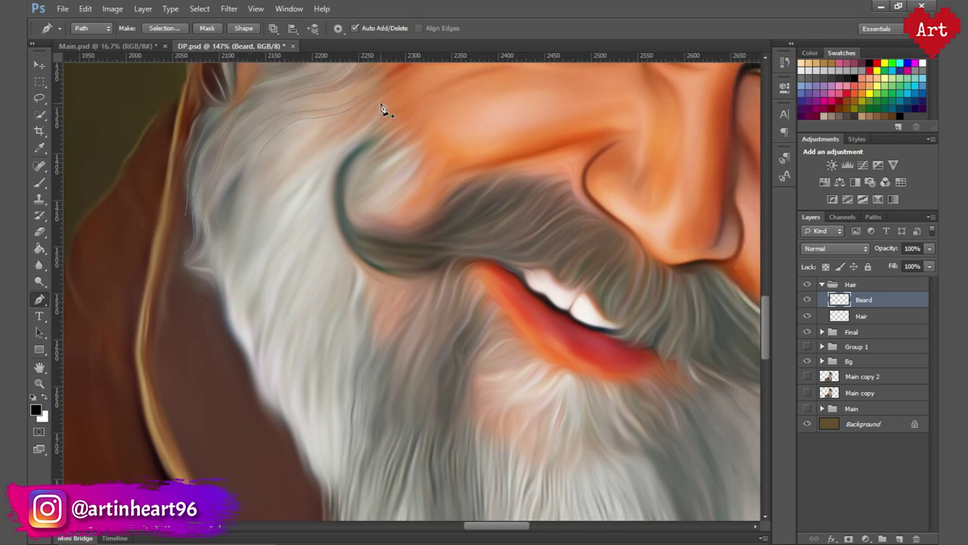
scroll(222, 212, "down", 1)
scroll(222, 212, "right", 1)
scroll(194, 205, "down", 1)
scroll(194, 205, "right", 1)
scroll(195, 245, "down", 1)
scroll(195, 245, "right", 1)
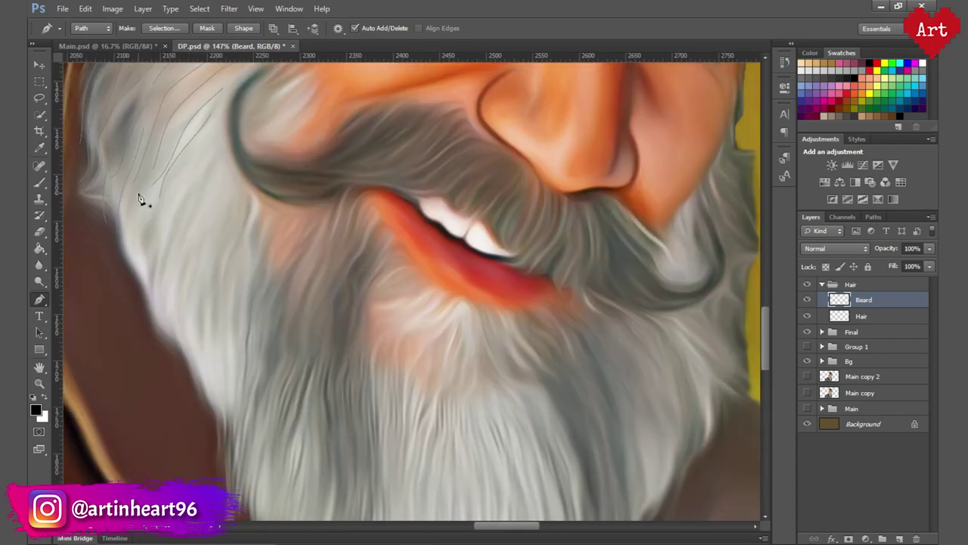
scroll(204, 161, "right", 1)
left_click_drag(143, 260, 142, 276)
scroll(152, 268, "down", 1)
scroll(148, 346, "right", 1)
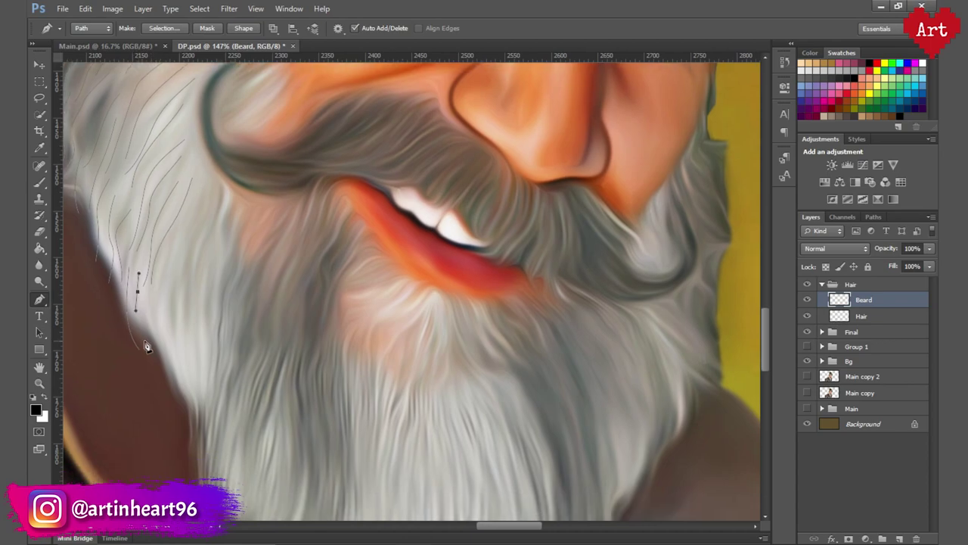
left_click_drag(147, 346, 150, 361)
scroll(205, 223, "down", 1)
scroll(205, 222, "right", 1)
scroll(174, 244, "down", 2)
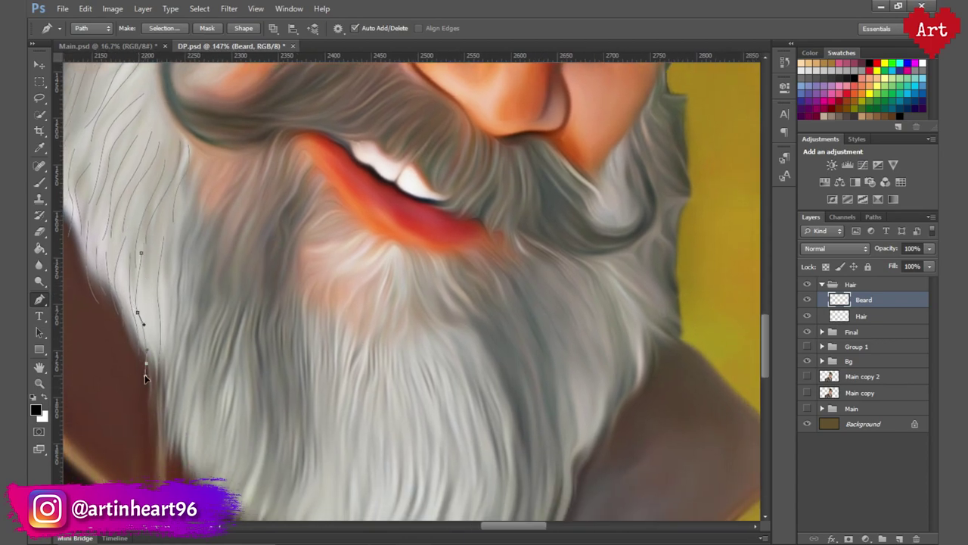
scroll(162, 280, "down", 1)
scroll(195, 204, "right", 1)
scroll(206, 248, "down", 1)
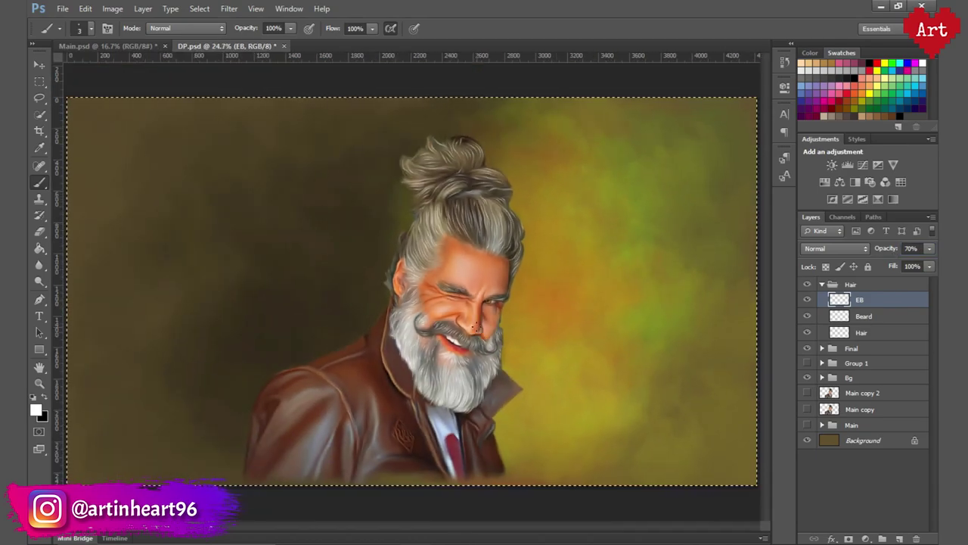
Save DP.psd and expand the Final and Mk copy groups in the Layers panel
key("ctrl+s")
scroll(500, 363, "up", 3)
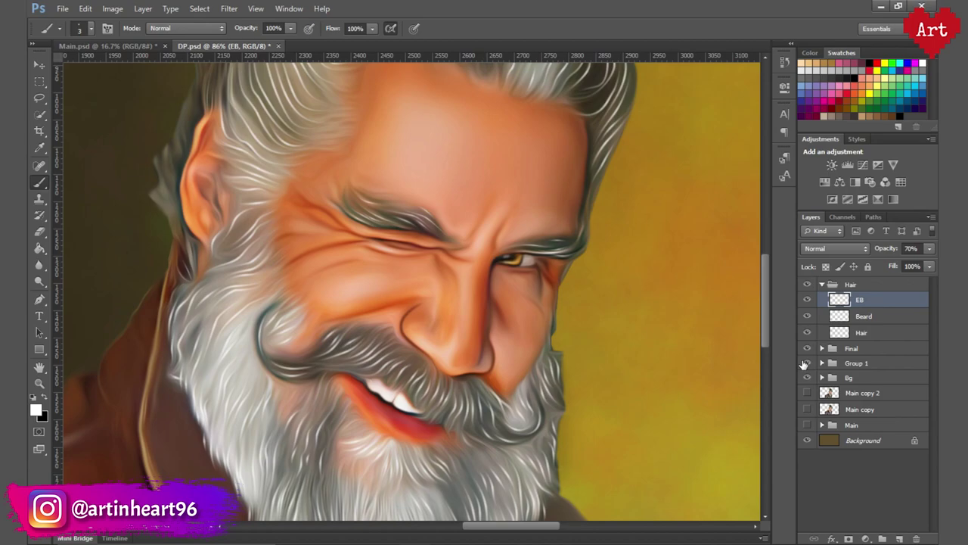
left_click(806, 364)
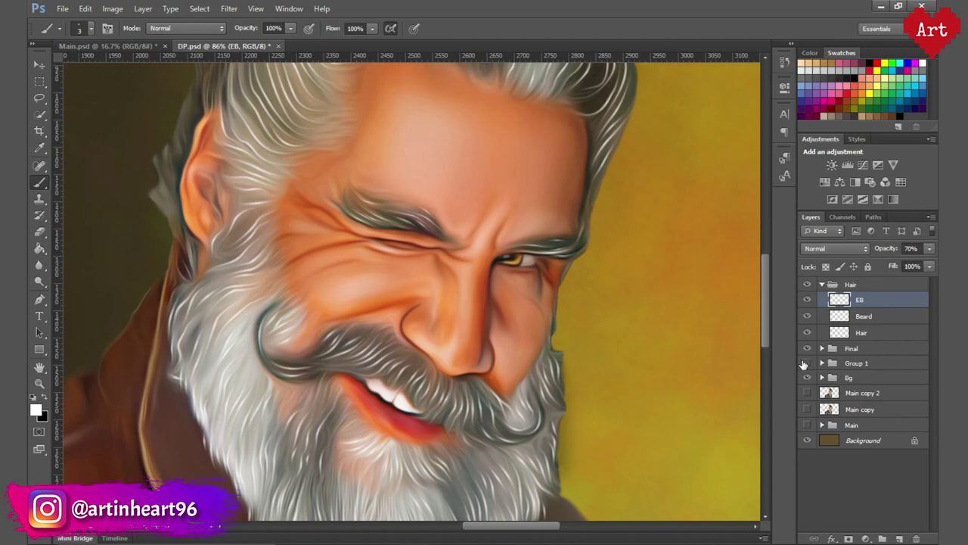
left_click(822, 348)
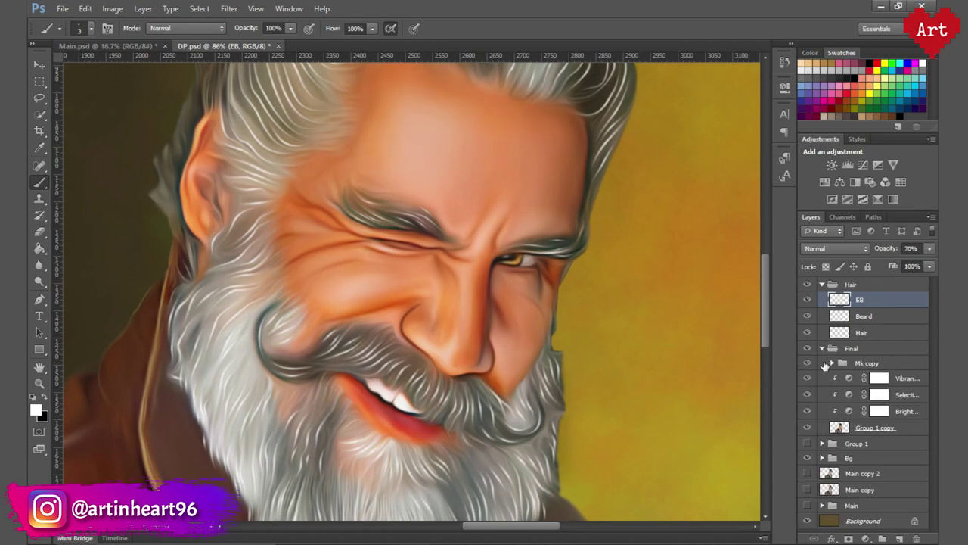
left_click(832, 363)
Duplicate the Eyes group inside Mk copy to create Eyes copy
left_click(865, 437)
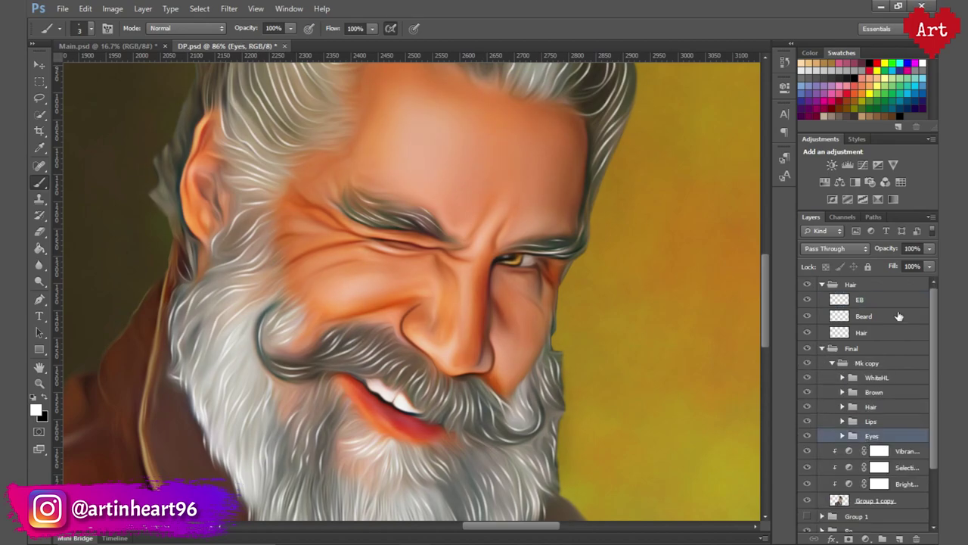
left_click(842, 437)
left_click(842, 406)
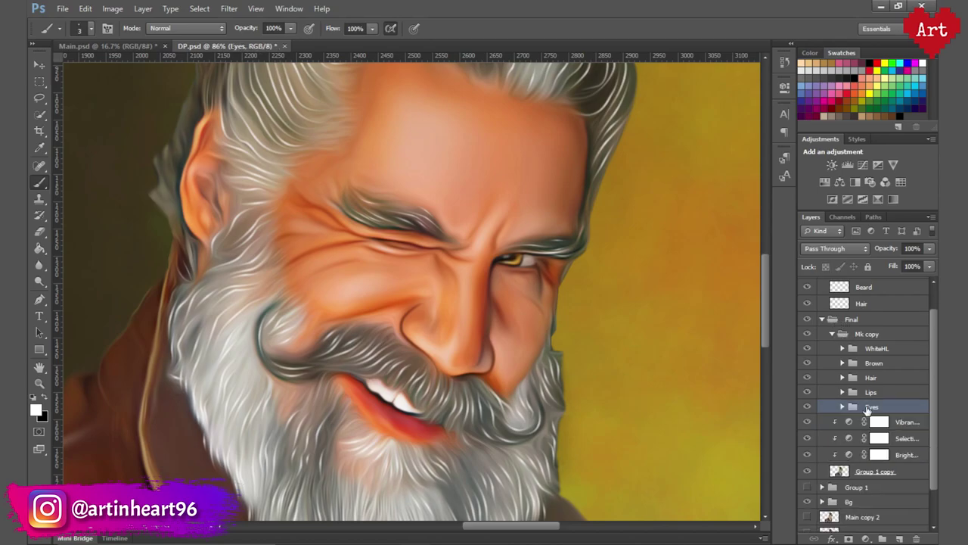
key("ctrl+j")
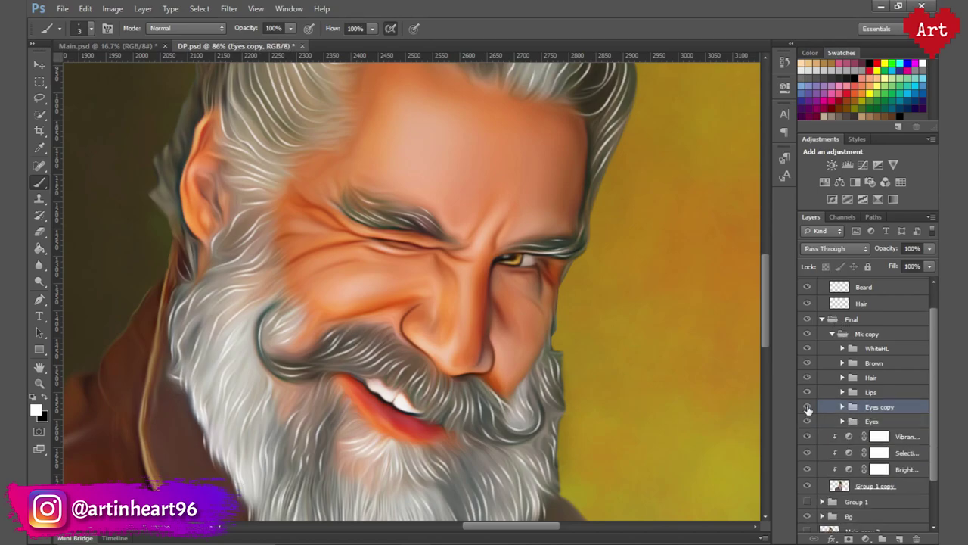
Collapse the Mk copy and Final groups and compare the portrait with and without Hair
scroll(593, 294, "down", 2)
scroll(593, 295, "down", 2)
scroll(593, 295, "down", 2)
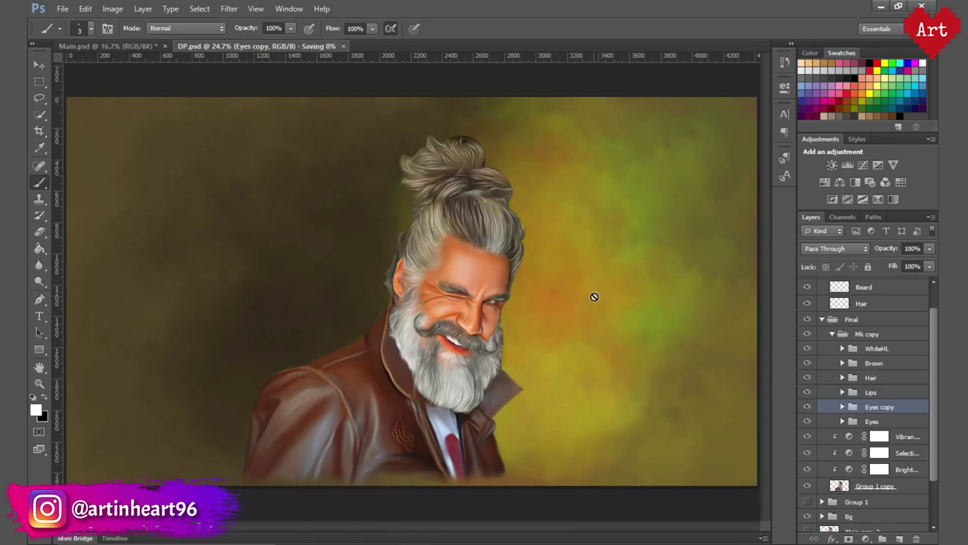
scroll(448, 330, "up", 2)
scroll(467, 356, "down", 2)
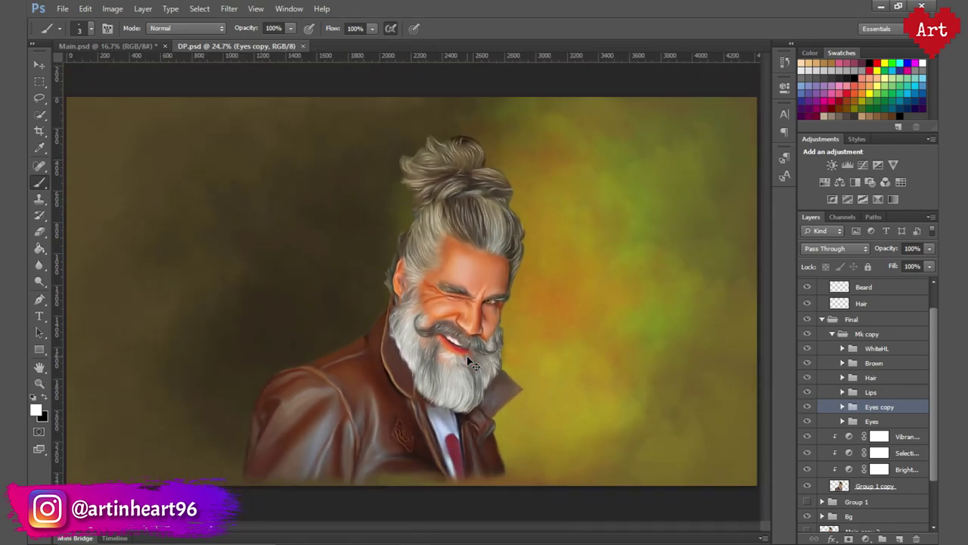
left_click(832, 333)
left_click(822, 289)
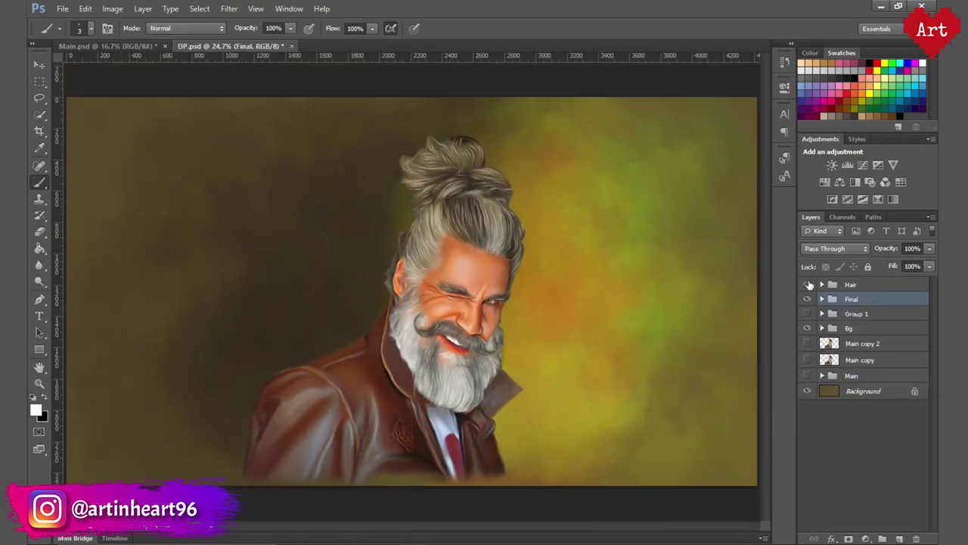
left_click(808, 285)
Save the portrait as a PNG with Smallest / Slow compression and no interlace
key("ctrl+s")
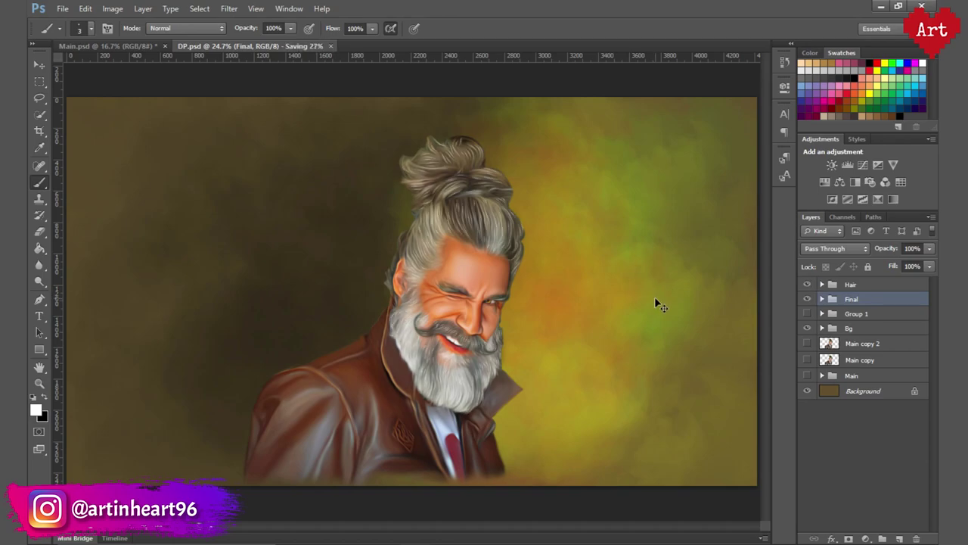
left_click(63, 9)
left_click(75, 163)
left_click(454, 391)
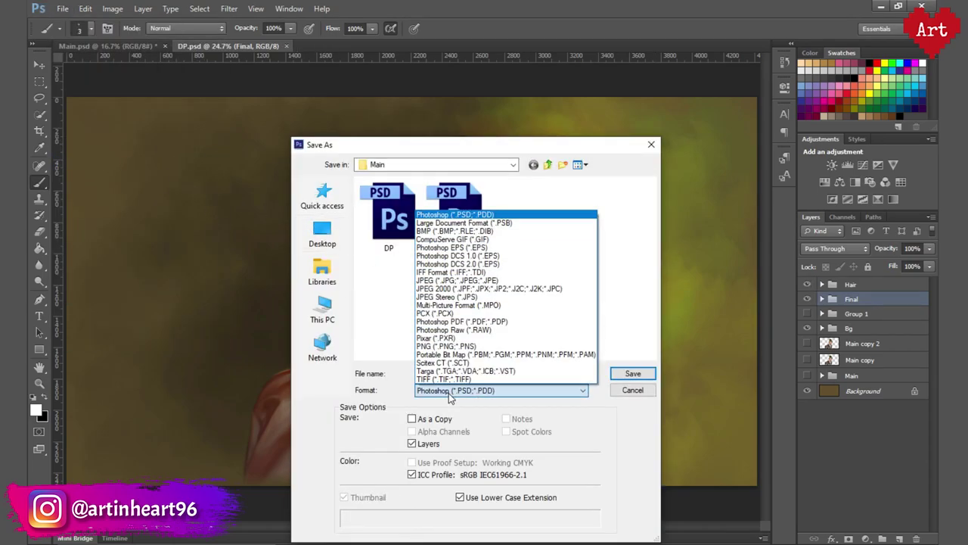
left_click(446, 346)
left_click(632, 373)
left_click(530, 172)
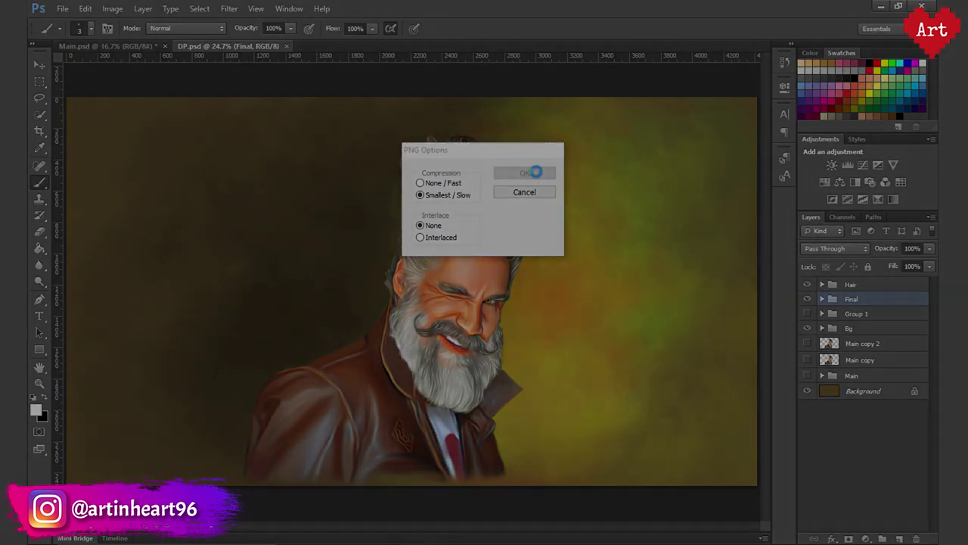